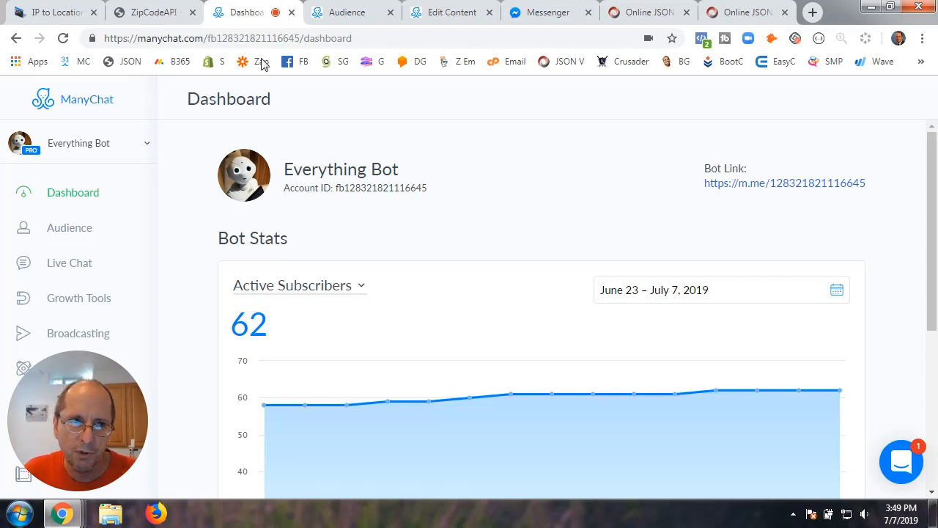
# Switch to the ZipCodeAPI.com site and open its Live API page at the Zip Code Distance request form.
pyautogui.click(150, 16)
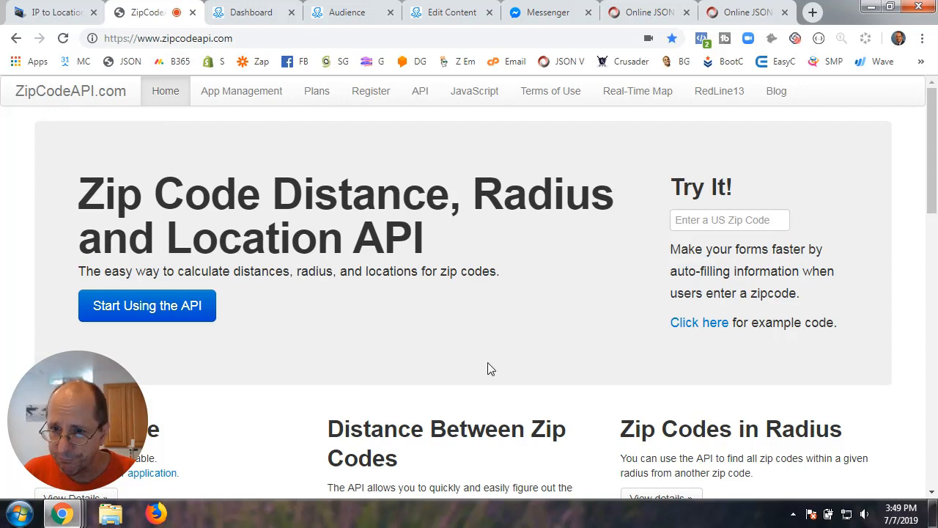
pyautogui.scroll(-5, 403, 379)
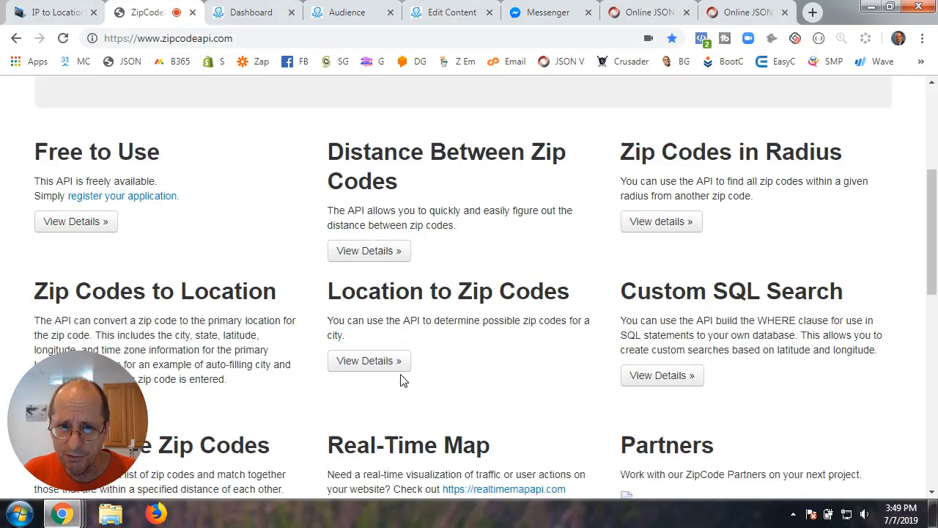
pyautogui.scroll(2, 402, 379)
pyautogui.scroll(-2, 400, 379)
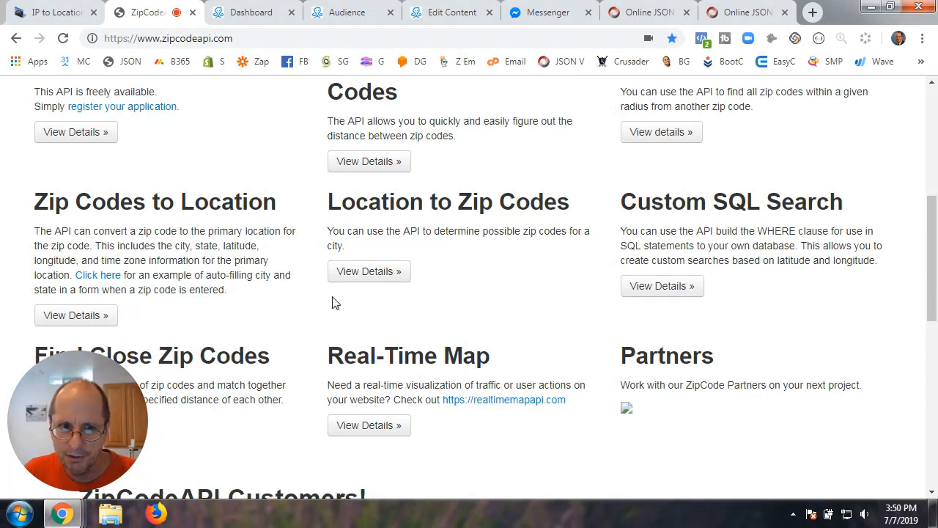
pyautogui.scroll(5, 477, 290)
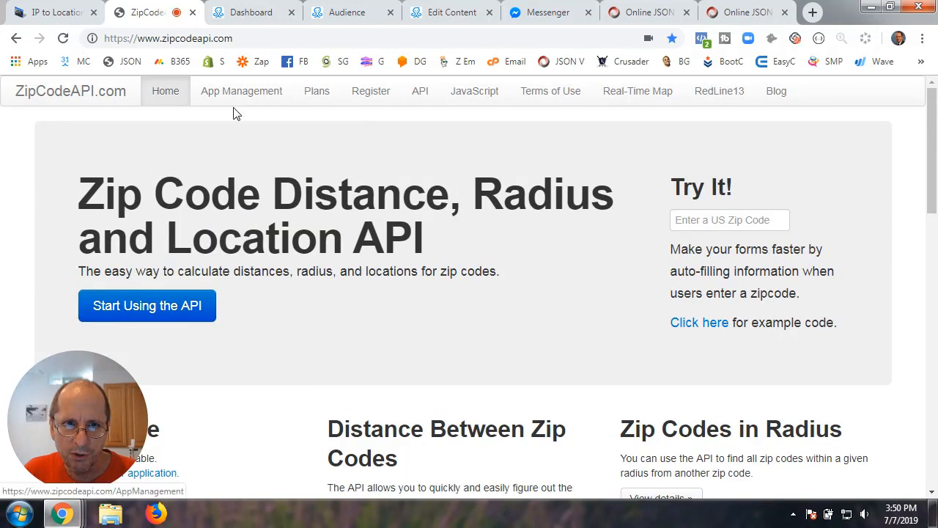
pyautogui.click(158, 314)
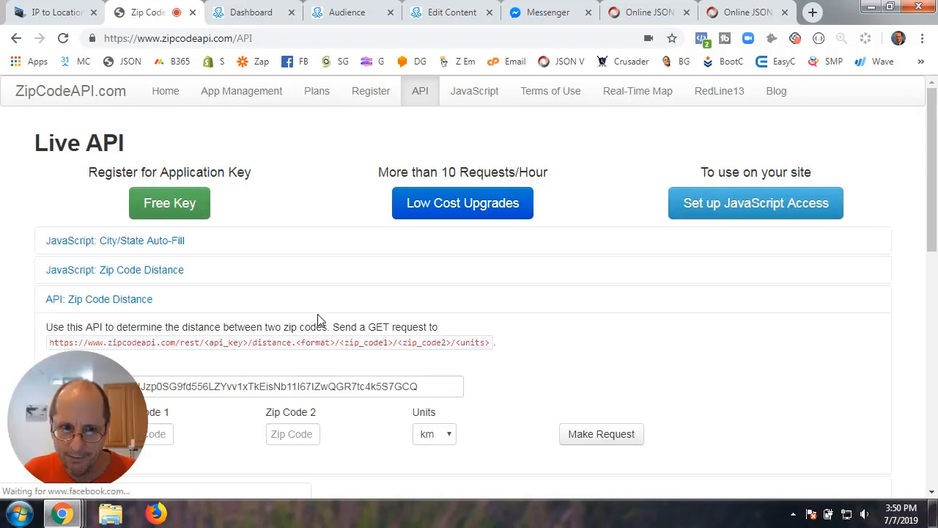
pyautogui.scroll(-2, 325, 313)
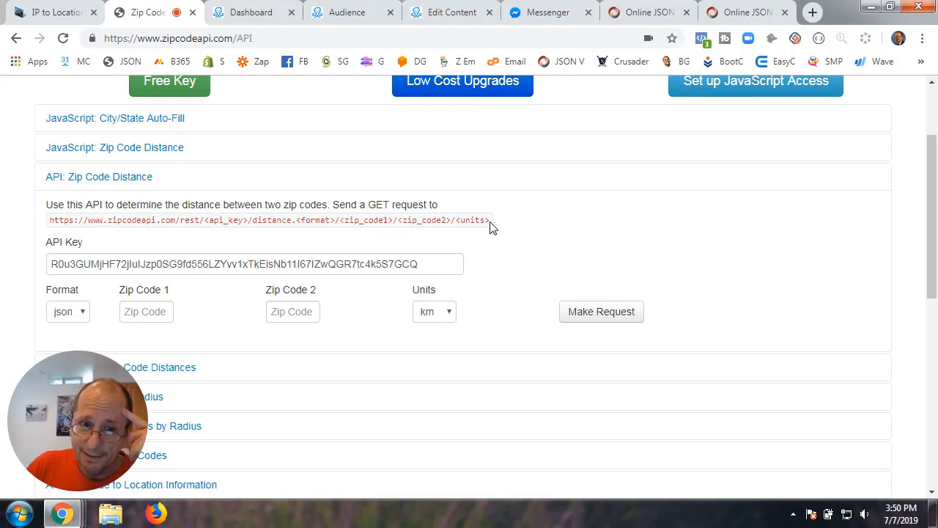
# Try to make a Zip Code Distance request with 53022 as the first zip code.
pyautogui.moveTo(84, 403); pyautogui.dragTo(844, 165)
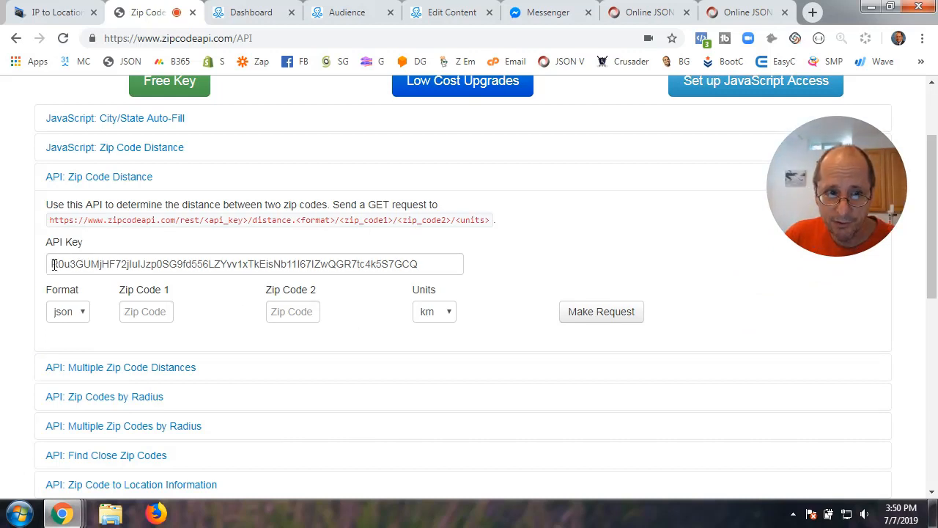
pyautogui.moveTo(53, 265); pyautogui.dragTo(423, 266)
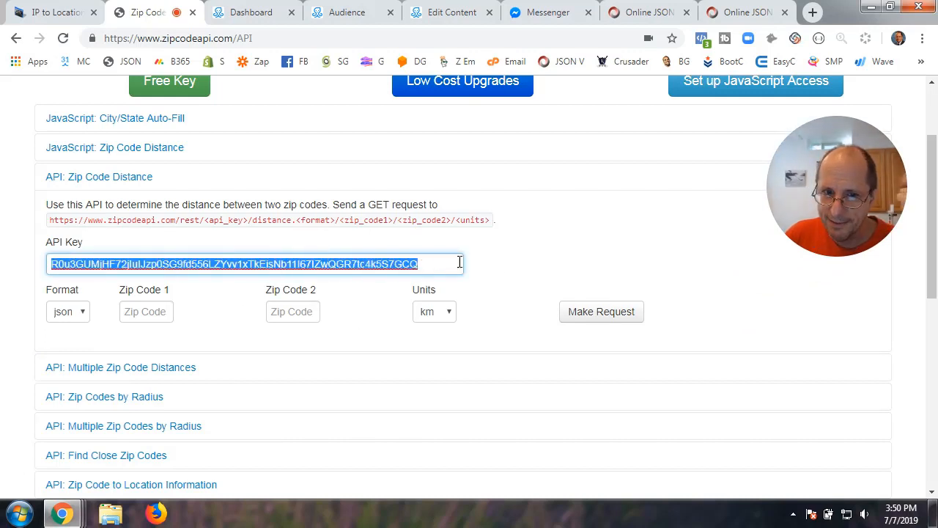
pyautogui.scroll(-3, 514, 261)
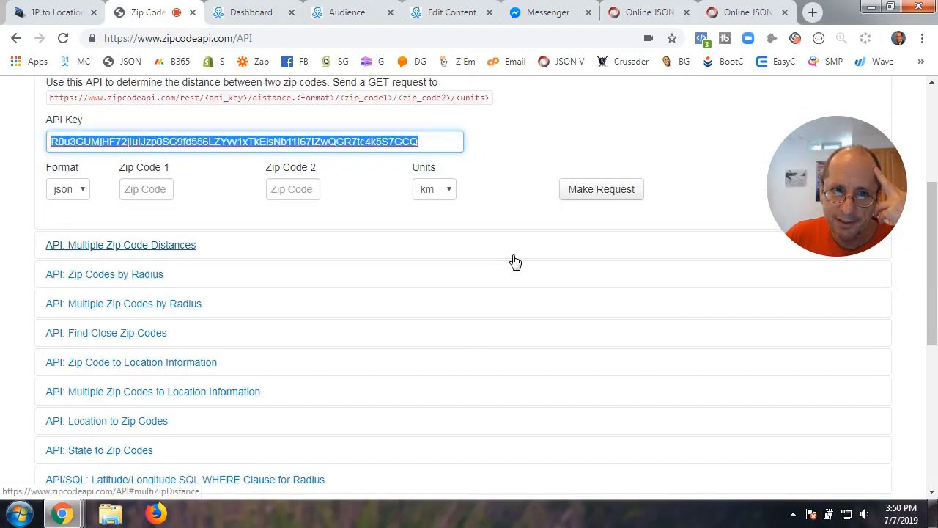
pyautogui.scroll(3, 513, 261)
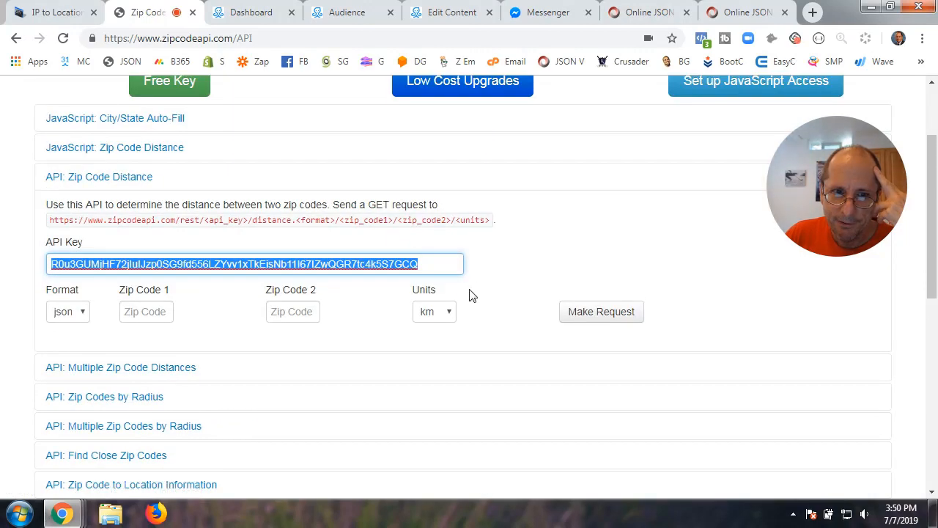
pyautogui.click(590, 314)
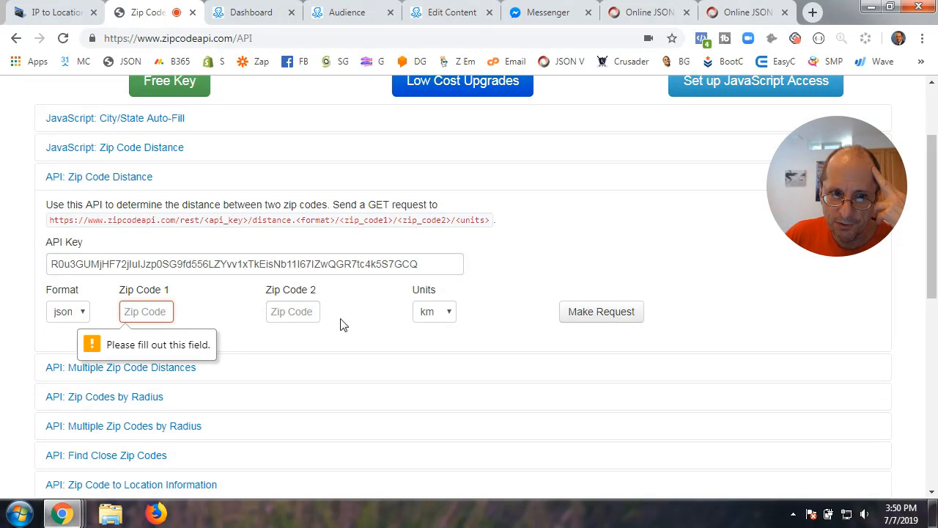
pyautogui.write('53022')
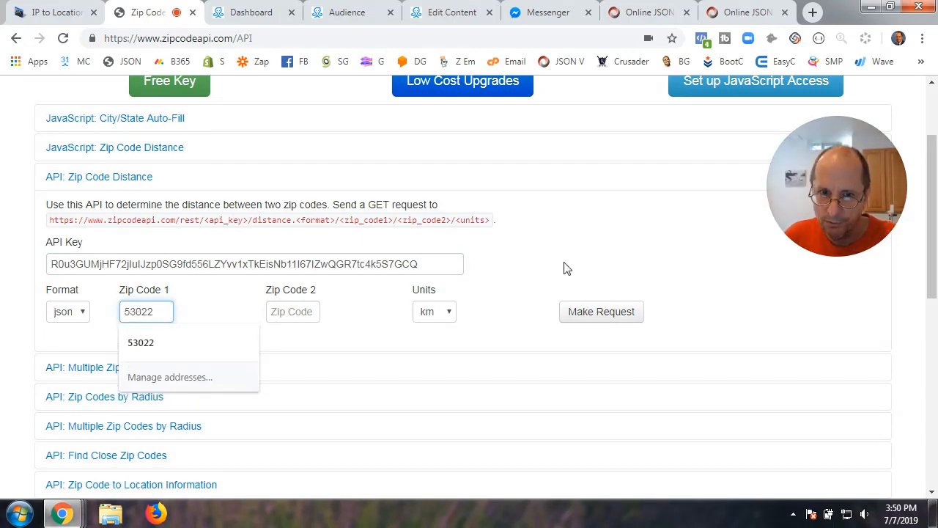
pyautogui.click(591, 323)
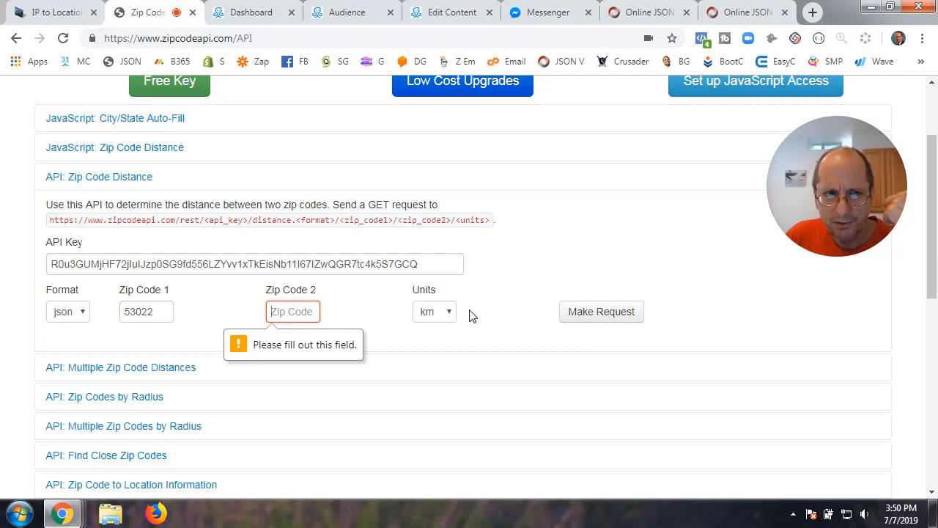
# Request the location data for zip code 53022 with the Zip Code to Location Information API.
pyautogui.scroll(-3, 209, 308)
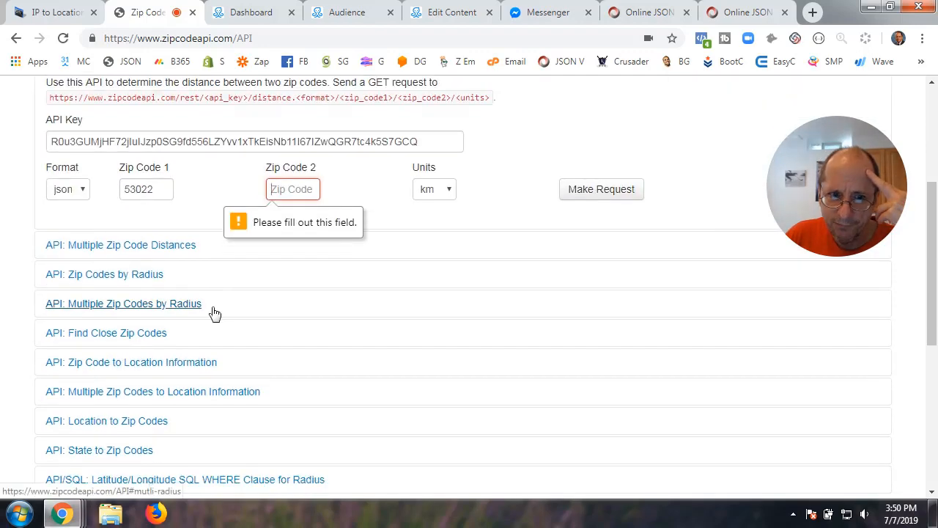
pyautogui.click(180, 244)
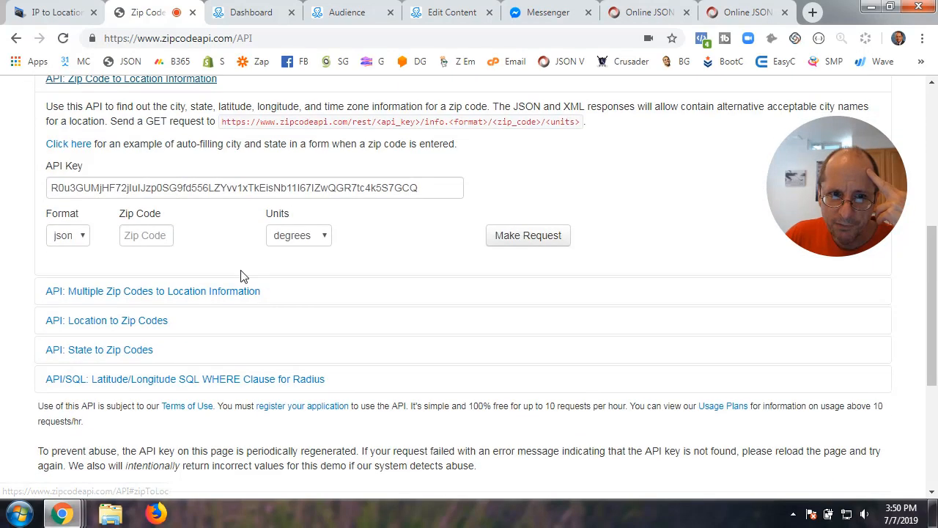
pyautogui.click(160, 239)
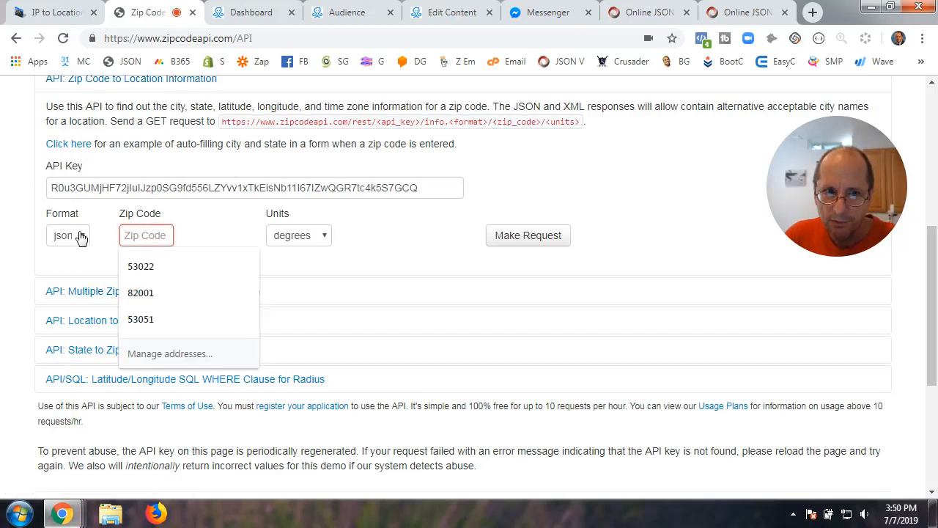
pyautogui.click(152, 266)
pyautogui.click(530, 243)
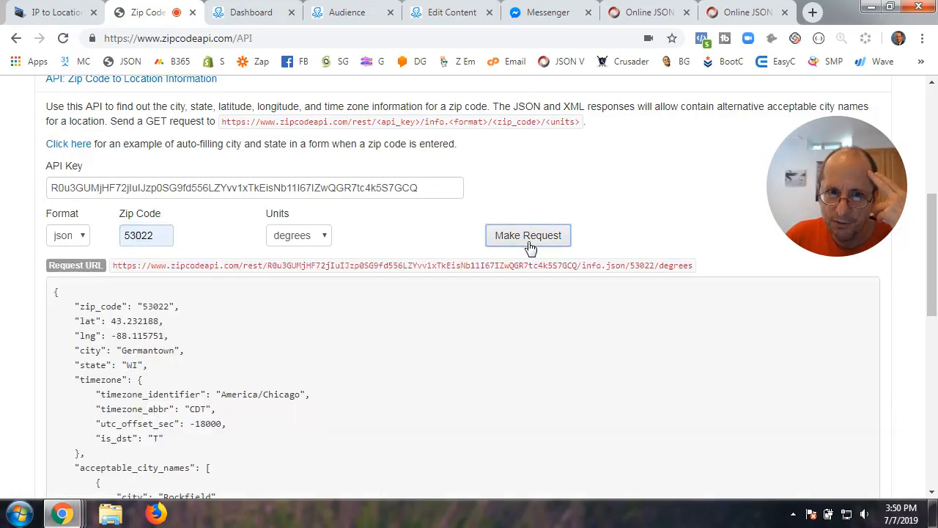
# Examine the JSON response for its latitude, longitude, city, state, time zone and acceptable city name fields.
pyautogui.scroll(-2, 253, 400)
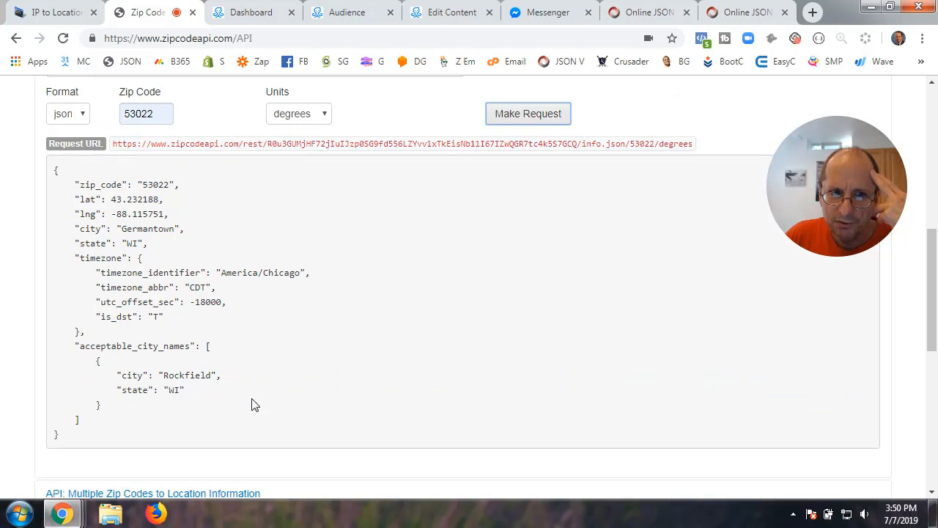
pyautogui.scroll(2, 253, 405)
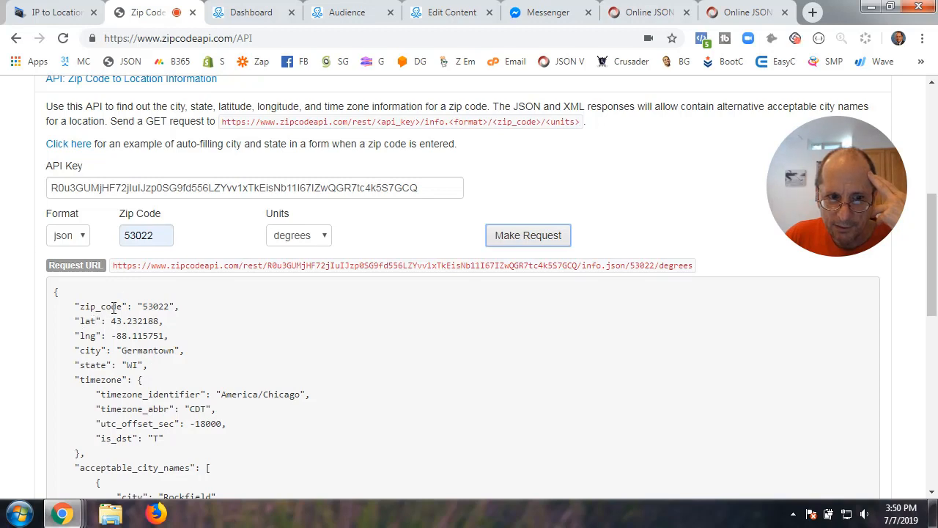
pyautogui.moveTo(77, 323); pyautogui.dragTo(167, 323)
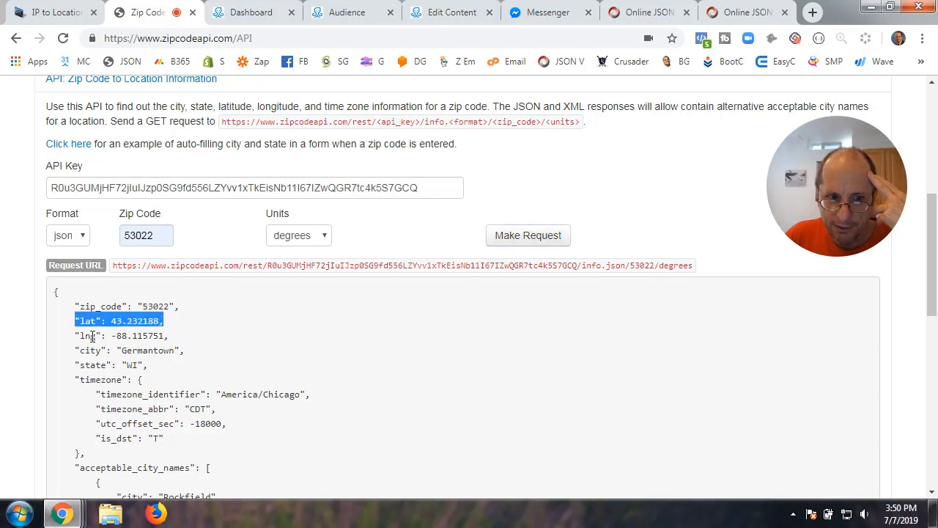
pyautogui.moveTo(76, 335); pyautogui.dragTo(211, 355)
pyautogui.moveTo(76, 365); pyautogui.dragTo(203, 373)
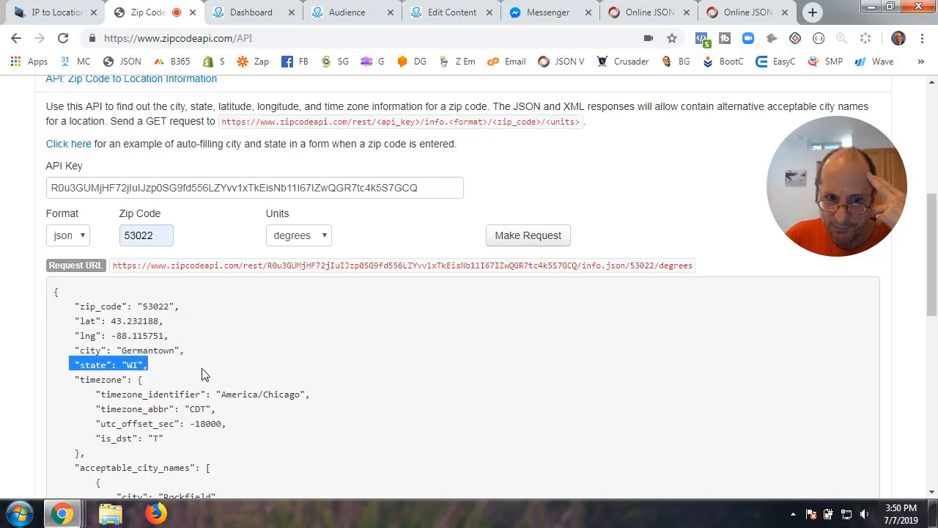
pyautogui.scroll(-2, 300, 391)
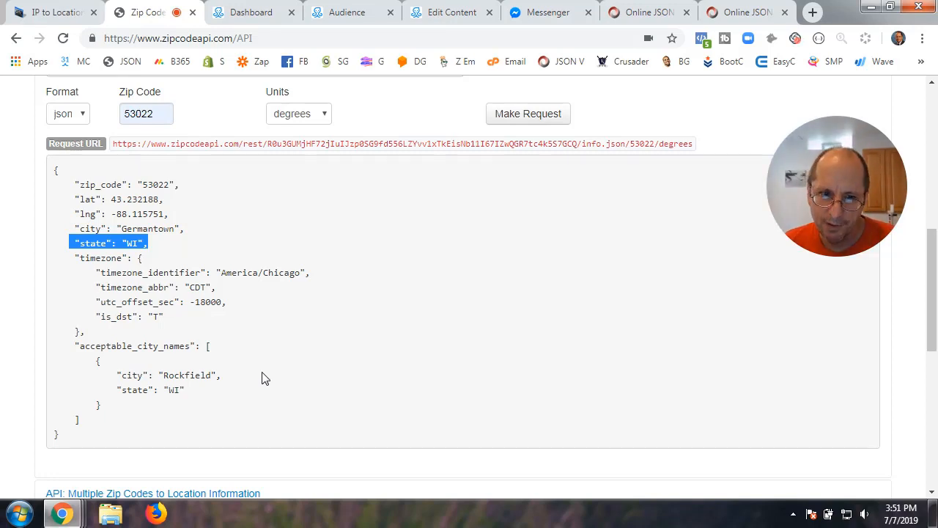
pyautogui.scroll(2, 266, 378)
pyautogui.scroll(-2, 157, 467)
pyautogui.scroll(1, 183, 389)
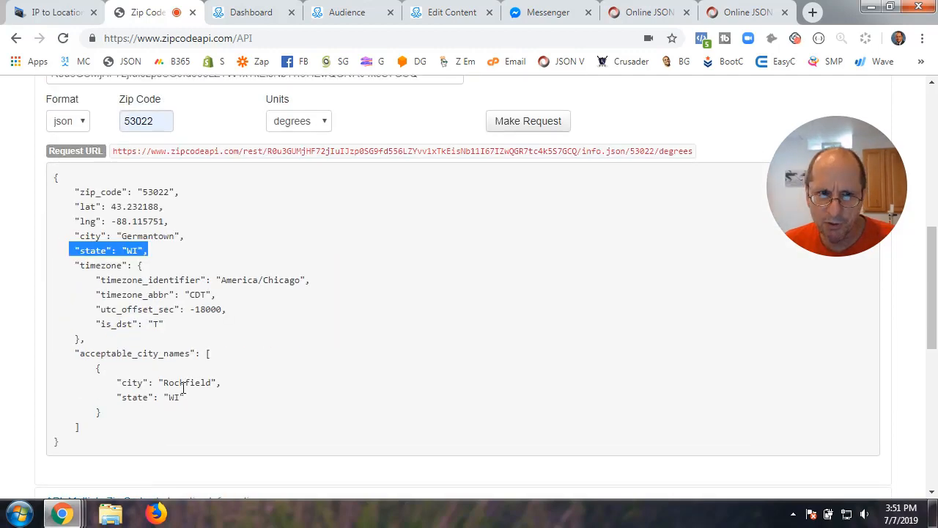
pyautogui.scroll(2, 183, 389)
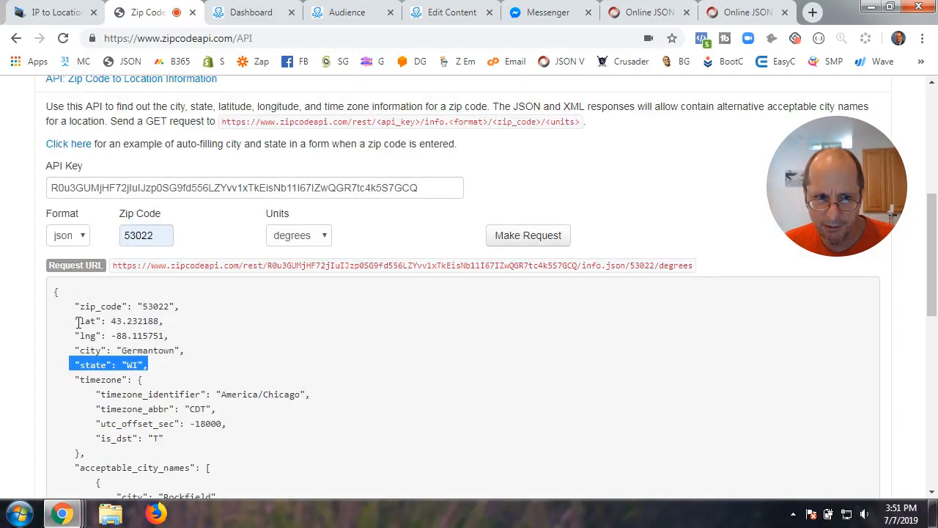
pyautogui.moveTo(77, 323); pyautogui.dragTo(150, 335)
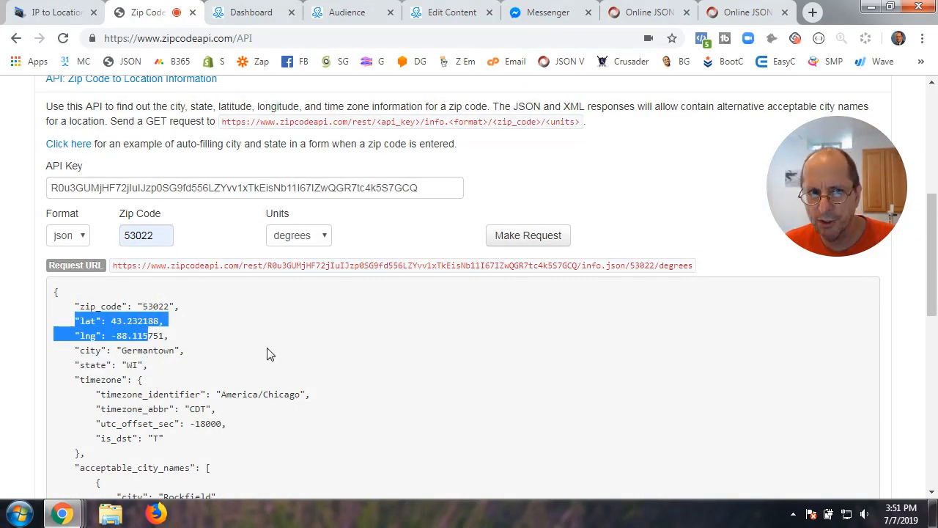
# Examine the Zip Code to Location GET request URL with its key, format, zip code and units placeholders, including the available unit options.
pyautogui.scroll(2, 268, 354)
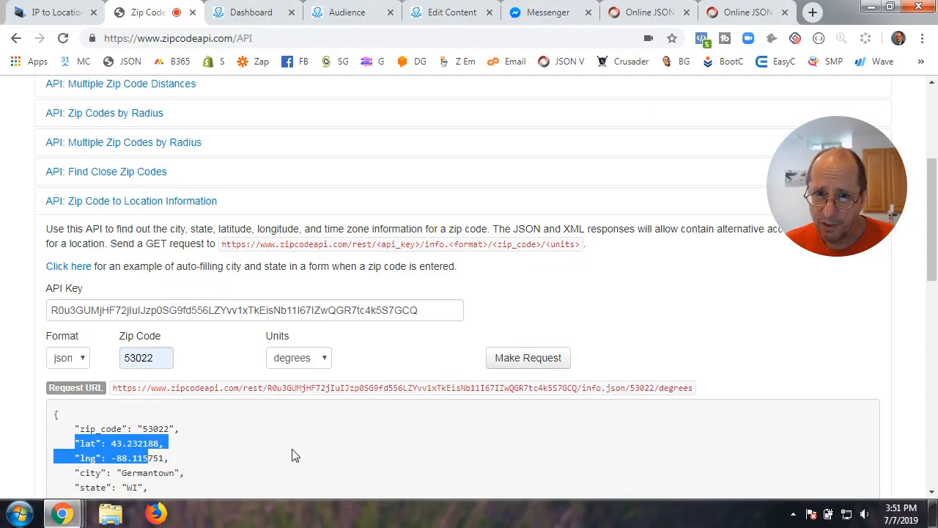
pyautogui.scroll(4, 292, 456)
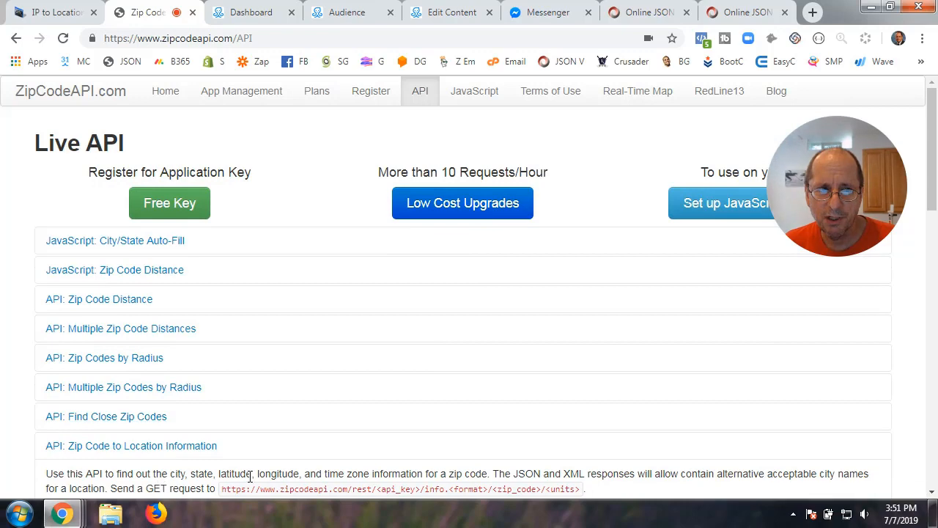
pyautogui.scroll(-6, 250, 475)
pyautogui.scroll(2, 250, 481)
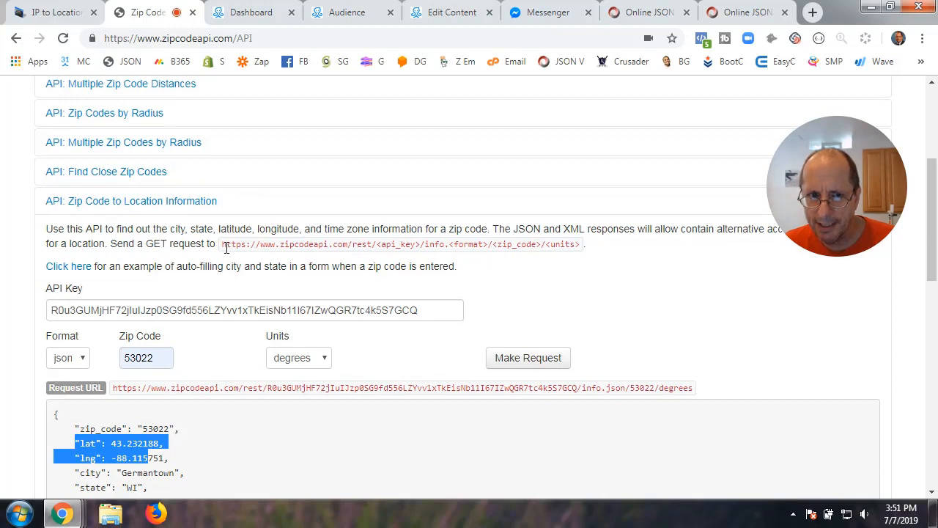
pyautogui.moveTo(222, 244); pyautogui.dragTo(587, 249)
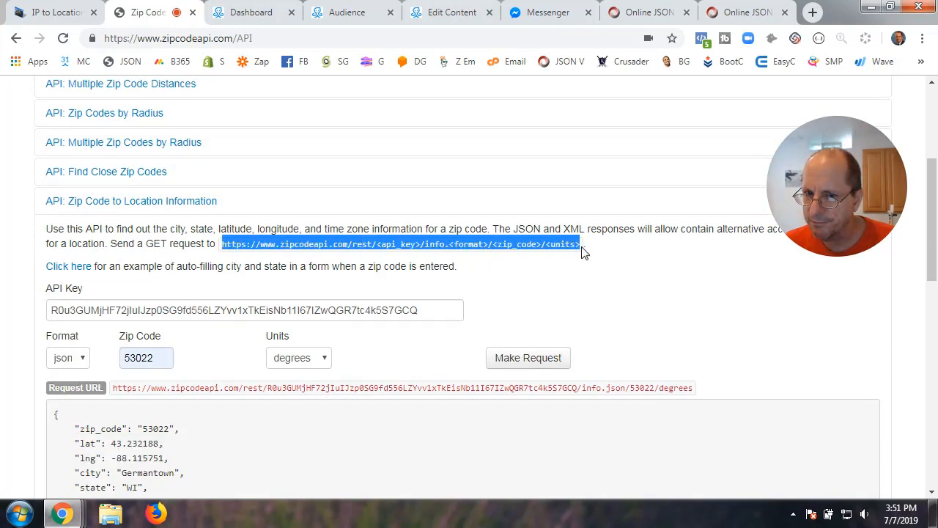
pyautogui.click(533, 291)
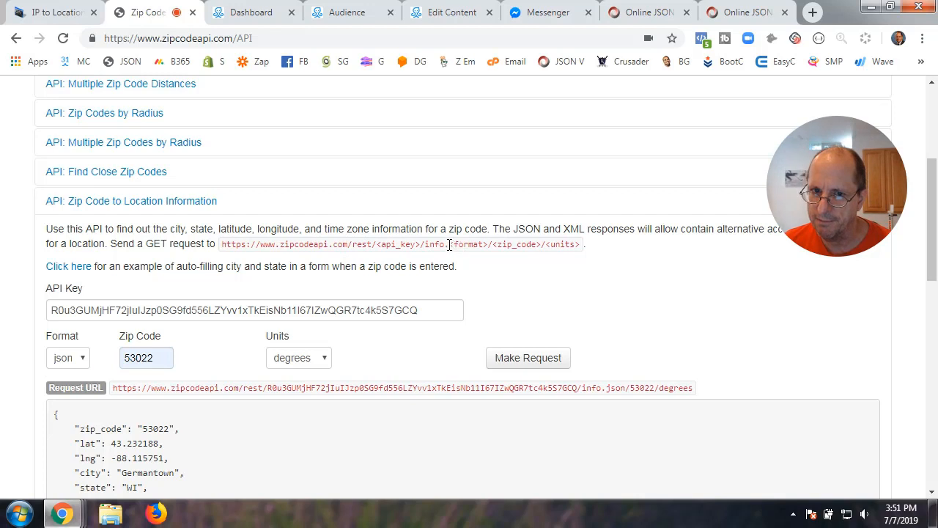
pyautogui.moveTo(450, 245); pyautogui.dragTo(486, 246)
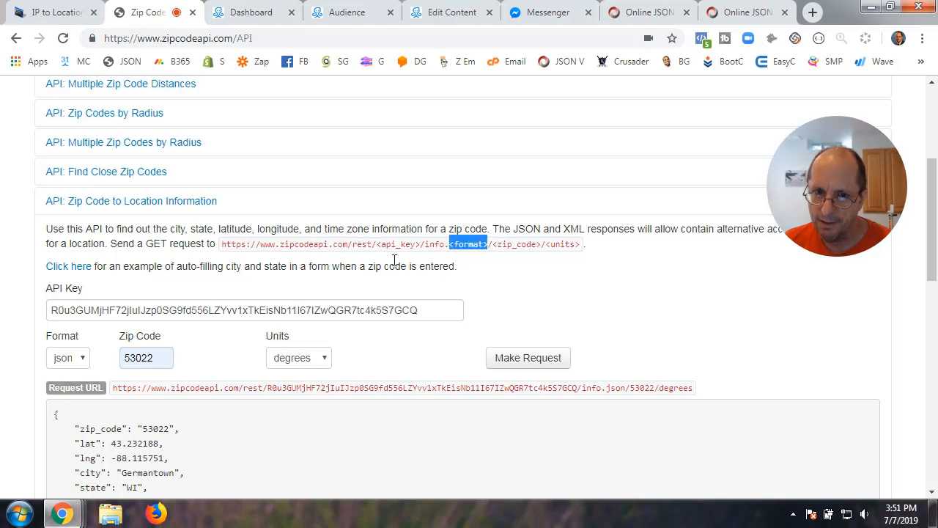
pyautogui.moveTo(376, 244); pyautogui.dragTo(421, 245)
pyautogui.moveTo(492, 244); pyautogui.dragTo(583, 248)
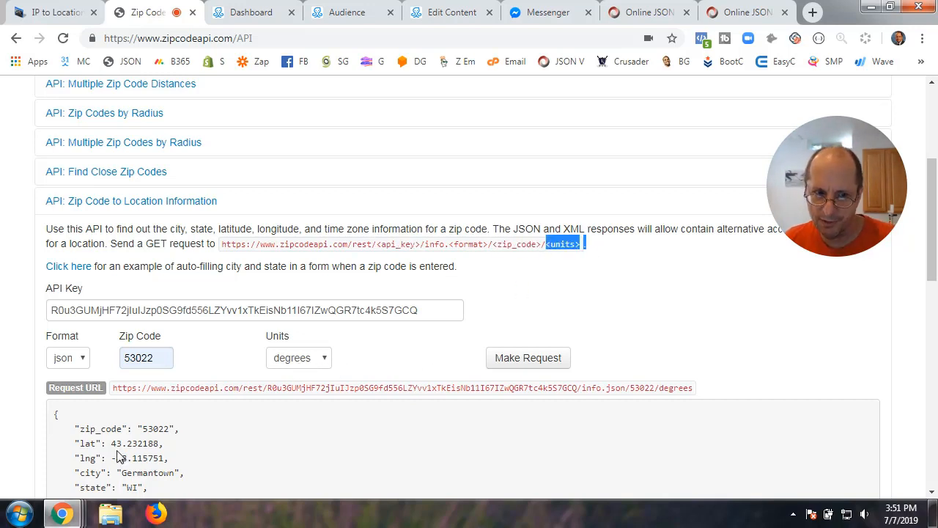
pyautogui.click(314, 362)
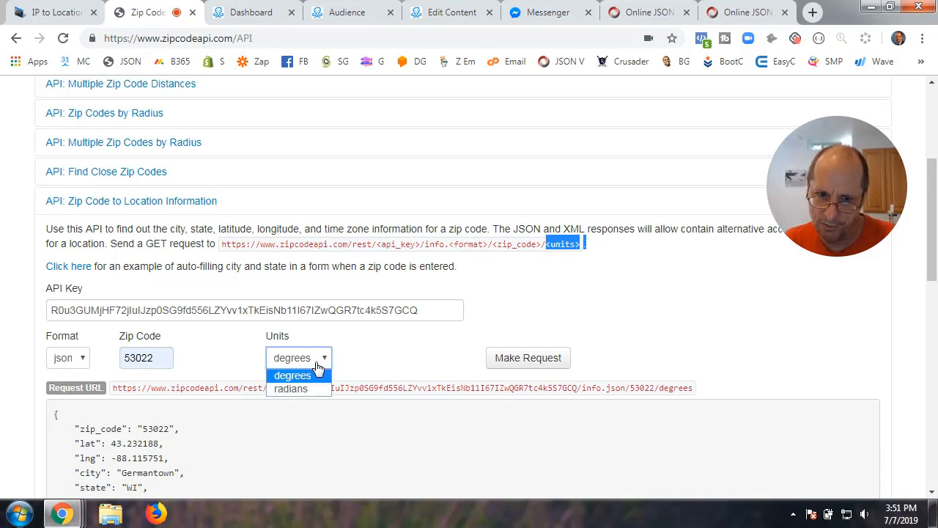
pyautogui.click(386, 356)
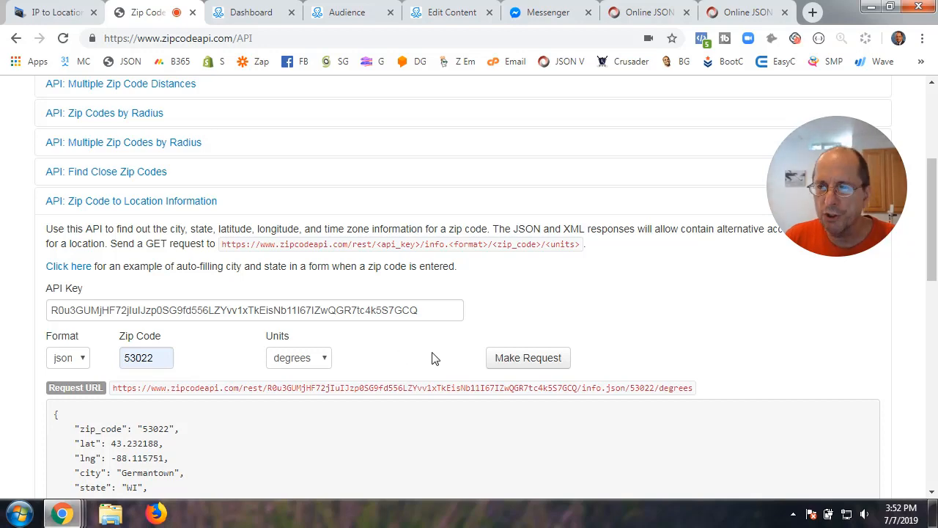
pyautogui.scroll(2, 432, 357)
pyautogui.scroll(-2, 432, 358)
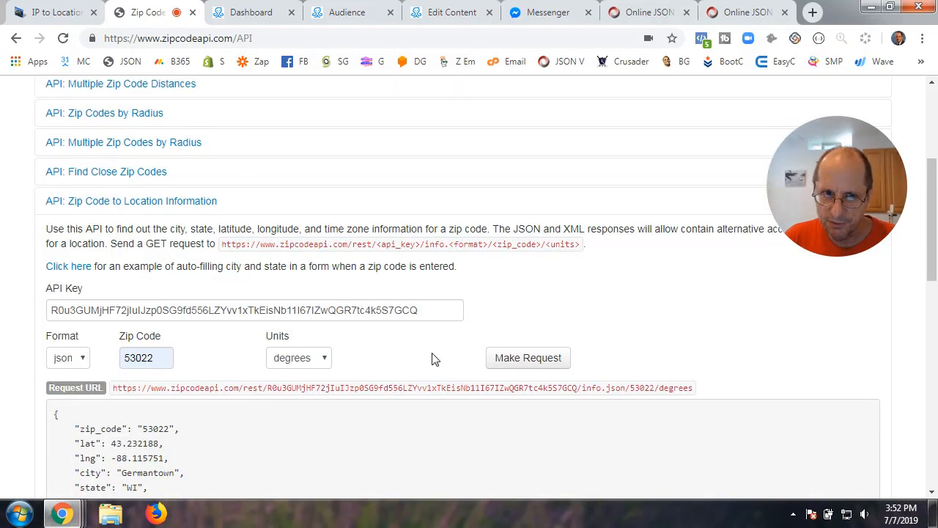
# Open the registration page for a free ZipCodeAPI application key.
pyautogui.scroll(4, 432, 358)
pyautogui.scroll(-2, 190, 378)
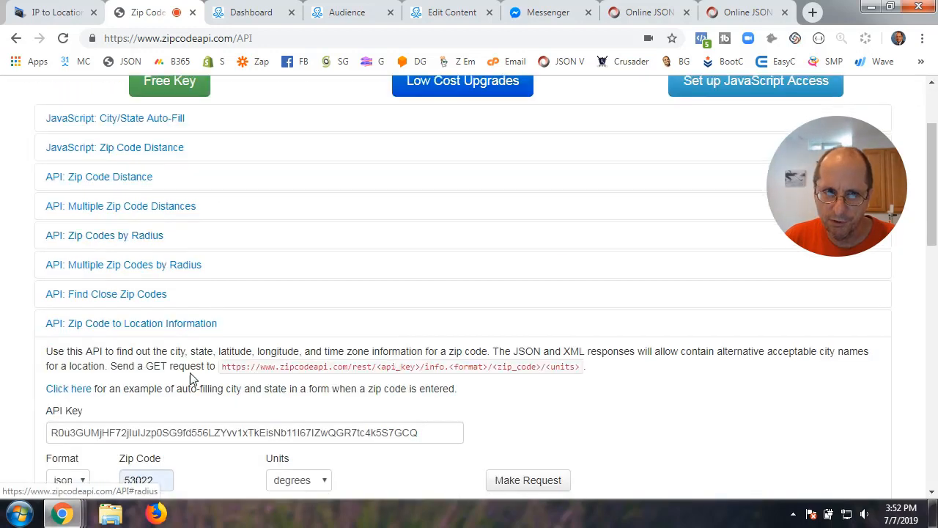
pyautogui.scroll(2, 191, 378)
pyautogui.click(170, 208)
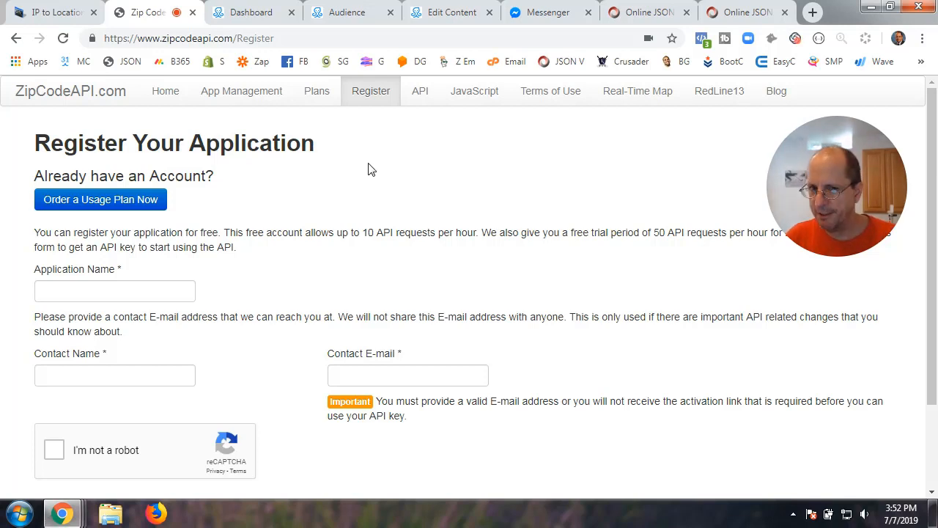
pyautogui.moveTo(817, 177); pyautogui.dragTo(825, 143)
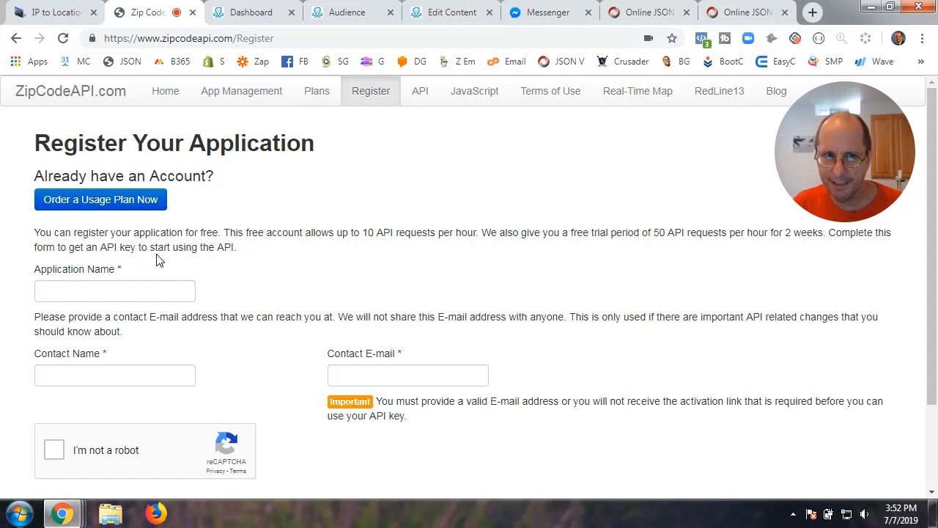
# Fill in the registration form with the application name Bot and the saved contact name and contact e-mail.
pyautogui.click(130, 295)
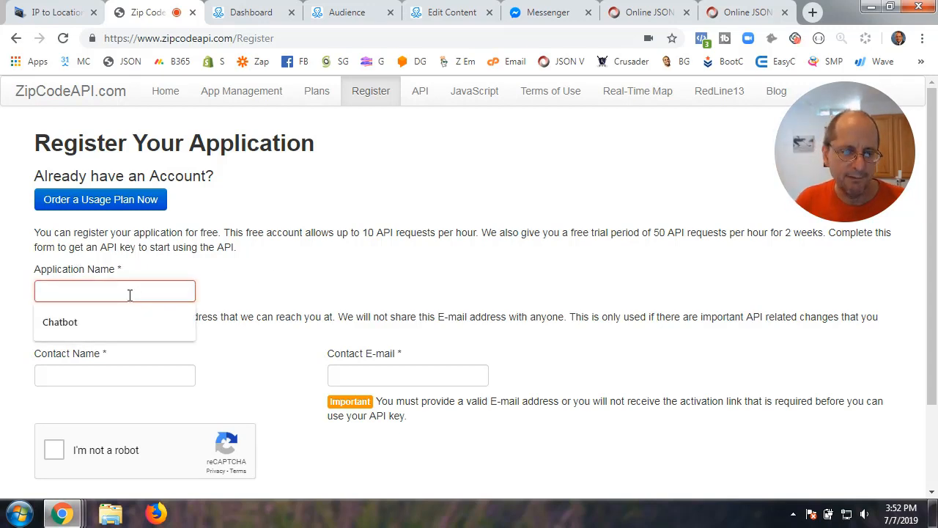
pyautogui.write('Bot')
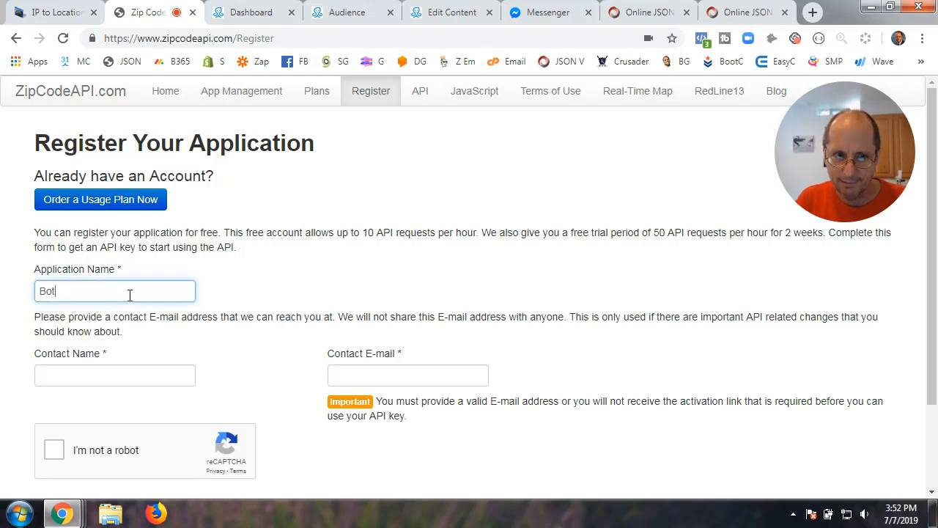
pyautogui.click(154, 335)
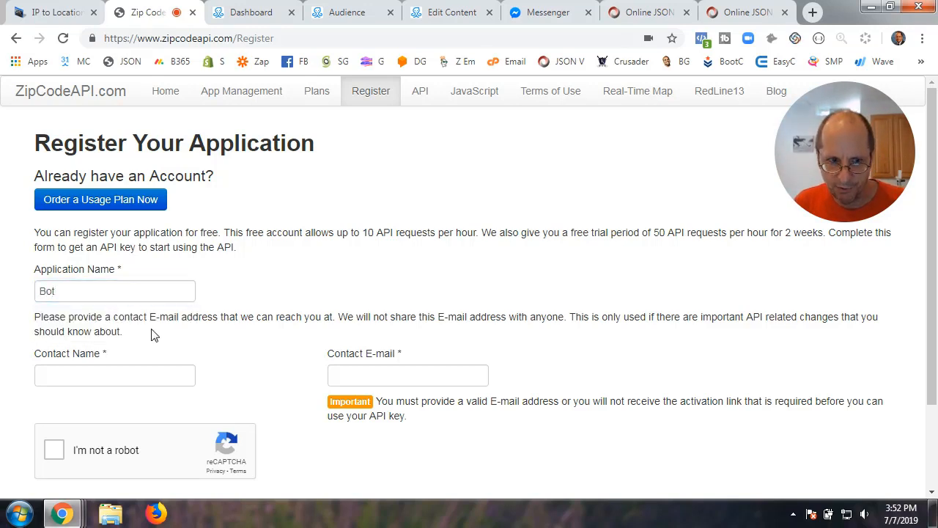
pyautogui.click(122, 371)
pyautogui.click(92, 257)
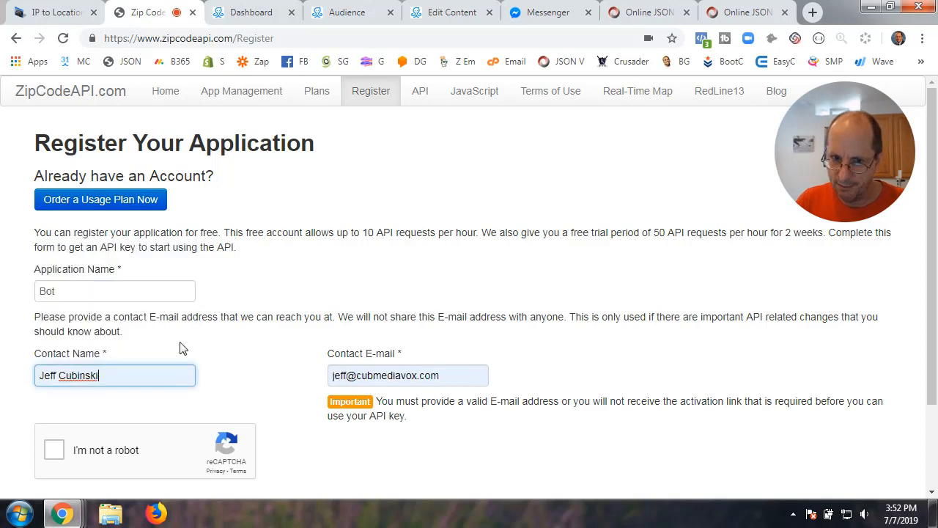
# Complete the robot check, submit the application registration and select the issued application key.
pyautogui.scroll(-3, 305, 417)
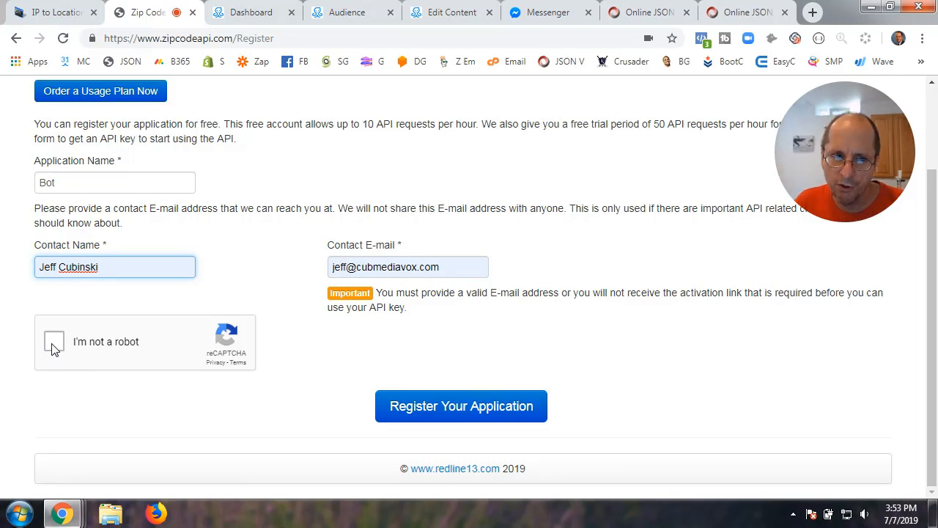
pyautogui.click(54, 344)
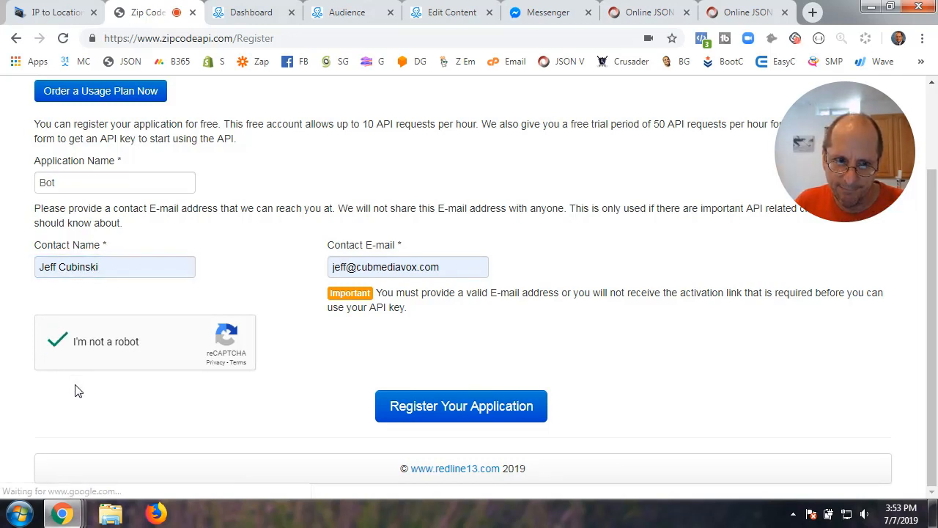
pyautogui.click(388, 408)
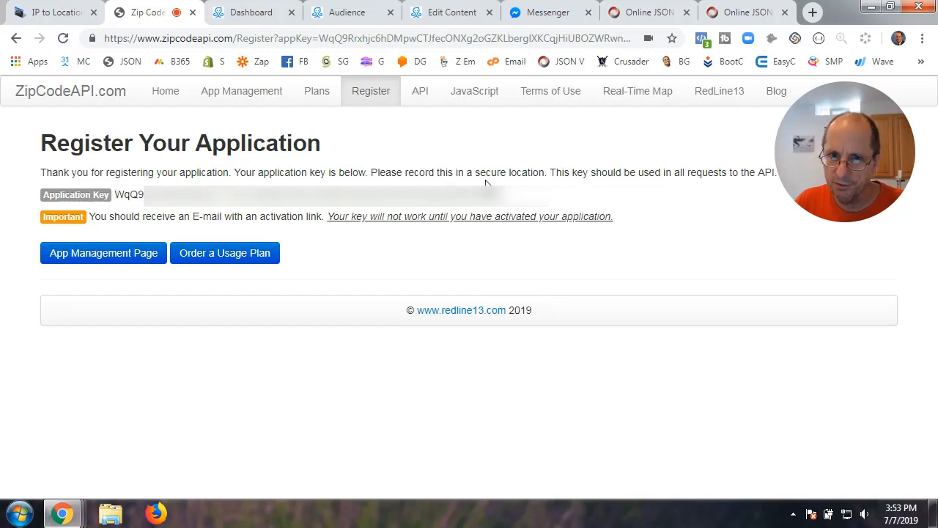
pyautogui.moveTo(118, 192); pyautogui.dragTo(512, 195)
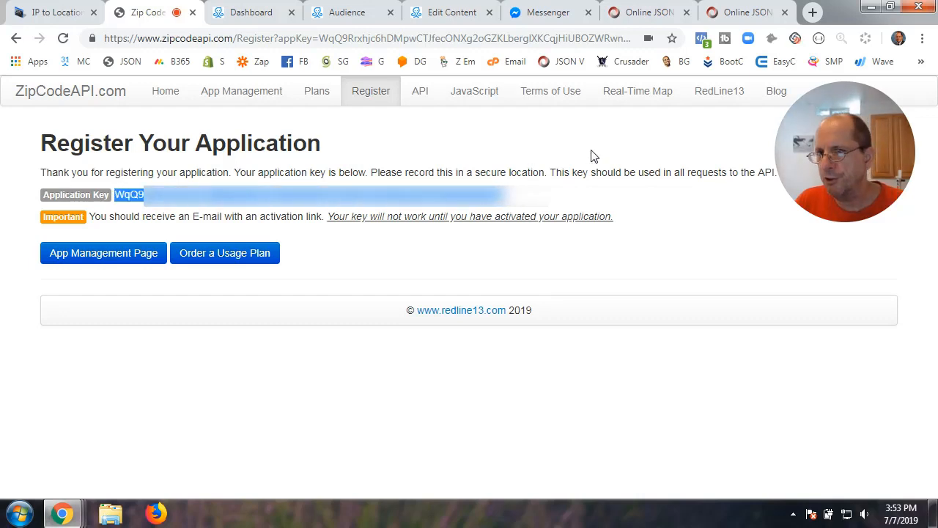
# Open the Webmail login page in a new browser tab and log in with the saved credentials.
pyautogui.click(811, 13)
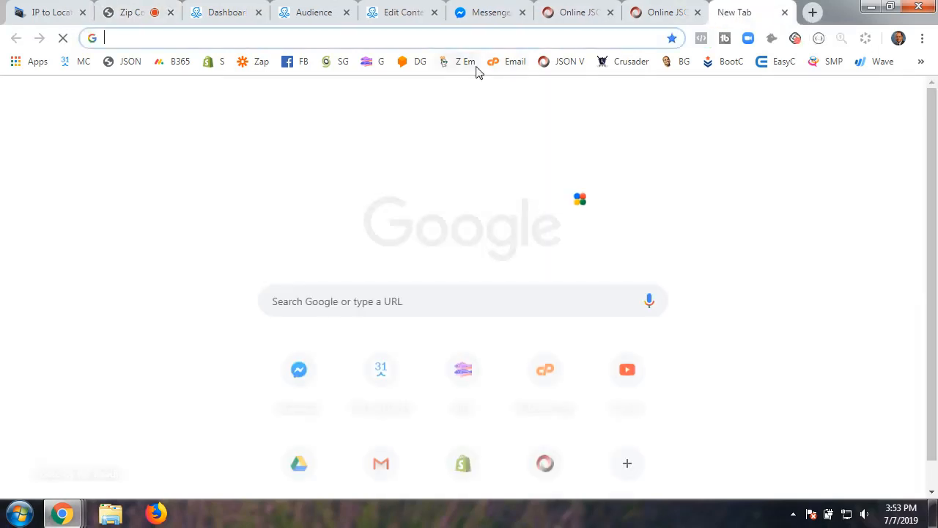
pyautogui.click(513, 61)
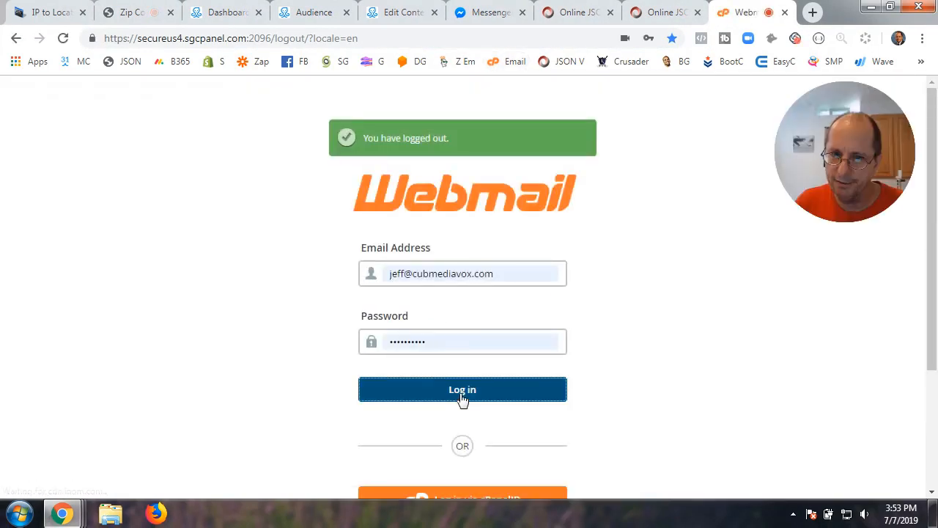
pyautogui.click(461, 396)
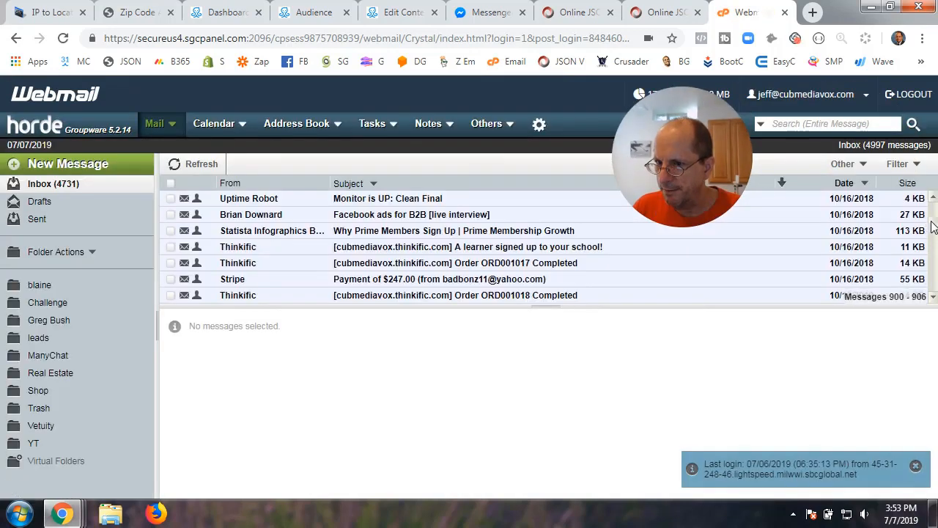
# Open the Zip Code API Registration e-mail in the inbox and follow its activation link.
pyautogui.click(370, 296)
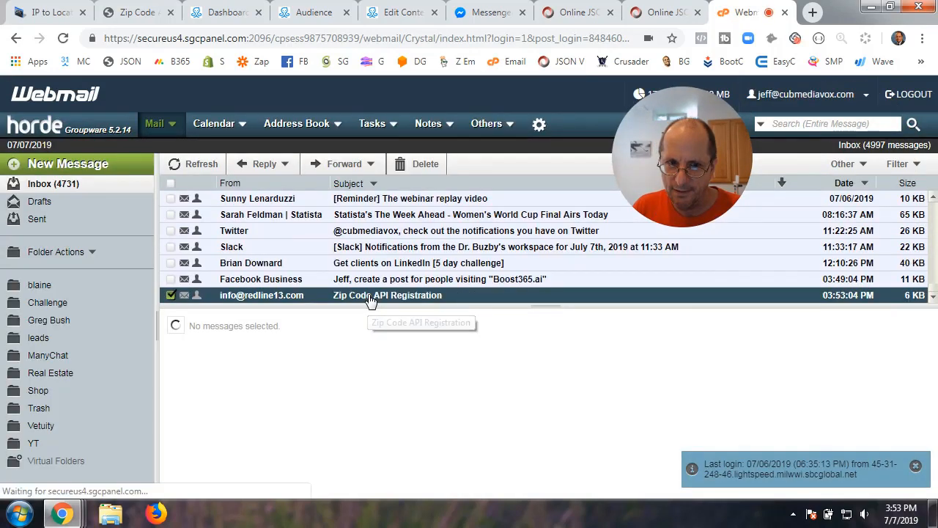
pyautogui.doubleClick(370, 296)
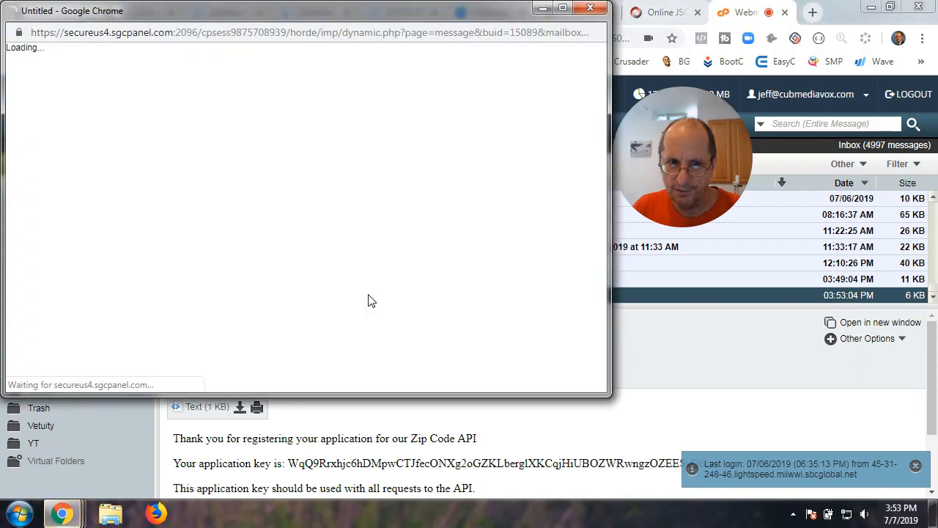
pyautogui.click(146, 292)
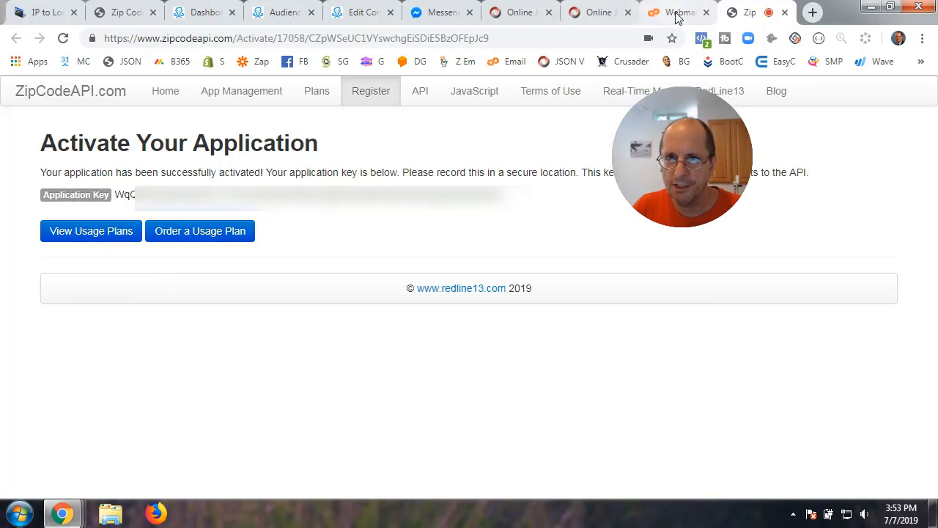
# Replace the old registration tab with the activation page's tab and select the application key shown there.
pyautogui.click(153, 12)
pyautogui.moveTo(664, 12); pyautogui.dragTo(108, 23)
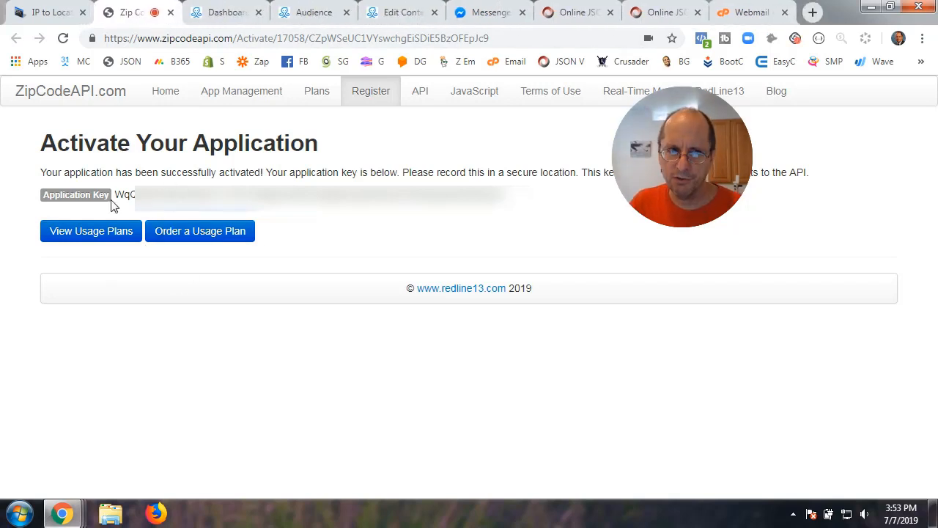
pyautogui.moveTo(115, 195); pyautogui.dragTo(527, 200)
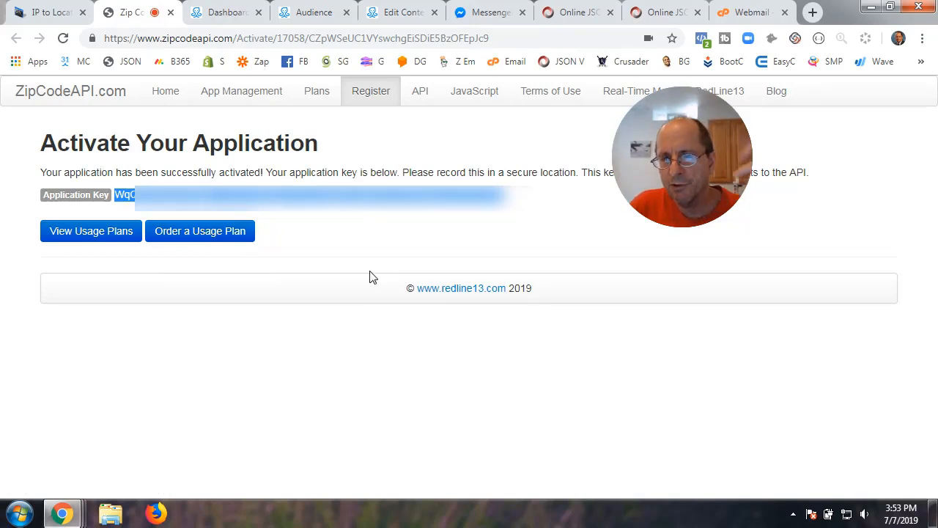
# Check which login fields the App Management page asks for and return to the activation page.
pyautogui.click(245, 94)
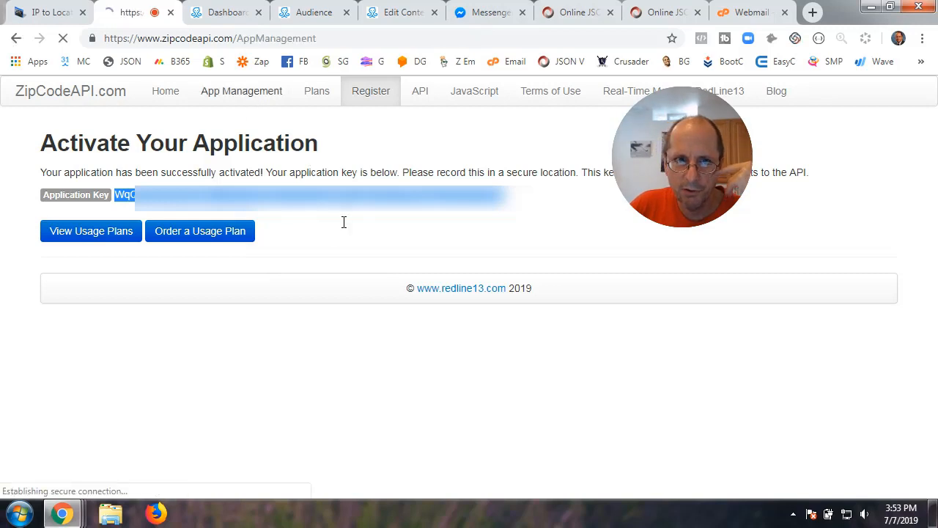
pyautogui.click(223, 94)
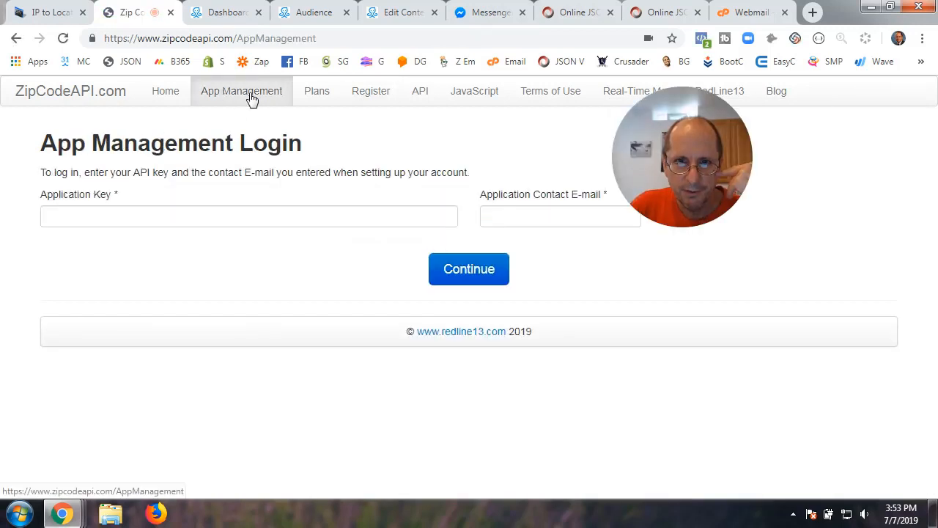
pyautogui.click(209, 224)
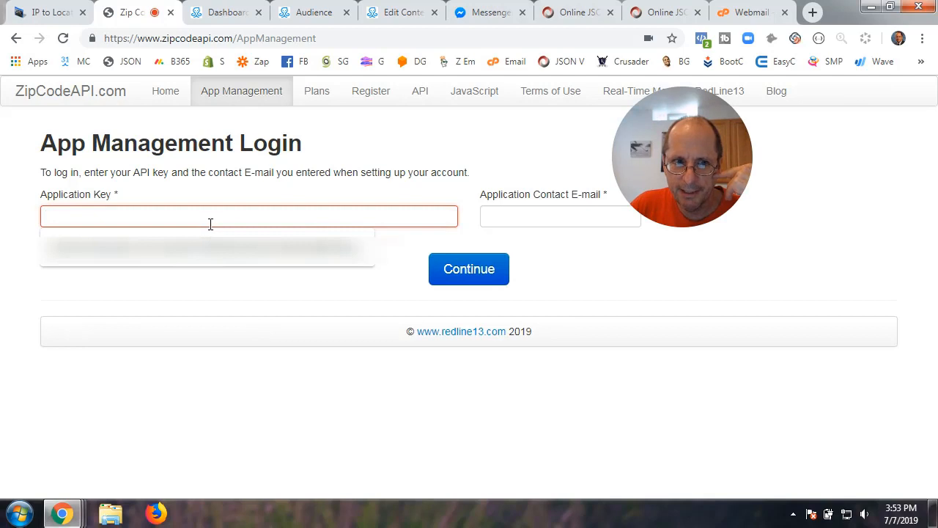
pyautogui.click(533, 219)
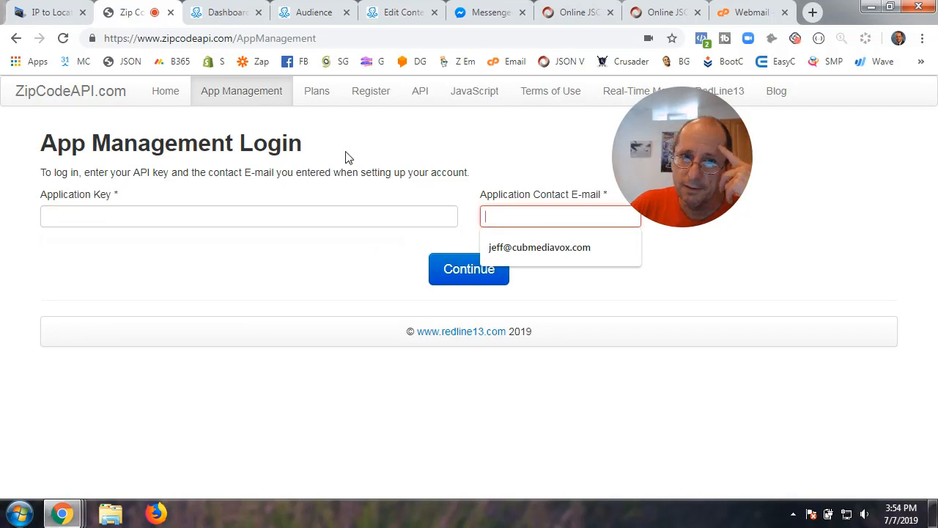
pyautogui.click(16, 38)
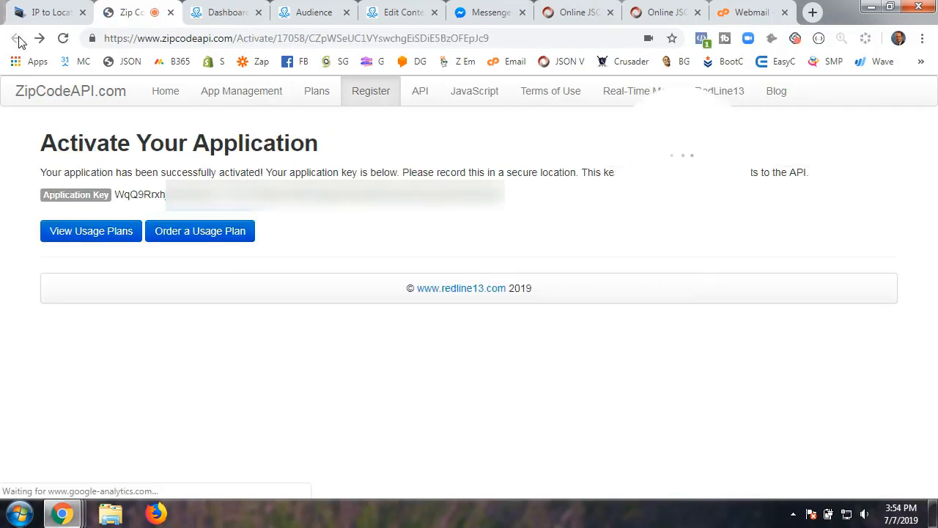
# Copy the application key and paste it into a new comment in ManyChat's Z_Get_Location flow.
pyautogui.moveTo(117, 194); pyautogui.dragTo(506, 203)
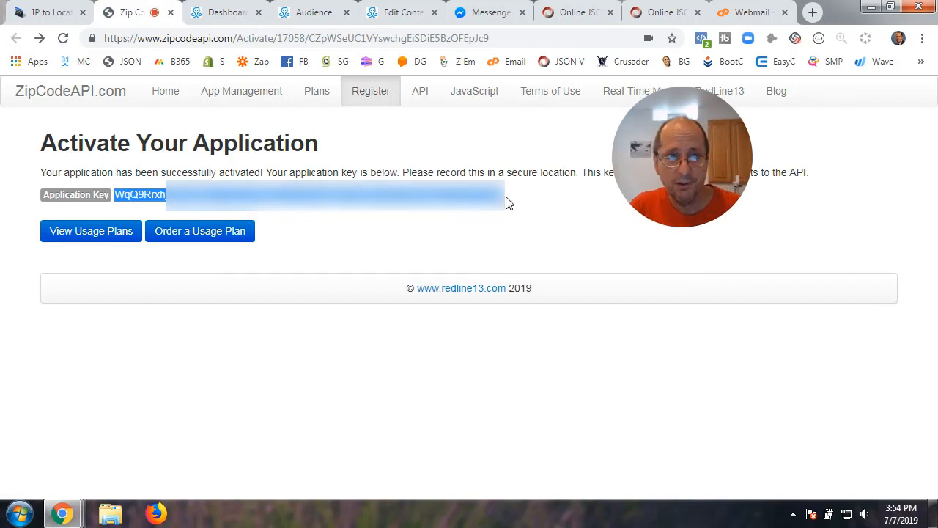
pyautogui.click(399, 12)
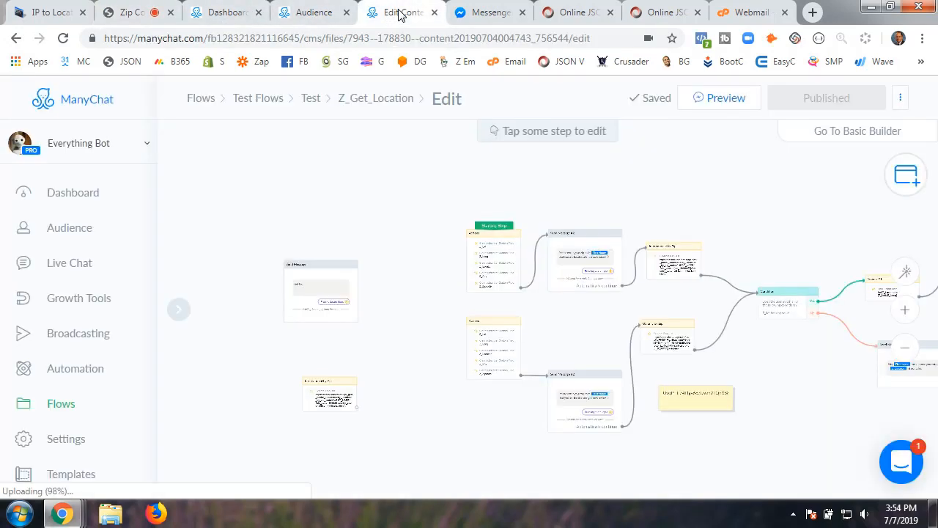
pyautogui.rightClick(345, 201)
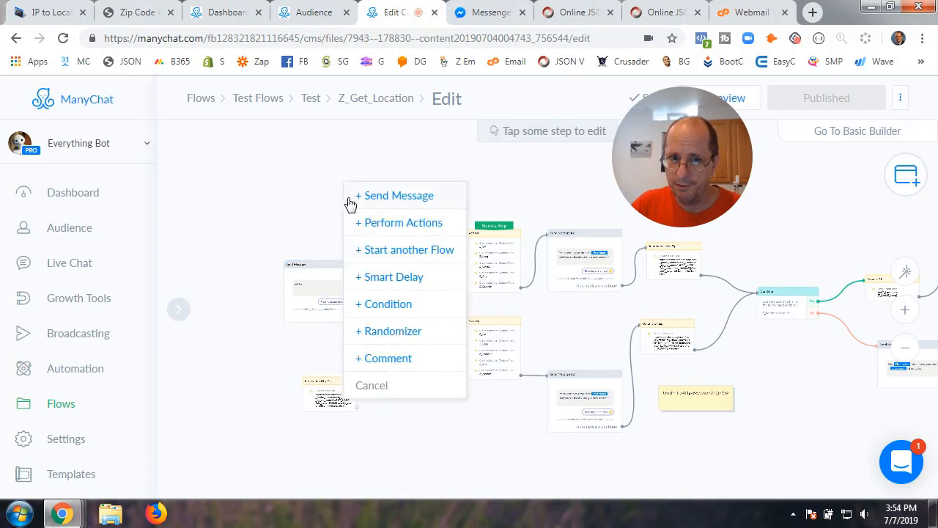
pyautogui.click(385, 358)
pyautogui.click(295, 178)
pyautogui.hotkey('ctrl', 'v')
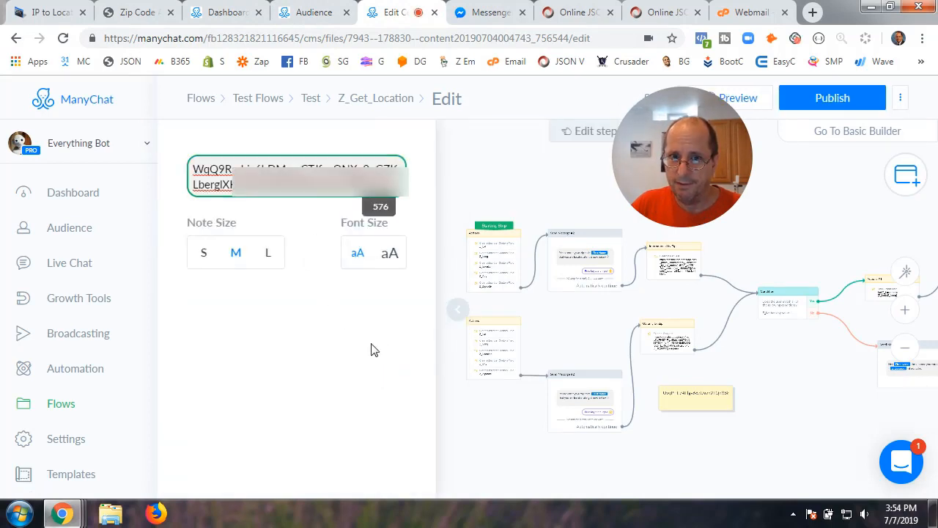
pyautogui.click(494, 451)
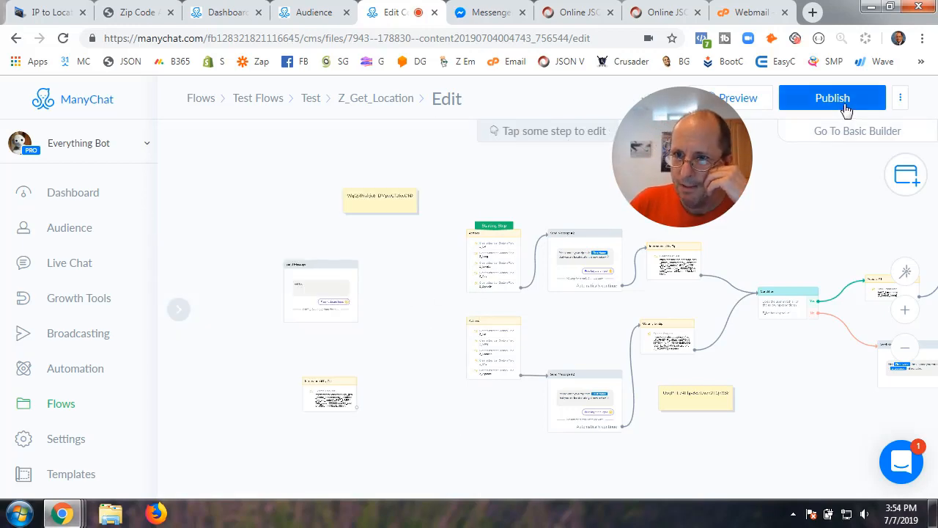
# Return to ZipCodeAPI and expand the Zip Code to Location Information section on its API page.
pyautogui.click(126, 12)
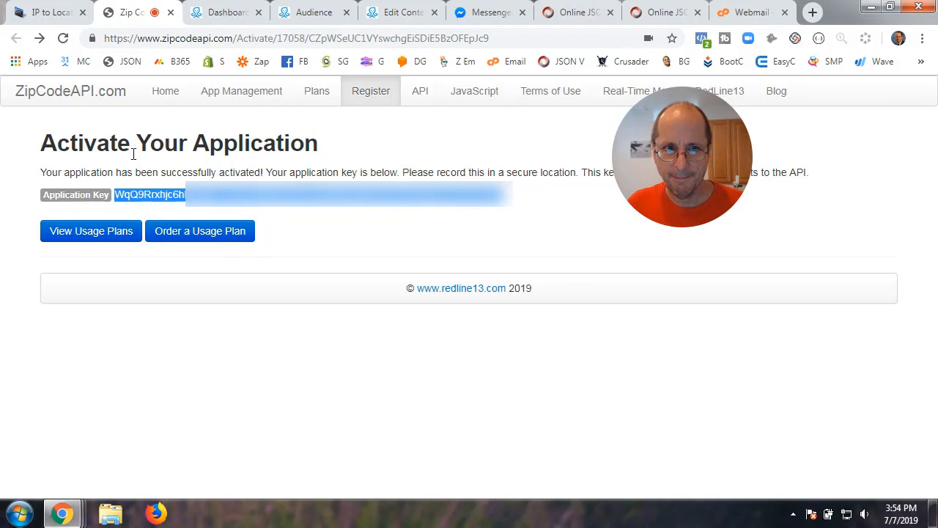
pyautogui.click(402, 215)
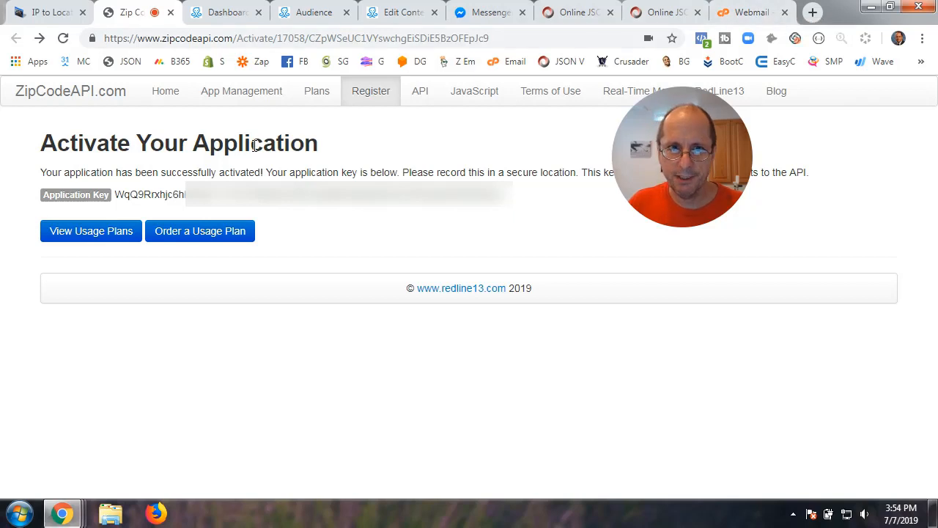
pyautogui.click(419, 98)
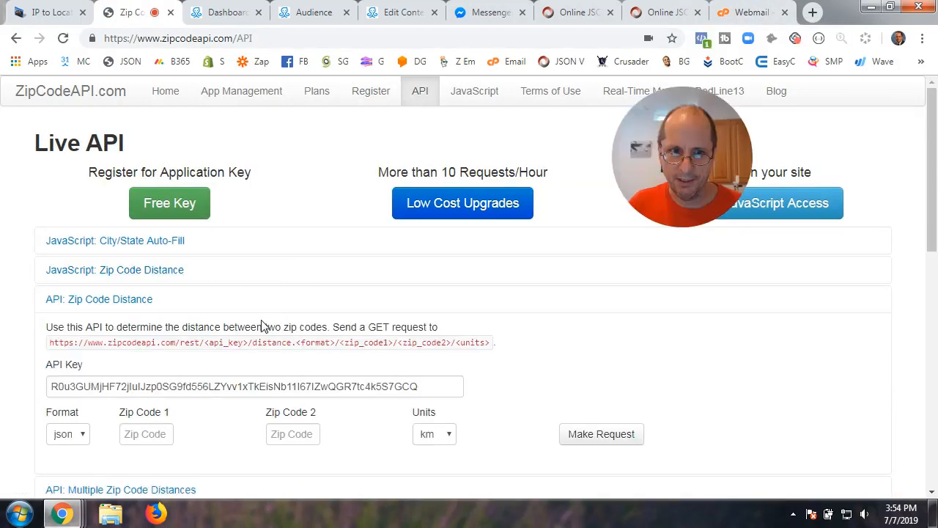
pyautogui.scroll(-2, 262, 326)
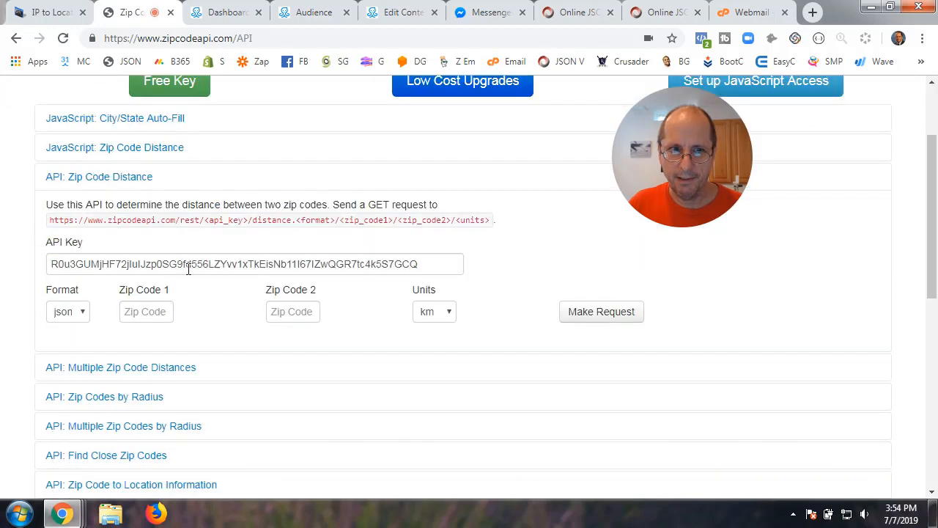
pyautogui.click(184, 185)
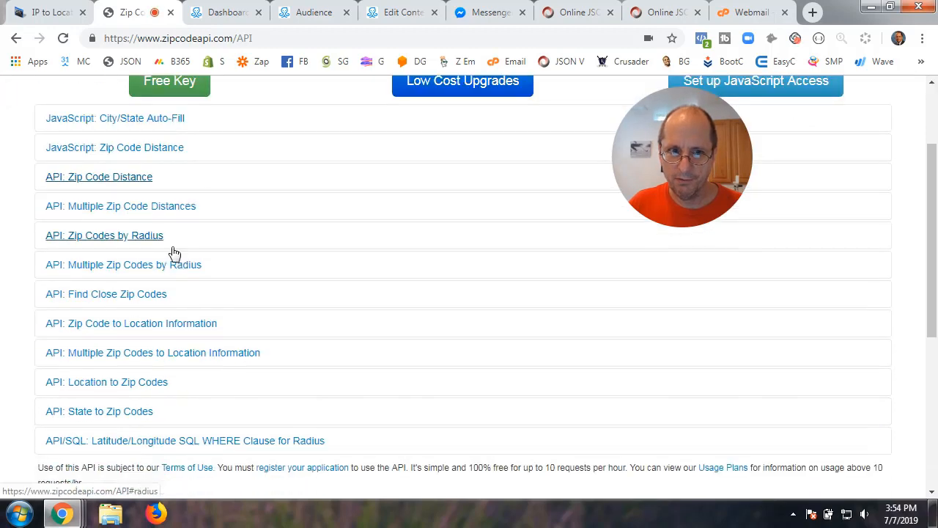
pyautogui.click(146, 329)
pyautogui.scroll(-2, 312, 333)
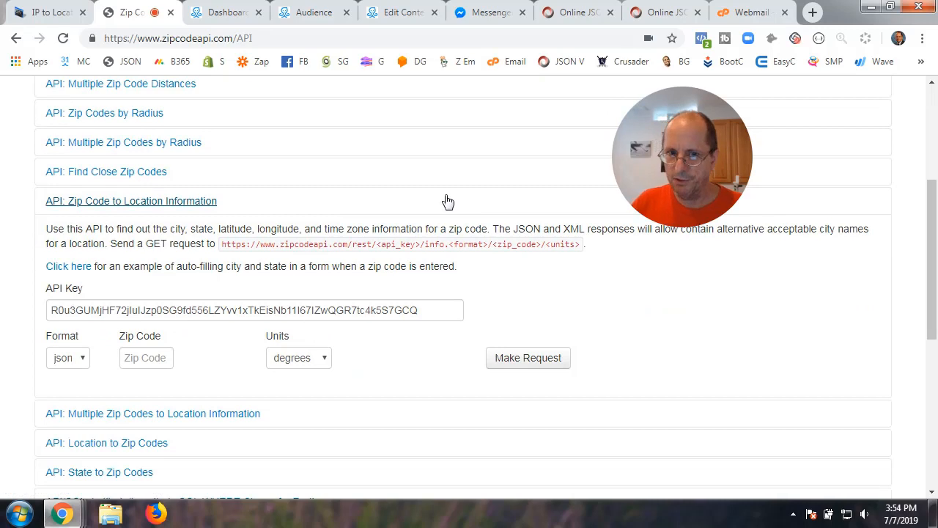
# Switch to ManyChat's Z_Get_Location flow and examine the US only by Zip external request.
pyautogui.moveTo(662, 158)
pyautogui.moveTo(662, 158); pyautogui.dragTo(814, 153)
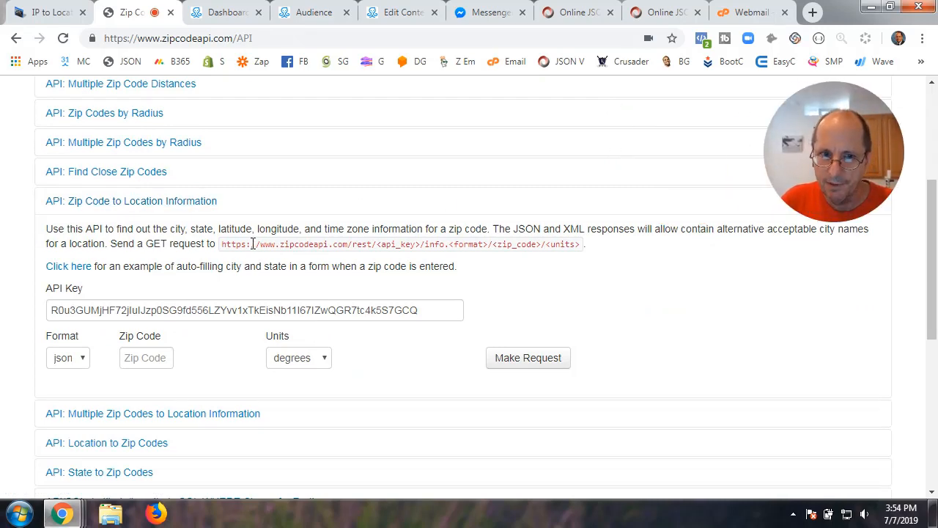
pyautogui.click(392, 12)
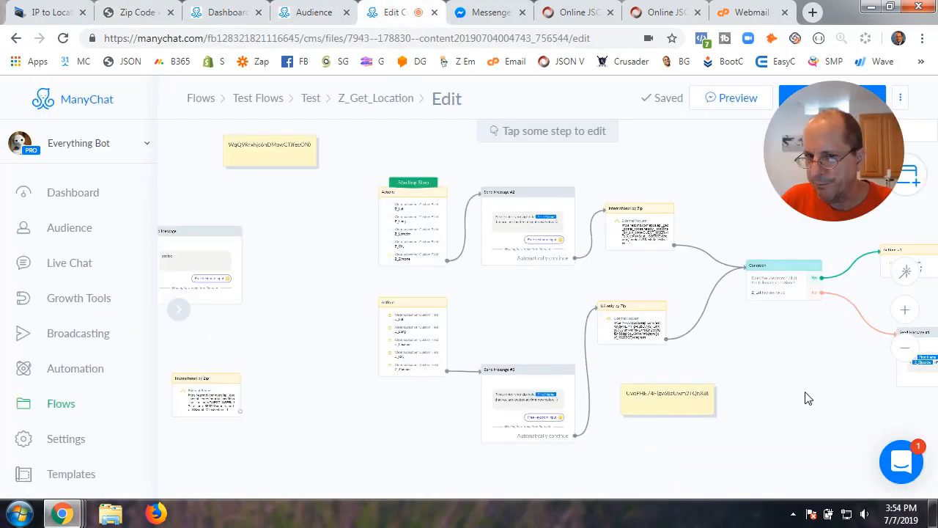
pyautogui.moveTo(805, 398); pyautogui.dragTo(700, 366)
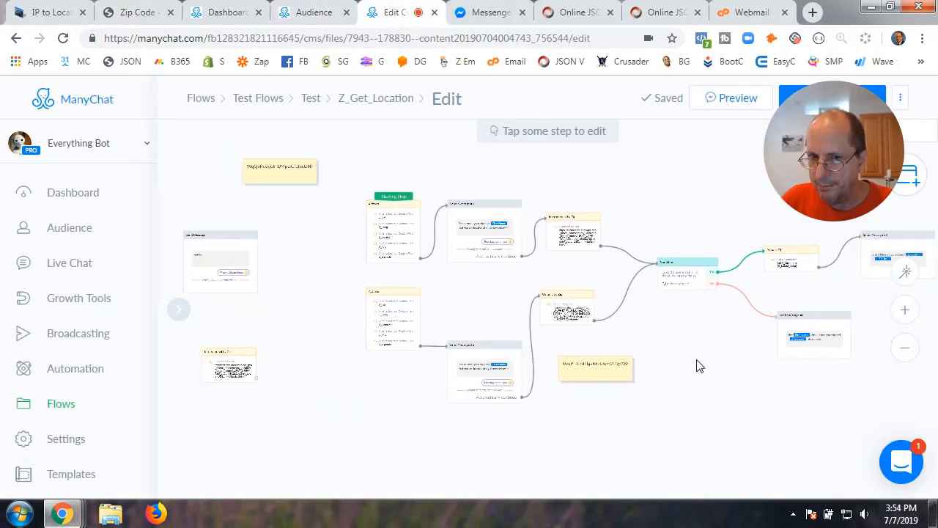
pyautogui.scroll(5, 699, 366)
pyautogui.hscroll(-3, 601, 306)
pyautogui.scroll(2, 636, 308)
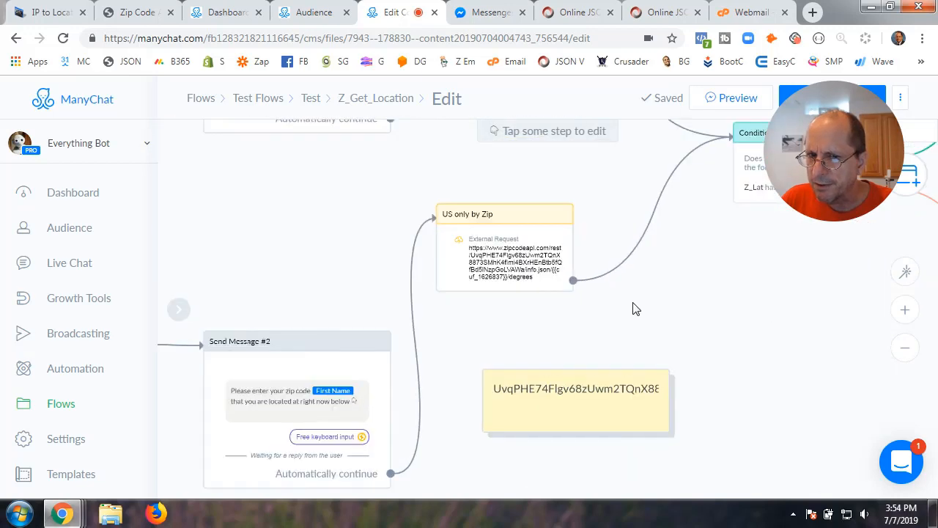
pyautogui.scroll(-3, 636, 309)
pyautogui.moveTo(426, 220); pyautogui.dragTo(547, 283)
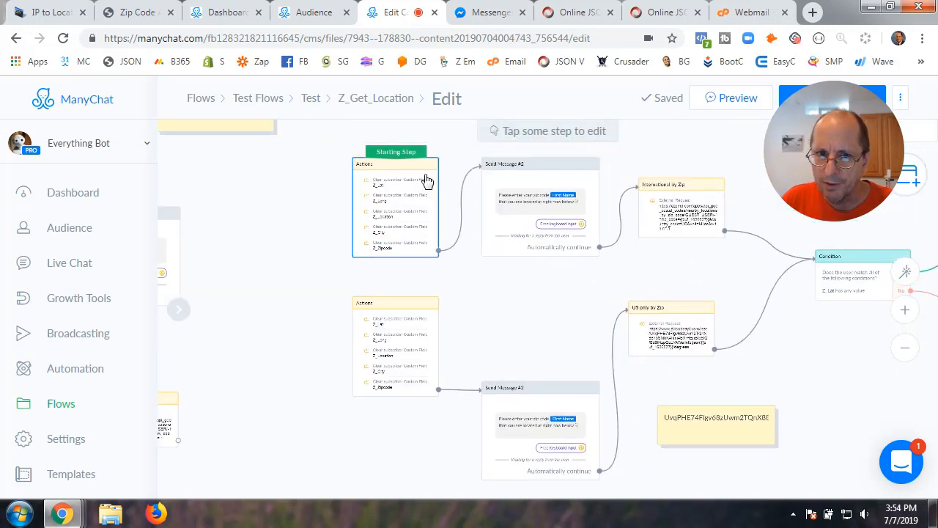
# Move the Starting Step marker to the lower Actions block that leads to the US only by Zip request, and inspect its field-clearing actions.
pyautogui.moveTo(422, 152); pyautogui.dragTo(424, 301)
pyautogui.scroll(3, 538, 346)
pyautogui.moveTo(404, 331); pyautogui.dragTo(677, 264)
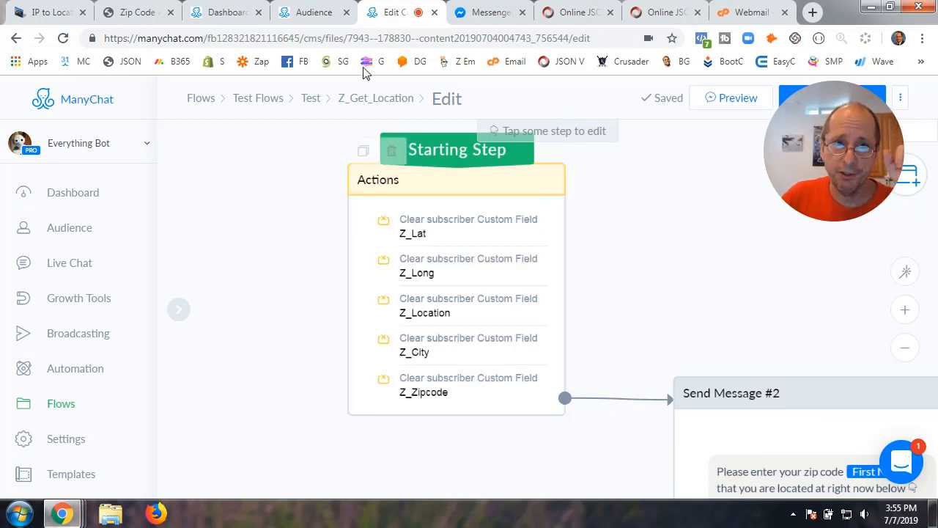
# Switch to the ManyChat dashboard and open the Custom Fields section of the Everything Bot's settings.
pyautogui.click(234, 13)
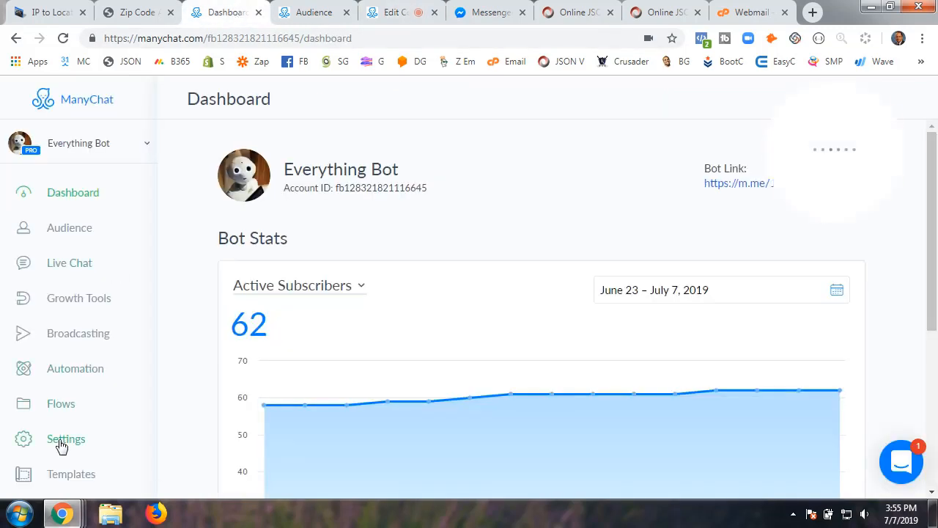
pyautogui.click(62, 440)
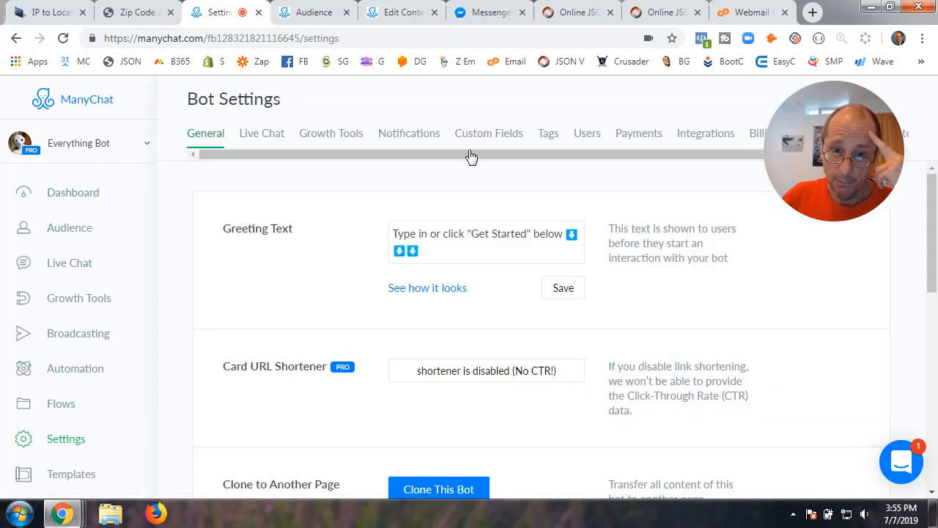
pyautogui.click(76, 201)
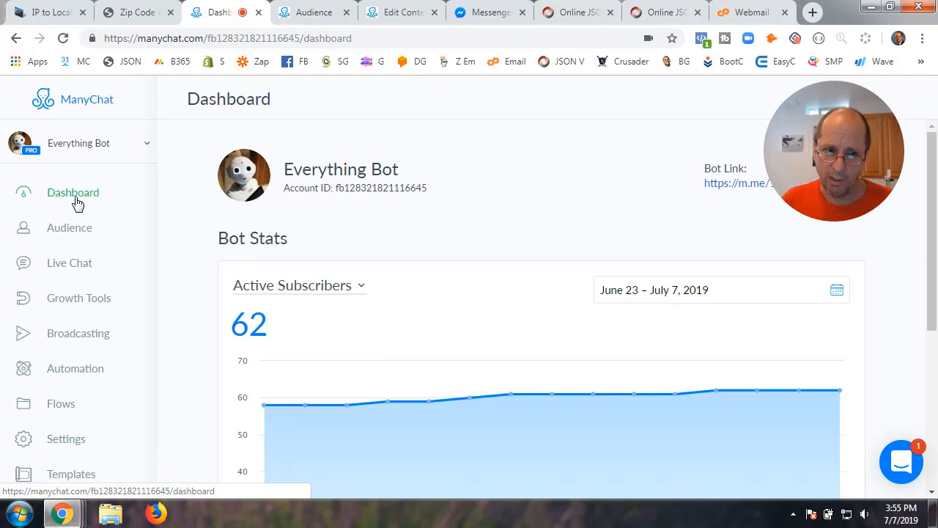
pyautogui.click(67, 443)
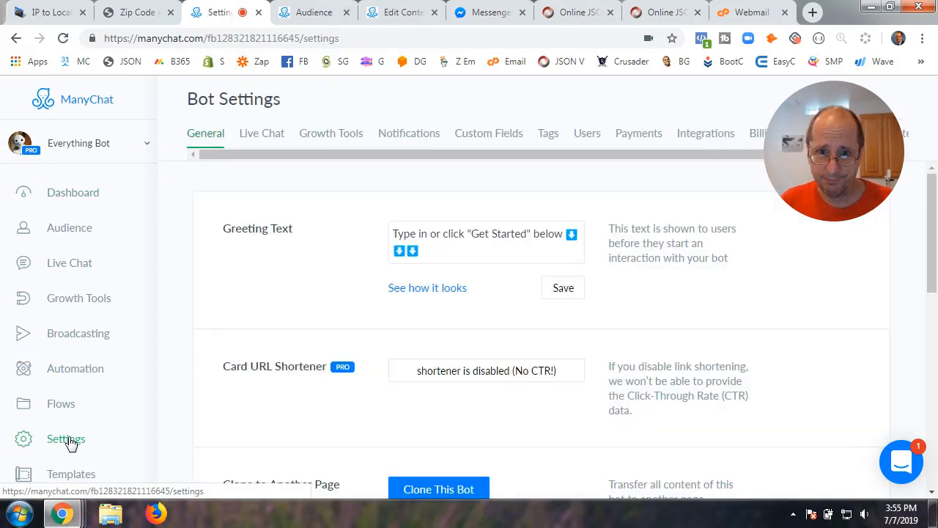
pyautogui.click(484, 140)
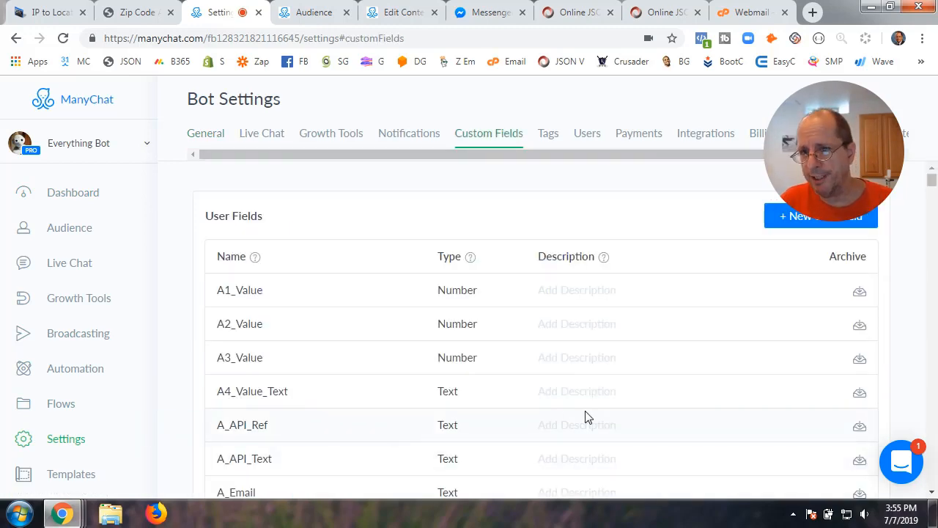
# Locate the Z_Zipcode user field at the end of the User Fields list and check its name and type.
pyautogui.scroll(-20, 494, 412)
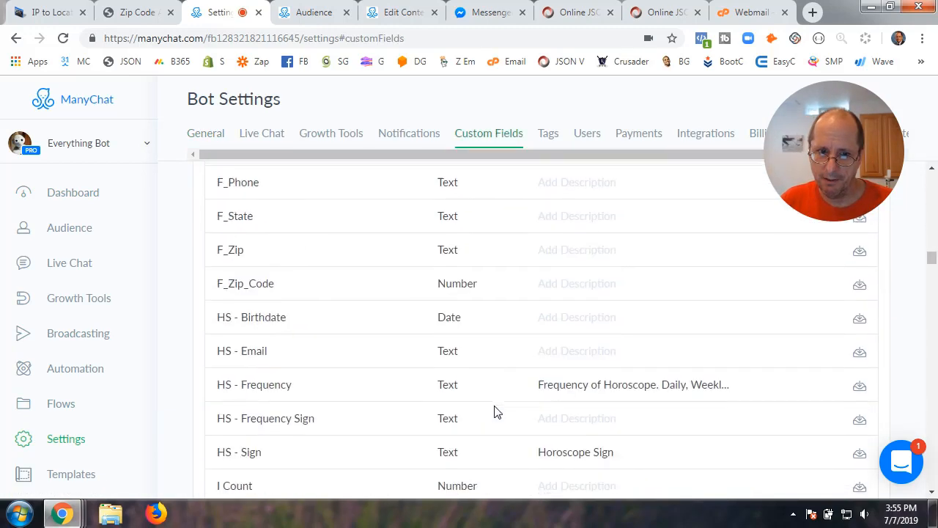
pyautogui.scroll(-20, 495, 412)
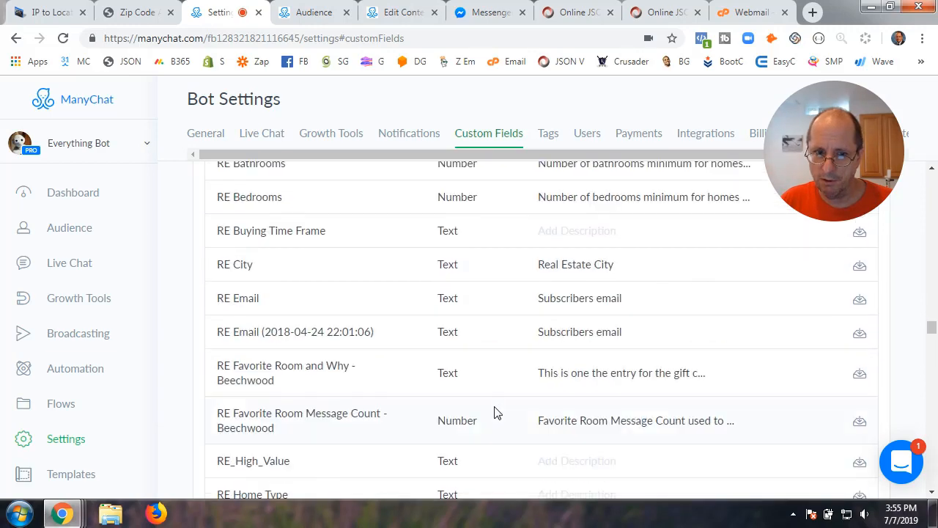
pyautogui.scroll(-20, 495, 412)
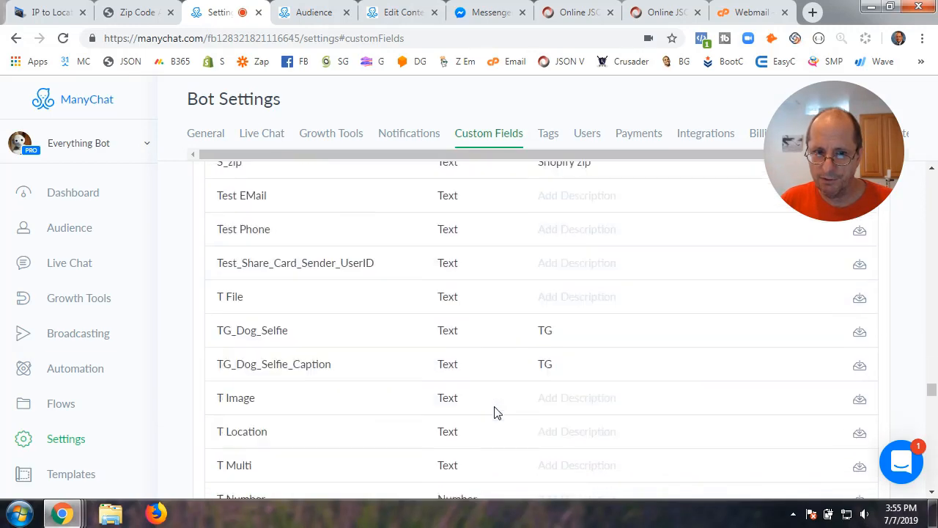
pyautogui.scroll(-20, 494, 412)
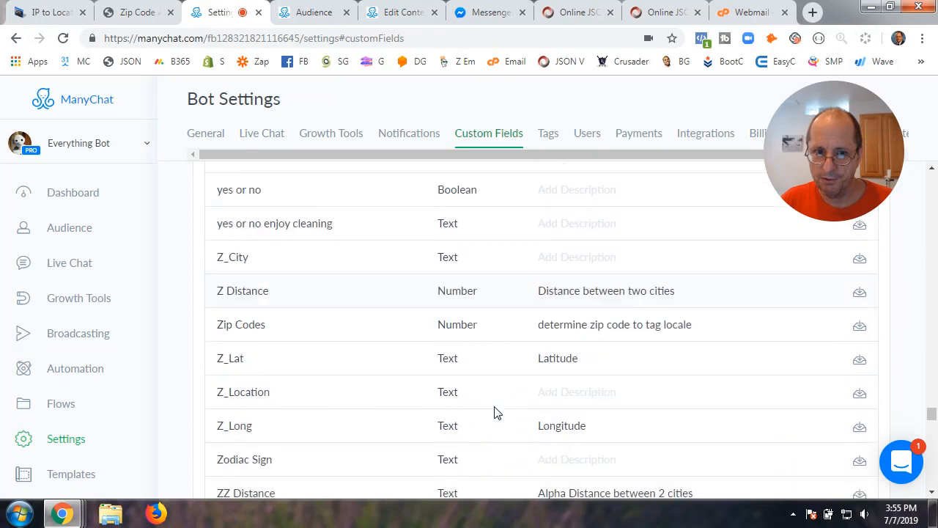
pyautogui.scroll(-2, 494, 412)
pyautogui.scroll(2, 494, 412)
pyautogui.scroll(-2, 494, 413)
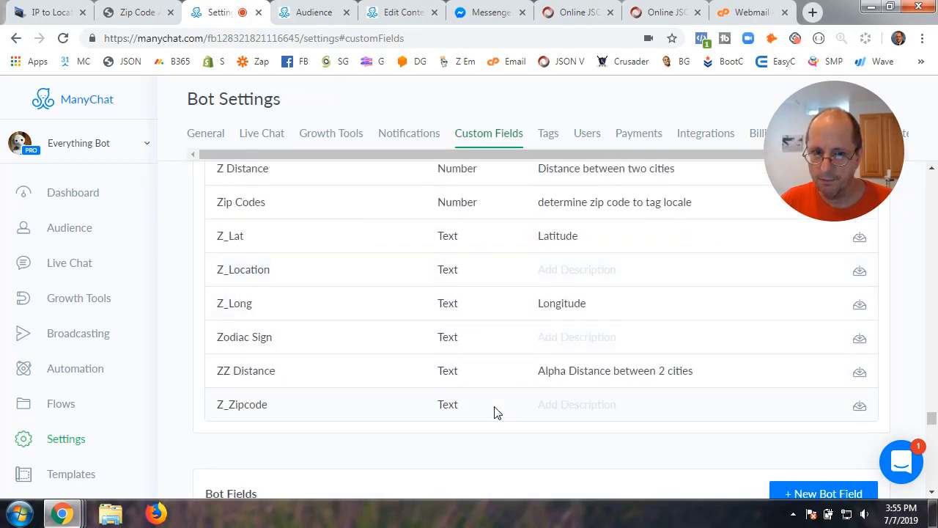
pyautogui.click(263, 406)
pyautogui.moveTo(283, 409); pyautogui.dragTo(200, 414)
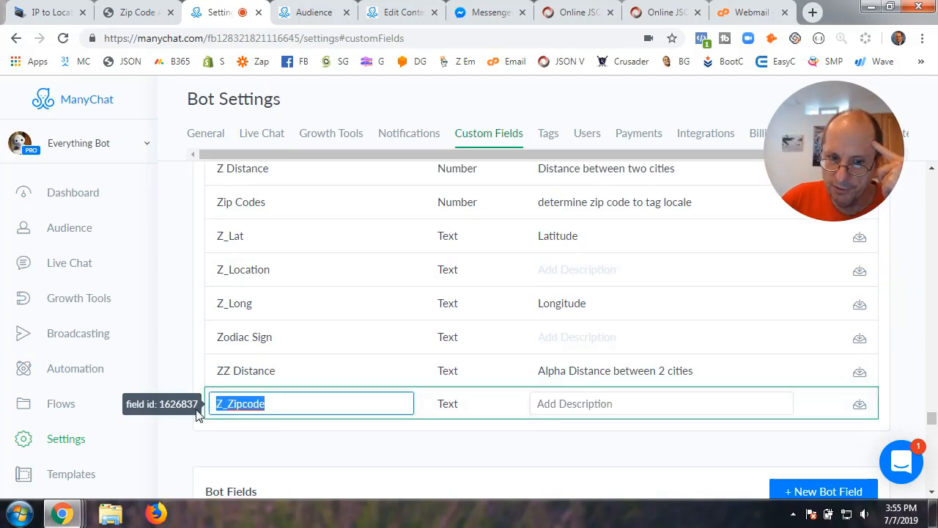
pyautogui.click(292, 401)
pyautogui.hotkey('ctrl', 'a')
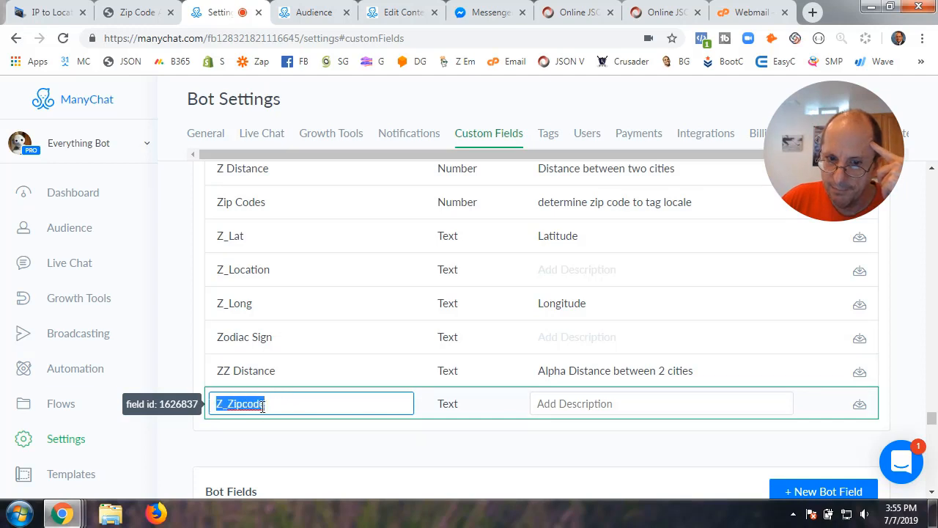
pyautogui.click(464, 412)
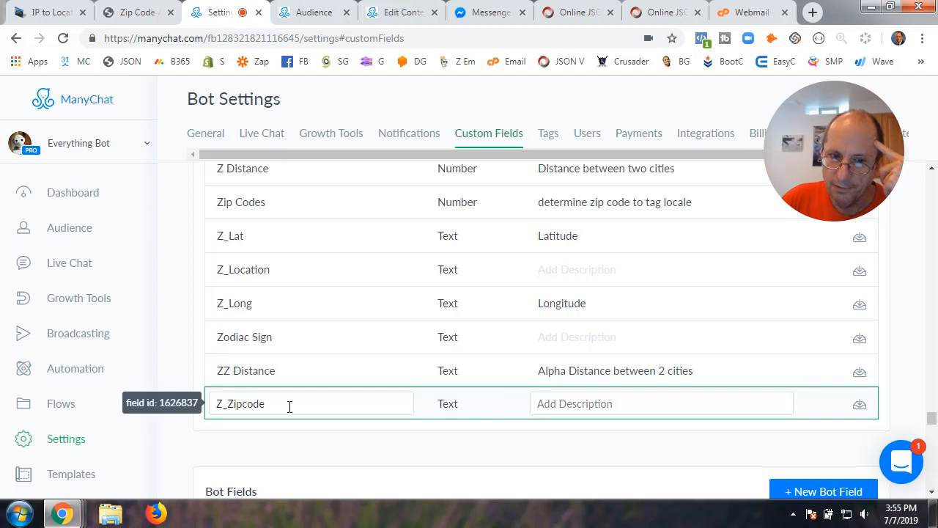
# Check the names and types of the Z_Long and Z_Lat user fields.
pyautogui.click(263, 308)
pyautogui.moveTo(257, 305); pyautogui.dragTo(200, 308)
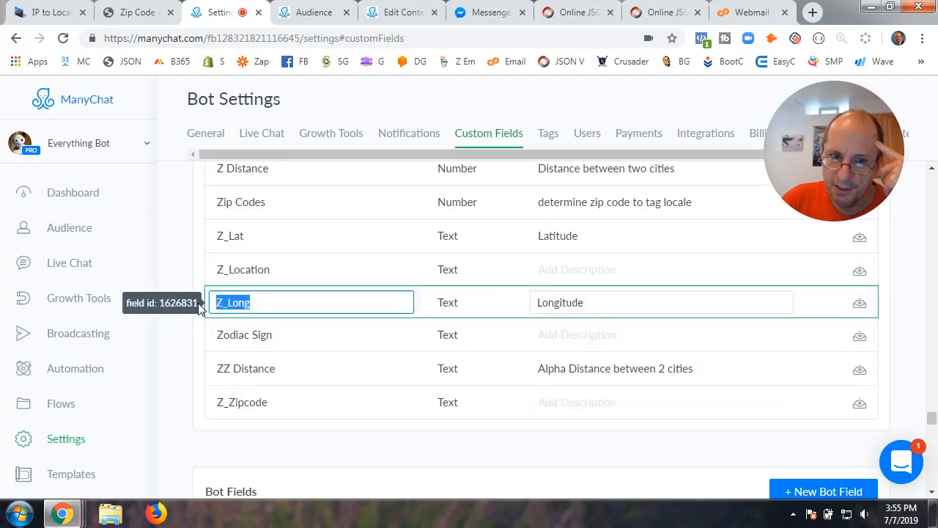
pyautogui.click(260, 302)
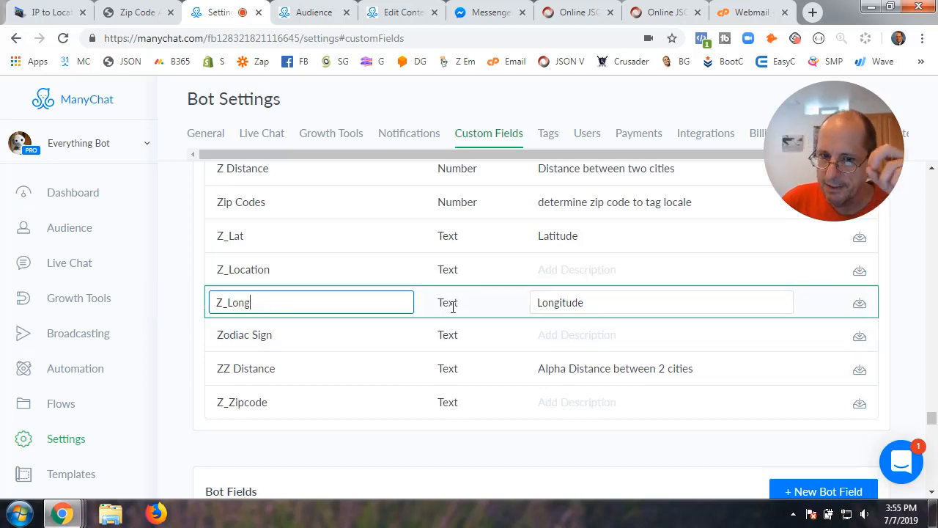
pyautogui.click(255, 238)
pyautogui.moveTo(247, 237); pyautogui.dragTo(202, 245)
pyautogui.click(263, 237)
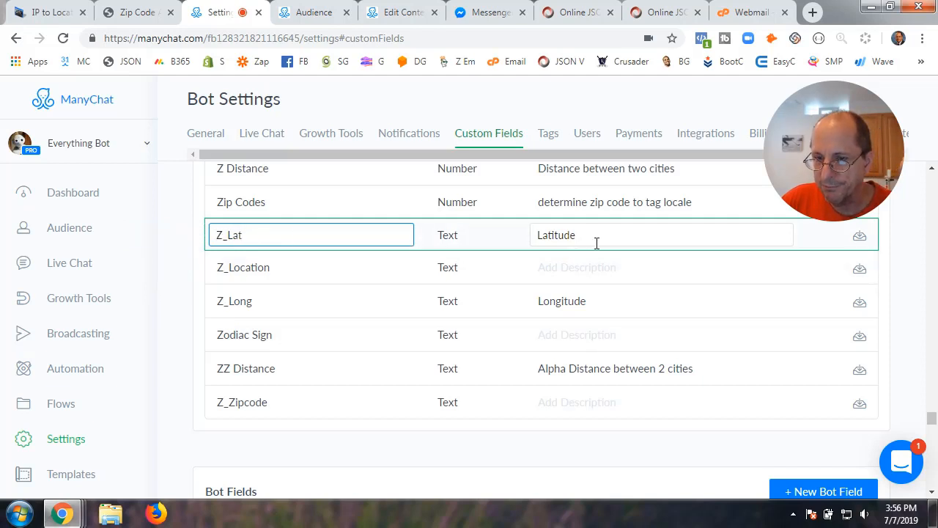
pyautogui.click(449, 237)
pyautogui.doubleClick(444, 236)
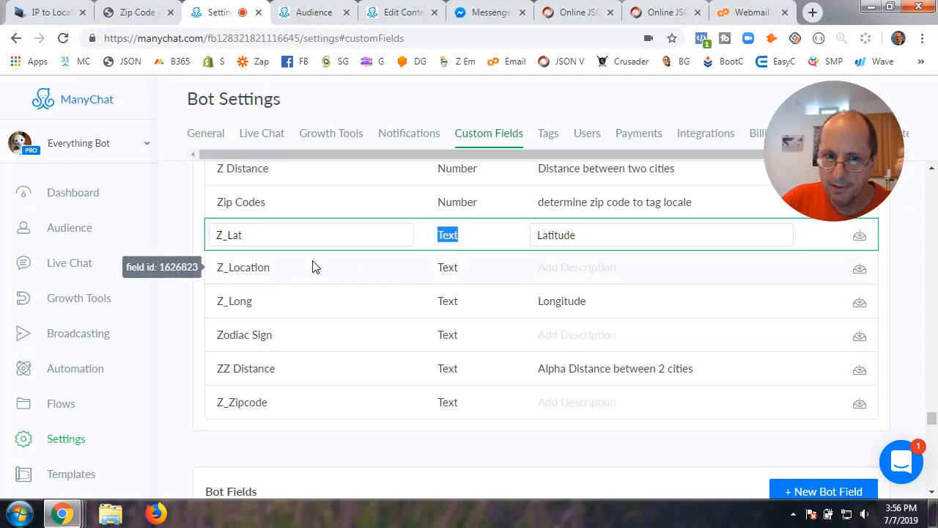
# Check the Z_Location user field's name, type and description.
pyautogui.click(275, 271)
pyautogui.moveTo(275, 272); pyautogui.dragTo(217, 271)
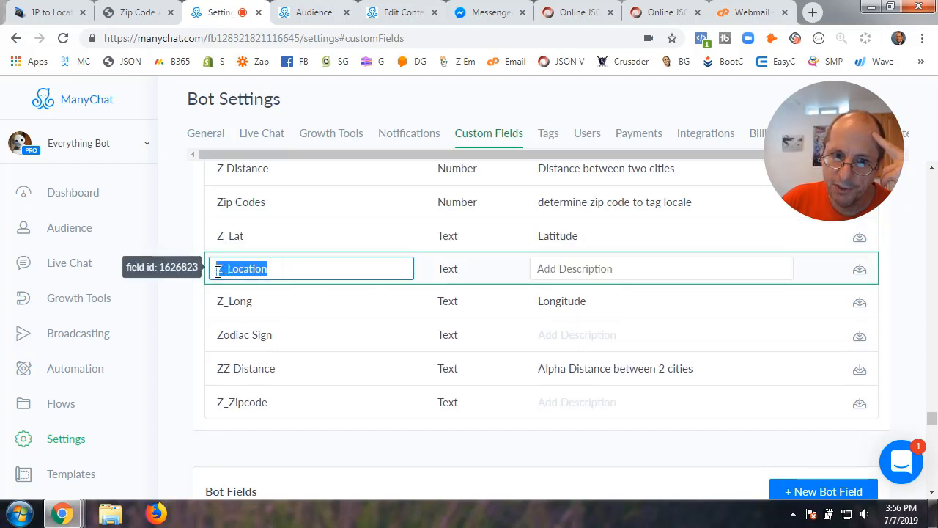
pyautogui.click(279, 271)
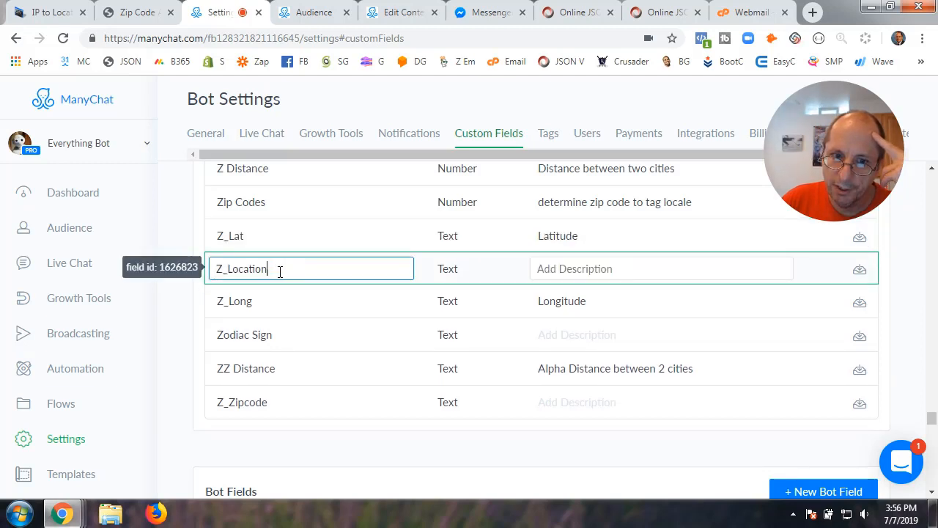
pyautogui.click(452, 271)
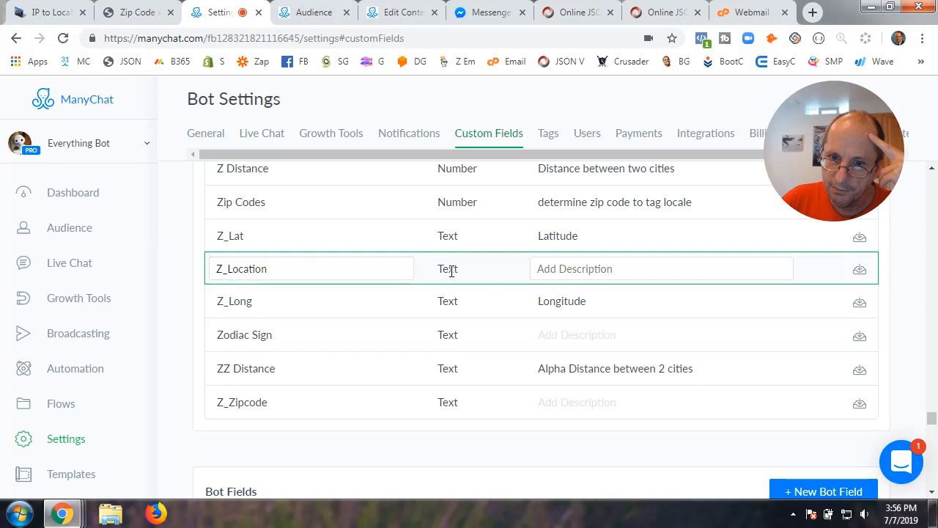
pyautogui.click(570, 271)
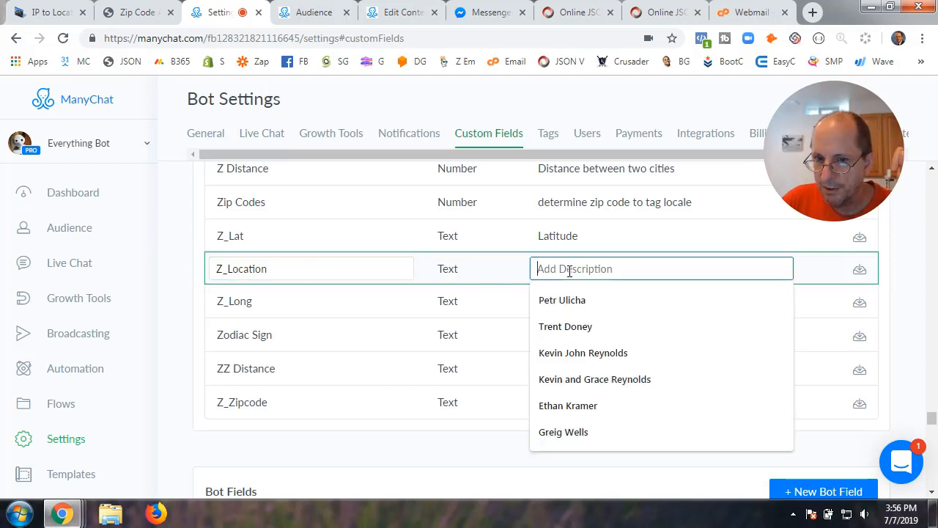
pyautogui.click(444, 273)
# Check the Z_City user field's name and type, and review the surrounding Z_ location fields.
pyautogui.scroll(2, 360, 379)
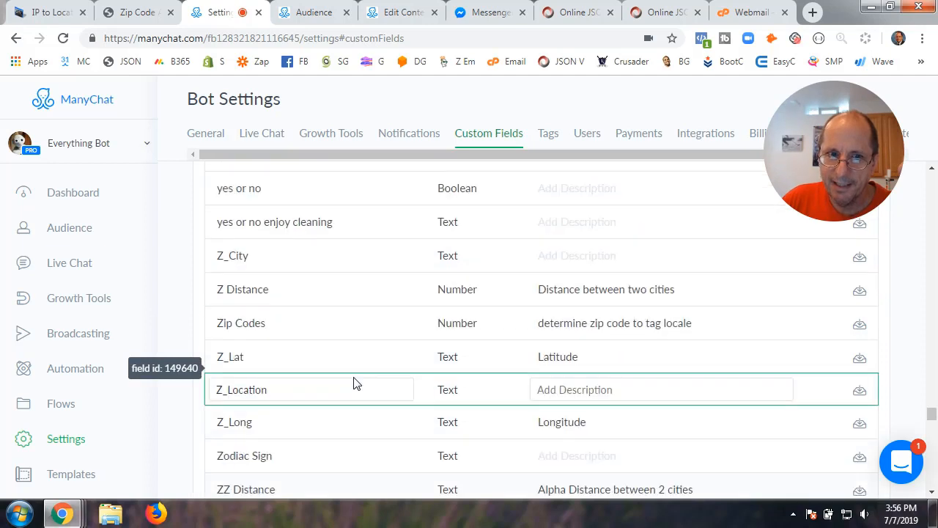
pyautogui.click(248, 258)
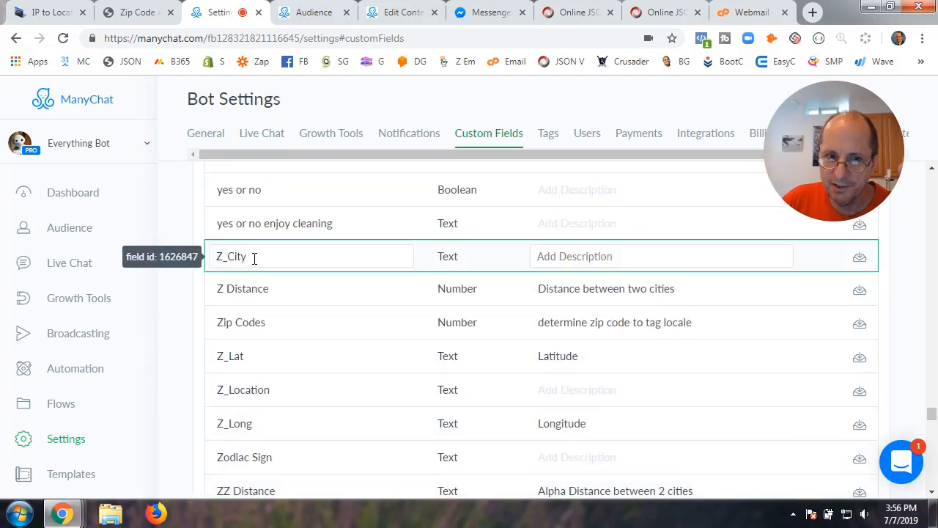
pyautogui.moveTo(253, 259); pyautogui.dragTo(208, 266)
pyautogui.click(285, 255)
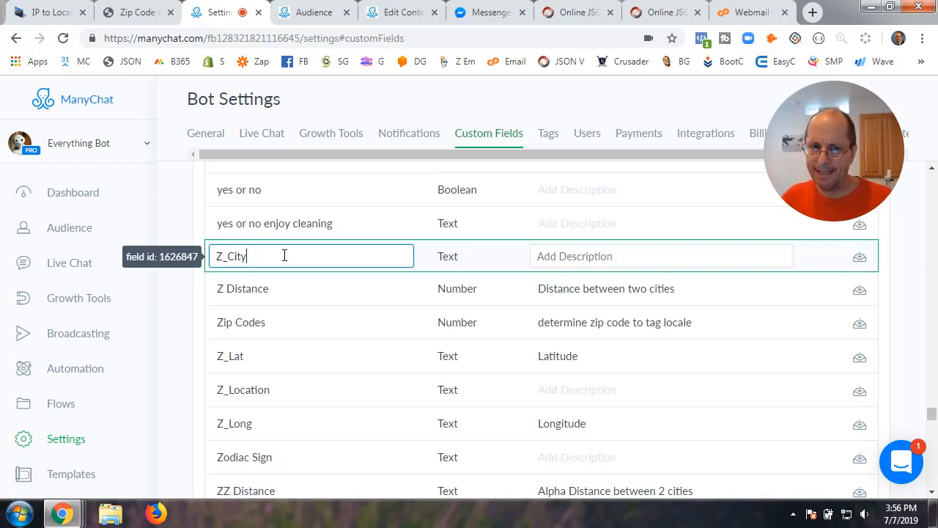
pyautogui.scroll(-2, 308, 315)
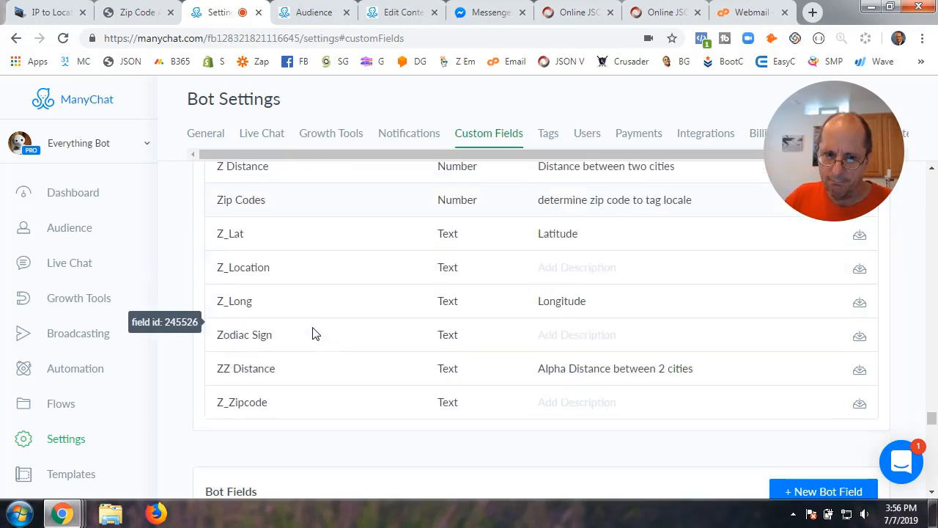
pyautogui.scroll(4, 314, 330)
pyautogui.scroll(-1, 315, 334)
pyautogui.scroll(-1, 345, 330)
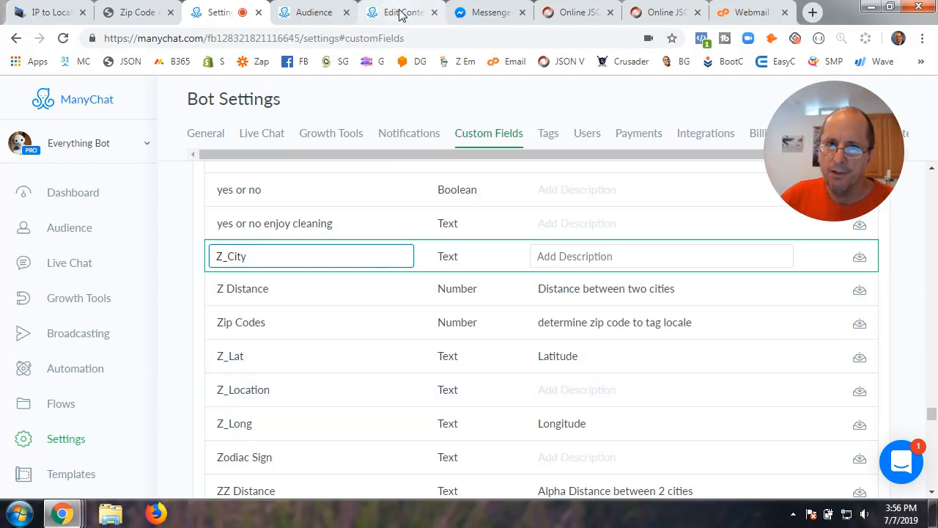
# Open the male subscriber's profile in the Audience list and clear the Z_Location custom field value.
pyautogui.click(319, 16)
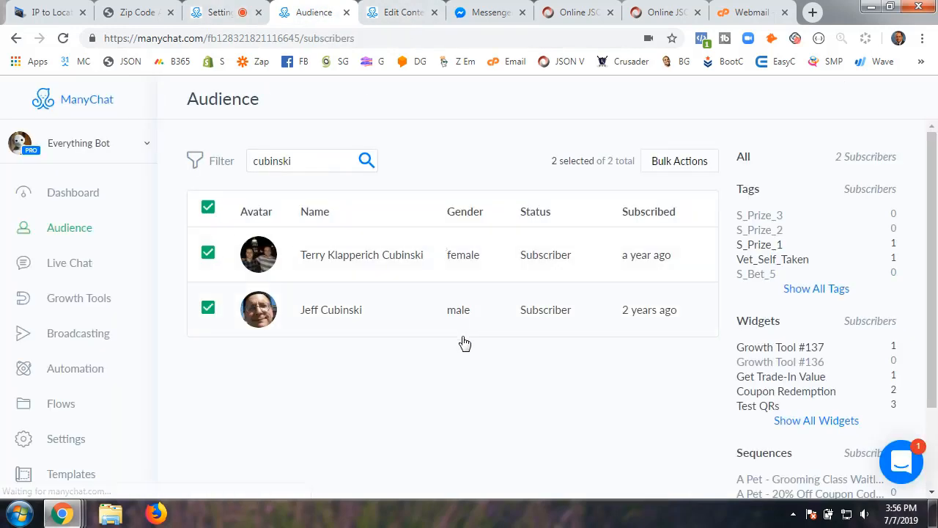
pyautogui.click(570, 339)
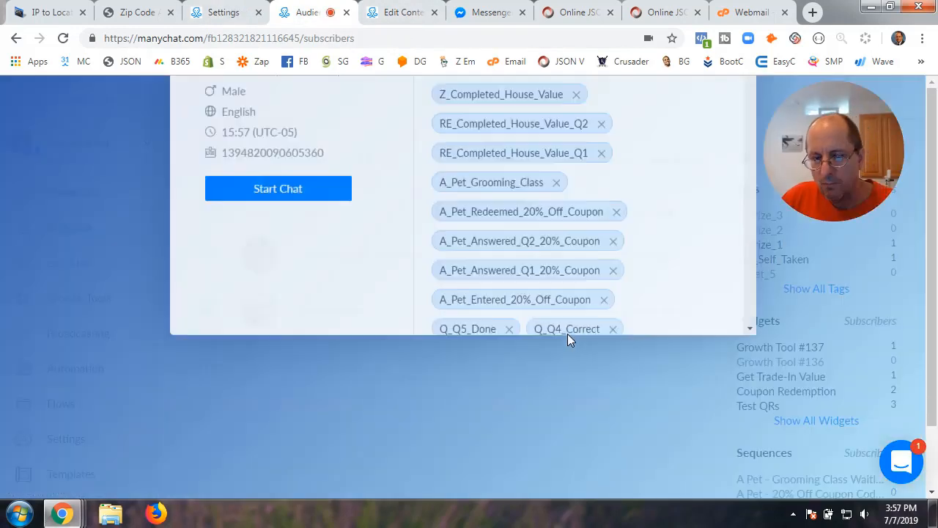
pyautogui.scroll(-10, 570, 340)
pyautogui.scroll(-10, 569, 337)
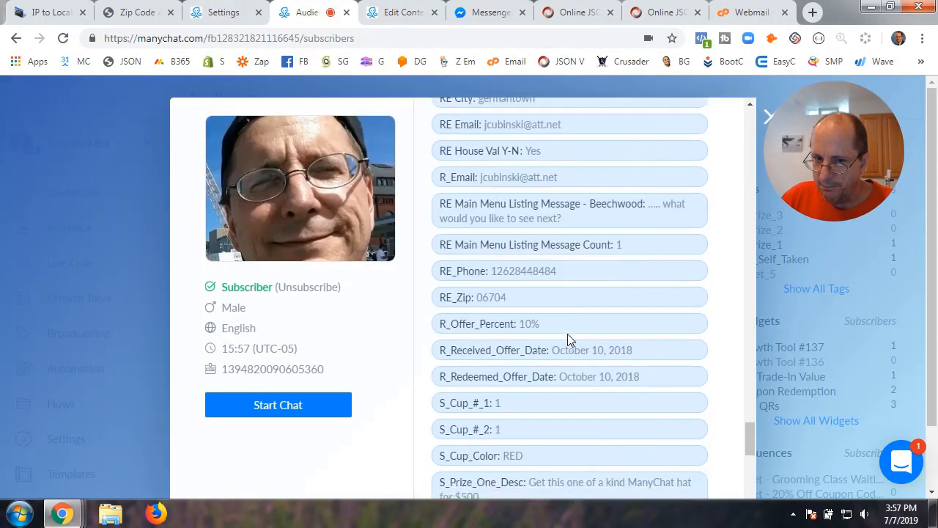
pyautogui.click(514, 359)
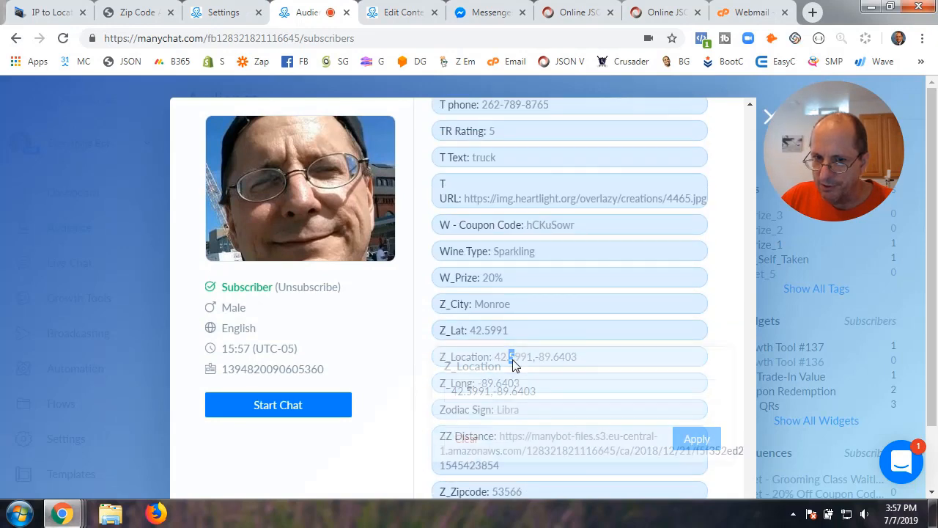
pyautogui.click(549, 391)
pyautogui.moveTo(548, 390); pyautogui.dragTo(425, 401)
pyautogui.click(462, 440)
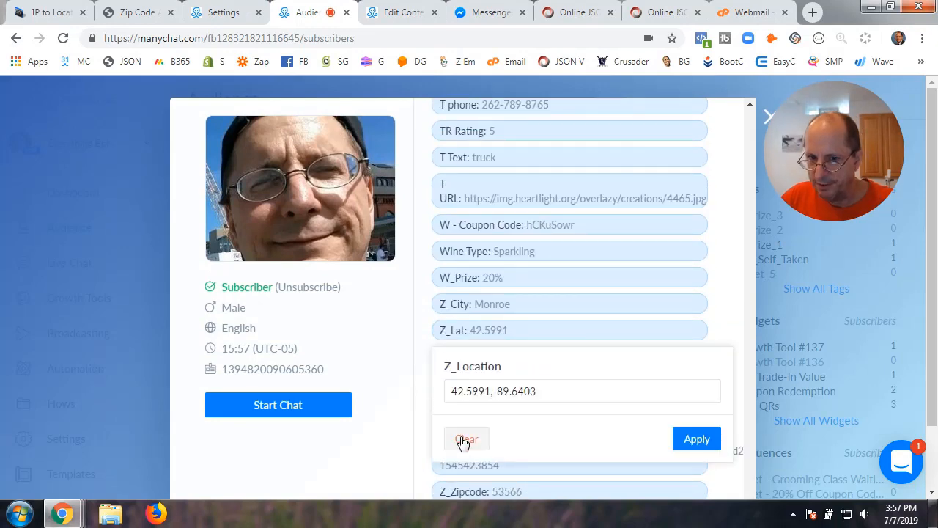
pyautogui.click(534, 186)
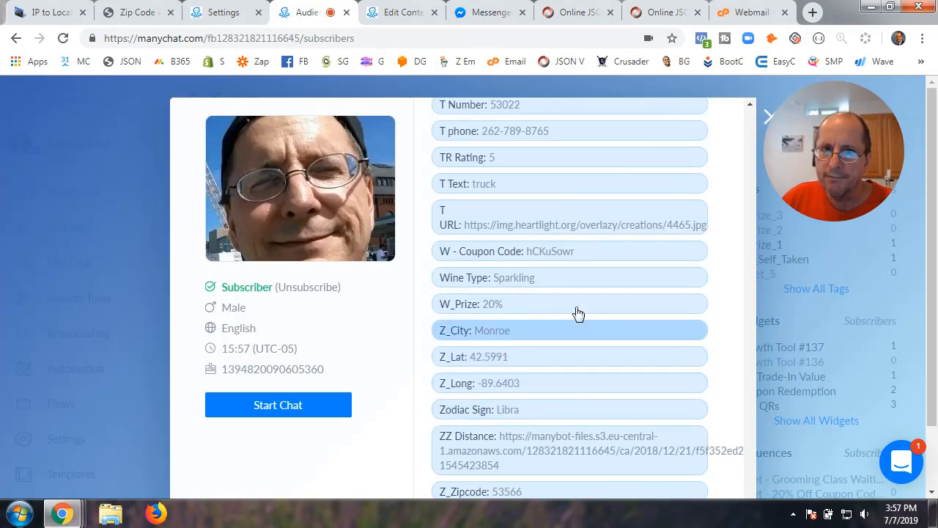
# Move the Starting Step marker in the Z_Get_Location flow onto the "get loc" Send Message step.
pyautogui.click(393, 13)
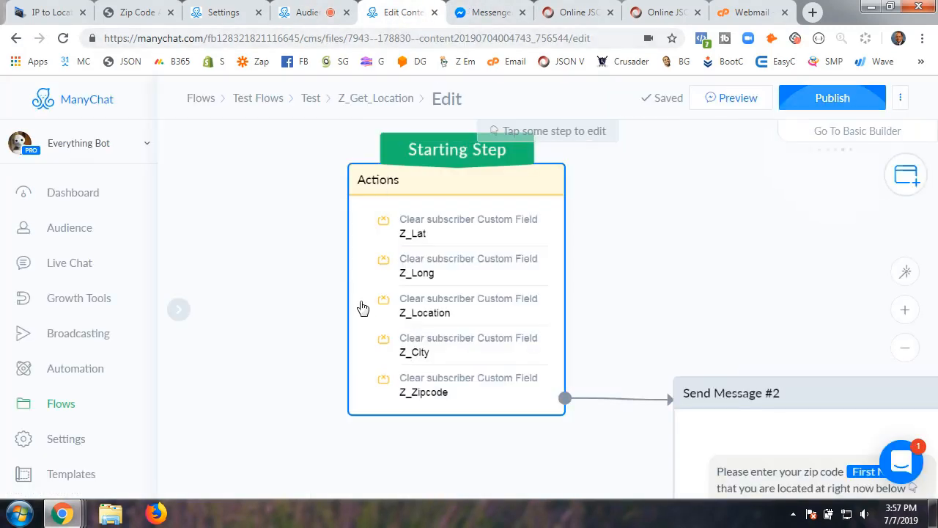
pyautogui.scroll(-3, 687, 268)
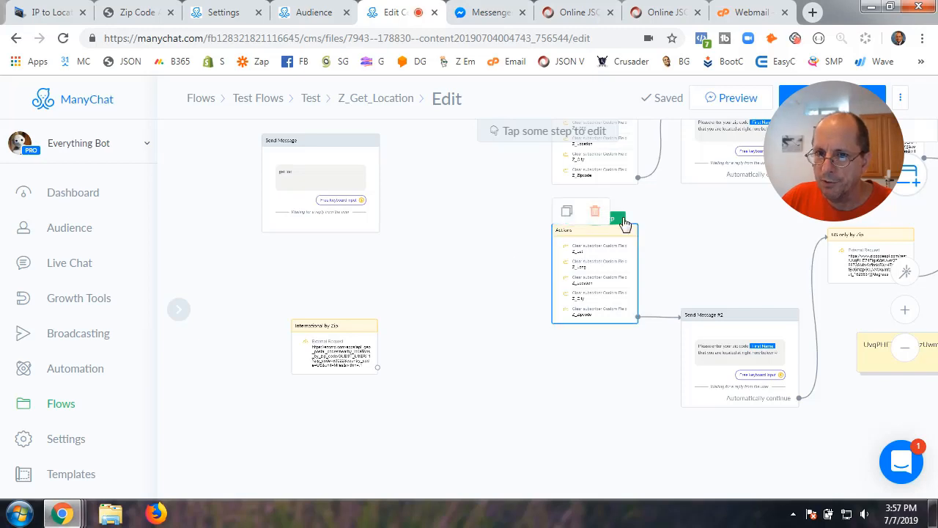
pyautogui.moveTo(595, 217); pyautogui.dragTo(304, 194)
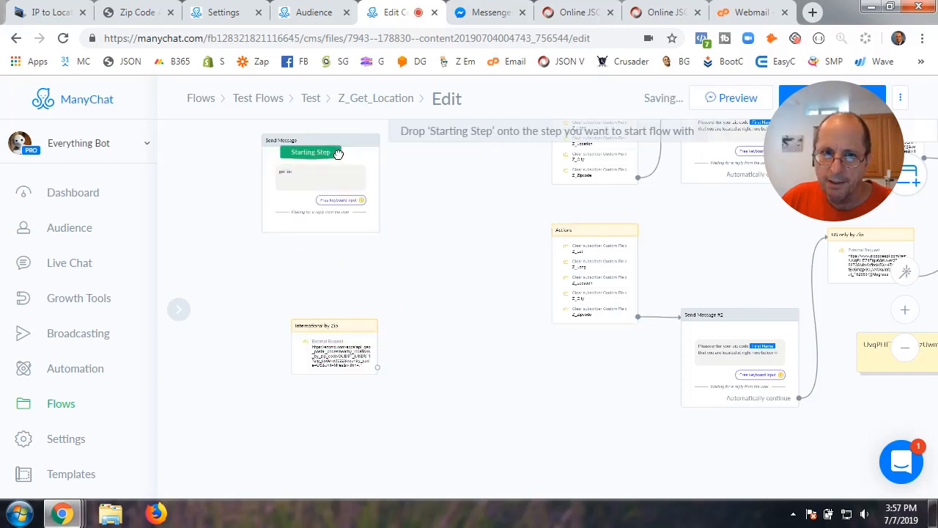
# Check the reply type options, retry message and response custom field of the "get loc" message's user input.
pyautogui.click(299, 193)
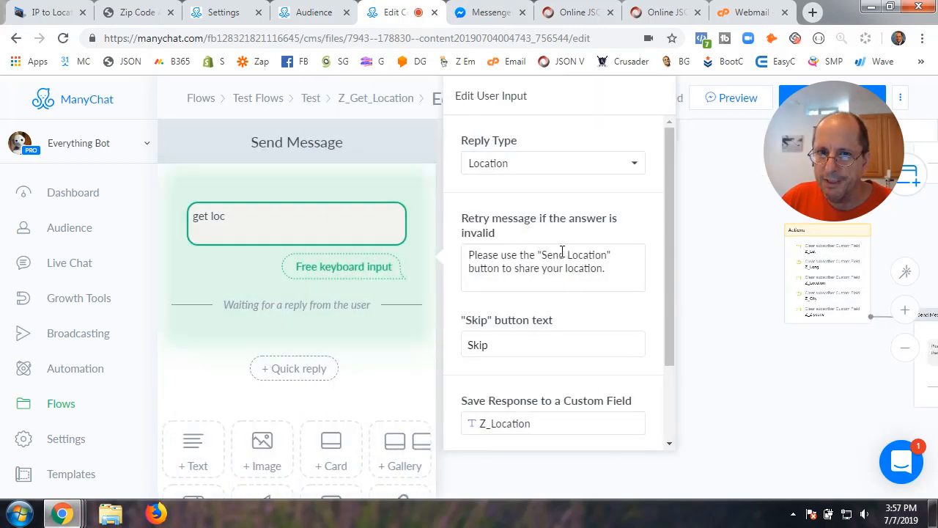
pyautogui.click(748, 272)
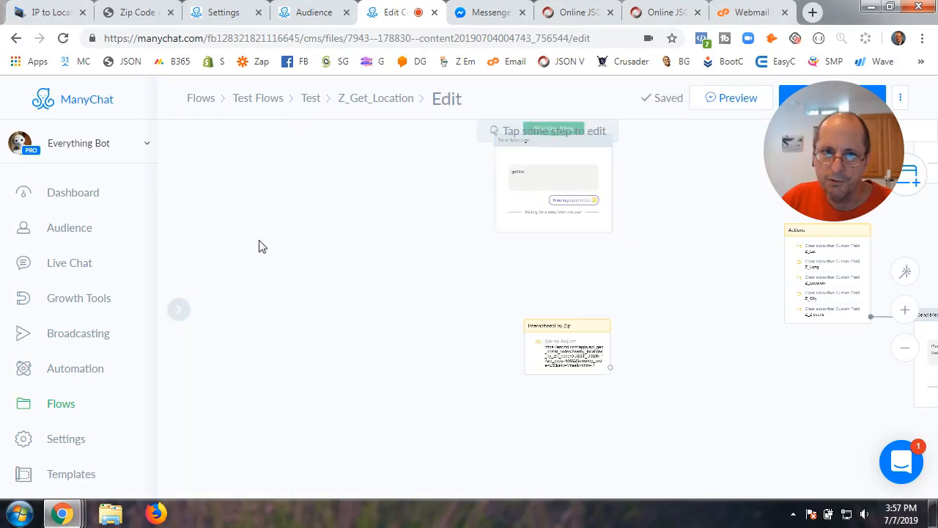
pyautogui.click(593, 179)
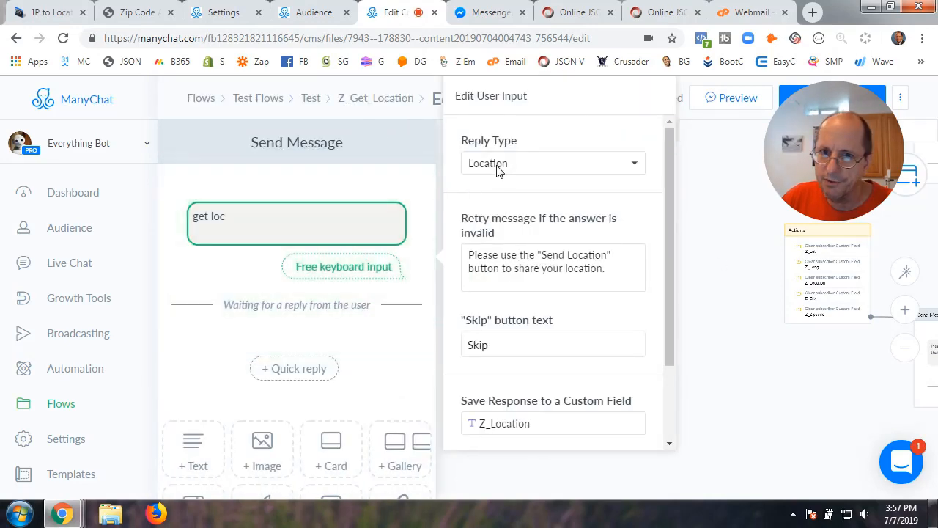
pyautogui.click(498, 167)
pyautogui.click(486, 307)
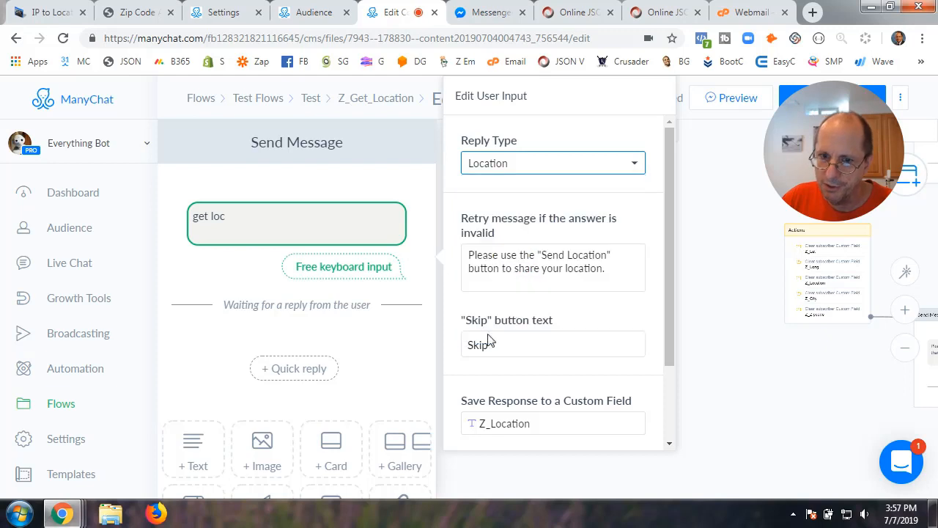
pyautogui.click(733, 289)
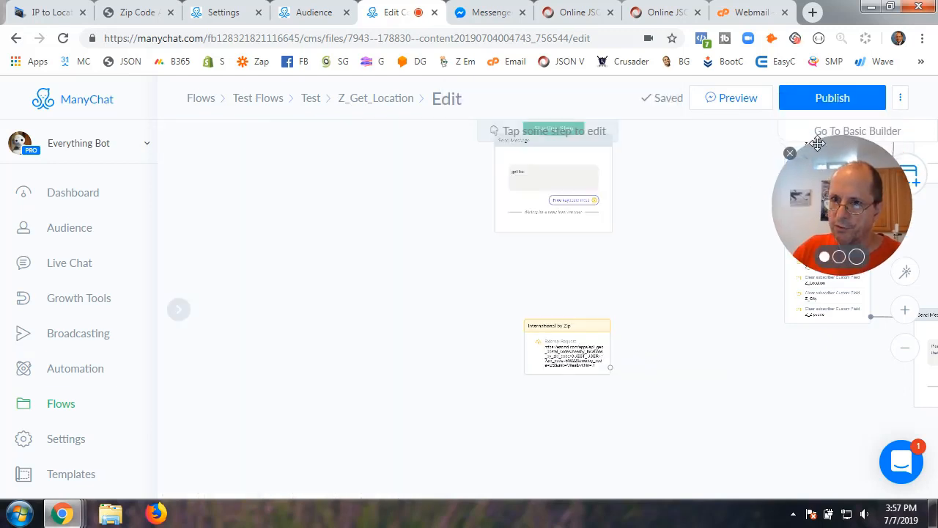
# Publish the Z_Get_Location flow, preview it in Messenger and send the current location to Everything Bot.
pyautogui.click(816, 97)
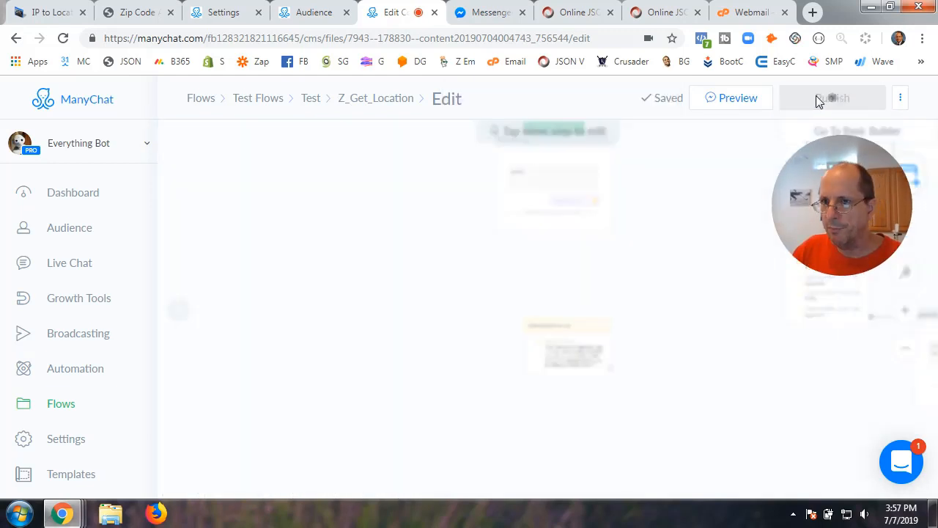
pyautogui.click(739, 103)
pyautogui.click(496, 16)
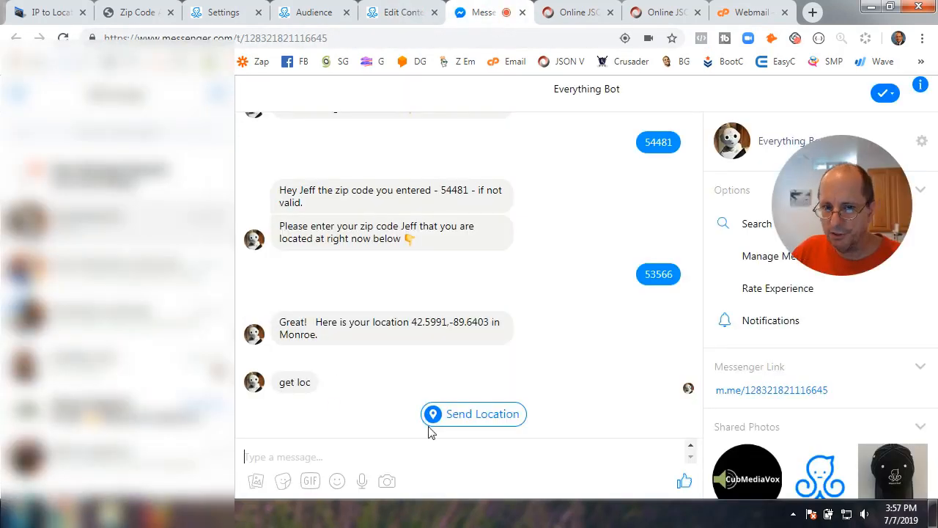
pyautogui.click(480, 417)
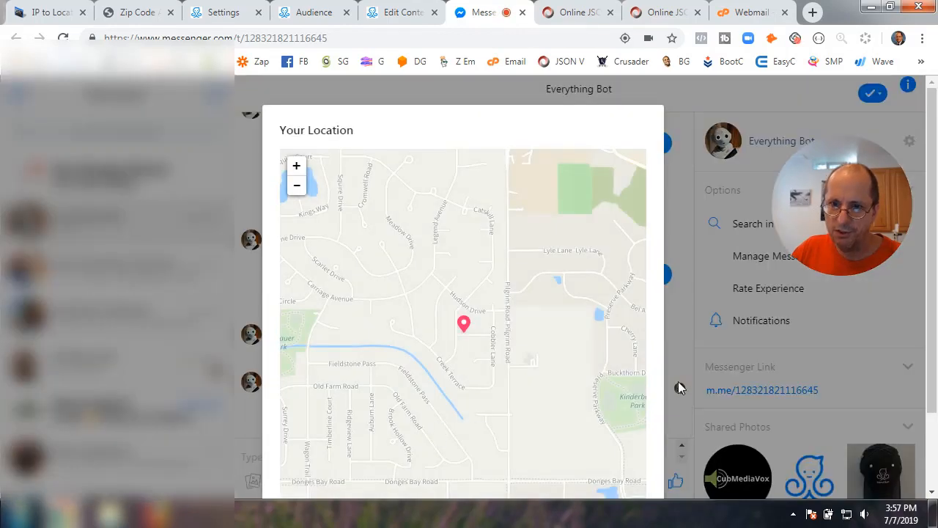
pyautogui.scroll(-1, 678, 385)
pyautogui.click(602, 449)
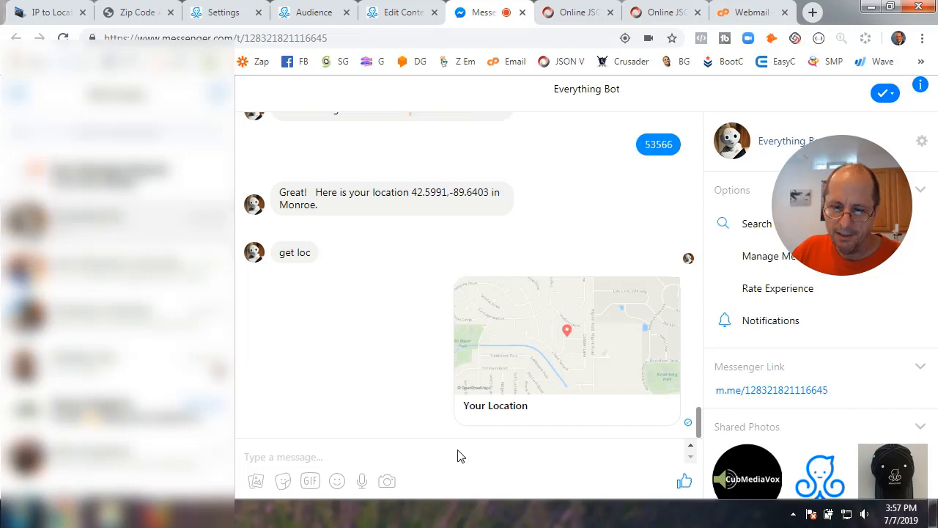
# Reopen the male subscriber's profile from the Audience list and check the Z_Location value.
pyautogui.click(314, 13)
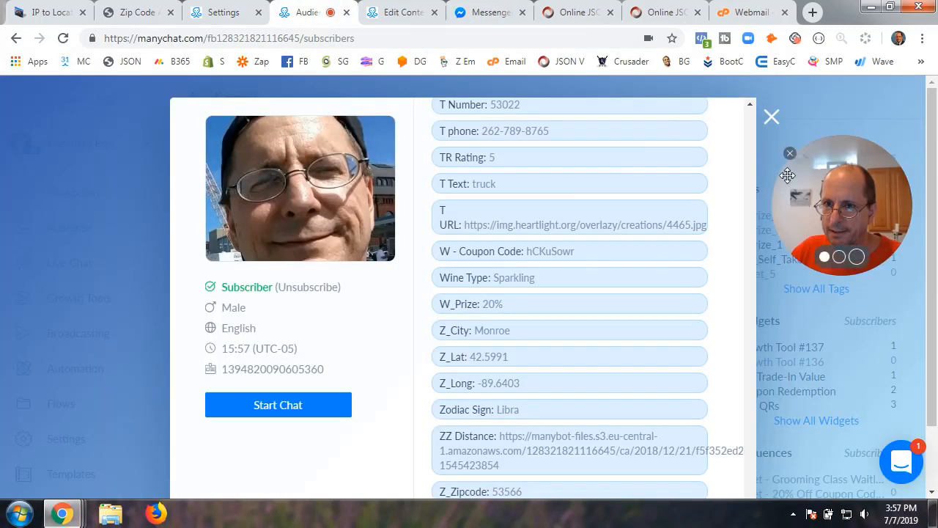
pyautogui.click(770, 116)
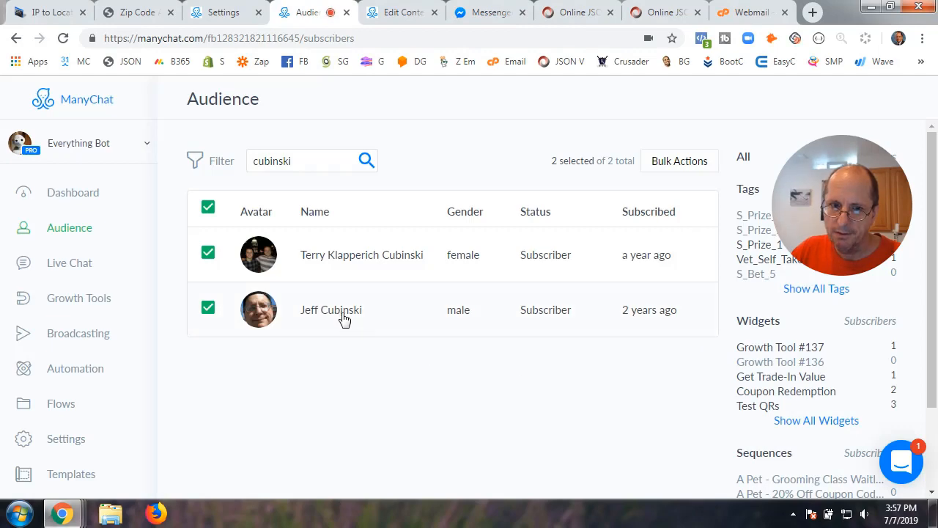
pyautogui.click(345, 320)
pyautogui.scroll(-5, 503, 375)
pyautogui.scroll(-20, 503, 376)
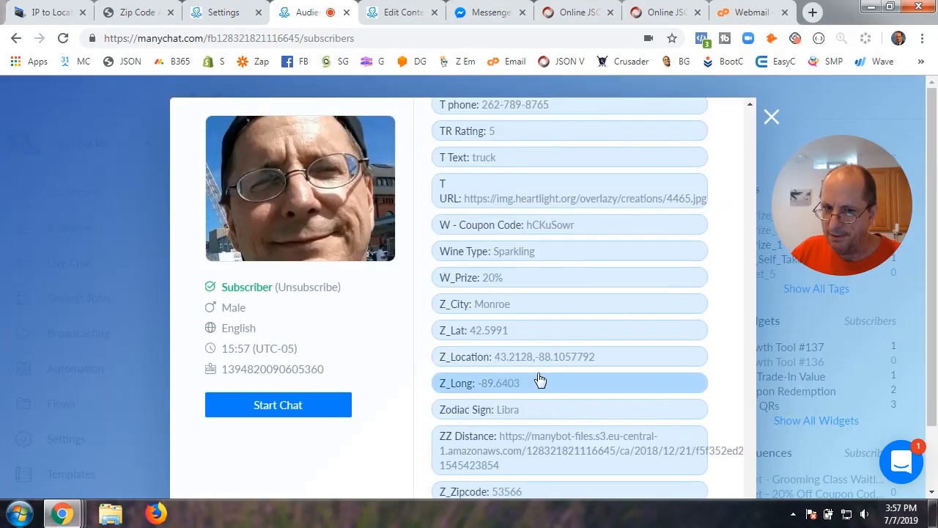
pyautogui.click(473, 360)
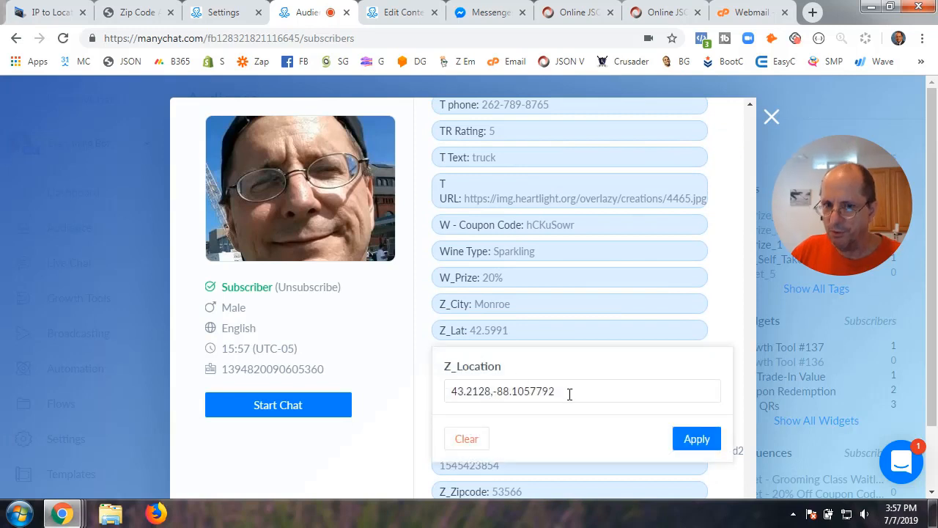
pyautogui.click(769, 115)
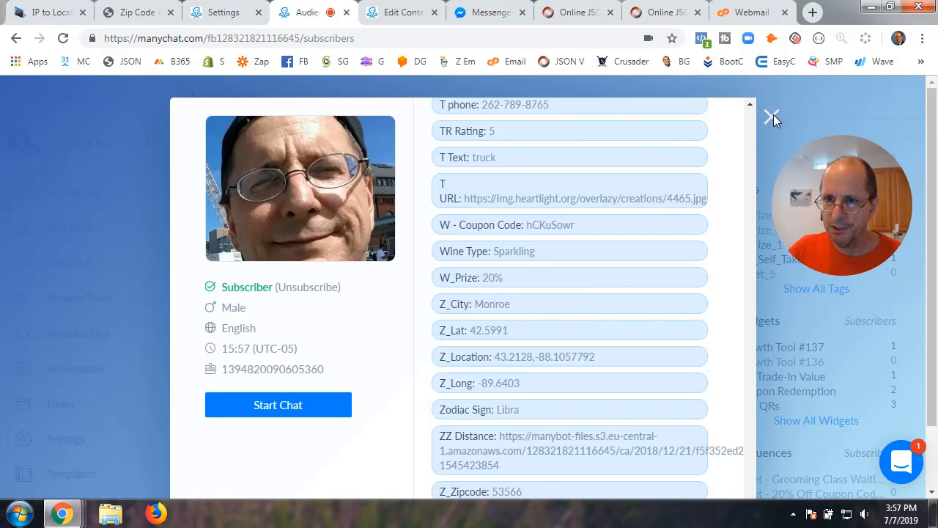
pyautogui.click(774, 117)
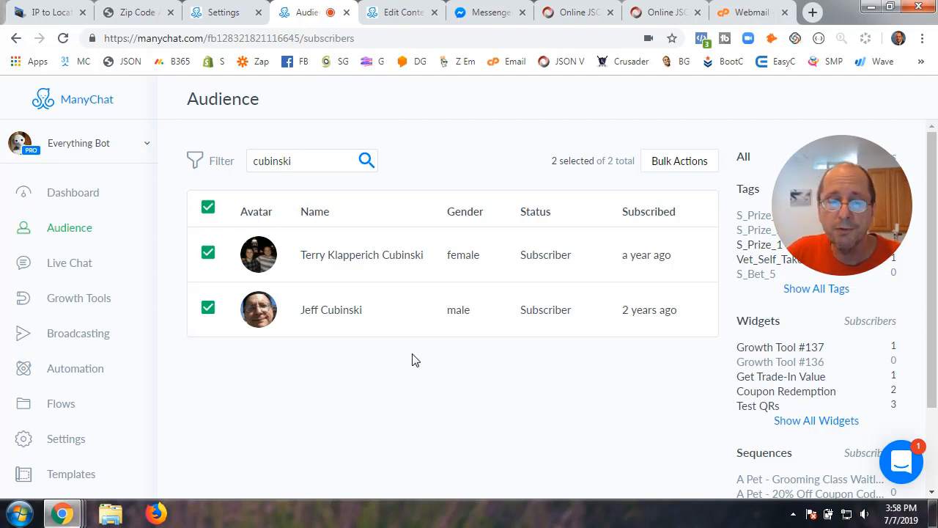
# Move the Starting Step marker onto the lower Actions step that clears the Z_ fields, and publish the flow.
pyautogui.click(404, 12)
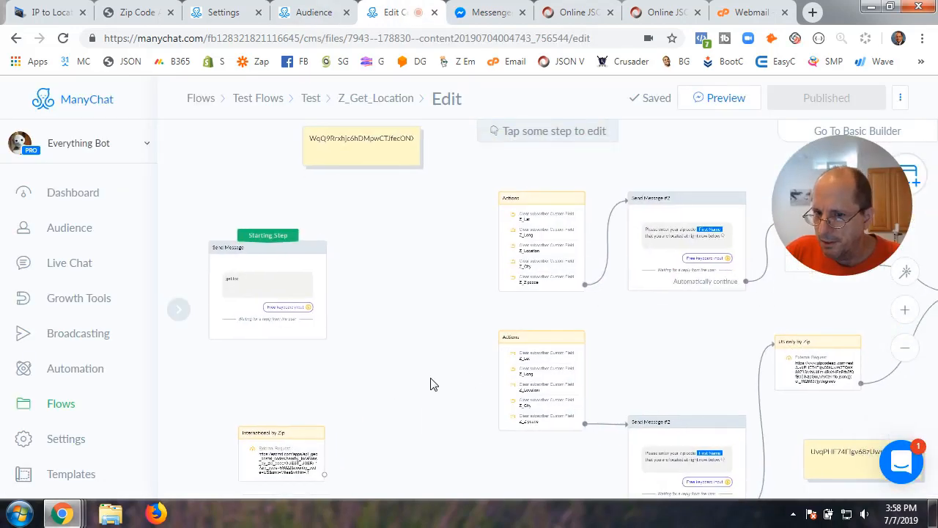
pyautogui.scroll(2, 433, 384)
pyautogui.moveTo(432, 385); pyautogui.dragTo(574, 436)
pyautogui.moveTo(297, 188); pyautogui.dragTo(712, 341)
pyautogui.click(824, 97)
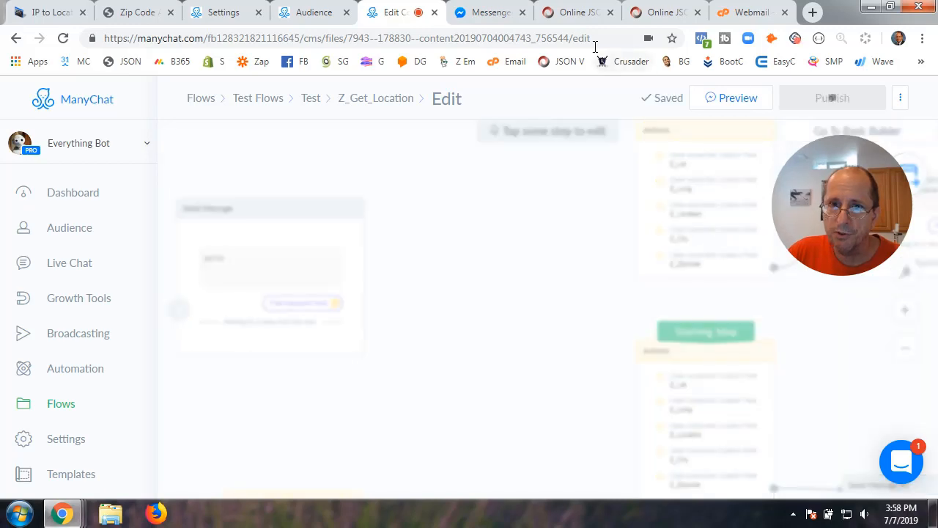
pyautogui.moveTo(555, 334); pyautogui.dragTo(392, 242)
# Review the Z_ location fields in the custom fields settings and select the Z_Zipcode field's name.
pyautogui.click(218, 14)
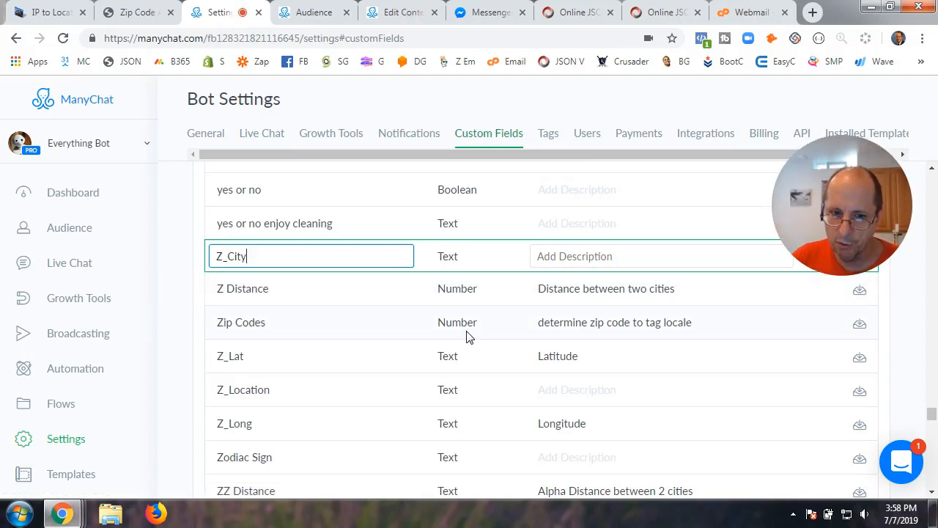
pyautogui.scroll(-2, 392, 355)
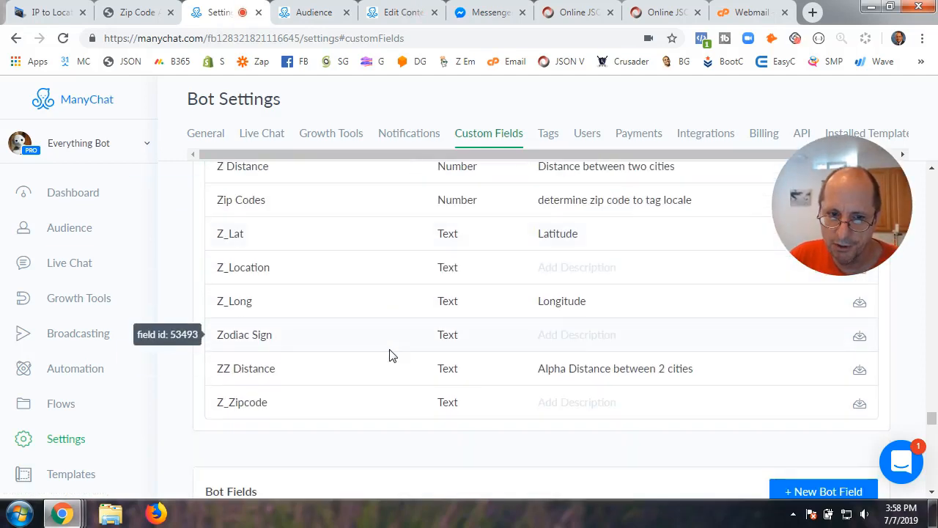
pyautogui.click(247, 404)
# Draft a new Text user field named Z_ZipCode and cancel without creating it.
pyautogui.scroll(3, 717, 438)
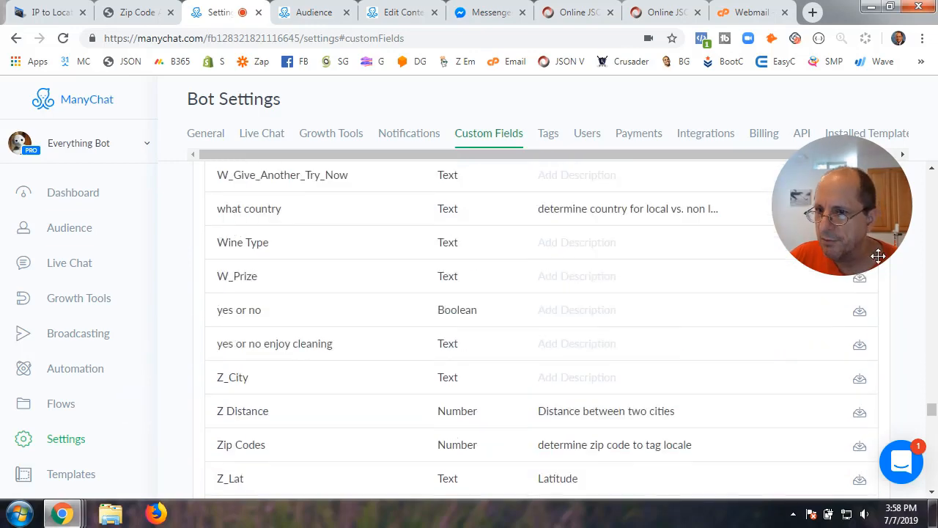
pyautogui.scroll(20, 879, 325)
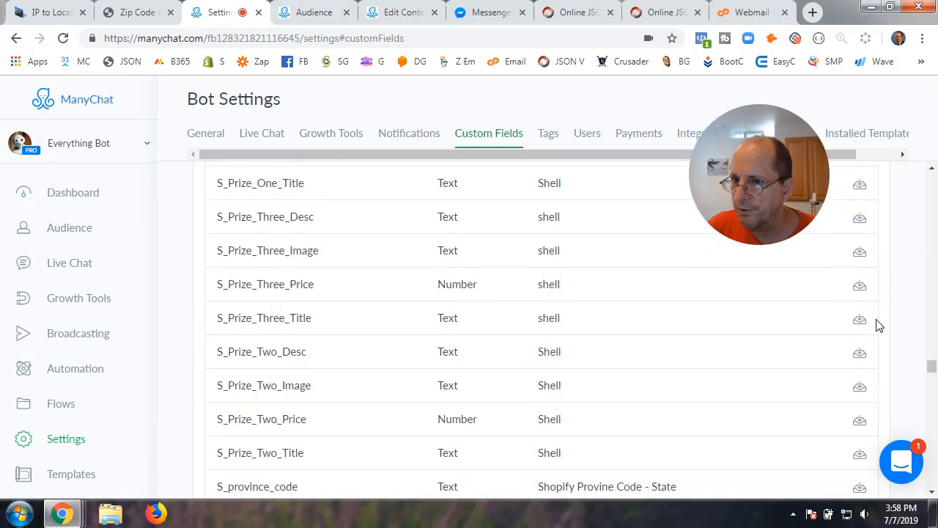
pyautogui.scroll(8, 879, 326)
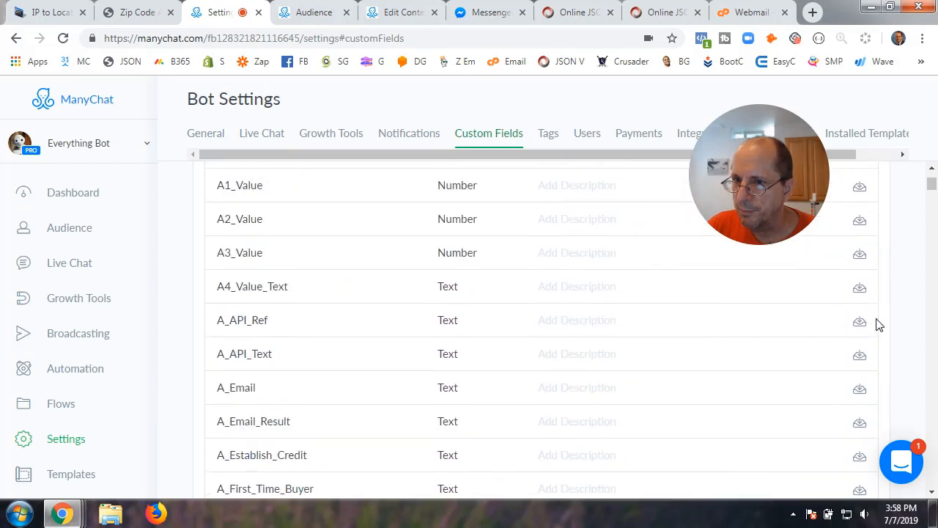
pyautogui.click(865, 228)
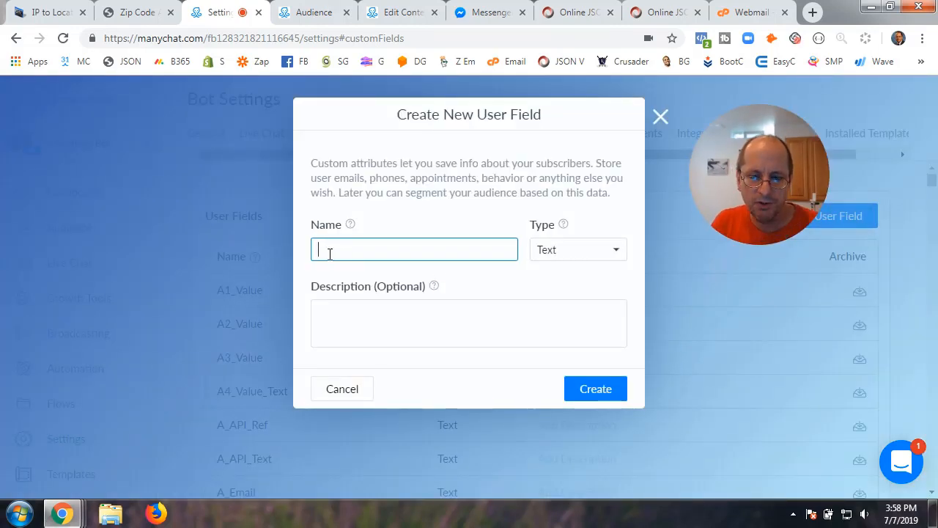
pyautogui.write('Z Locat')
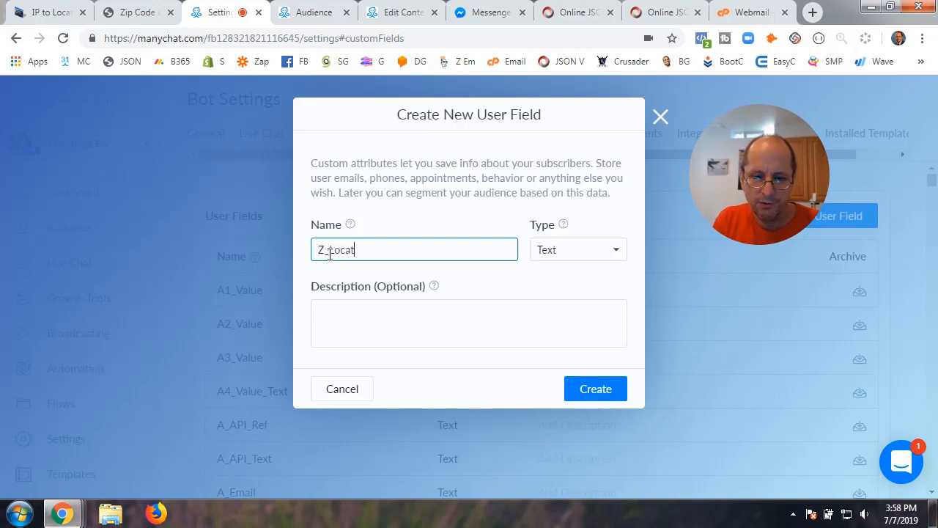
pyautogui.press('BackSpace')
pyautogui.press('BackSpace')
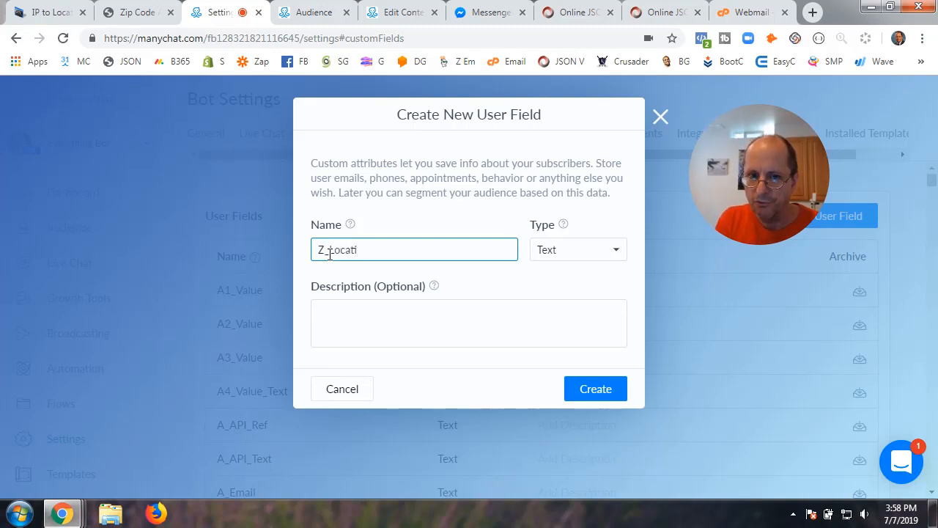
pyautogui.write('Zip')
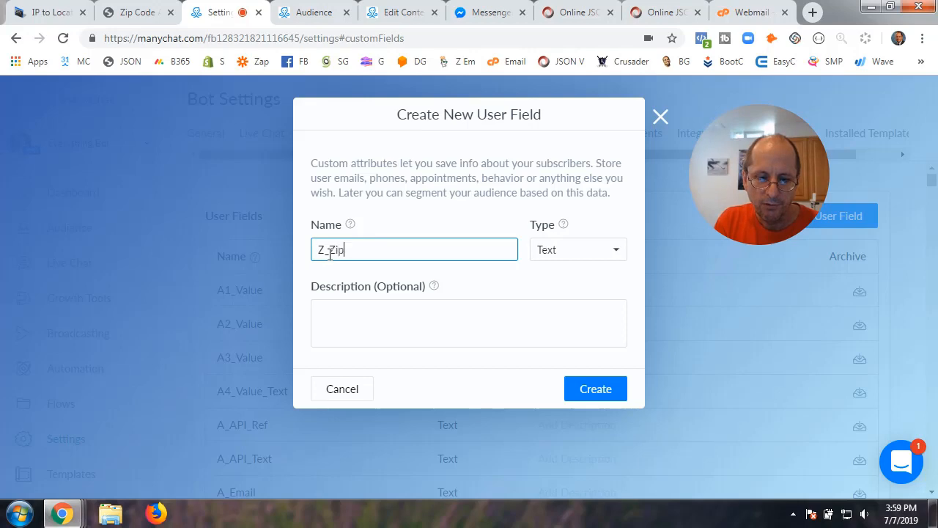
pyautogui.write('Code')
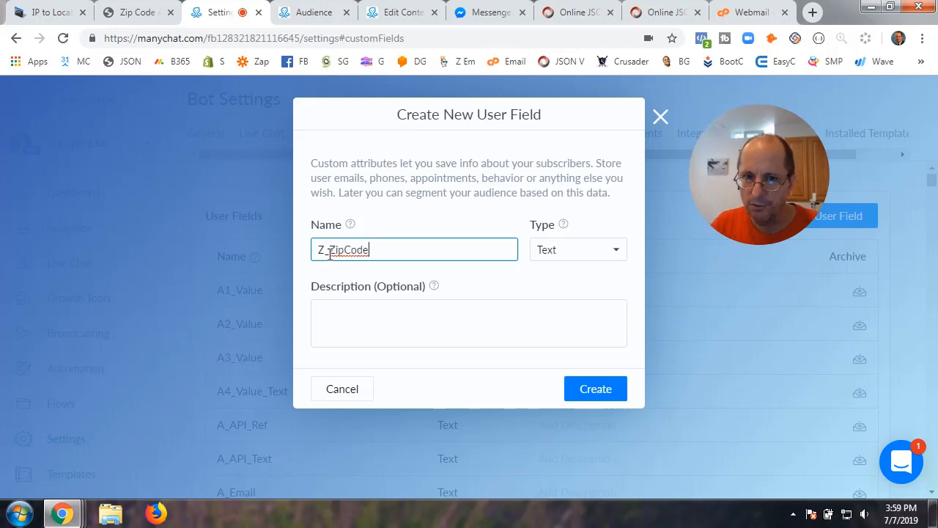
pyautogui.click(341, 389)
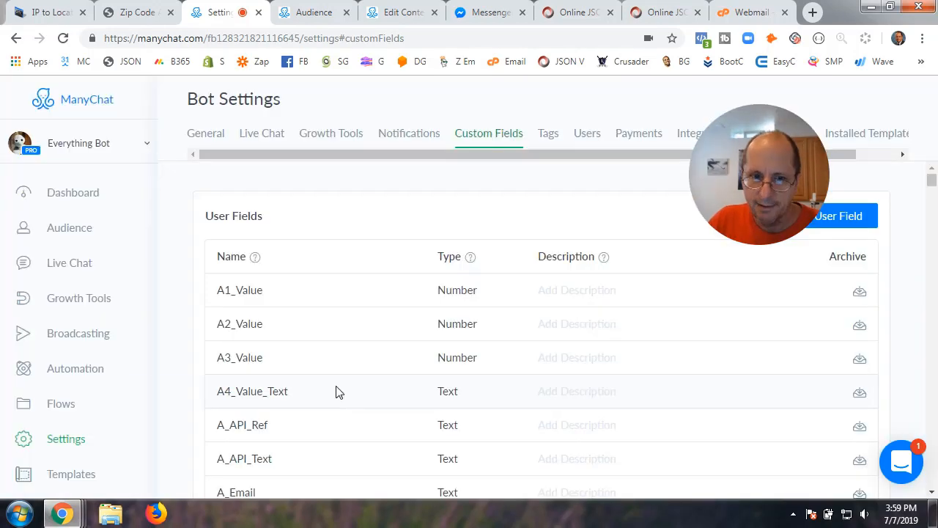
# Review the Z_Zipcode, Z_Long, Z_Location, Z_Lat and Z_City user fields, highlighting each name without changing it.
pyautogui.scroll(-5, 336, 393)
pyautogui.scroll(-20, 336, 392)
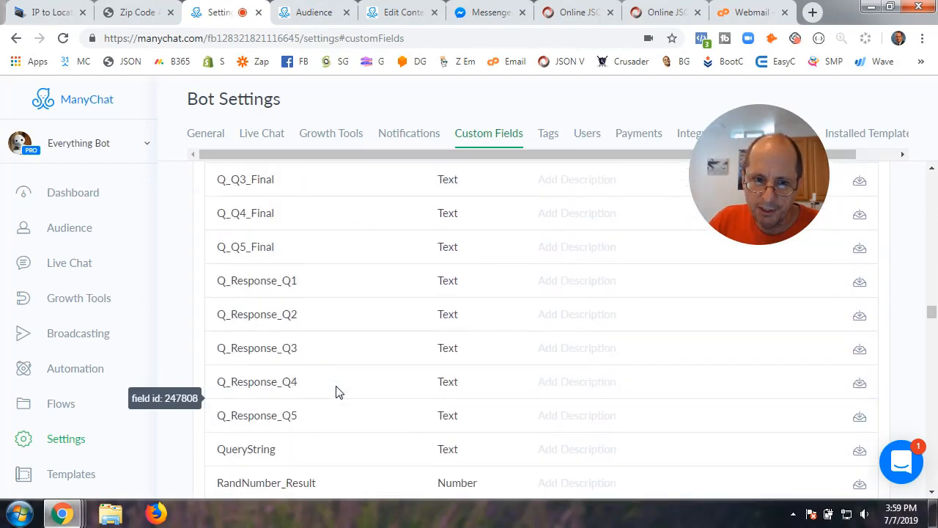
pyautogui.scroll(-20, 336, 393)
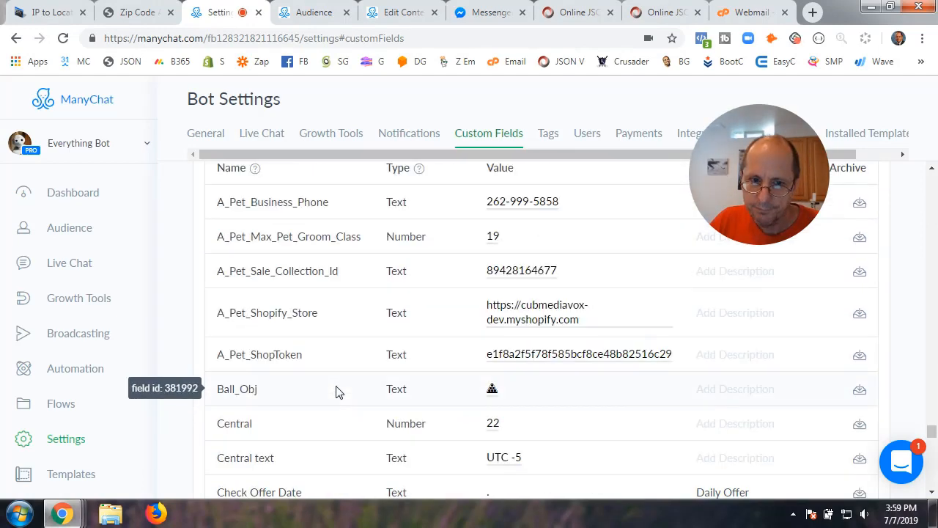
pyautogui.scroll(-10, 335, 392)
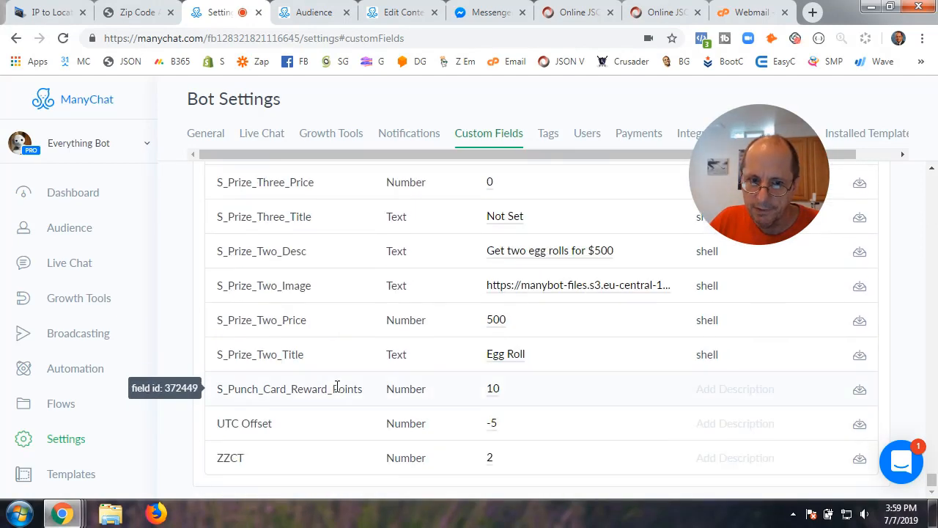
pyautogui.scroll(20, 337, 391)
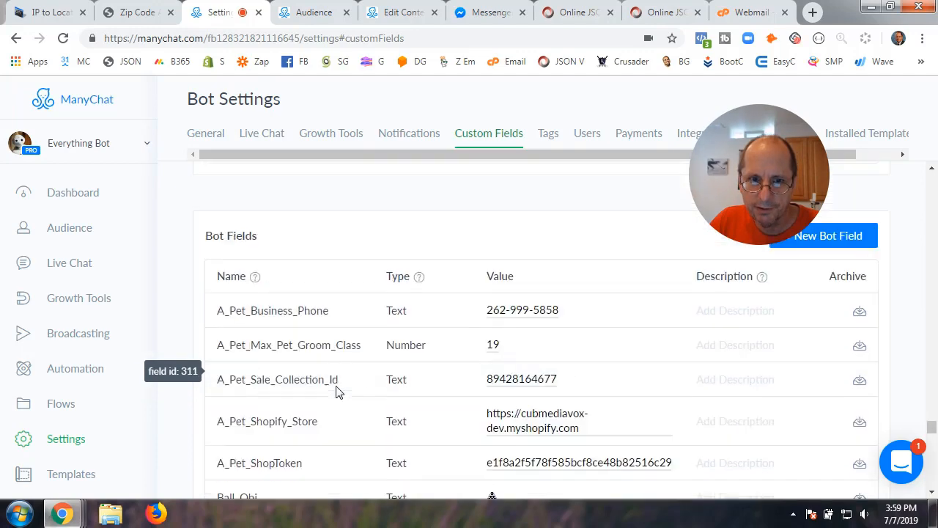
pyautogui.scroll(5, 337, 392)
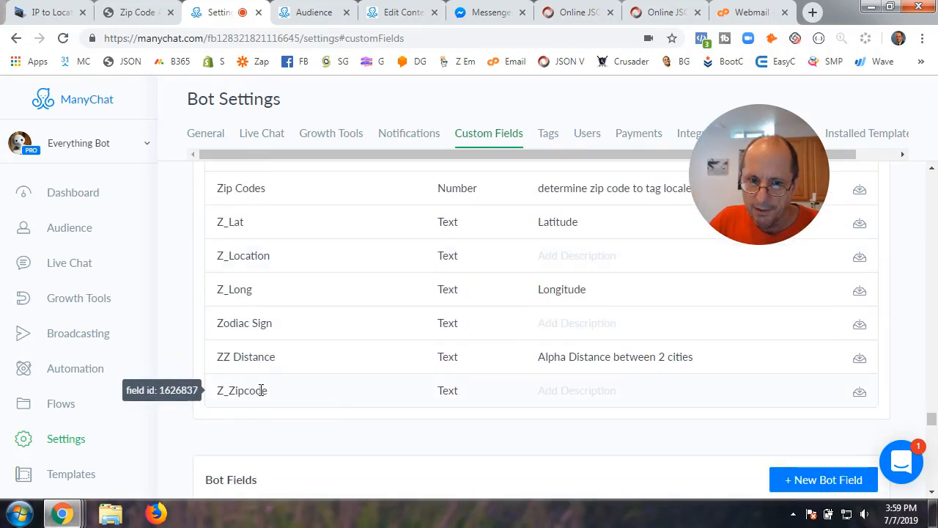
pyautogui.click(276, 391)
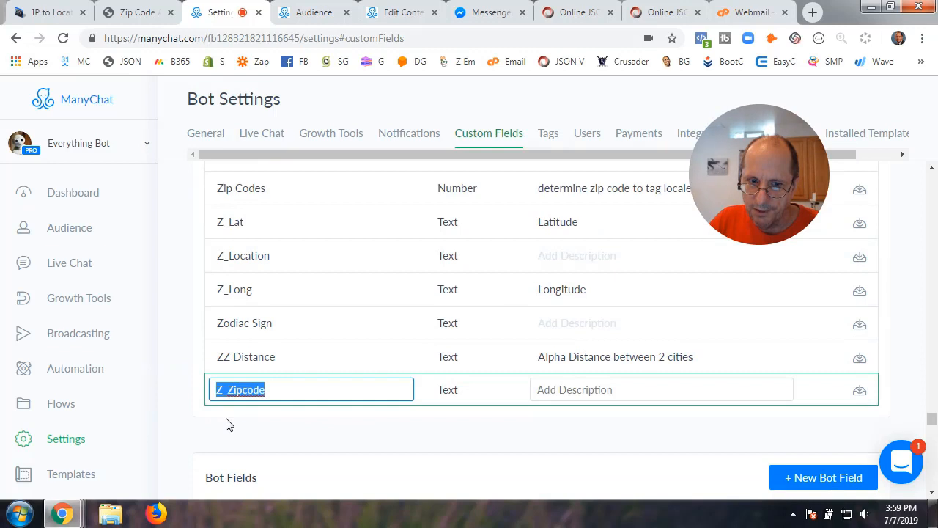
pyautogui.click(264, 289)
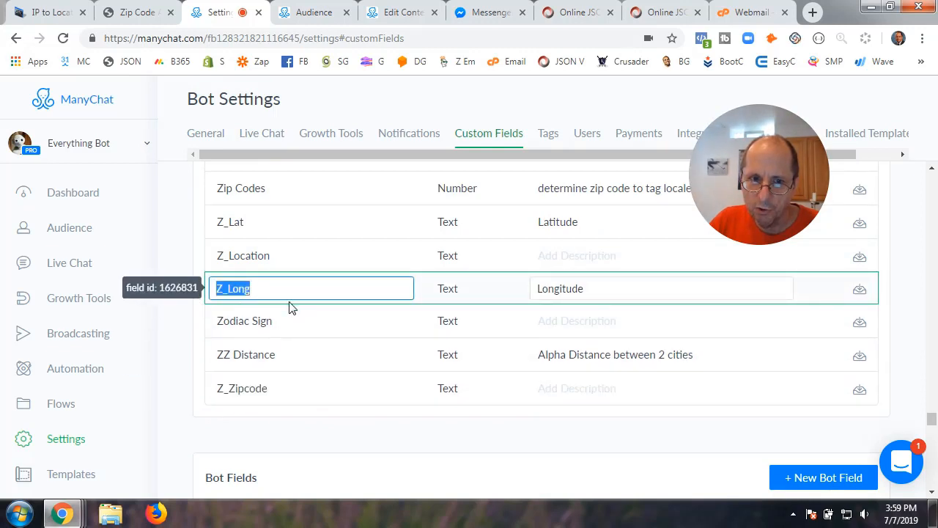
pyautogui.click(281, 256)
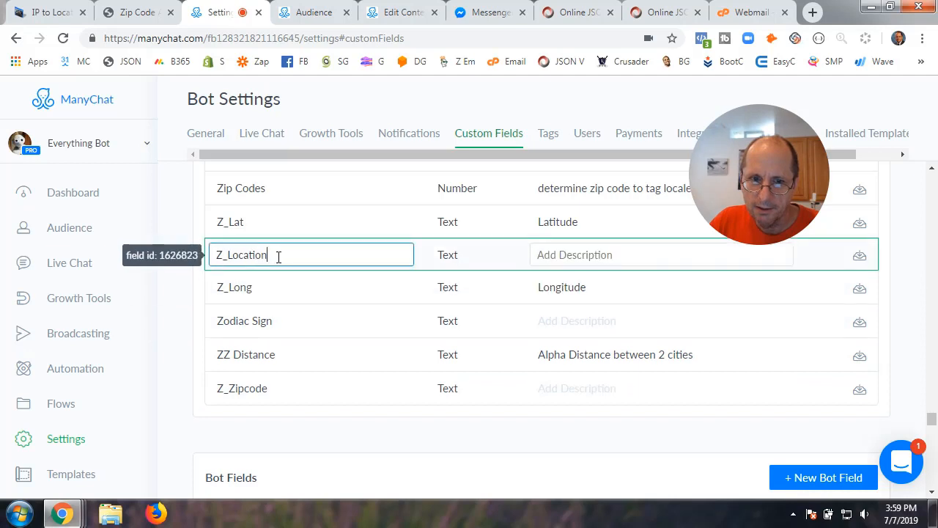
pyautogui.click(255, 222)
pyautogui.scroll(2, 264, 331)
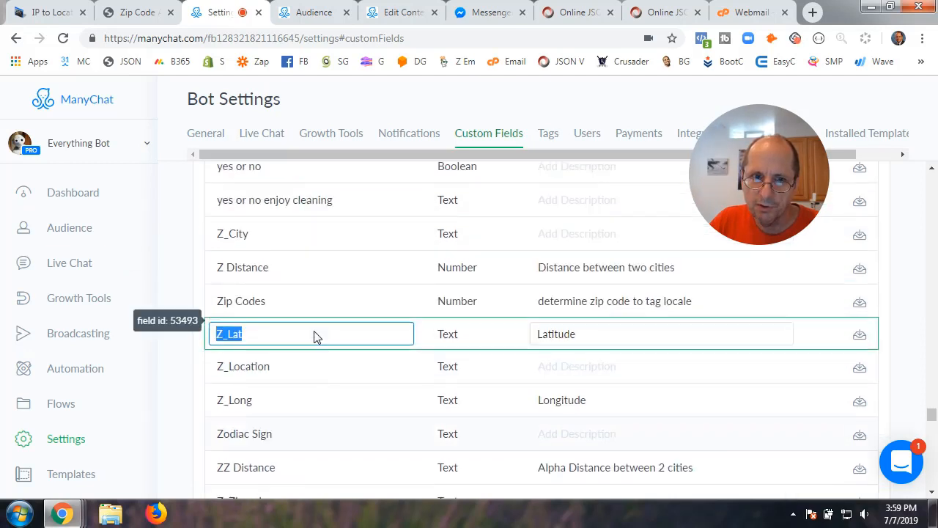
pyautogui.click(260, 243)
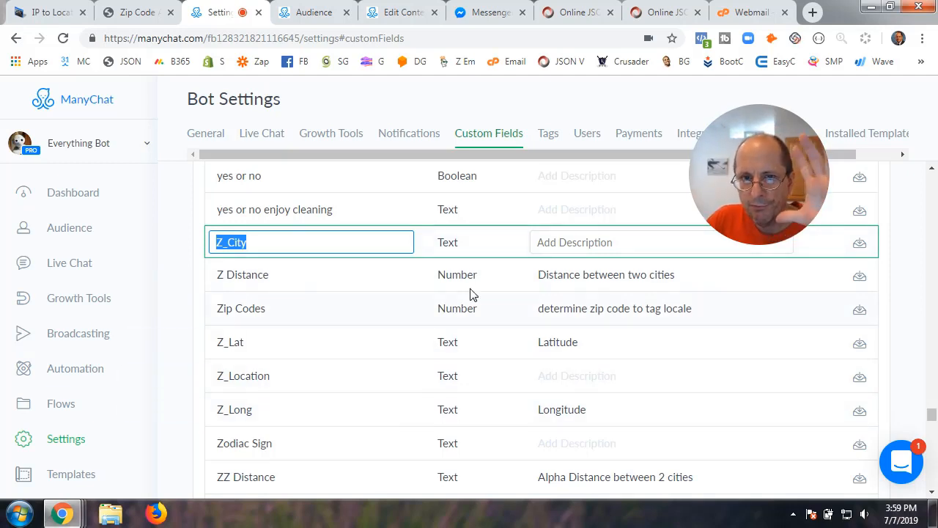
pyautogui.click(512, 100)
# Return to the Z_Get_Location flow editor and examine the starting Actions step that clears the Z_ fields.
pyautogui.click(403, 15)
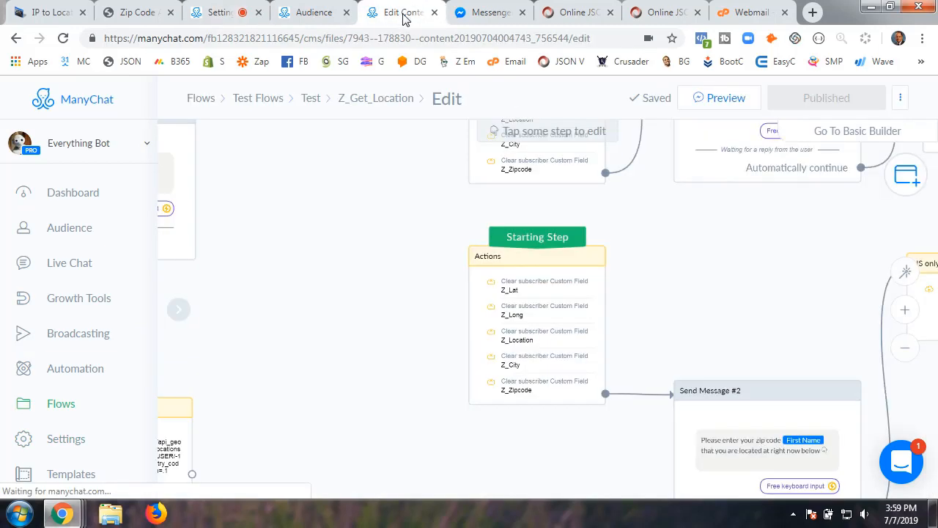
pyautogui.scroll(2, 404, 351)
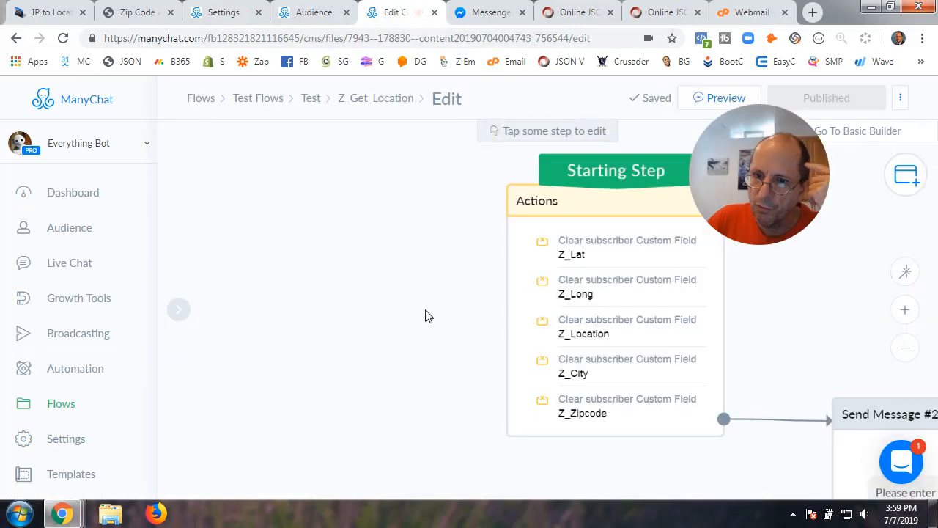
pyautogui.moveTo(426, 310); pyautogui.dragTo(270, 295)
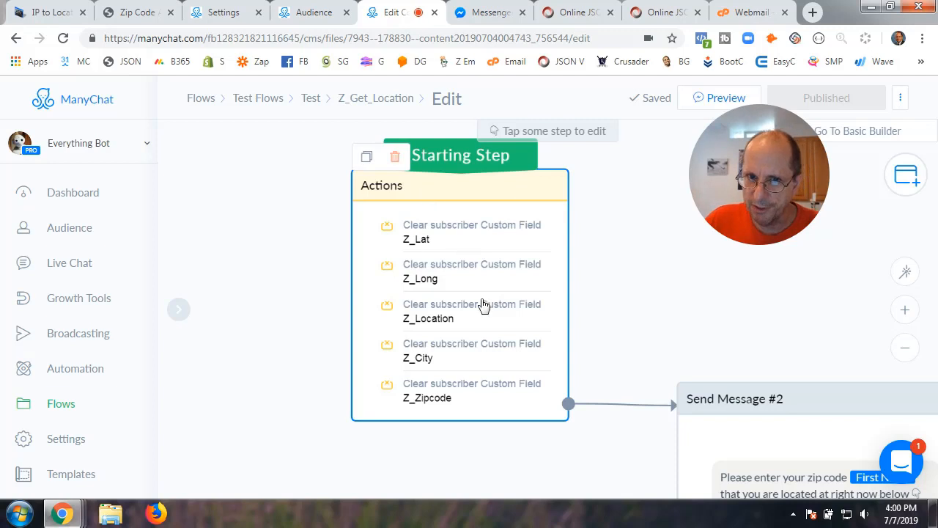
# Add an empty Perform Actions step beside the starting Actions step and delete it again.
pyautogui.click(294, 254)
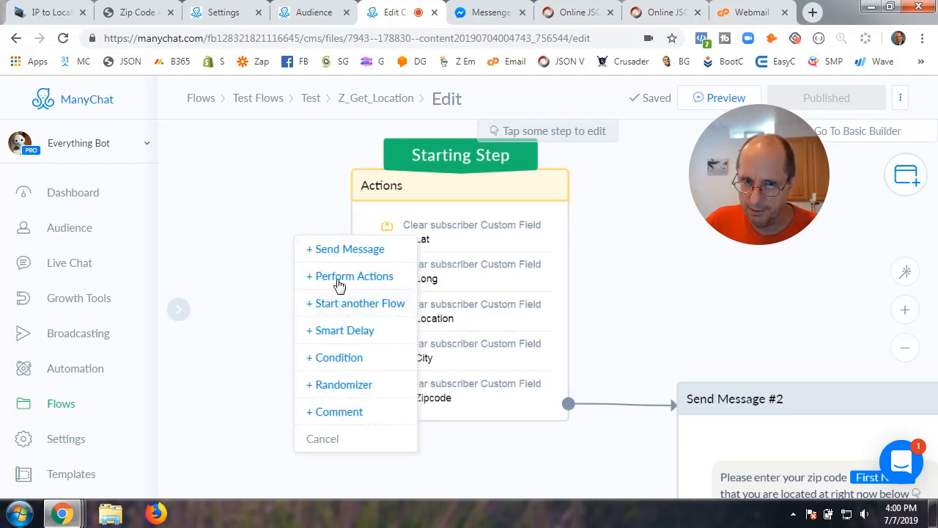
pyautogui.click(339, 284)
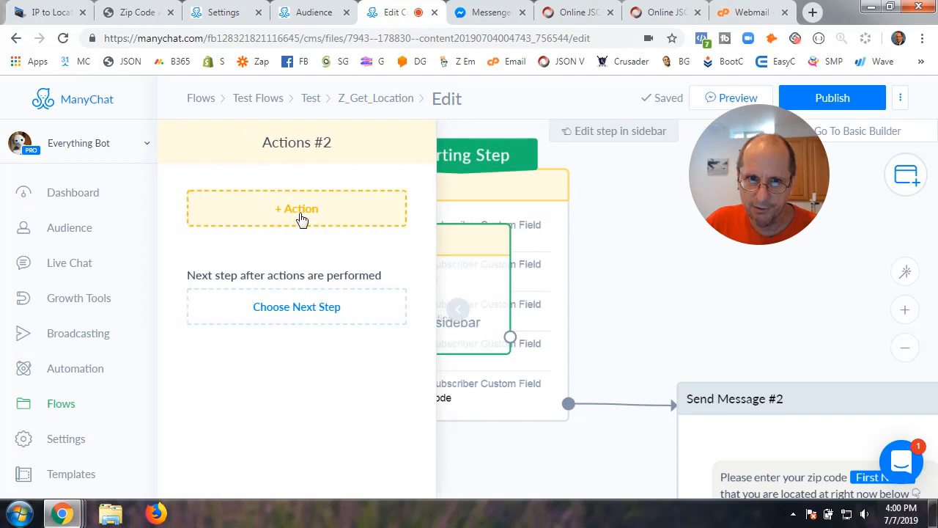
pyautogui.click(620, 278)
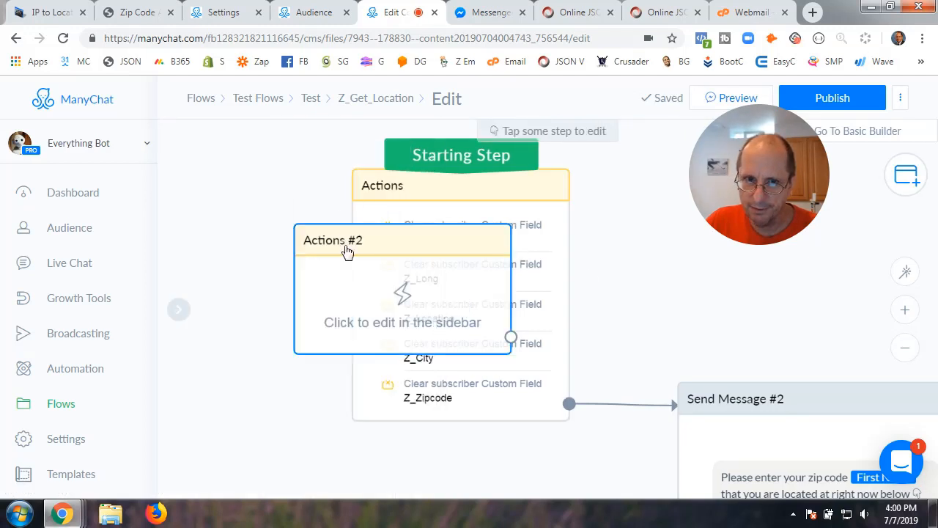
pyautogui.click(337, 213)
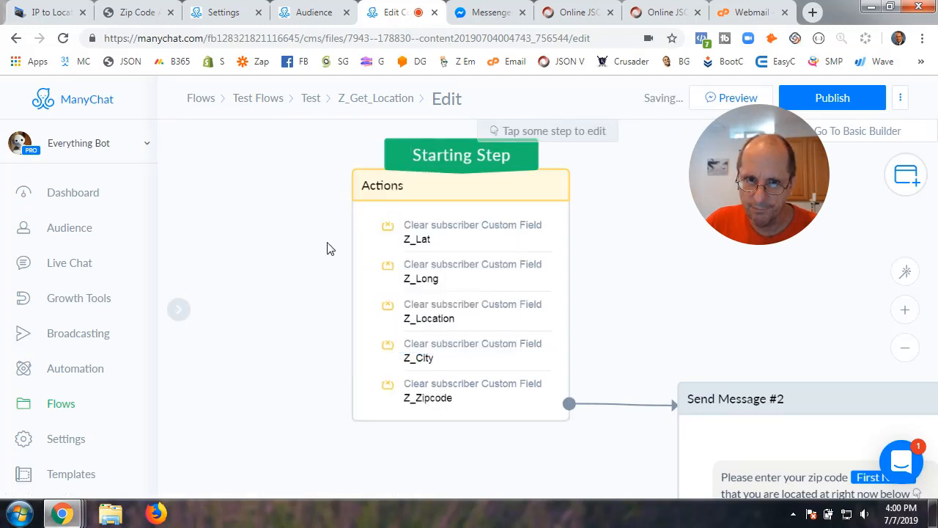
# Open the starting Actions step, review its Clear subscriber Custom Field actions from Z_Lat to Z_Zipcode, and close its editor.
pyautogui.click(463, 236)
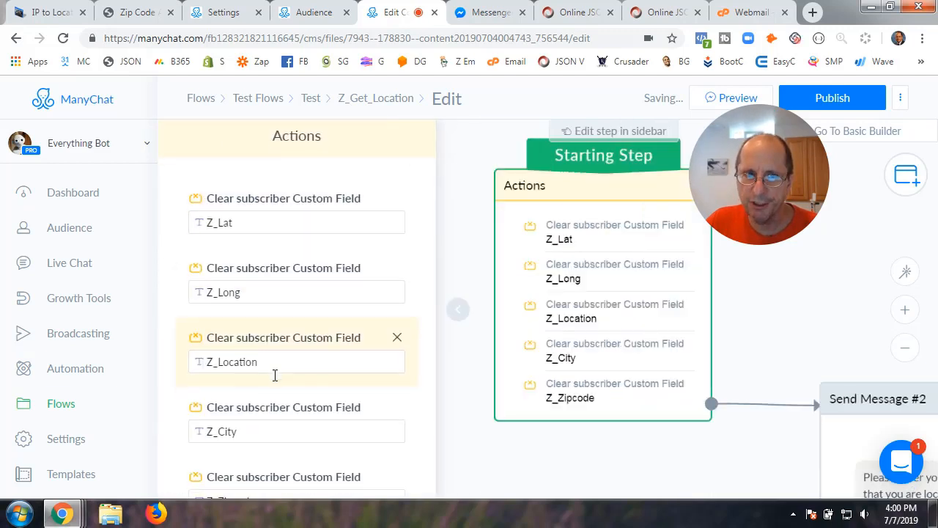
pyautogui.scroll(-2, 274, 376)
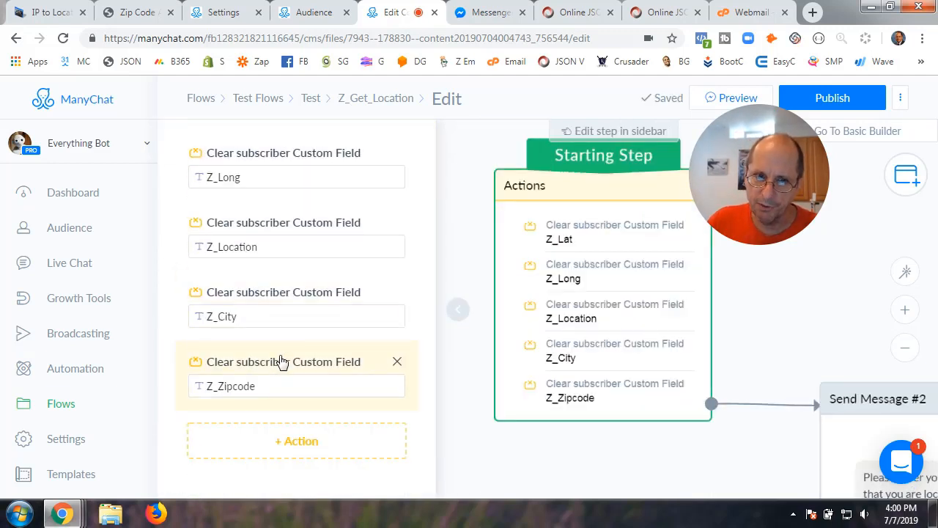
pyautogui.scroll(2, 283, 362)
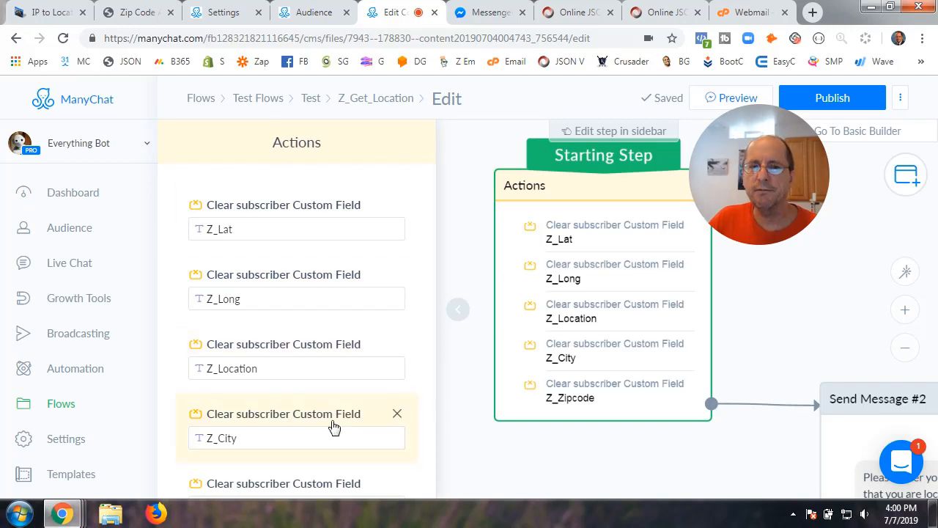
pyautogui.click(458, 313)
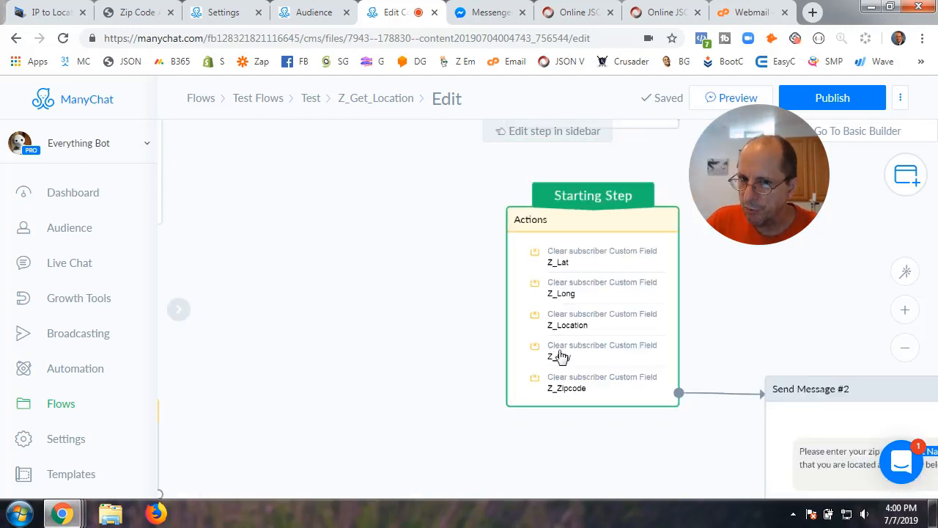
# Examine the zip-code branch from the starting Actions step through Send Message #2 to the US only by Zip request.
pyautogui.scroll(-3, 618, 362)
pyautogui.moveTo(639, 337); pyautogui.dragTo(484, 292)
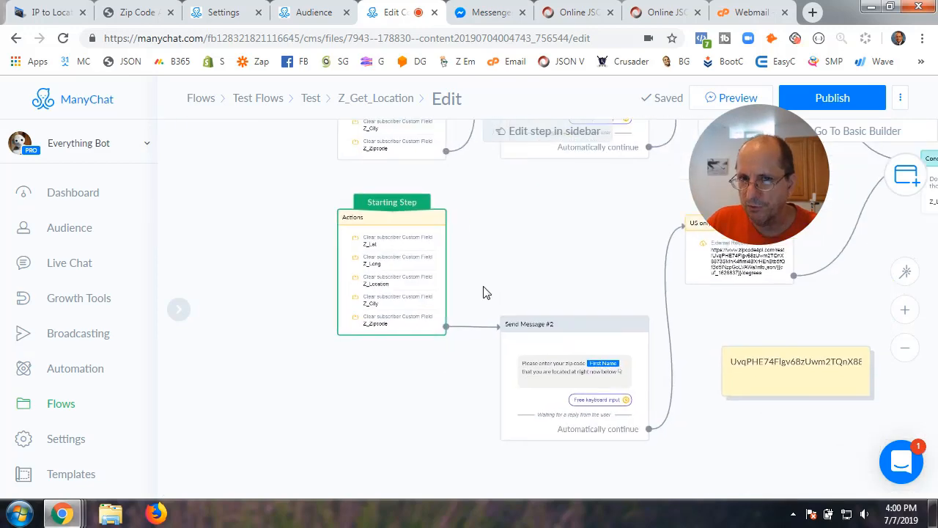
pyautogui.scroll(1, 497, 289)
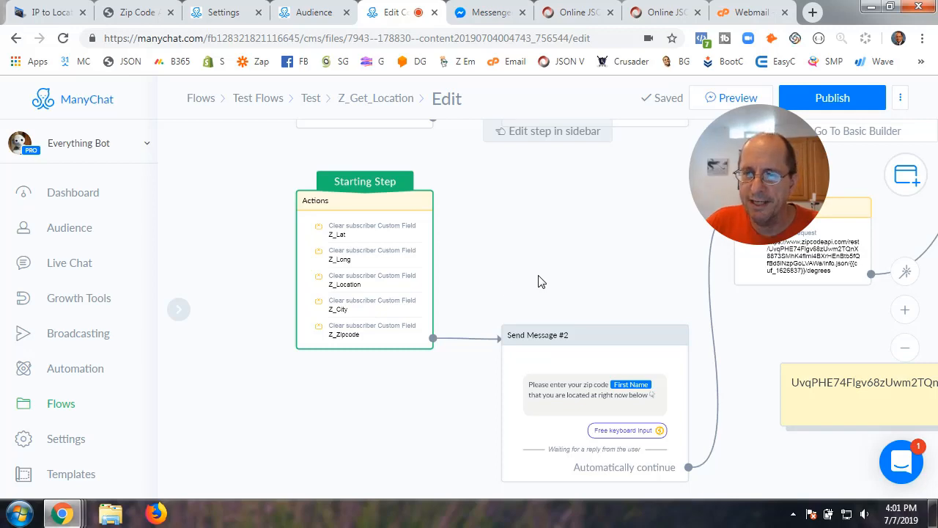
pyautogui.scroll(-1, 539, 280)
pyautogui.moveTo(557, 260); pyautogui.dragTo(449, 274)
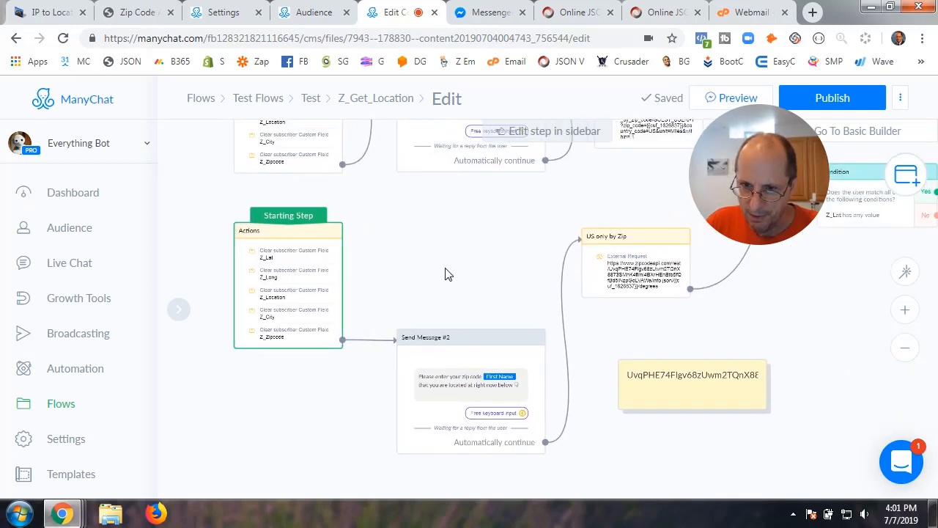
pyautogui.scroll(2, 445, 273)
pyautogui.scroll(-2, 445, 273)
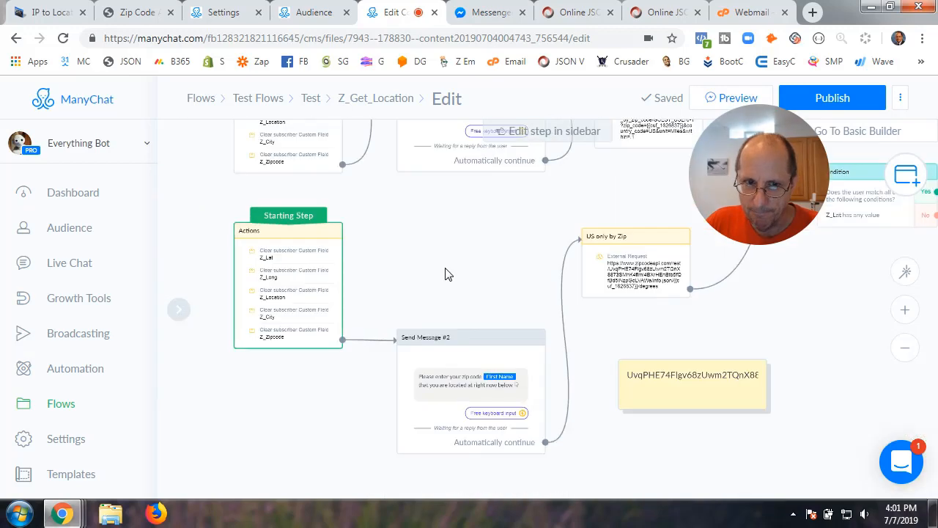
pyautogui.click(442, 266)
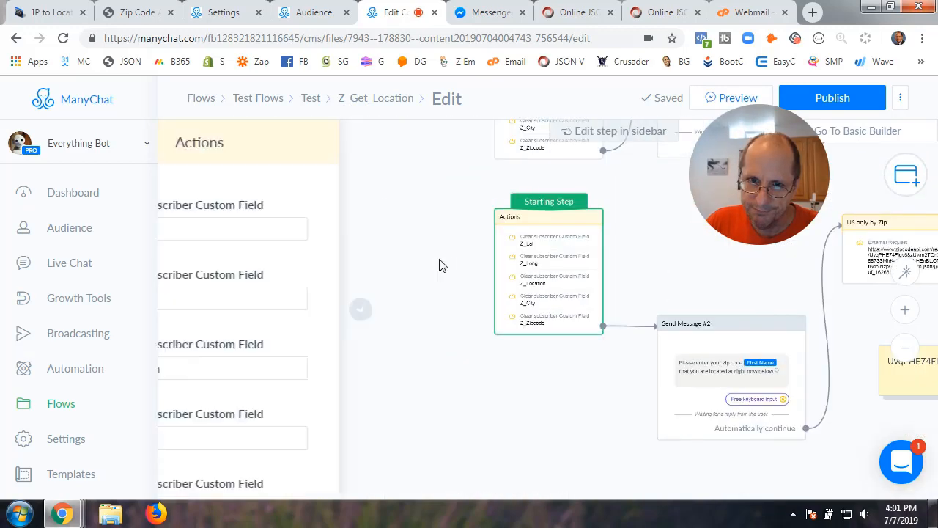
# Review the starting Actions step's Clear subscriber Custom Field actions and its next-step link, and close its editor.
pyautogui.scroll(-3, 242, 250)
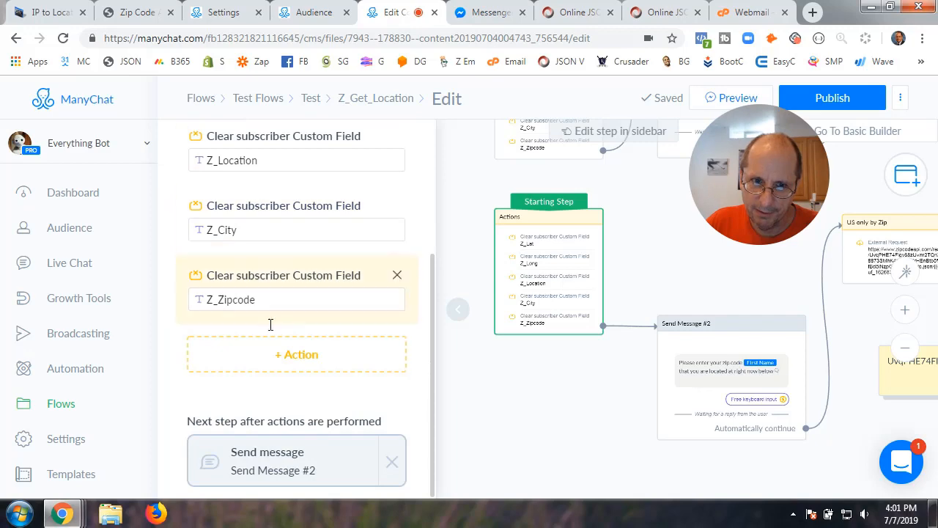
pyautogui.scroll(2, 345, 338)
pyautogui.click(614, 427)
pyautogui.moveTo(614, 428); pyautogui.dragTo(400, 374)
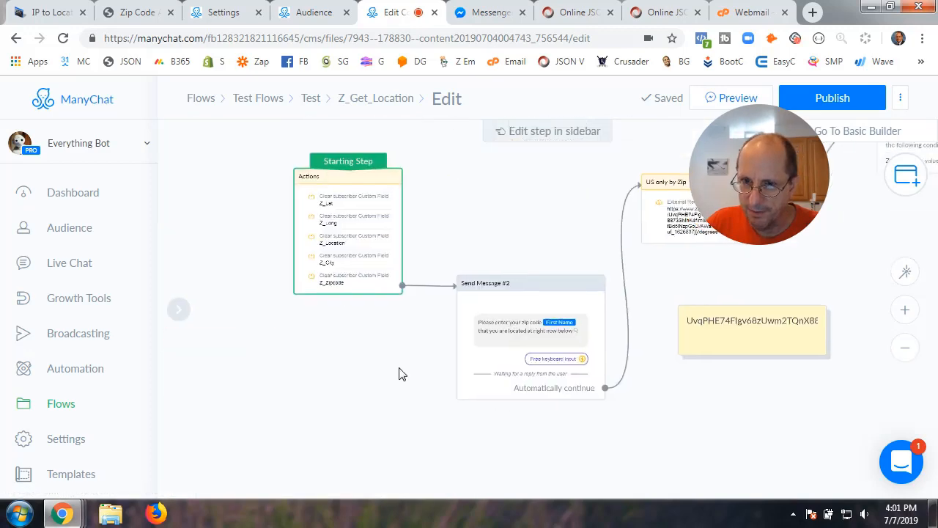
# Open Send Message #2, read its zip code question, and close its editor.
pyautogui.click(500, 299)
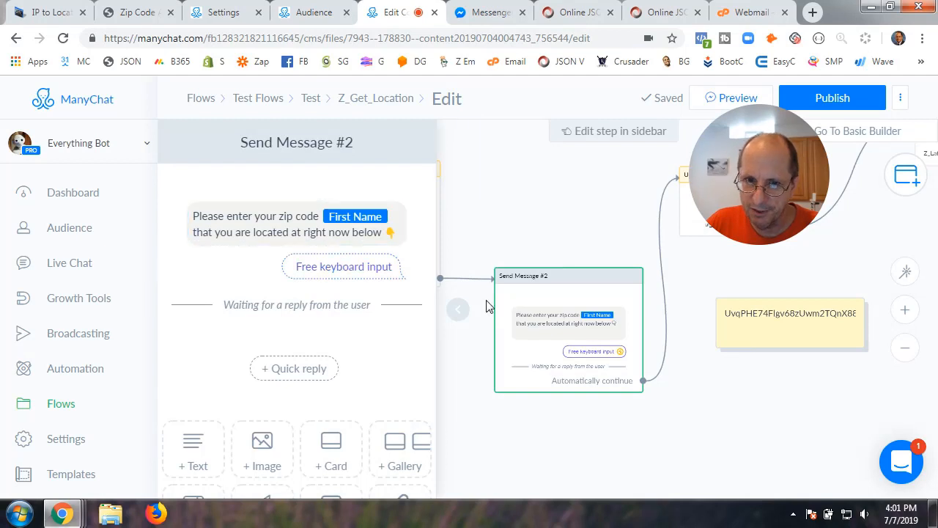
pyautogui.moveTo(409, 241)
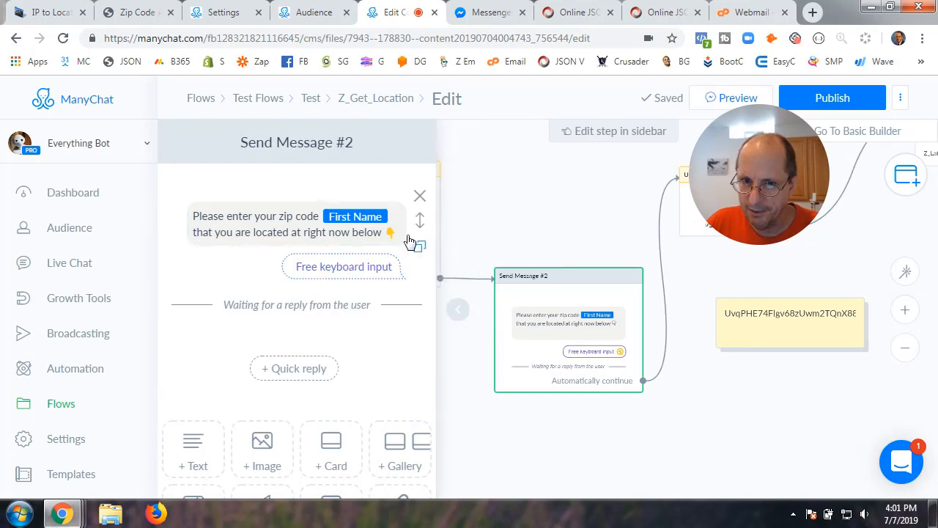
pyautogui.click(457, 311)
# Move the Starting Step marker onto Send Message #2 and back onto the Actions step that clears the Z_ fields.
pyautogui.moveTo(425, 189); pyautogui.dragTo(614, 324)
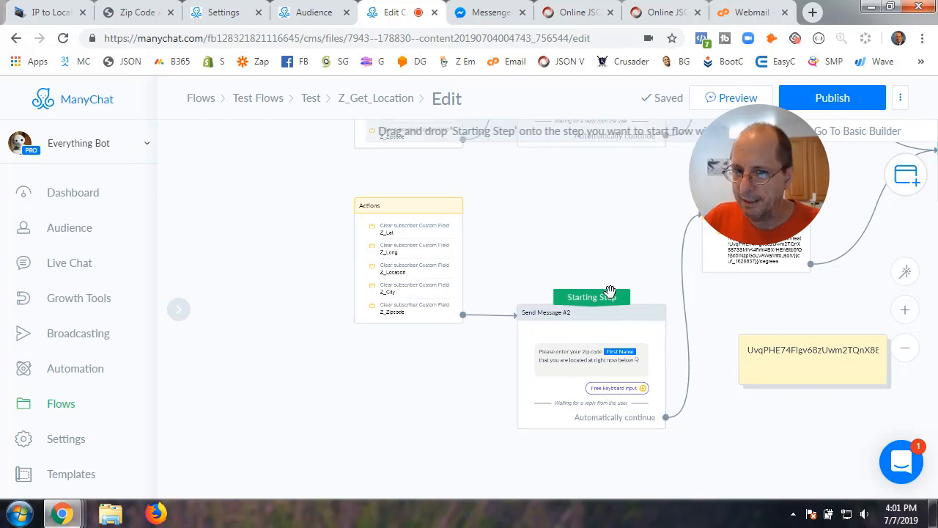
pyautogui.moveTo(609, 295); pyautogui.dragTo(450, 258)
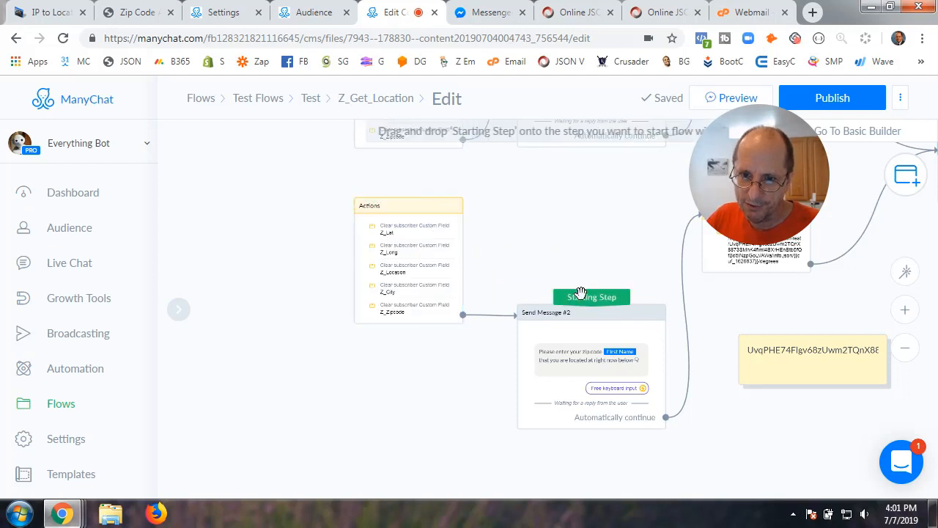
pyautogui.moveTo(590, 296); pyautogui.dragTo(408, 258)
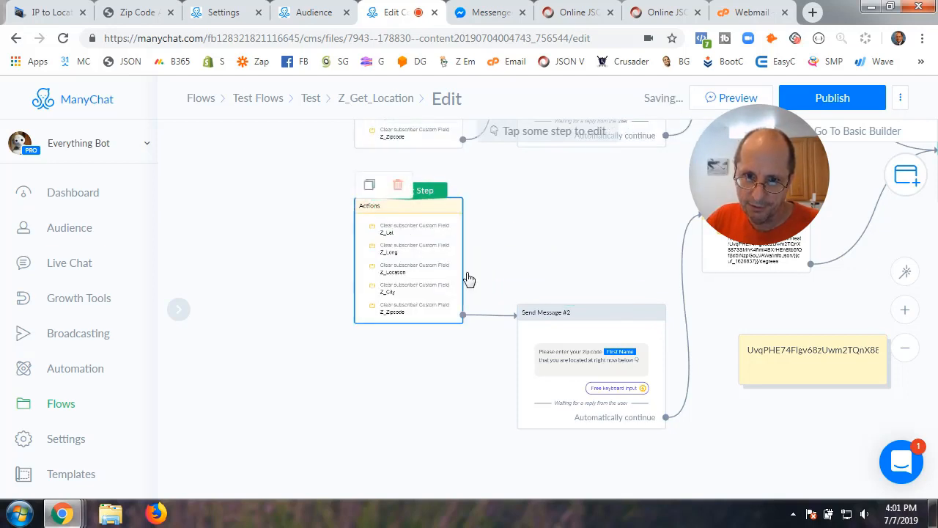
# Open Send Message #2, add an empty User Input block below the zip code question, and delete it again.
pyautogui.click(596, 335)
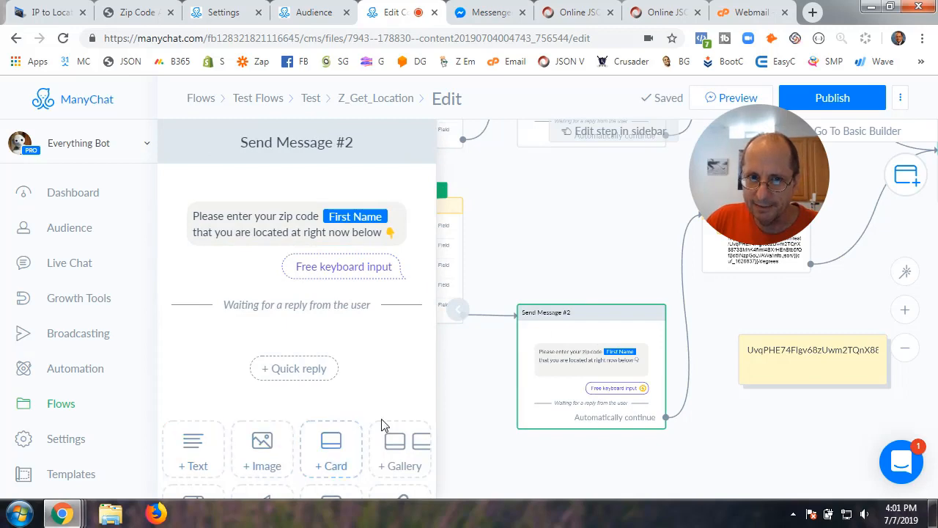
pyautogui.scroll(-2, 382, 427)
pyautogui.scroll(-2, 382, 428)
pyautogui.click(307, 338)
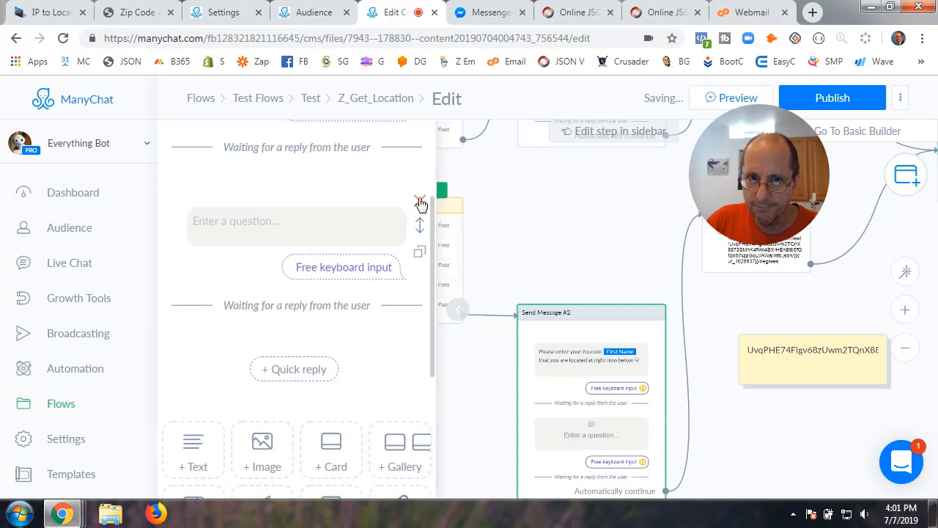
pyautogui.click(420, 202)
# Examine the zip code question's text, its available reply types, and the custom field that stores the response.
pyautogui.click(283, 220)
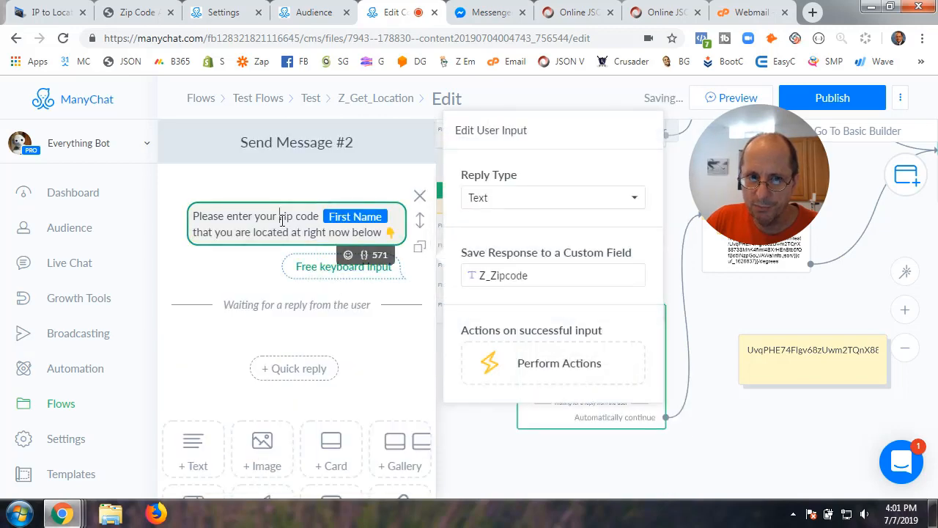
pyautogui.moveTo(194, 218); pyautogui.dragTo(320, 217)
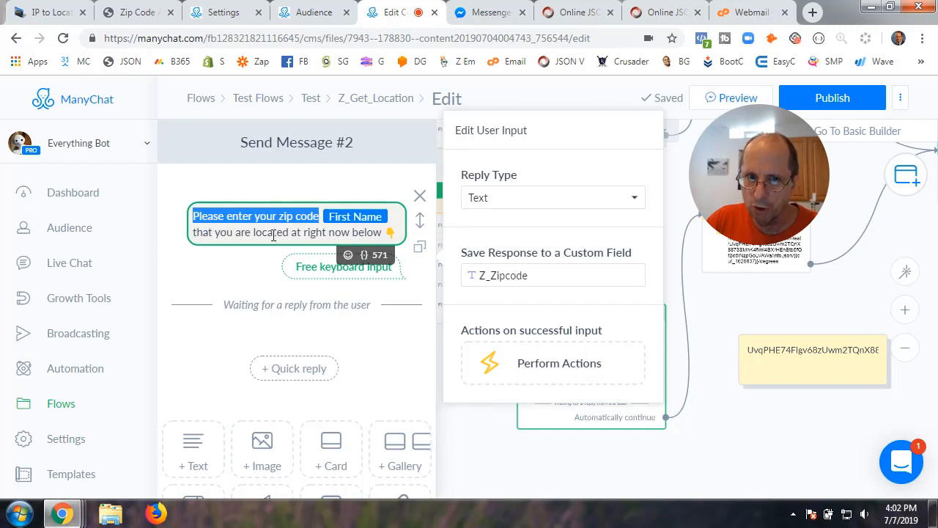
pyautogui.click(349, 233)
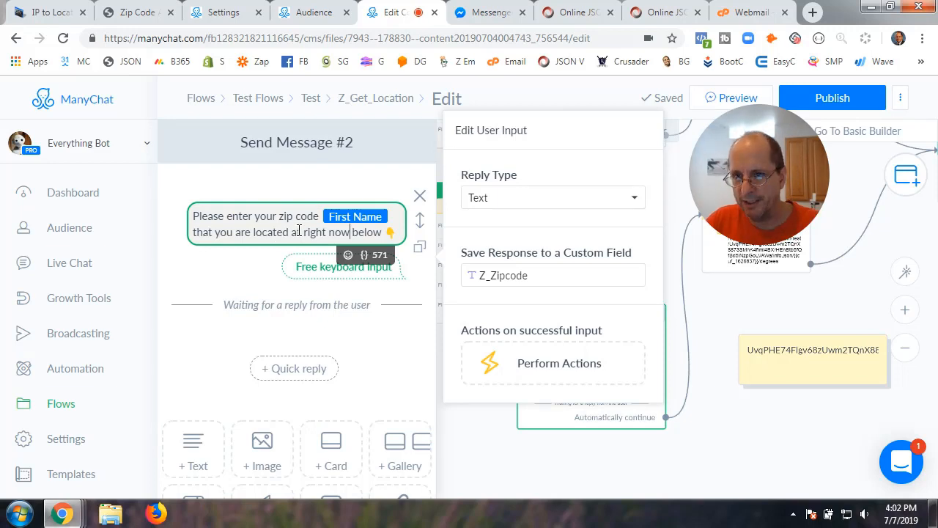
pyautogui.click(504, 198)
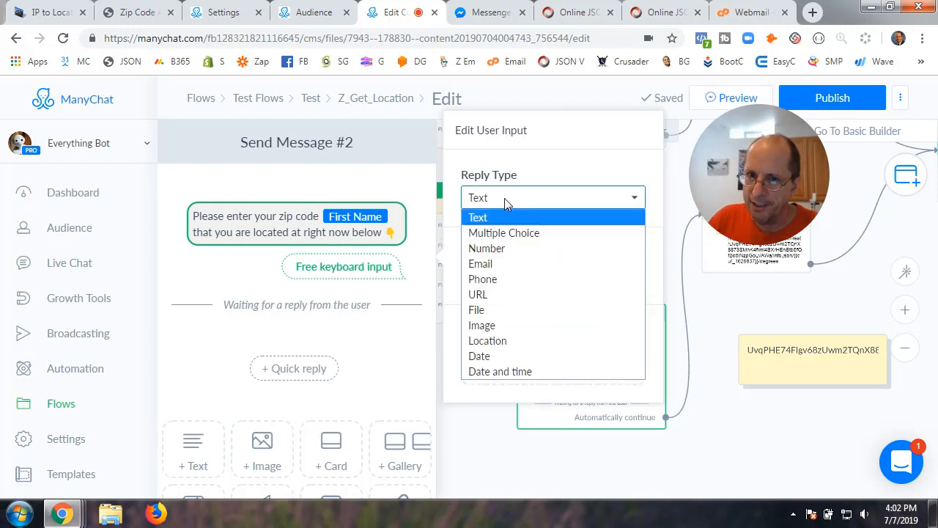
pyautogui.click(504, 197)
pyautogui.click(538, 276)
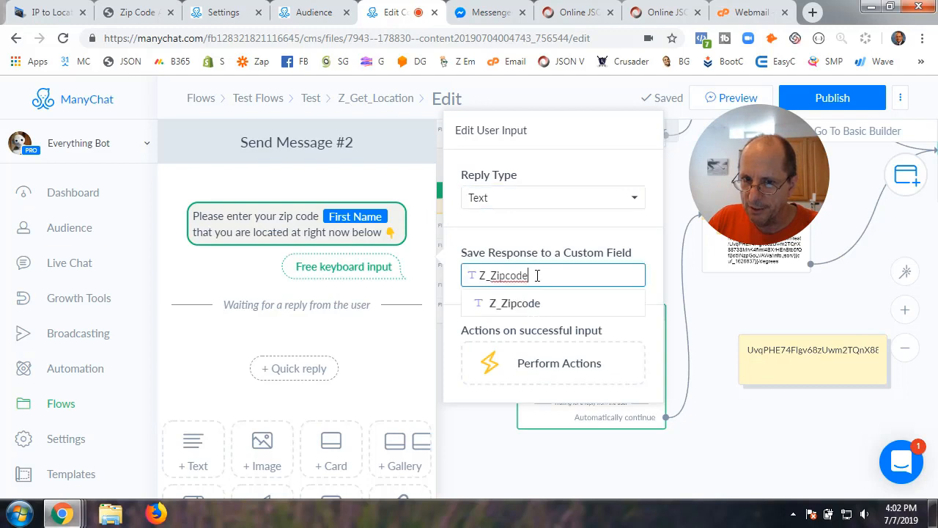
pyautogui.moveTo(536, 282); pyautogui.dragTo(462, 277)
pyautogui.click(449, 348)
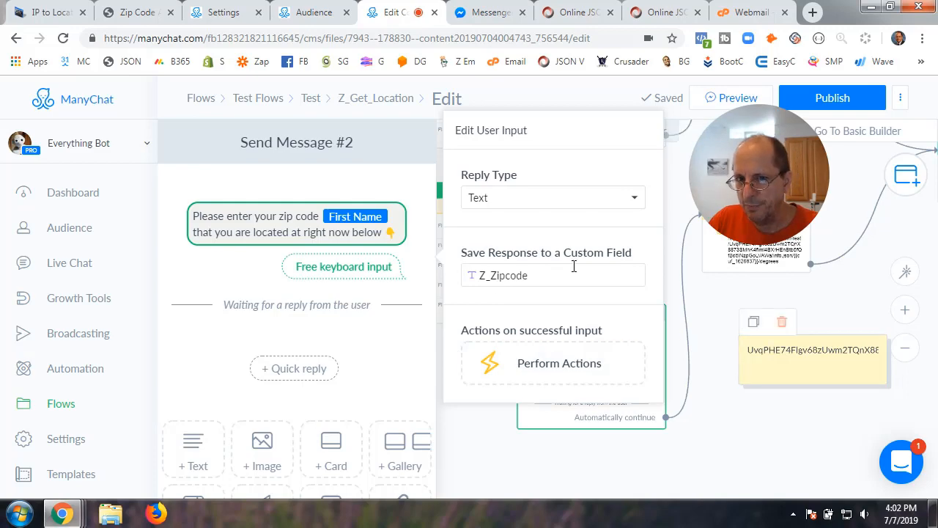
# Check which step Send Message #2 continues to and close its editor.
pyautogui.click(209, 350)
pyautogui.scroll(-4, 210, 351)
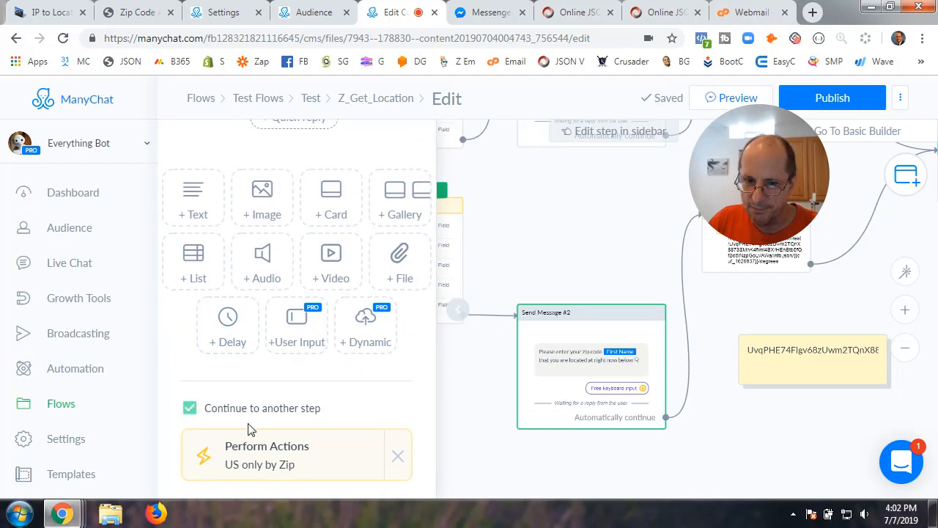
pyautogui.click(499, 466)
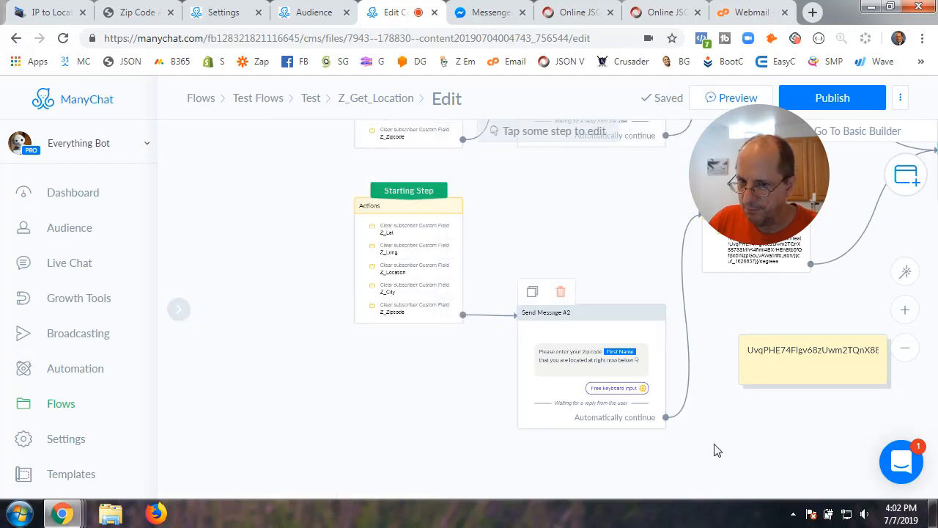
# Add a Perform Actions step beside US only by Zip with an External Request action, and open its request for editing.
pyautogui.moveTo(715, 451); pyautogui.dragTo(480, 451)
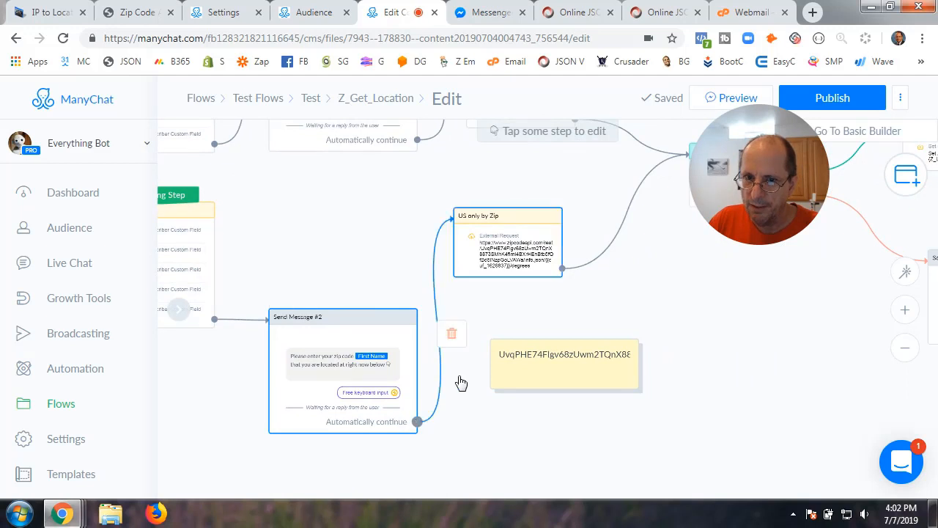
pyautogui.rightClick(409, 223)
pyautogui.click(438, 248)
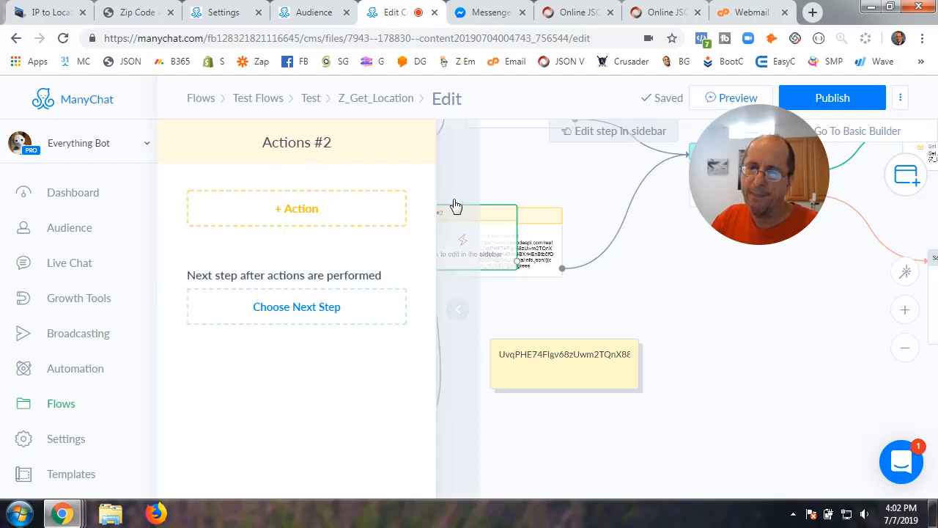
pyautogui.click(300, 212)
pyautogui.scroll(-5, 287, 336)
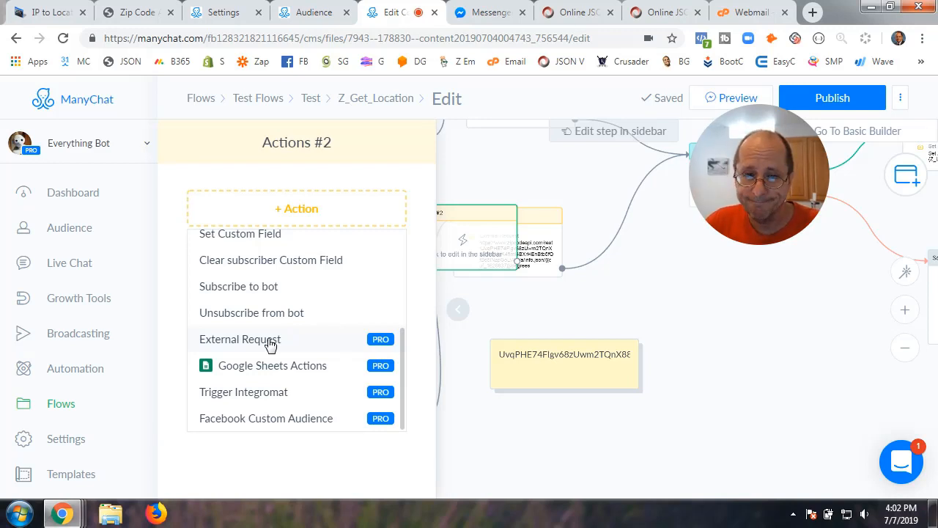
pyautogui.click(271, 341)
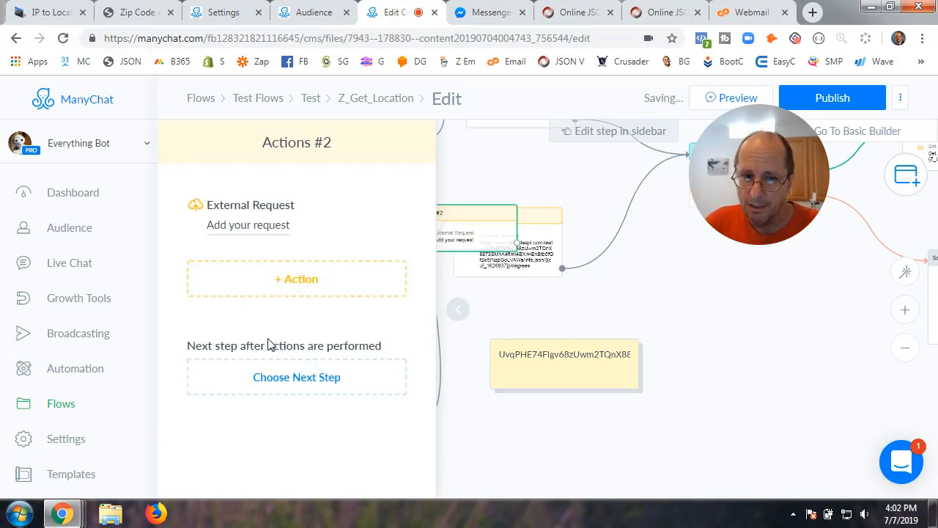
pyautogui.click(270, 233)
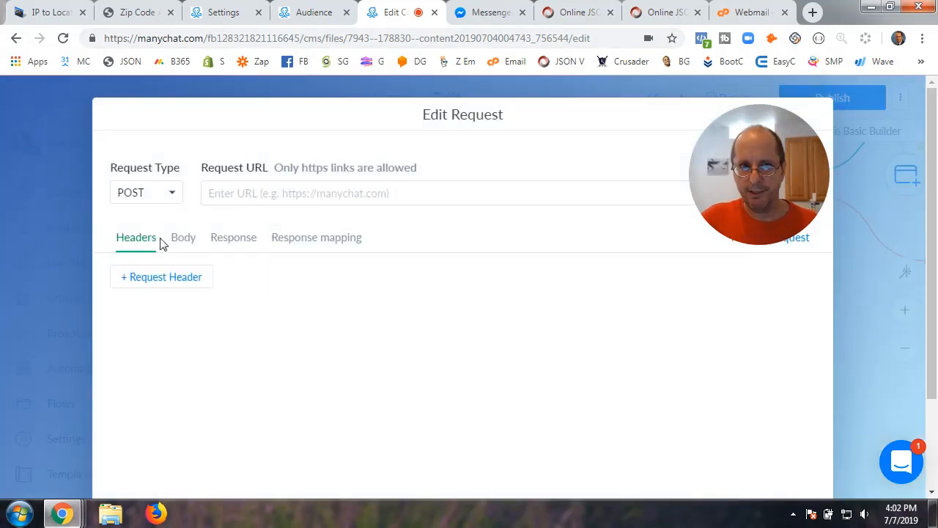
# Look up which request type ZipCodeAPI.com requires in its Zip Code to Location Information section.
pyautogui.click(170, 197)
pyautogui.click(174, 199)
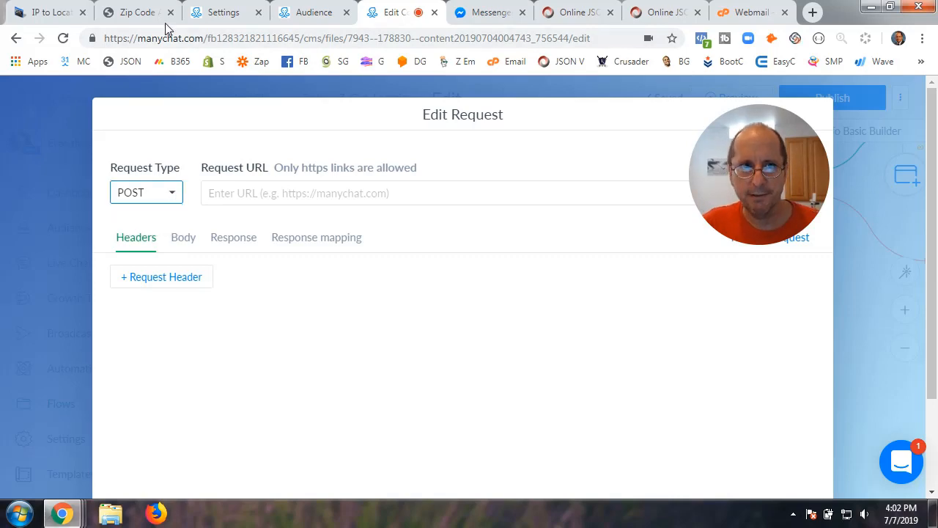
pyautogui.click(139, 13)
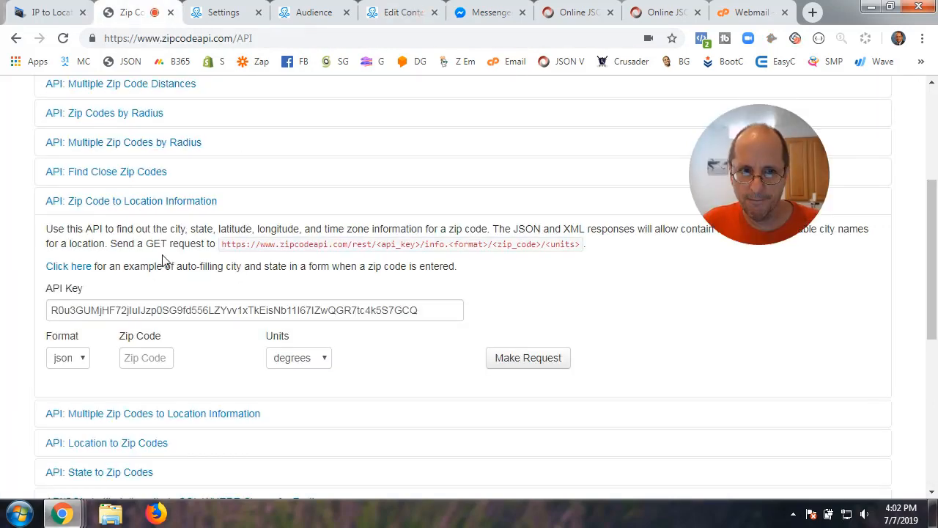
pyautogui.scroll(4, 390, 304)
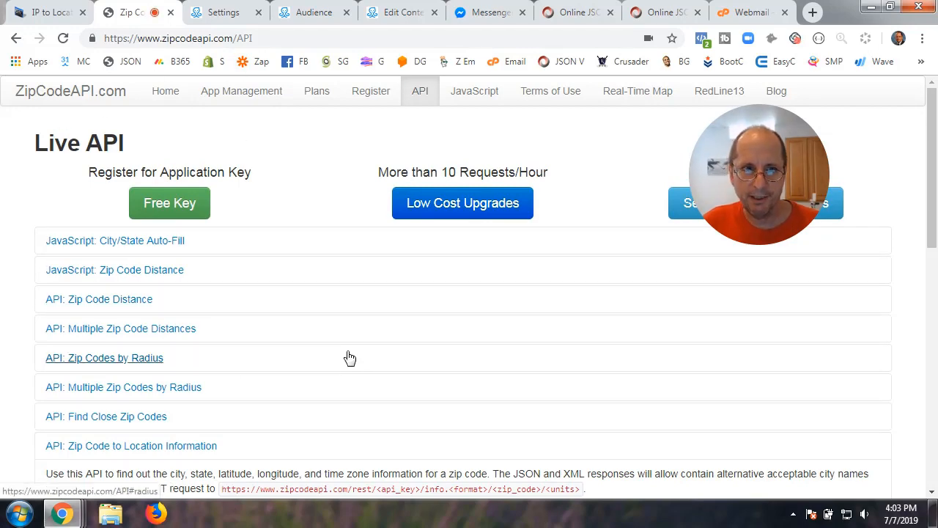
pyautogui.scroll(-7, 350, 357)
pyautogui.scroll(4, 350, 358)
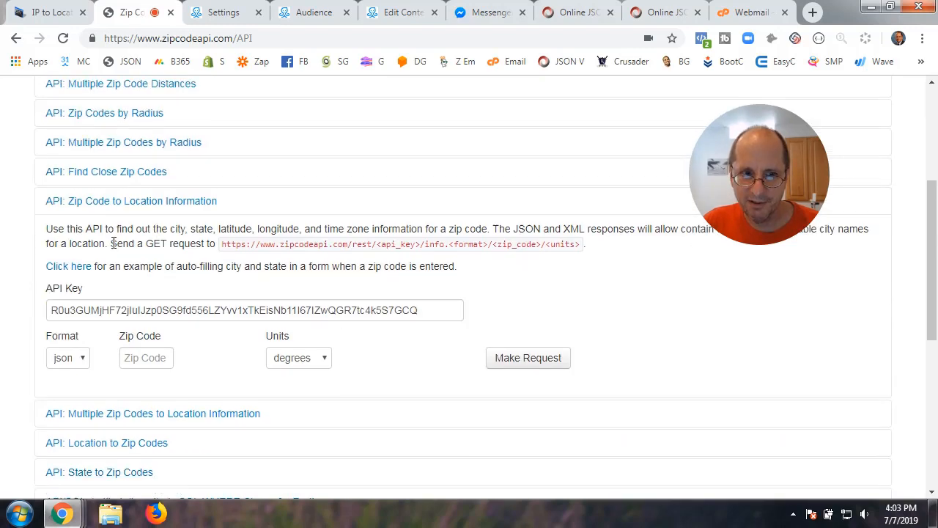
pyautogui.moveTo(111, 243); pyautogui.dragTo(170, 247)
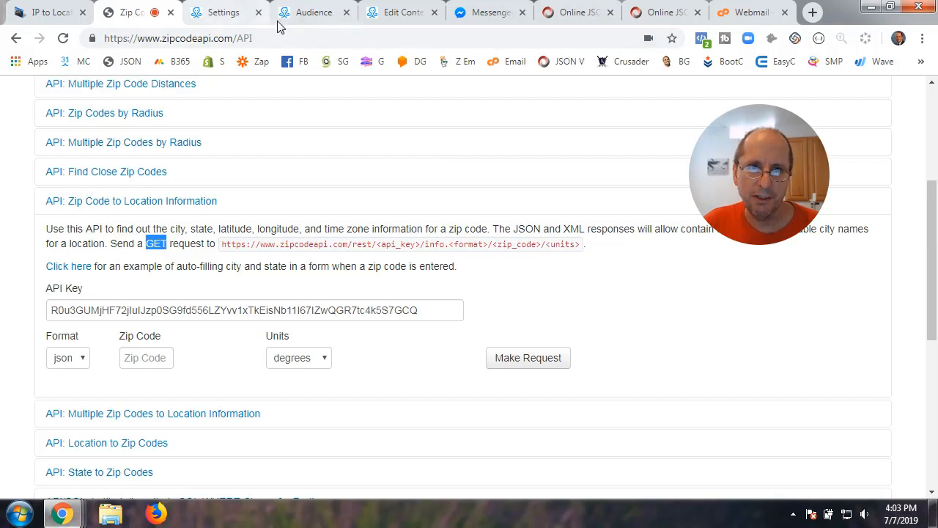
# Return to the ManyChat flow editor and set the external request's type to GET.
pyautogui.click(396, 15)
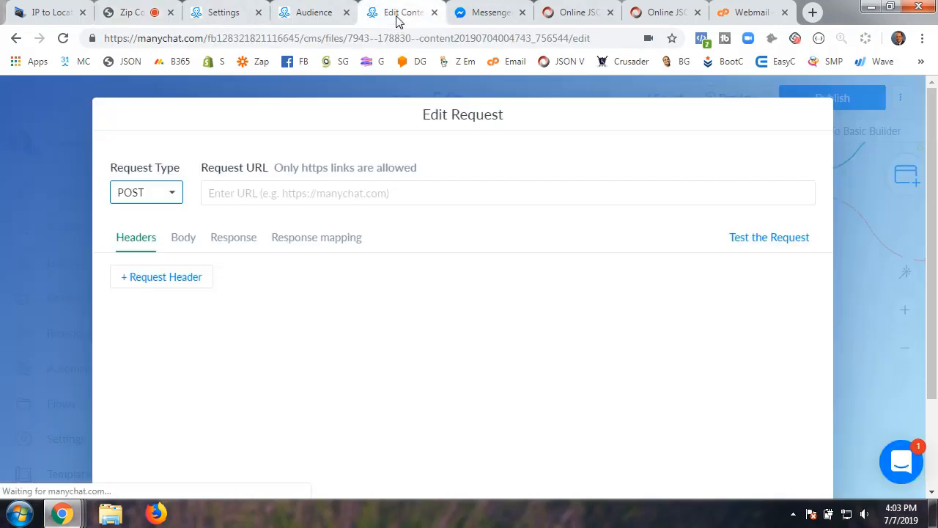
pyautogui.click(171, 193)
pyautogui.click(162, 227)
# Copy the Zip Code to Location Information URL template from ZipCodeAPI.com and paste it as the ManyChat external request's Request URL.
pyautogui.click(241, 194)
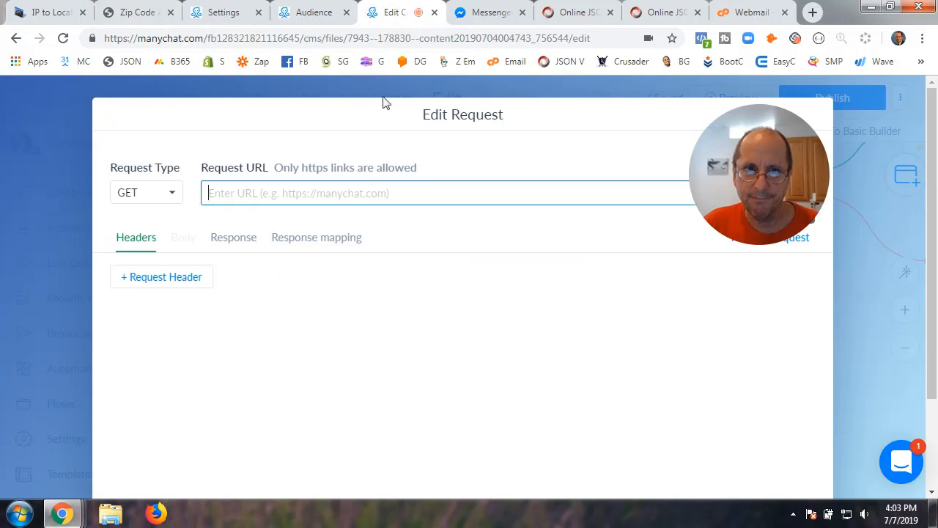
pyautogui.click(151, 16)
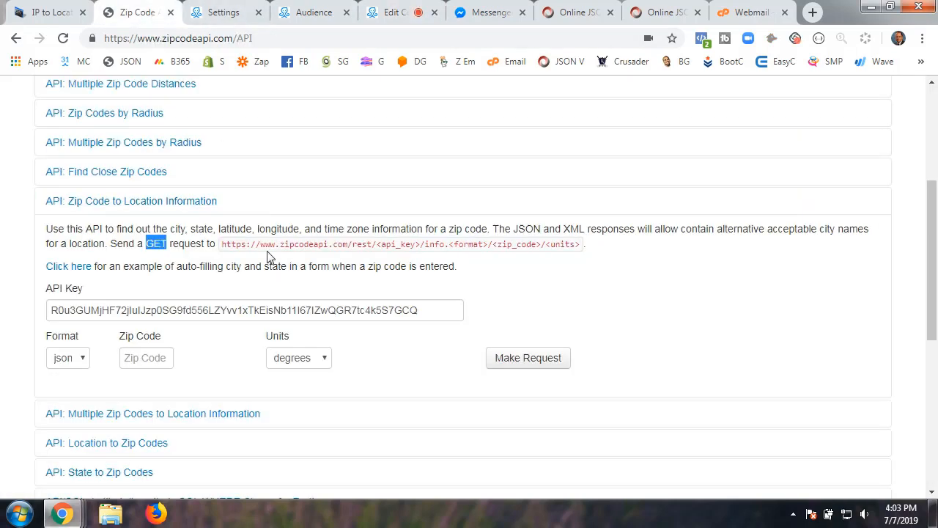
pyautogui.click(222, 246)
pyautogui.moveTo(223, 246); pyautogui.dragTo(580, 247)
pyautogui.hotkey('ctrl', 'c')
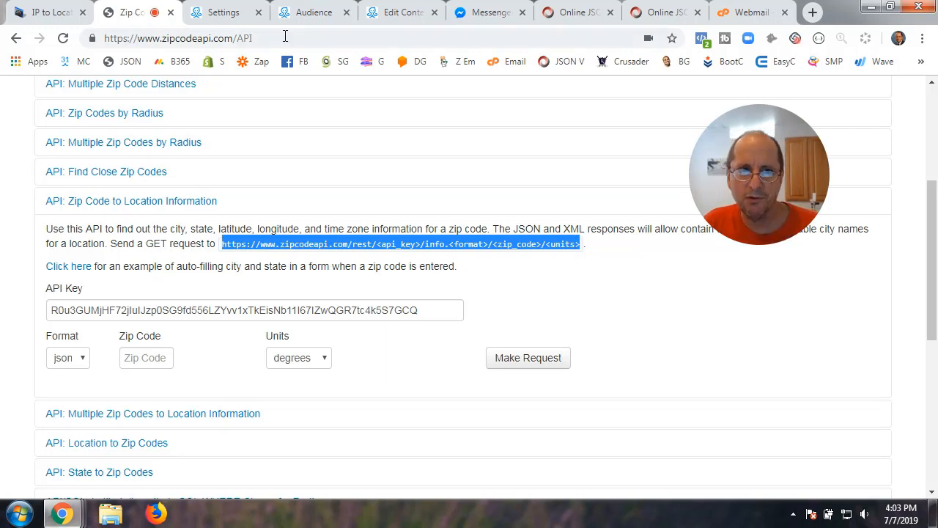
pyautogui.click(392, 14)
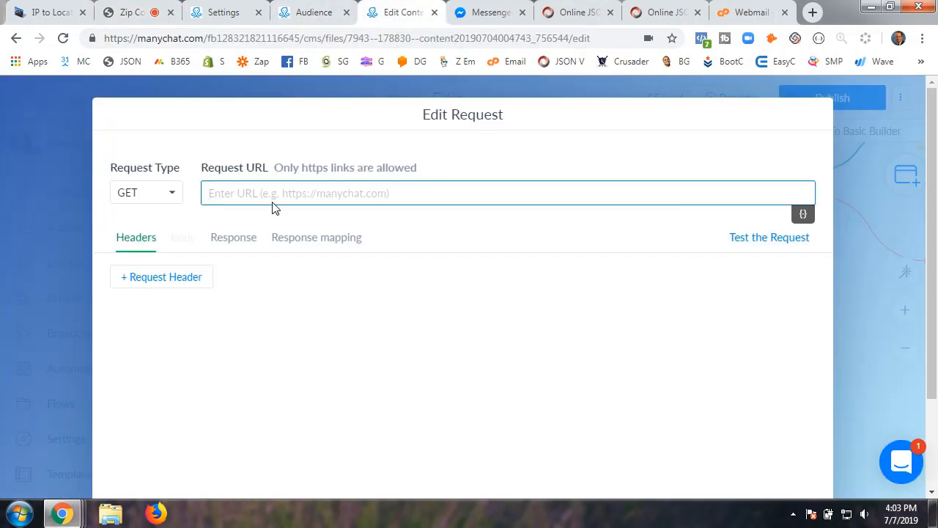
pyautogui.hotkey('ctrl', 'v')
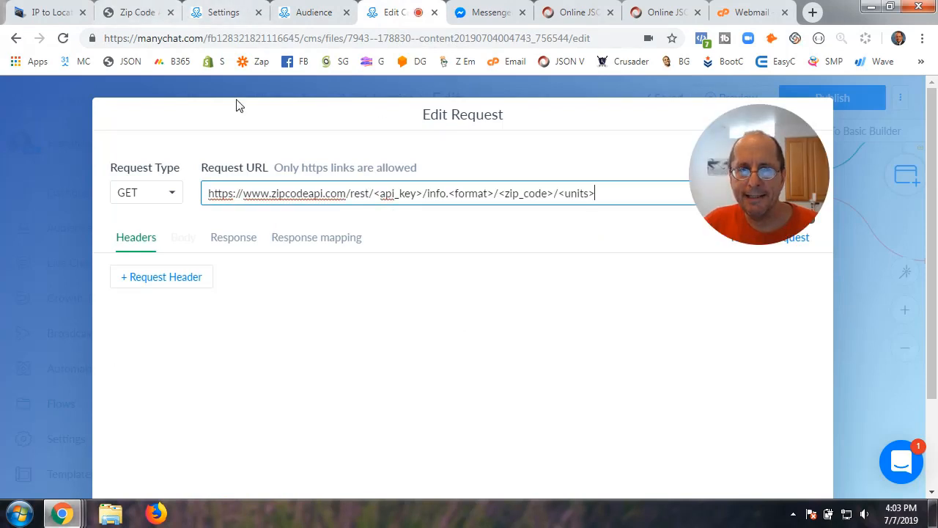
pyautogui.moveTo(374, 194); pyautogui.dragTo(412, 196)
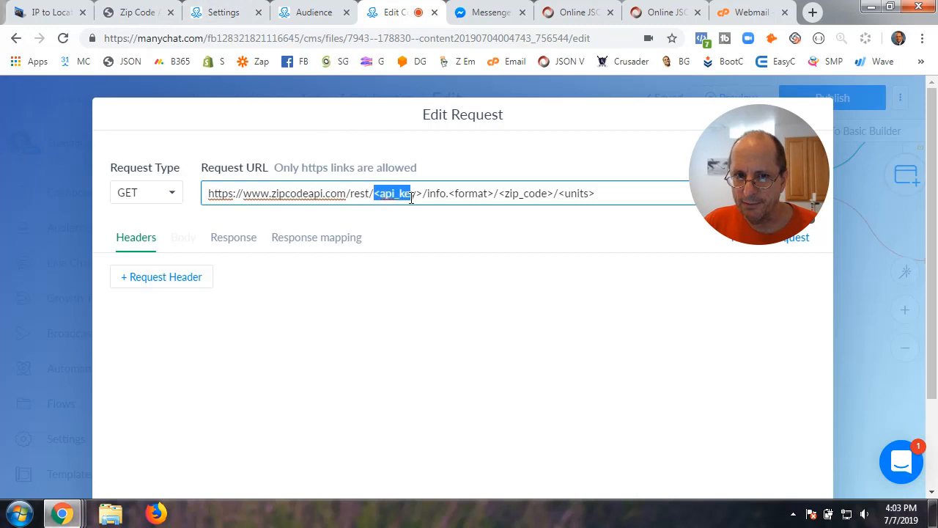
pyautogui.click(442, 172)
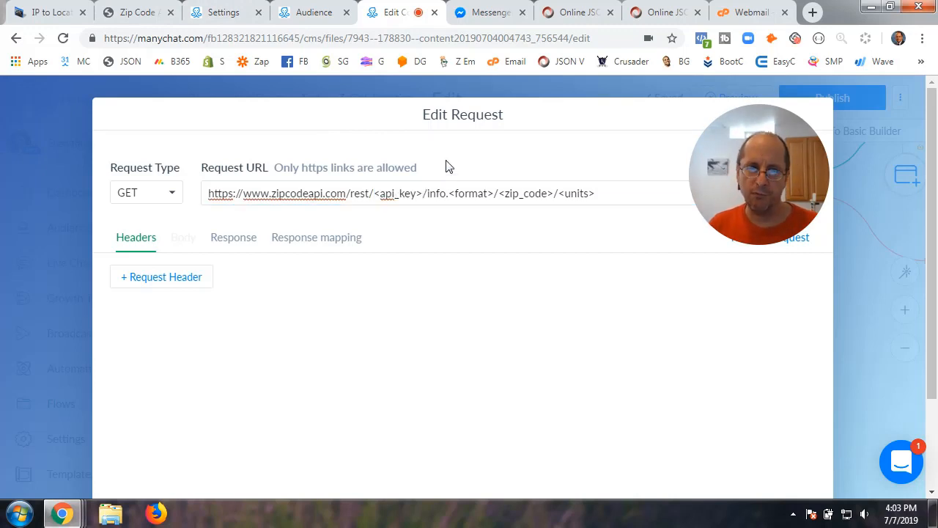
# Compare the external request's GET and POST types, view the Body section available for POST, and return the type to GET.
pyautogui.click(170, 193)
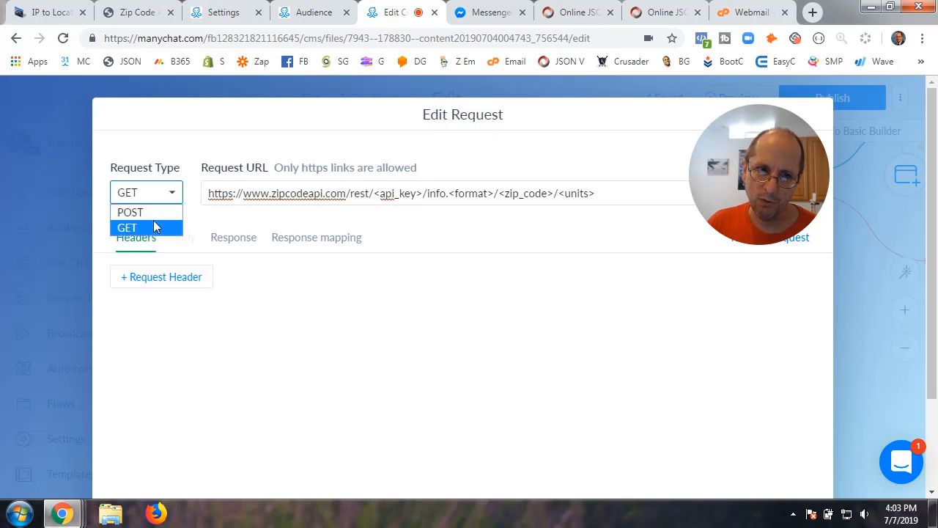
pyautogui.click(153, 225)
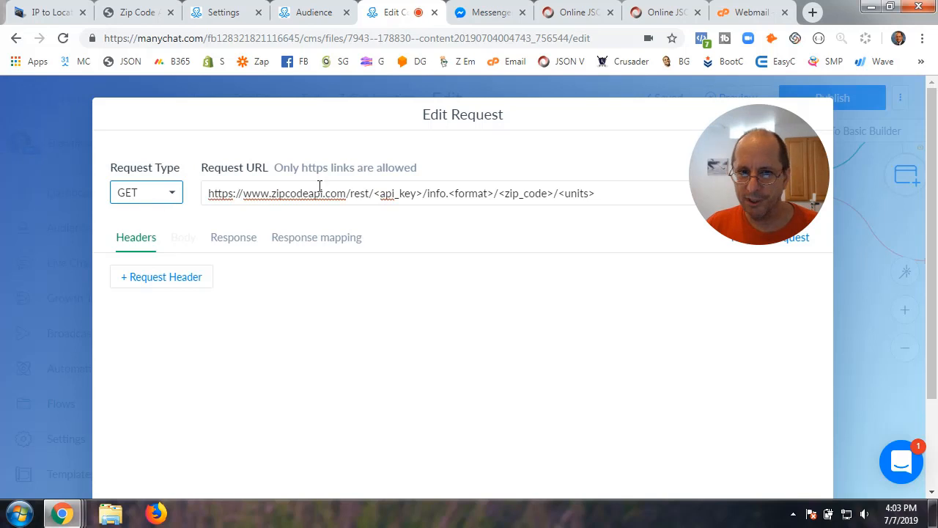
pyautogui.moveTo(374, 199); pyautogui.dragTo(598, 194)
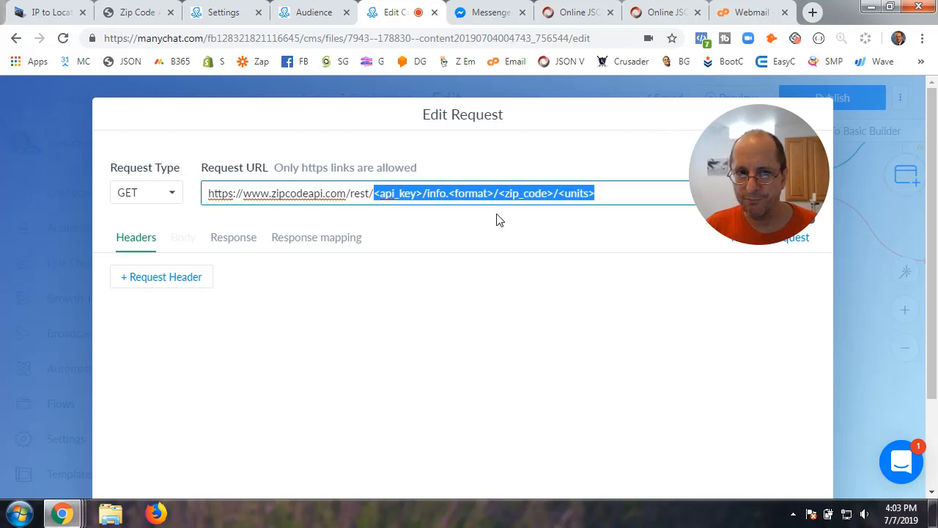
pyautogui.click(167, 195)
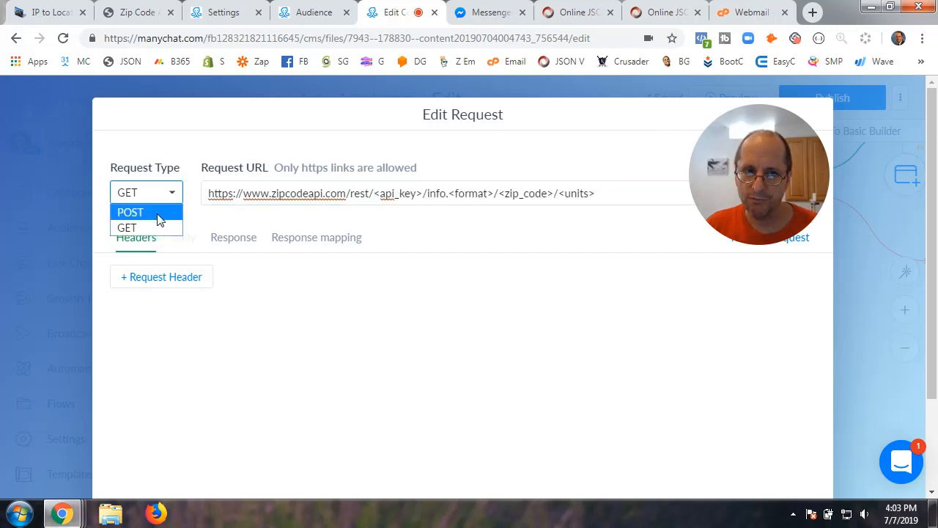
pyautogui.click(160, 214)
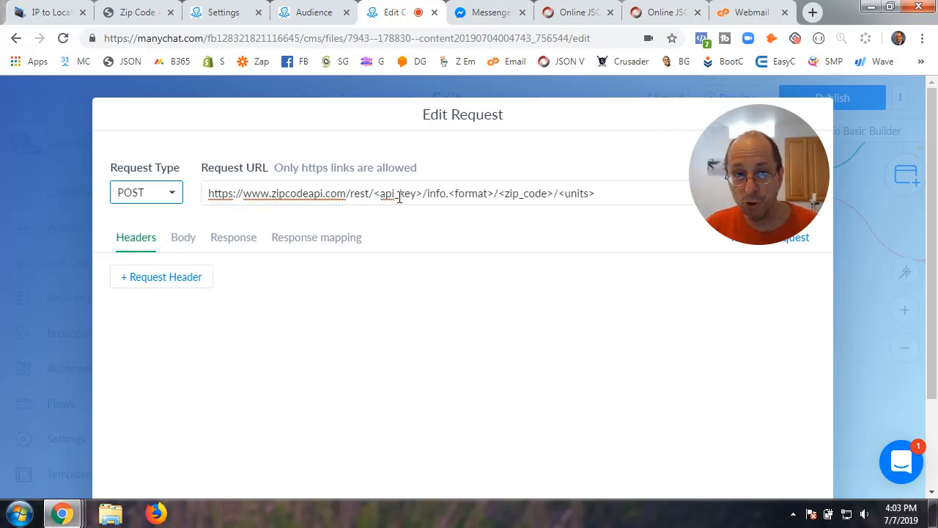
pyautogui.moveTo(373, 195); pyautogui.dragTo(606, 191)
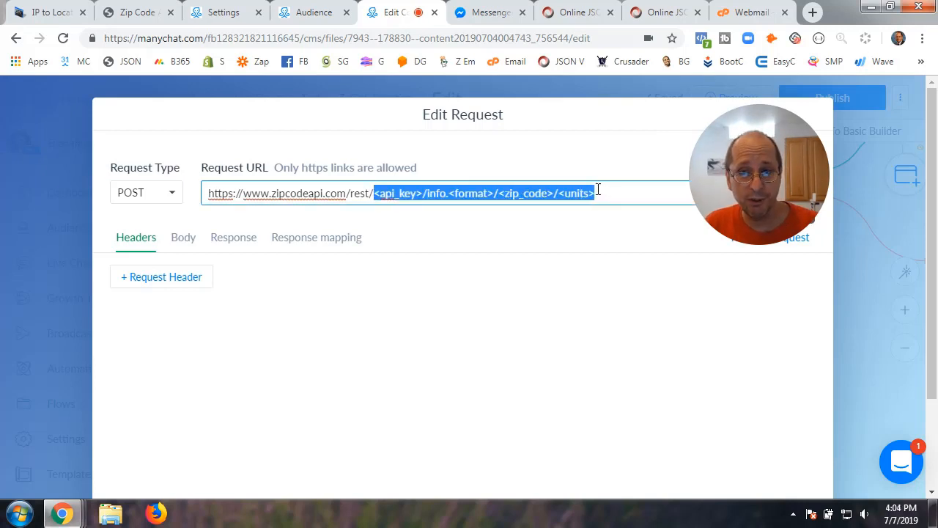
pyautogui.click(191, 242)
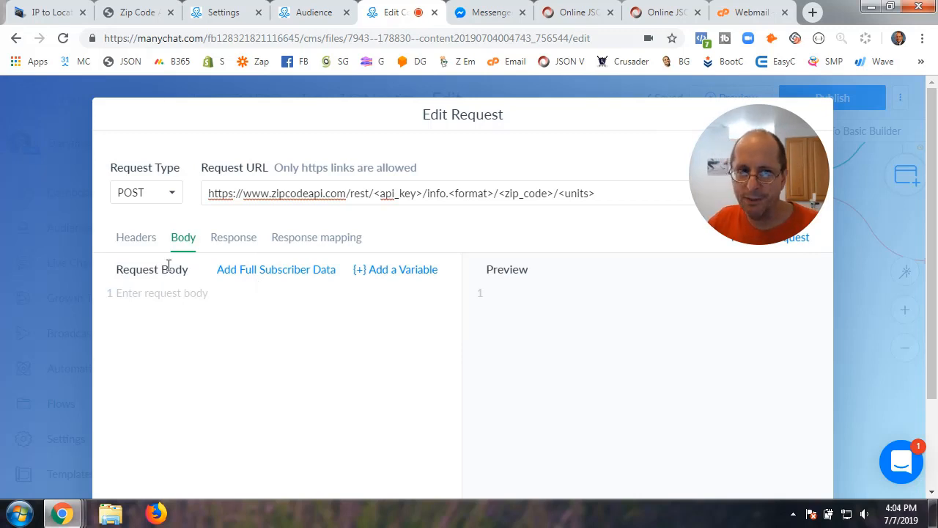
pyautogui.click(171, 195)
pyautogui.click(140, 226)
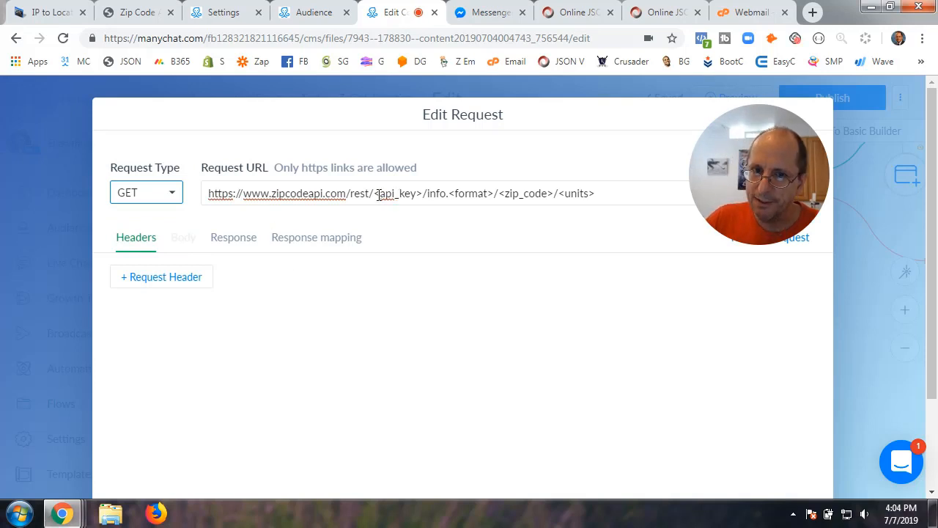
# Switch to ZipCodeAPI.com, check the API Key field under Zip Code to Location Information, and open the App Management login page.
pyautogui.moveTo(376, 193); pyautogui.dragTo(419, 195)
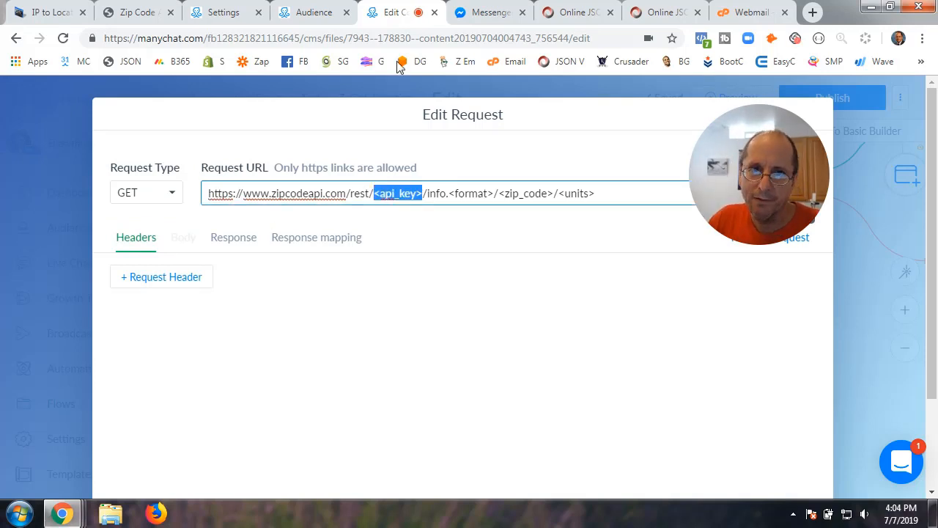
pyautogui.click(136, 12)
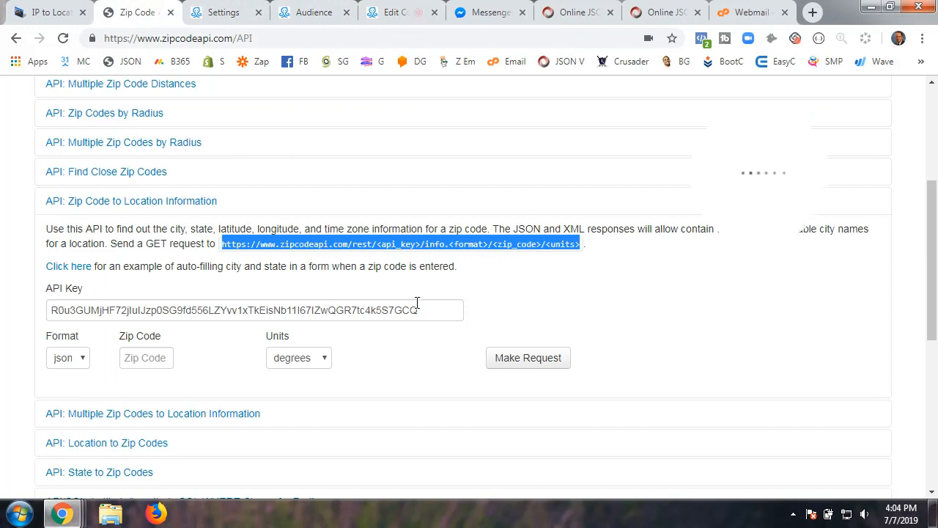
pyautogui.moveTo(50, 310); pyautogui.dragTo(423, 306)
pyautogui.click(462, 296)
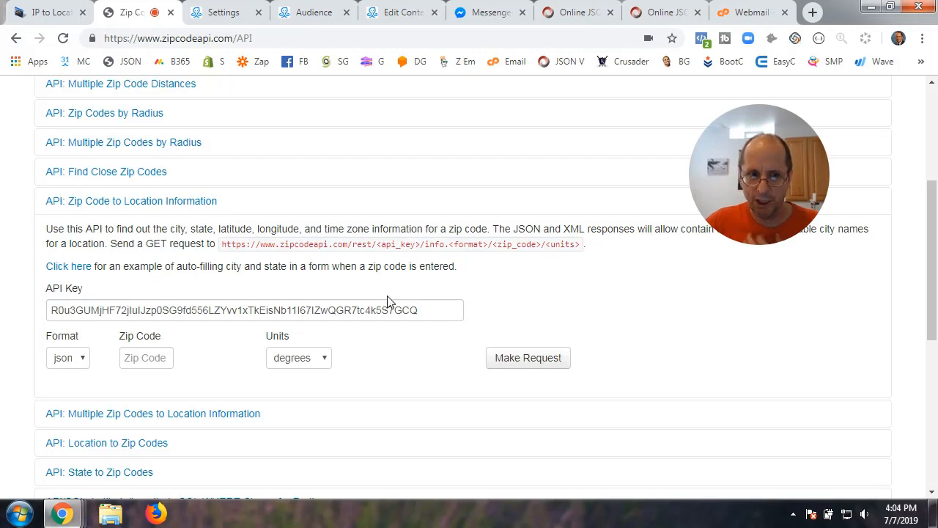
pyautogui.scroll(5, 389, 300)
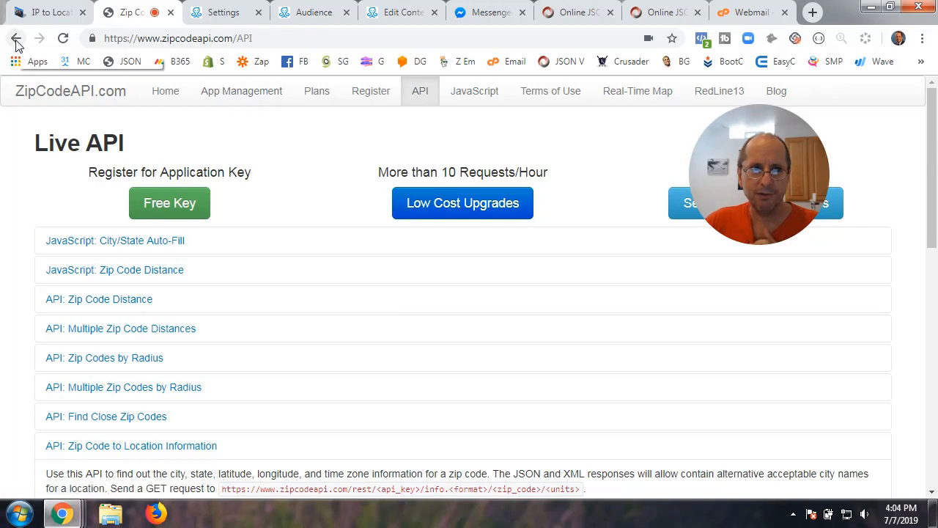
pyautogui.click(265, 91)
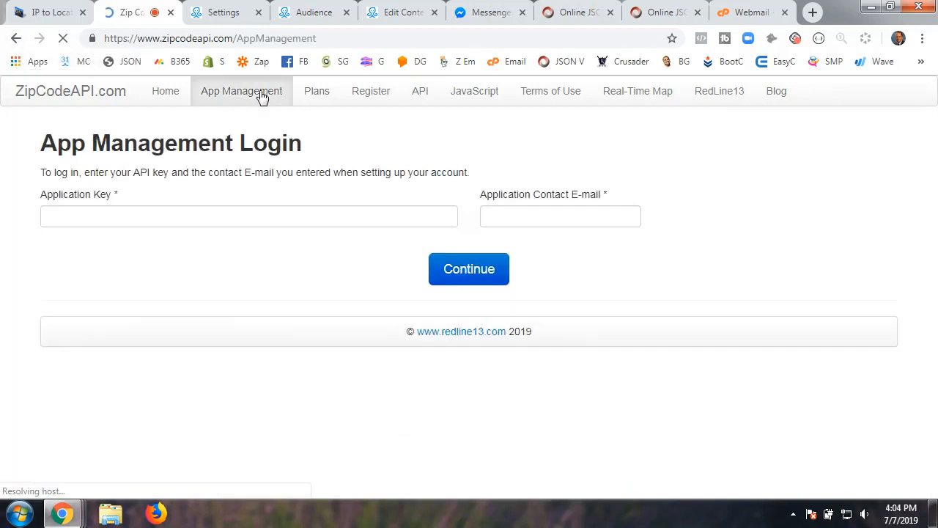
pyautogui.click(159, 210)
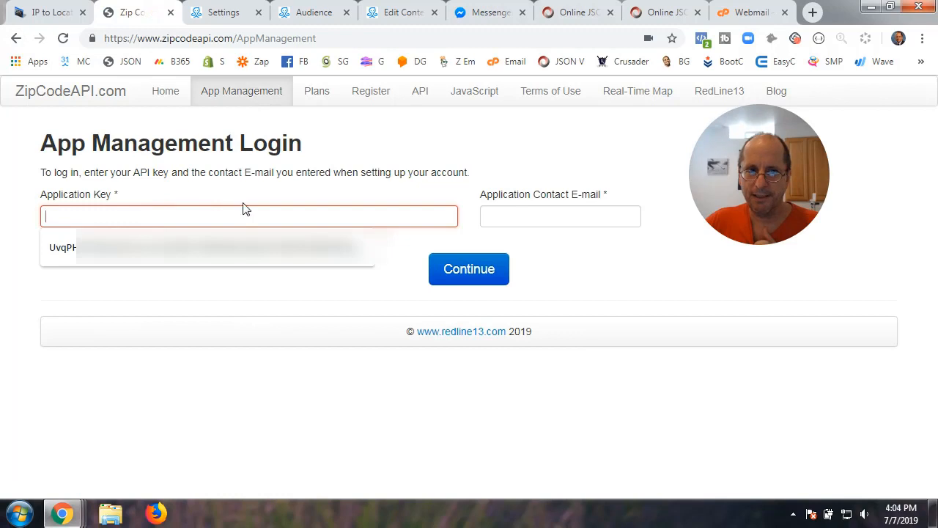
pyautogui.click(302, 204)
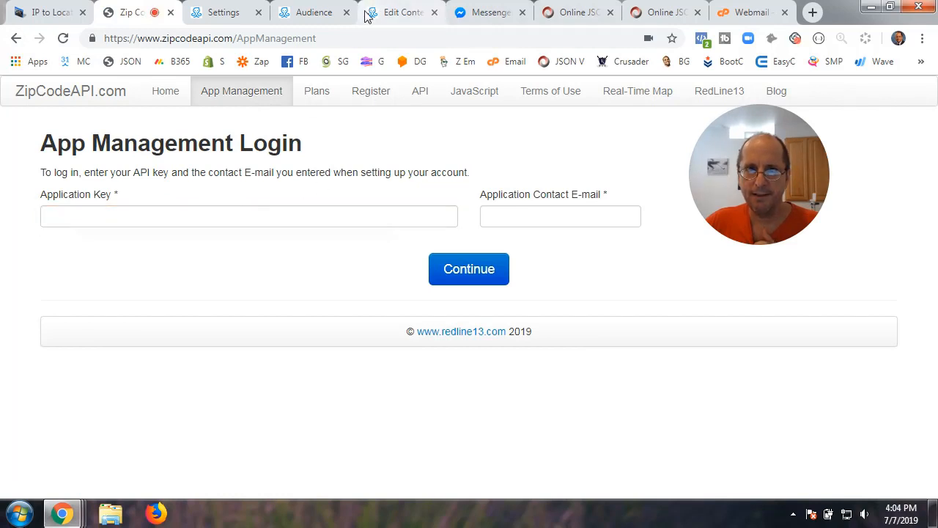
# Return to the ManyChat flow editor and save the external request with its current URL template.
pyautogui.click(399, 13)
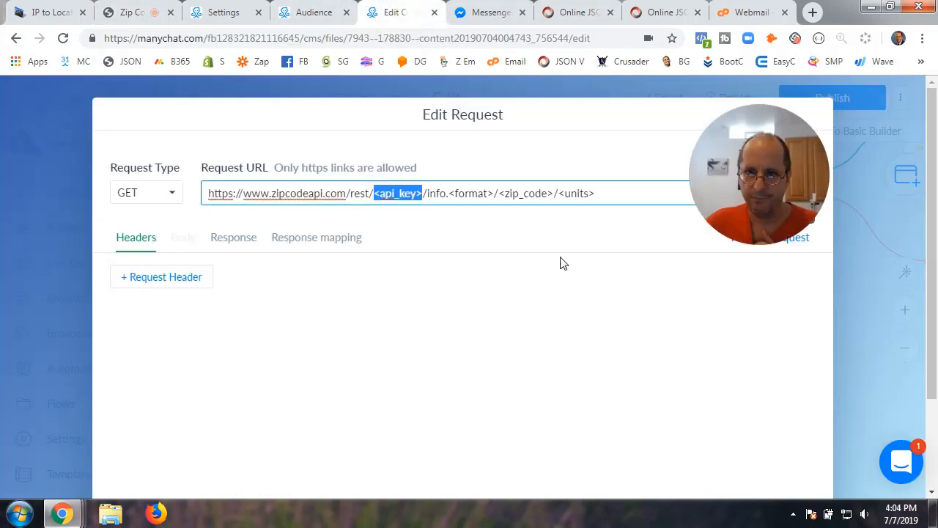
pyautogui.scroll(-3, 880, 334)
pyautogui.click(785, 455)
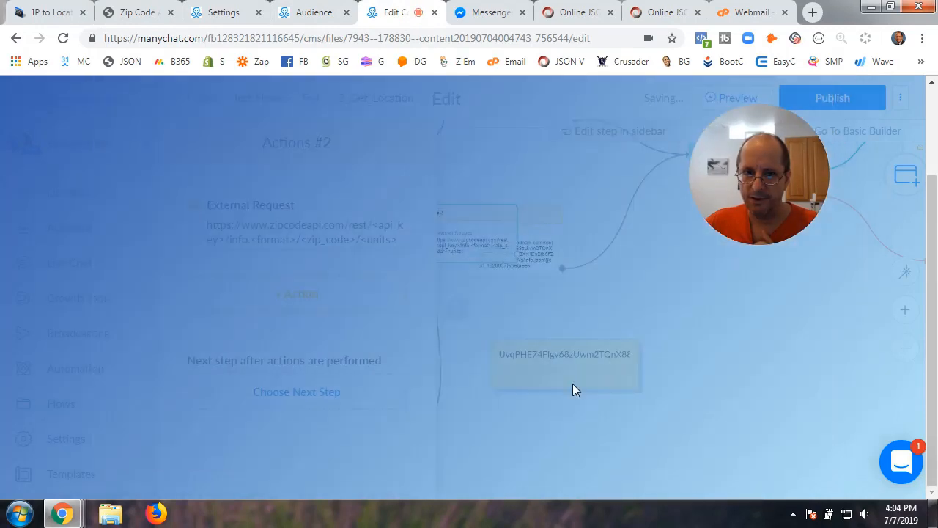
# Copy the application key from the yellow note above the Send Message step in the Z_Get_Location flow.
pyautogui.click(543, 324)
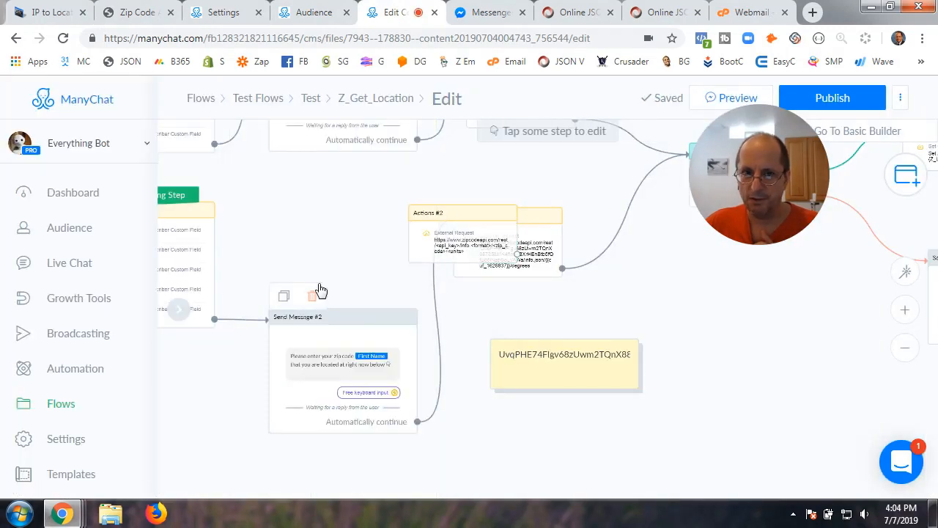
pyautogui.moveTo(300, 246); pyautogui.dragTo(695, 450)
pyautogui.click(360, 188)
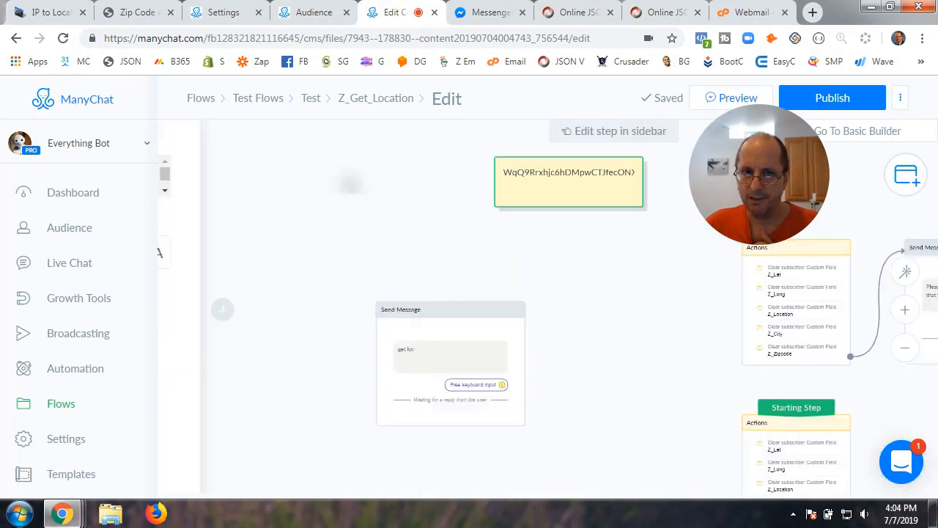
pyautogui.moveTo(195, 168); pyautogui.dragTo(389, 197)
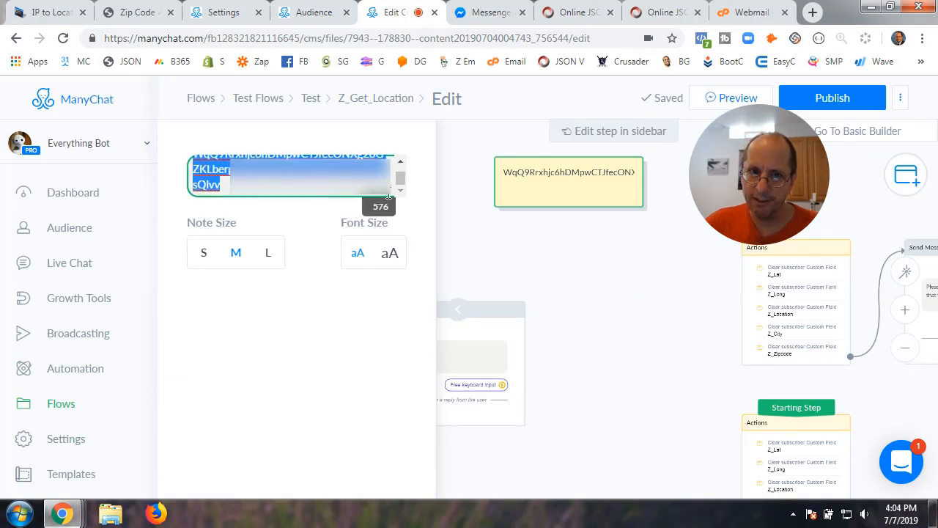
pyautogui.click(557, 252)
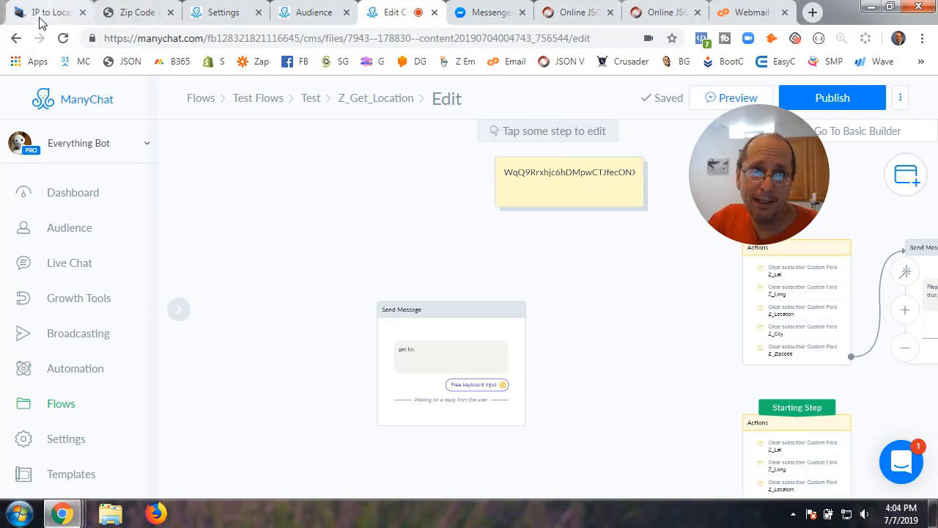
# Log in to ZipCodeAPI.com's App Management by pasting the application key and filling in the application contact e-mail.
pyautogui.click(130, 13)
pyautogui.click(212, 215)
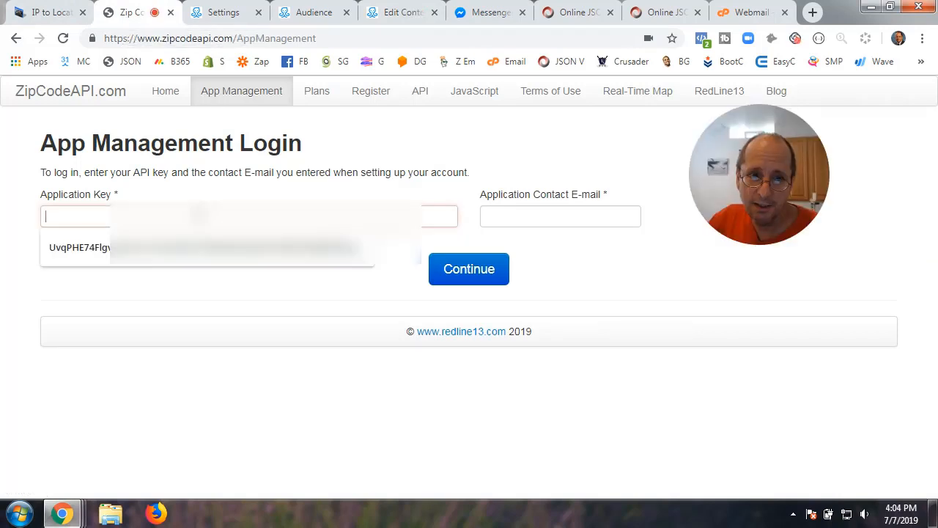
pyautogui.hotkey('ctrl', 'v')
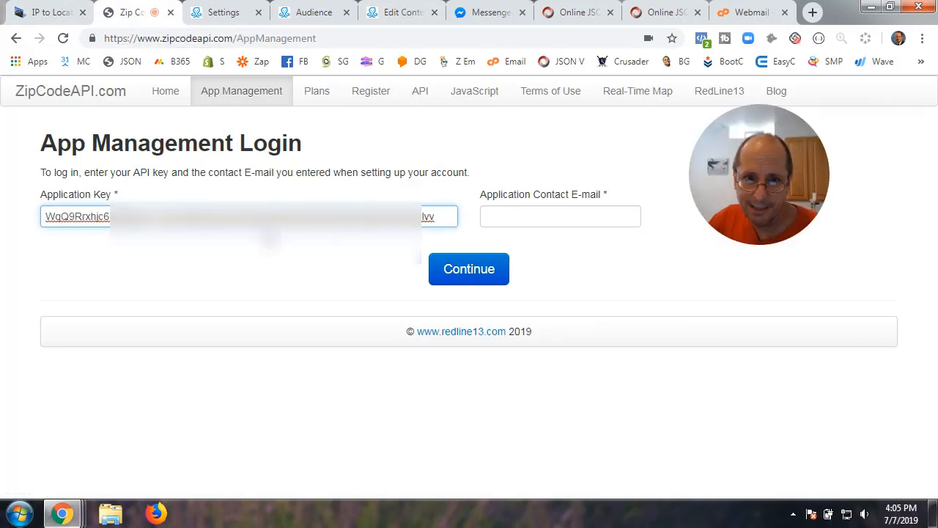
pyautogui.click(528, 218)
pyautogui.click(528, 247)
pyautogui.click(470, 269)
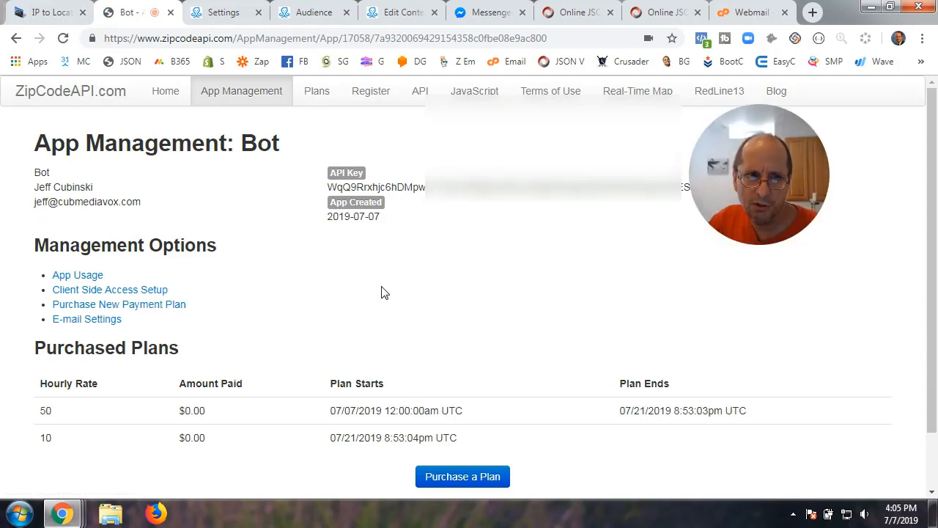
# Review the hourly rates, amounts paid and plan dates in the Bot app's Purchased Plans table.
pyautogui.scroll(-1, 381, 294)
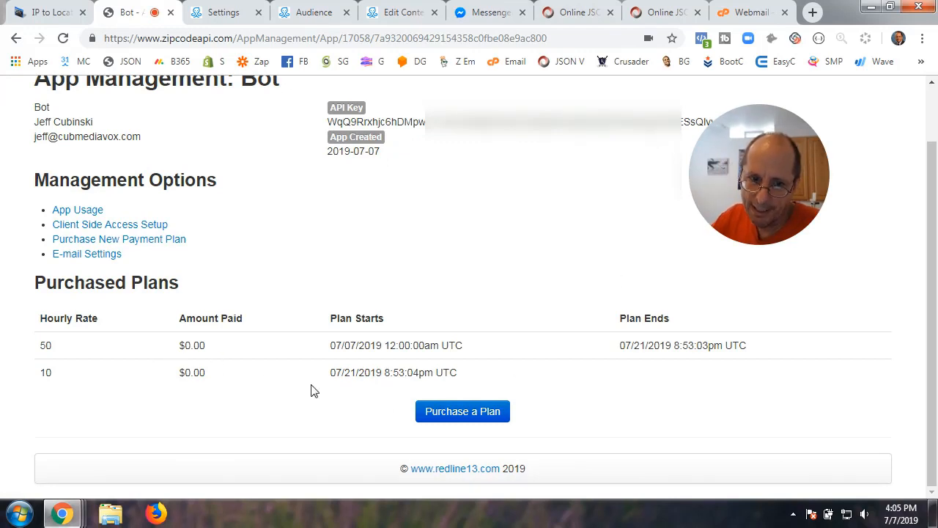
pyautogui.doubleClick(58, 380)
pyautogui.click(196, 377)
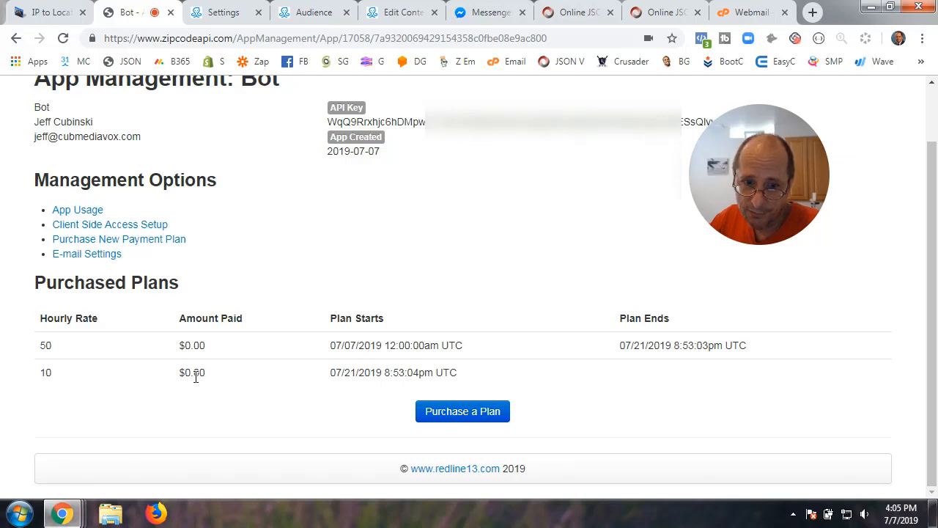
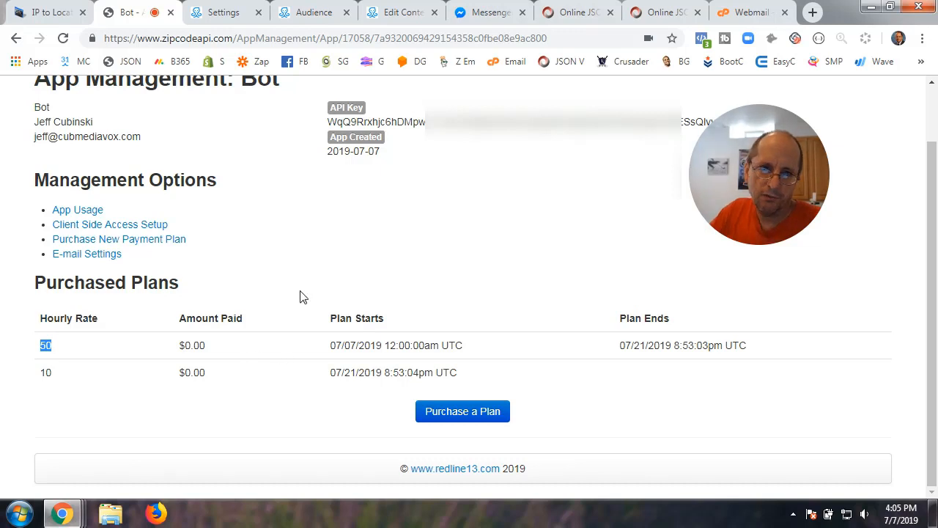
# Open the ZipCodeAPI.com Plans page in a new tab and compare the paid plans' request limits and yearly costs.
pyautogui.scroll(1, 388, 299)
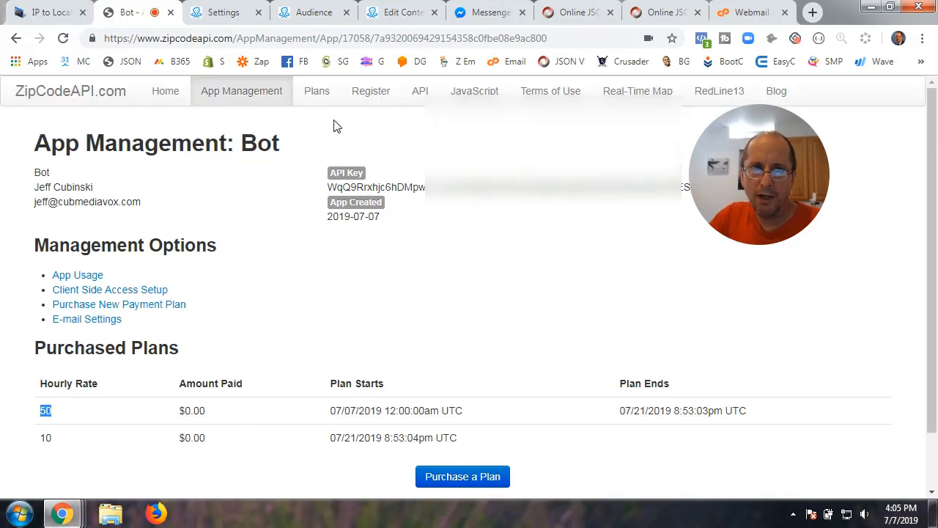
pyautogui.rightClick(313, 95)
pyautogui.click(327, 107)
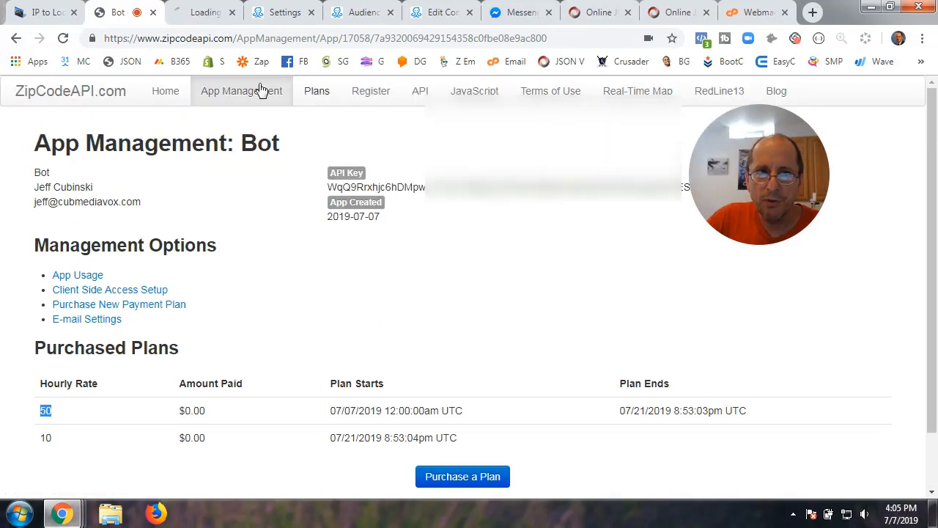
pyautogui.click(208, 15)
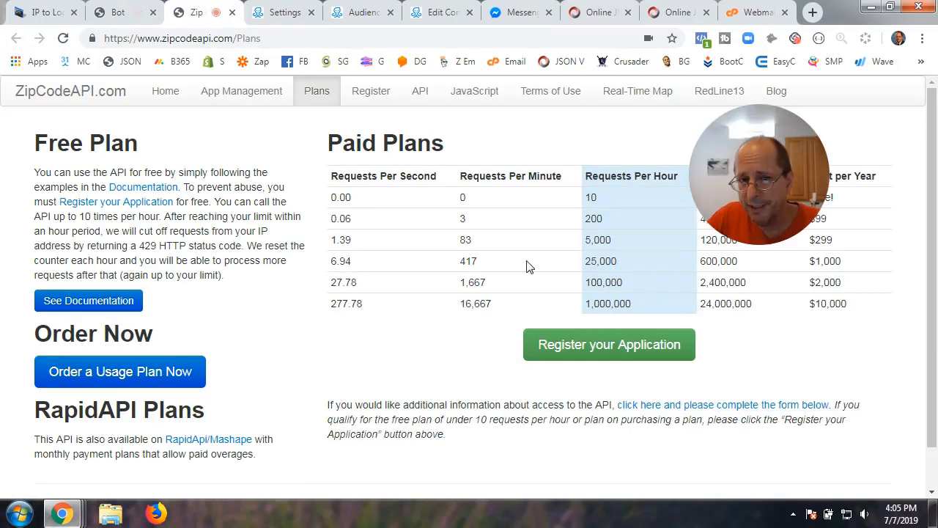
pyautogui.moveTo(746, 180); pyautogui.dragTo(813, 415)
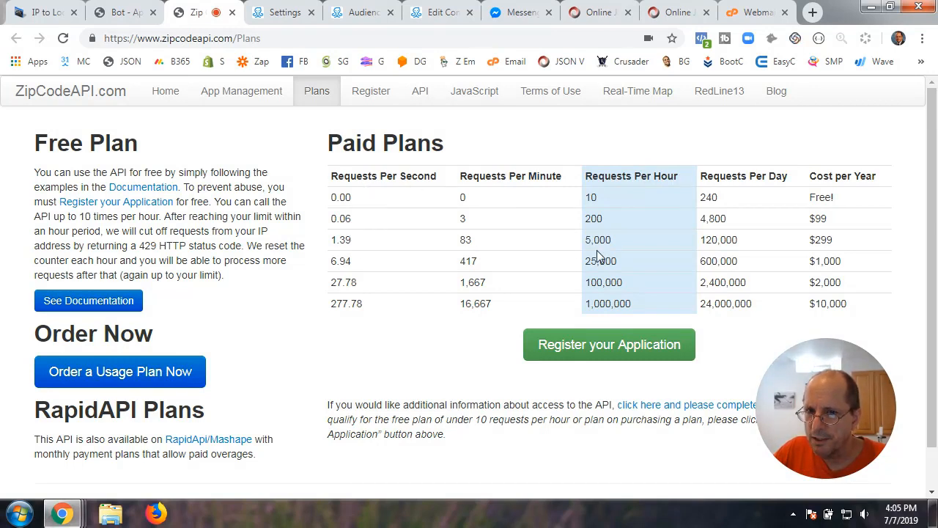
pyautogui.moveTo(612, 240); pyautogui.dragTo(587, 240)
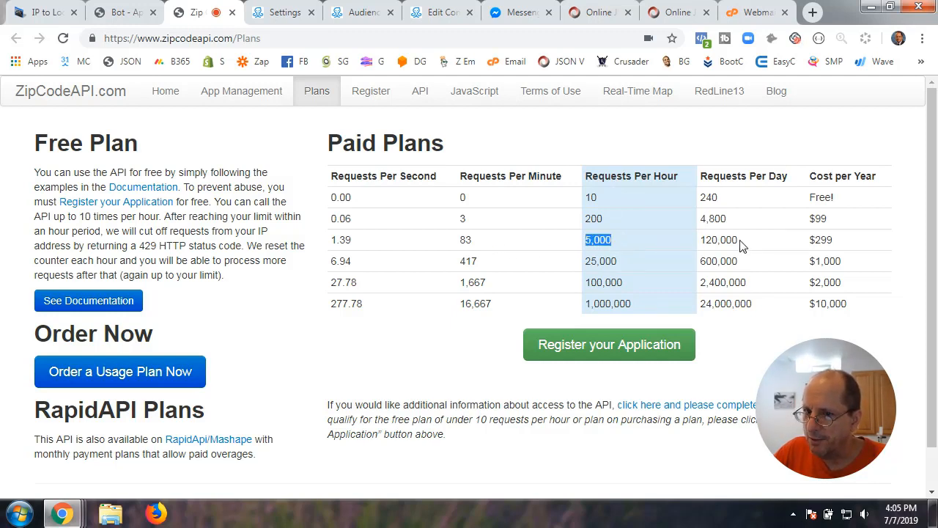
pyautogui.moveTo(741, 241); pyautogui.dragTo(702, 240)
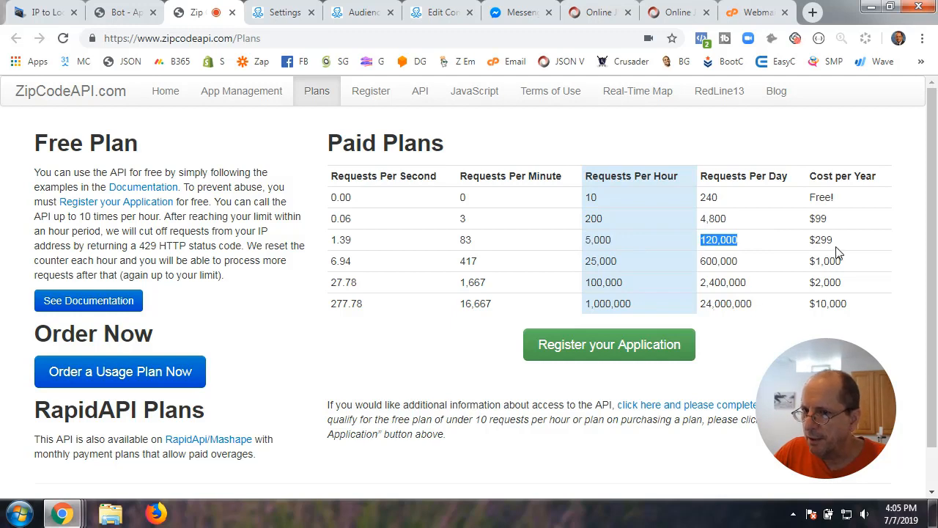
pyautogui.moveTo(835, 240); pyautogui.dragTo(814, 242)
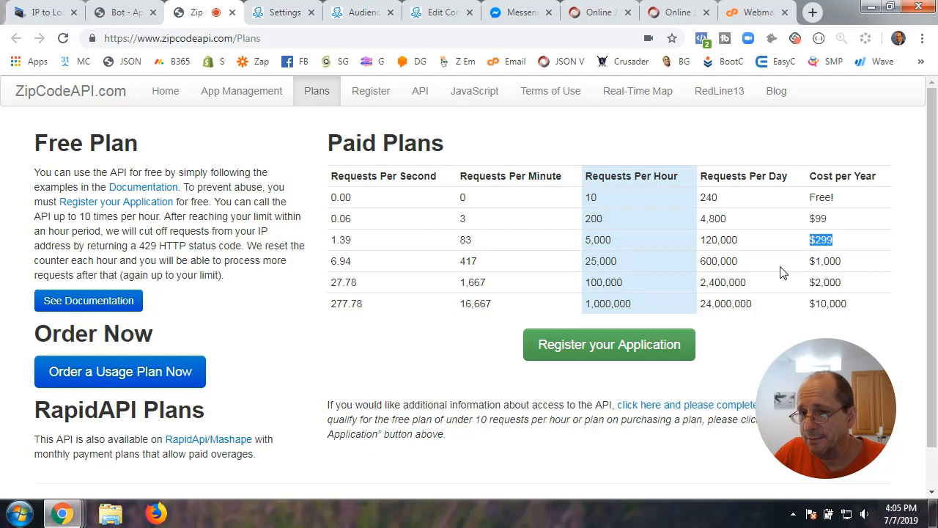
pyautogui.click(470, 220)
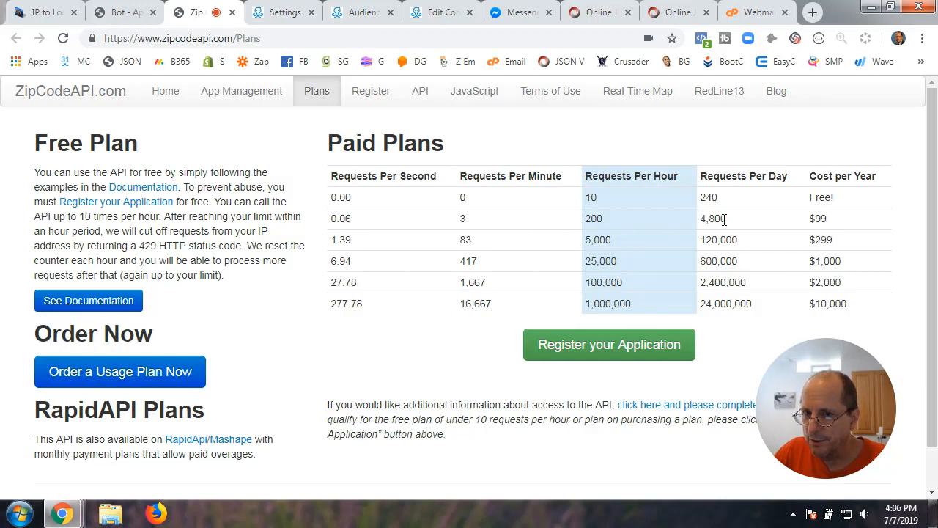
# Review the $99 plan's daily request limit and yearly cost, and close the ZipCodeAPI.com Plans page.
pyautogui.moveTo(724, 219); pyautogui.dragTo(699, 225)
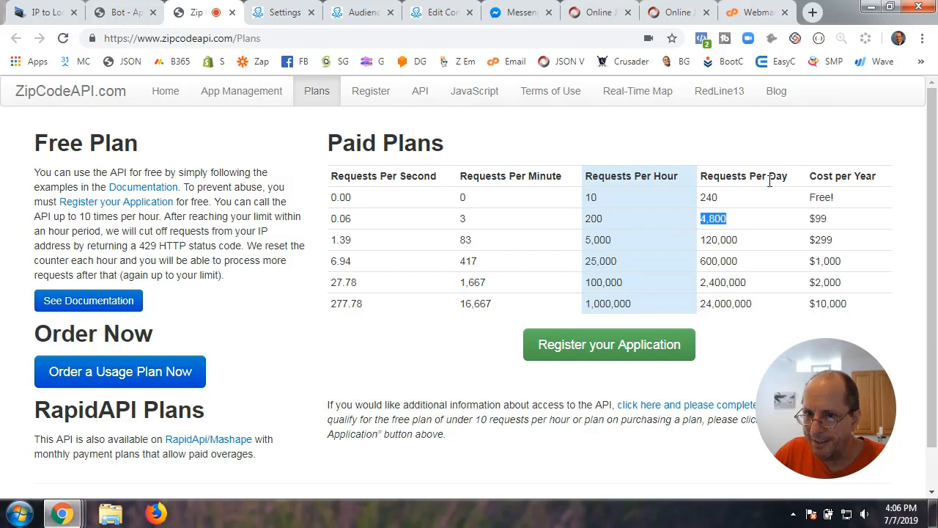
pyautogui.moveTo(828, 219); pyautogui.dragTo(800, 224)
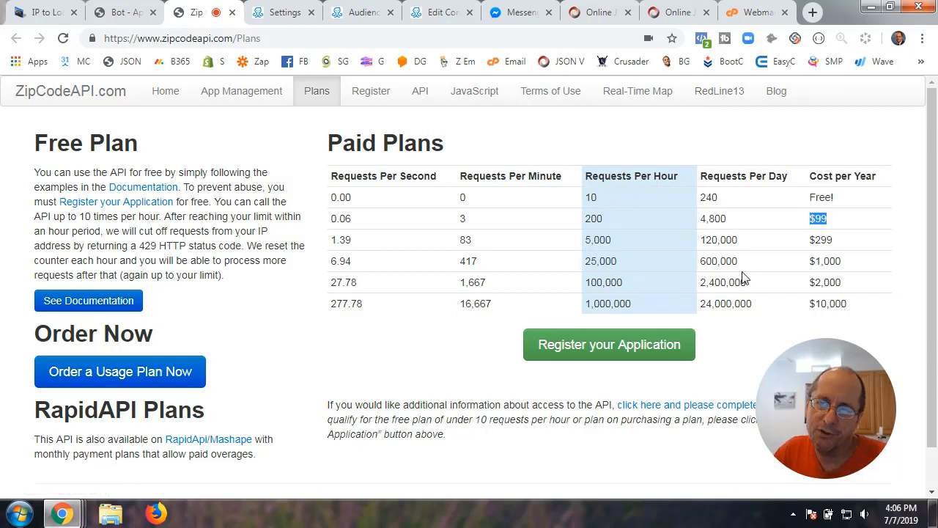
pyautogui.click(593, 154)
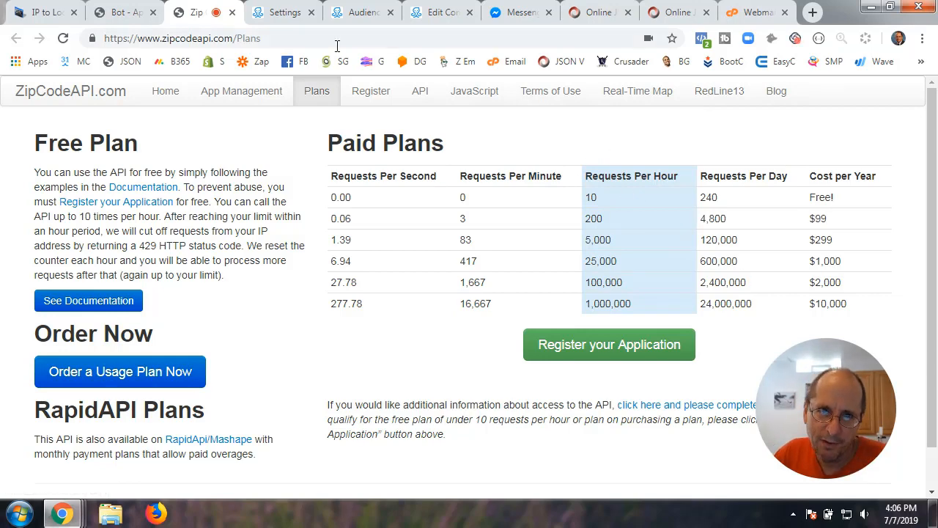
pyautogui.click(231, 13)
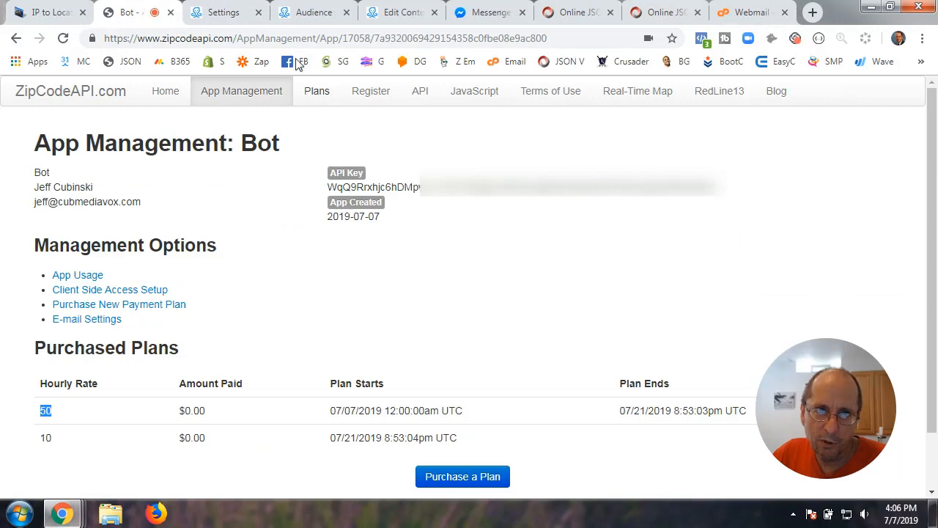
# Return to the Z_Get_Location flow in ManyChat and open the Actions #2 step's external request for editing.
pyautogui.click(361, 12)
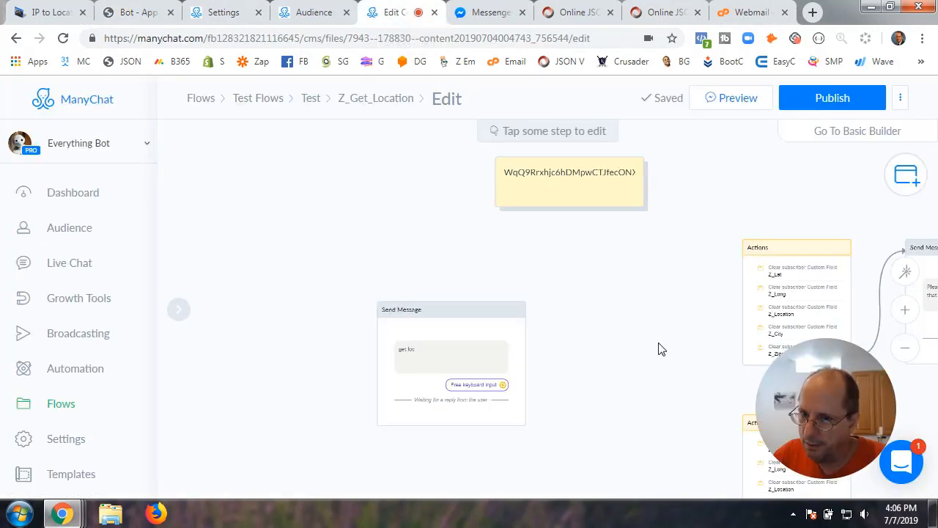
pyautogui.moveTo(659, 341); pyautogui.dragTo(296, 248)
pyautogui.moveTo(546, 291); pyautogui.dragTo(337, 271)
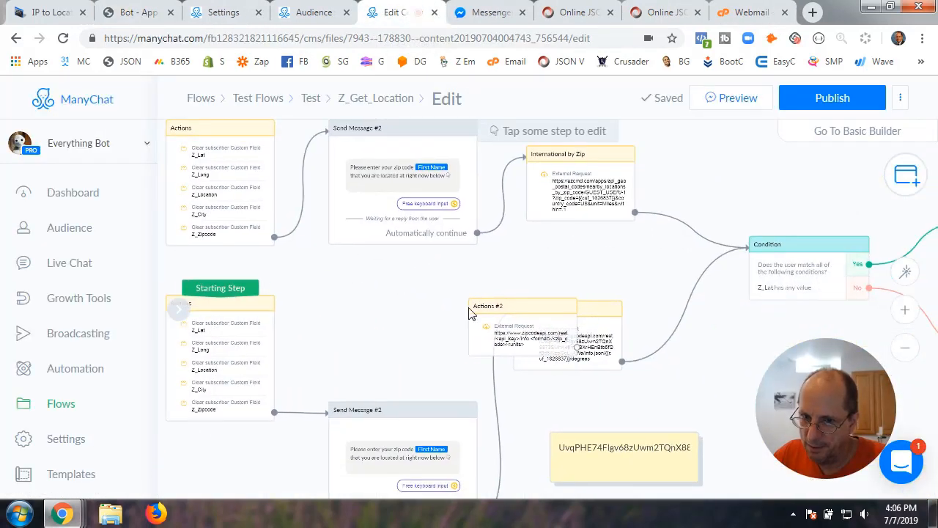
pyautogui.click(524, 333)
pyautogui.click(278, 236)
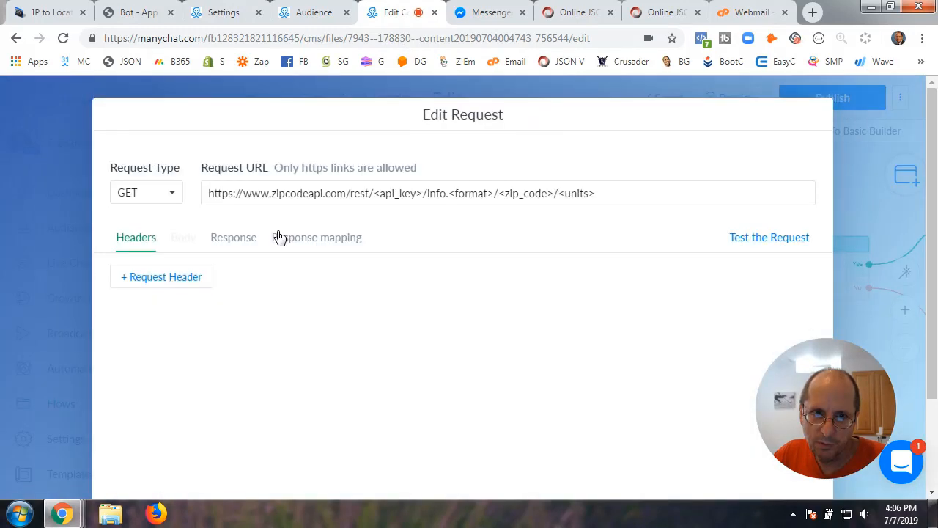
# Copy the API key from ZipCodeAPI.com's App Management page and paste it over the <api_key> placeholder in ManyChat's request URL.
pyautogui.click(155, 14)
pyautogui.moveTo(331, 187); pyautogui.dragTo(722, 196)
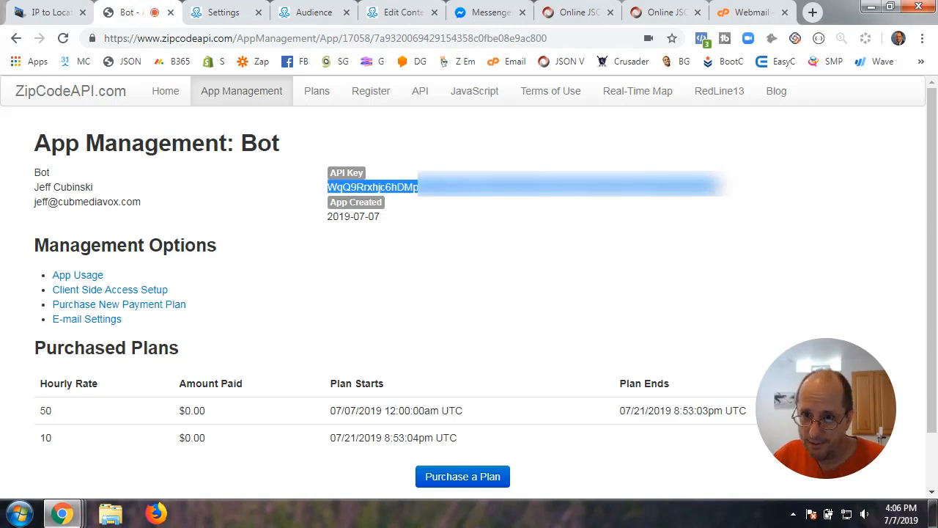
pyautogui.click(385, 14)
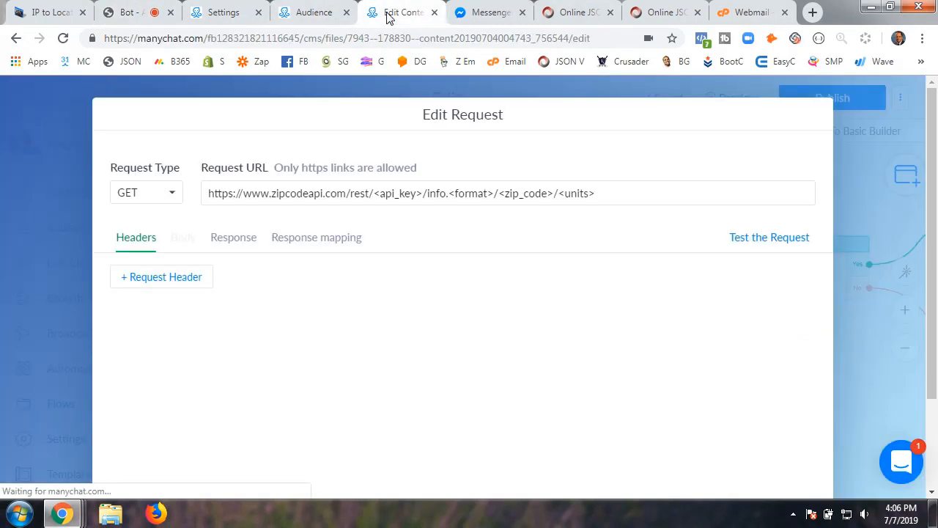
pyautogui.moveTo(374, 194); pyautogui.dragTo(422, 197)
pyautogui.hotkey('ctrl', 'v')
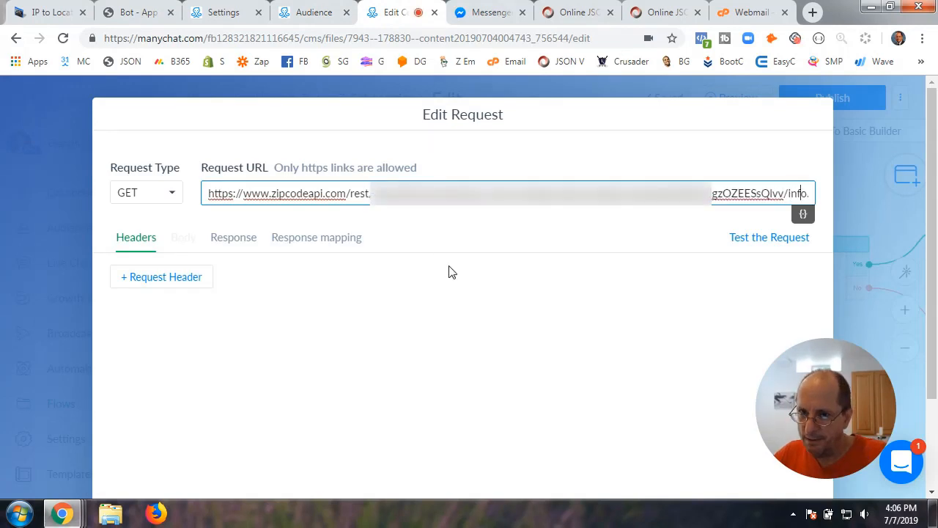
pyautogui.press('Right')
pyautogui.press('Right')
pyautogui.press('Right')
pyautogui.press('Right')
pyautogui.press('Right')
pyautogui.press('Right')
pyautogui.press('Right')
pyautogui.press('Right')
pyautogui.press('Right')
pyautogui.press('Right')
pyautogui.press('Right')
pyautogui.press('Right')
pyautogui.press('Right')
pyautogui.press('Right')
pyautogui.press('Right')
pyautogui.press('Right')
pyautogui.press('Right')
pyautogui.press('Right')
pyautogui.press('Right')
pyautogui.press('Right')
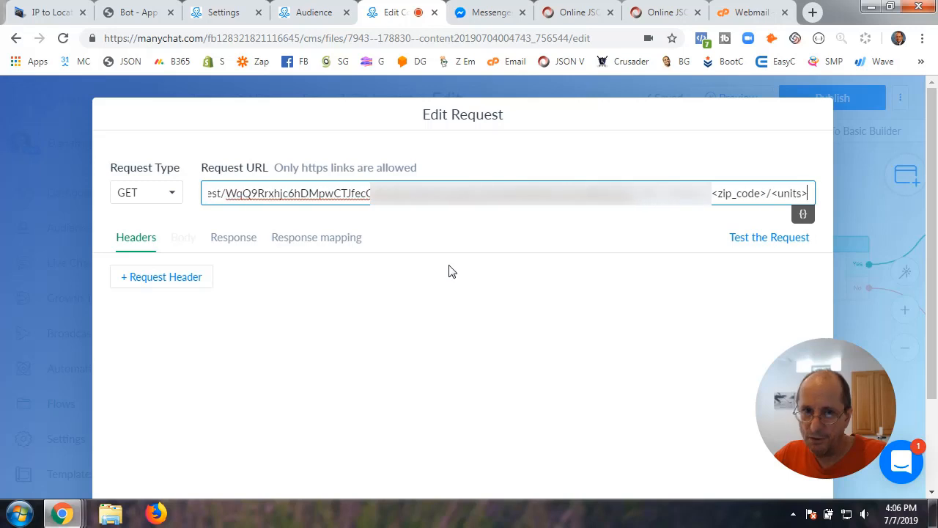
# Open ZipCodeAPI.com's API documentation and examine the request URL under Zip Code to Location Information.
pyautogui.click(140, 12)
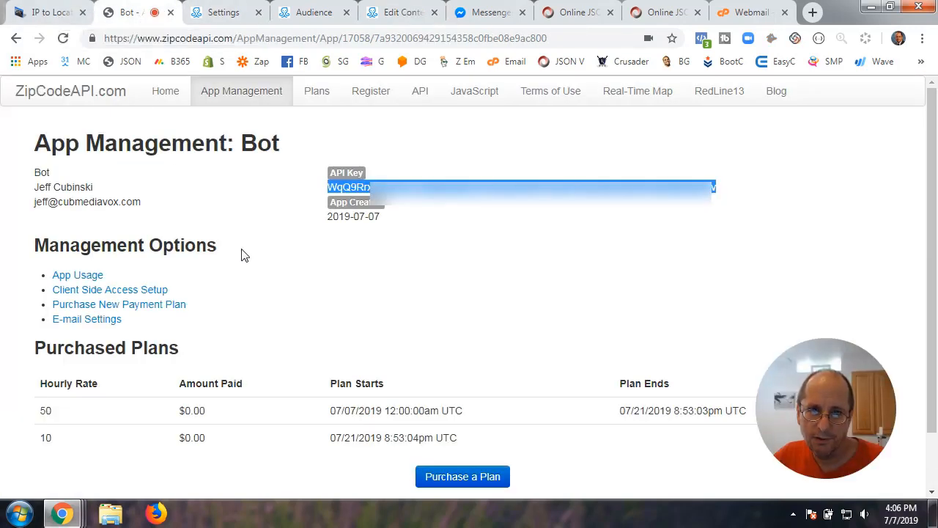
pyautogui.click(417, 96)
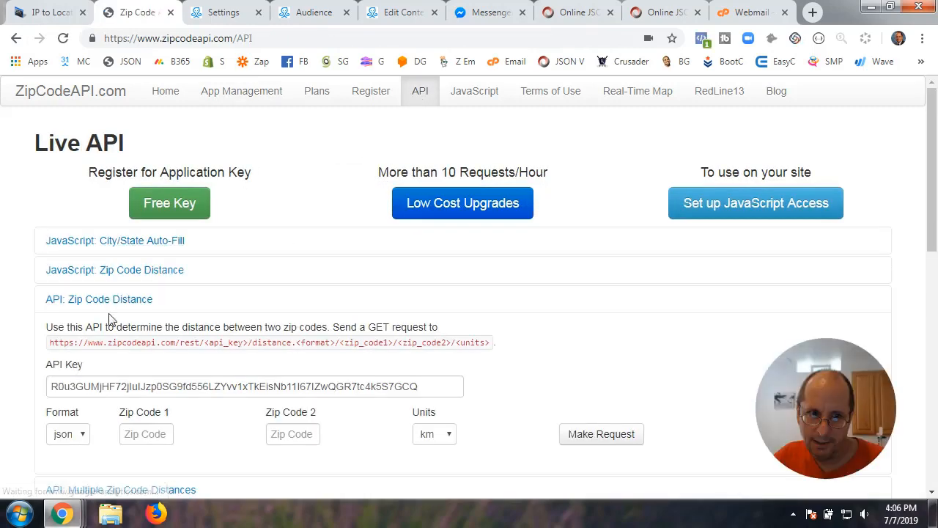
pyautogui.click(147, 301)
pyautogui.scroll(-2, 202, 305)
pyautogui.scroll(-2, 202, 305)
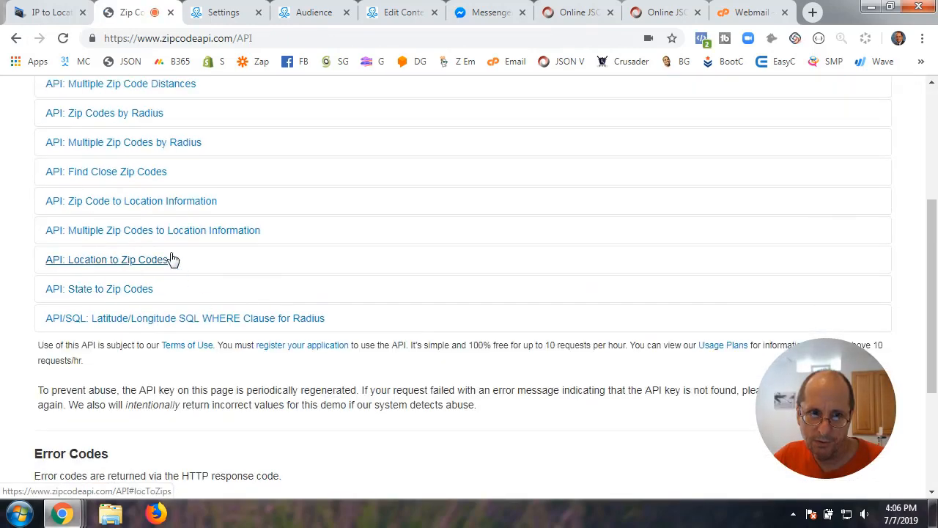
pyautogui.click(159, 202)
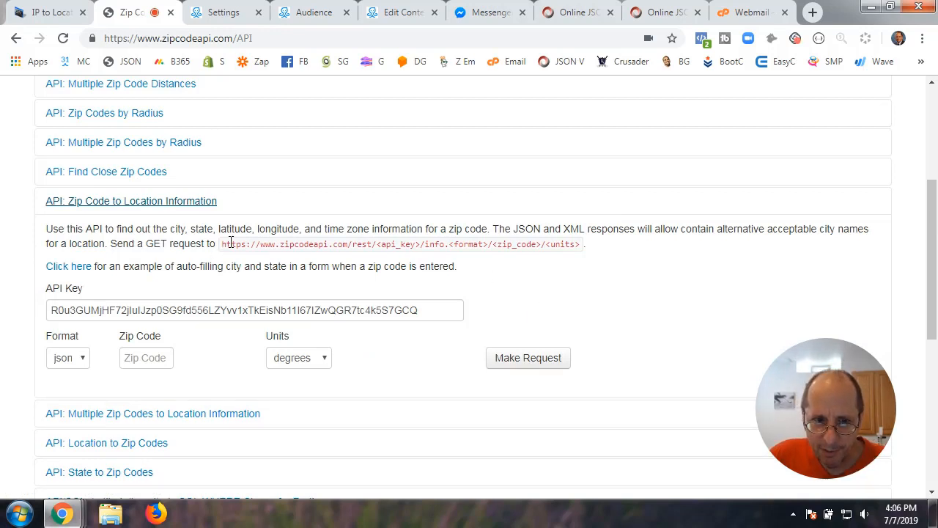
pyautogui.moveTo(224, 244); pyautogui.dragTo(594, 258)
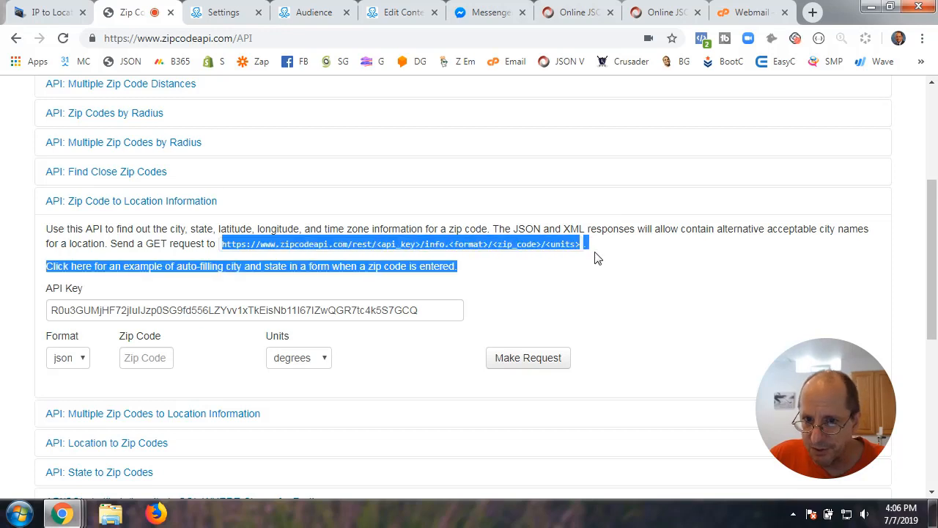
pyautogui.click(531, 292)
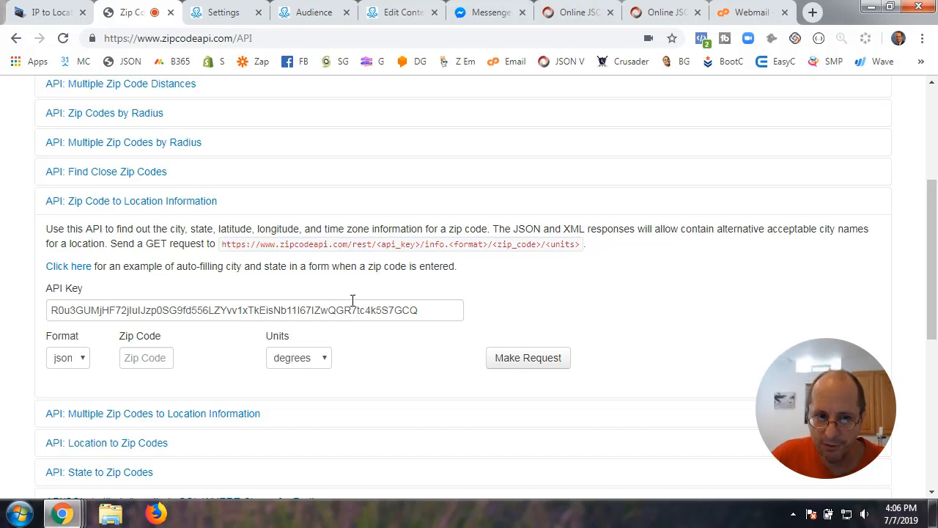
# Check the available response formats, keep json, and locate the matching <format> placeholder in the documented URL.
pyautogui.click(80, 358)
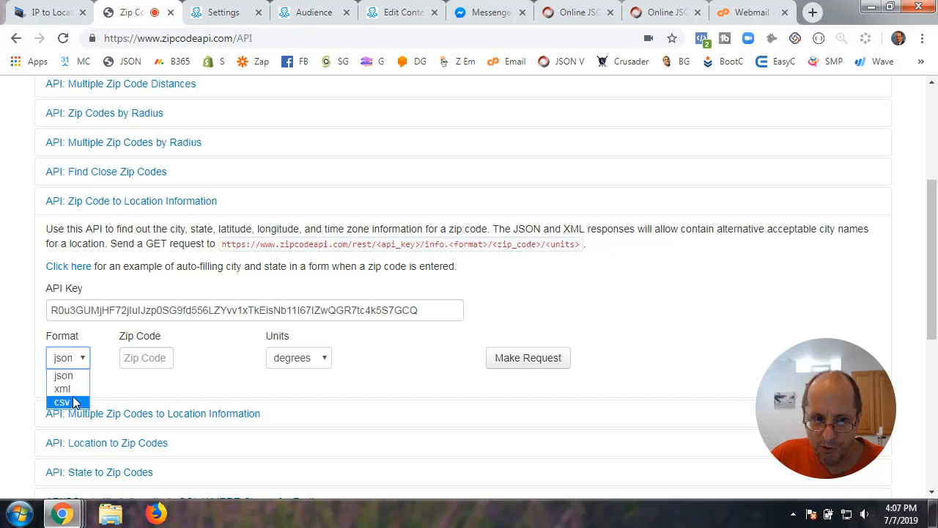
pyautogui.click(84, 374)
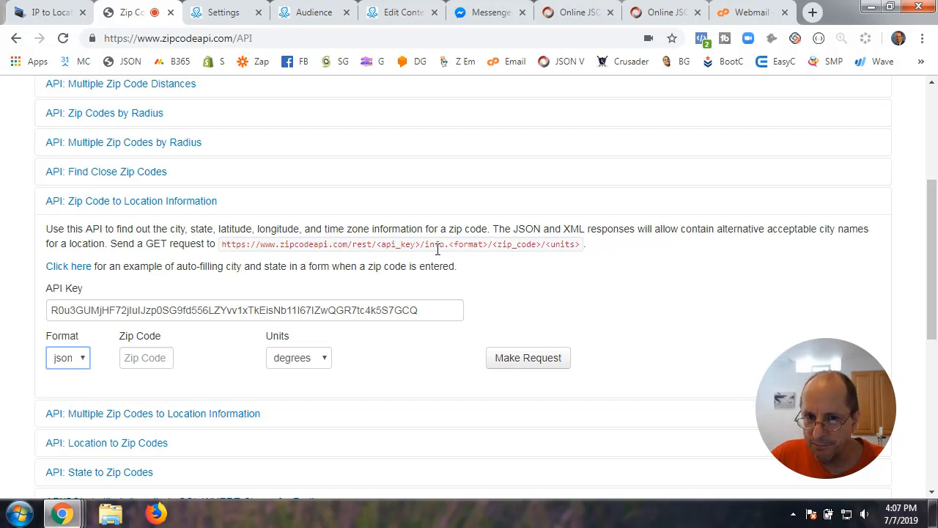
pyautogui.moveTo(448, 247); pyautogui.dragTo(483, 248)
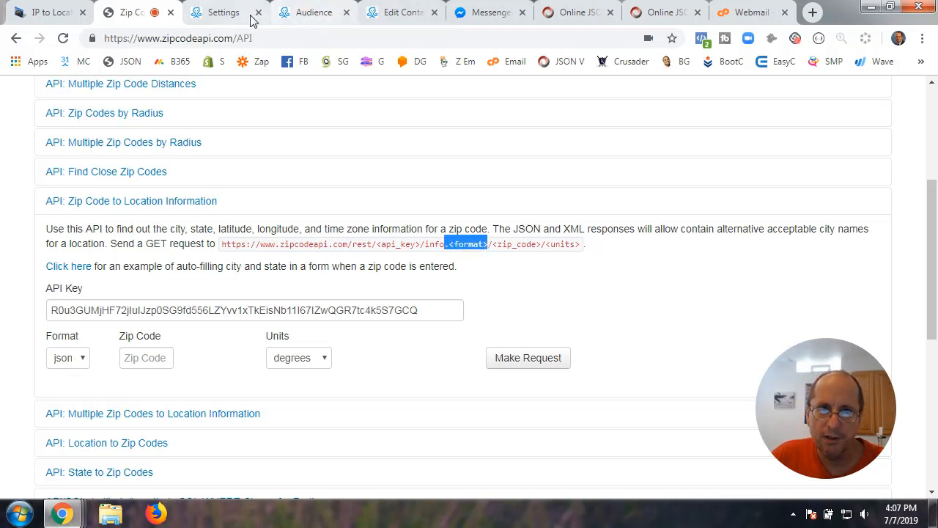
# Replace the <format> placeholder in ManyChat's request URL with json.
pyautogui.click(399, 15)
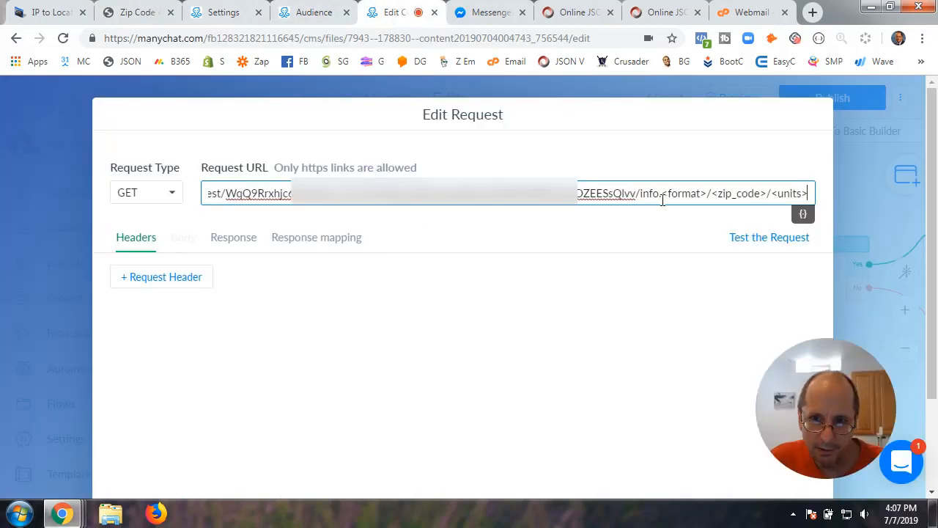
pyautogui.moveTo(663, 195); pyautogui.dragTo(706, 195)
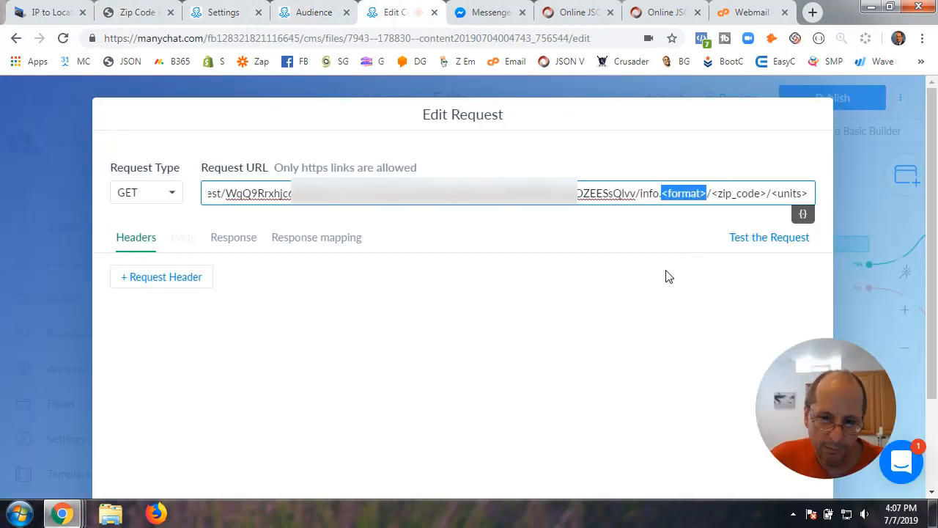
pyautogui.write('json')
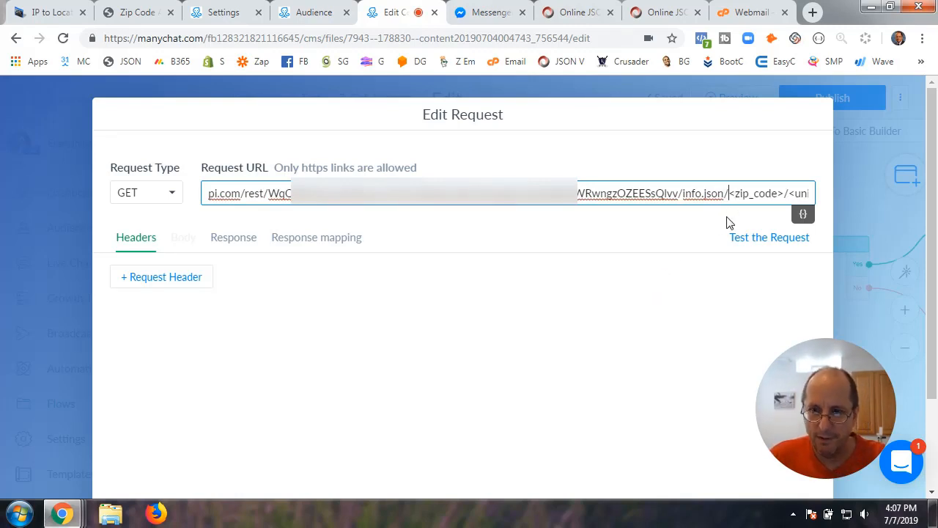
pyautogui.press('End')
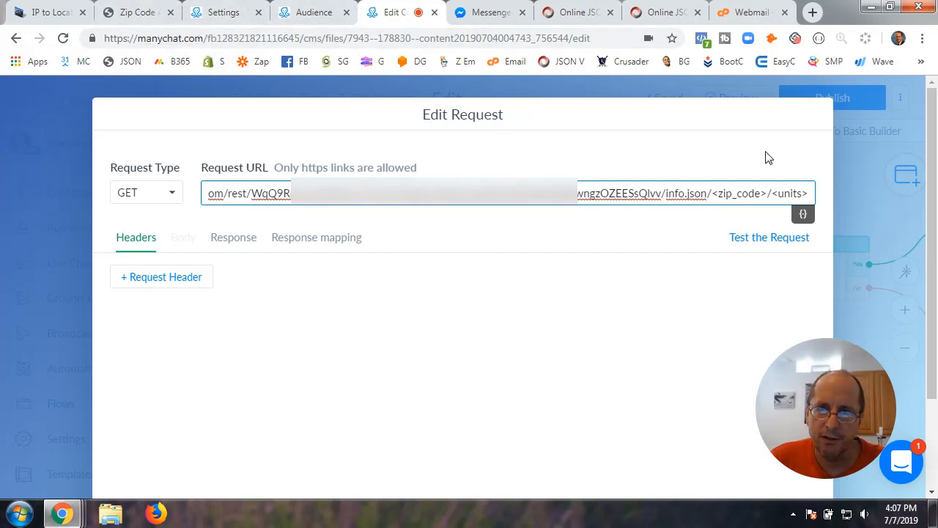
# Replace the <zip_code> placeholder in the request URL with the Z_Zipcode custom user field, keeping /<units> after it.
pyautogui.moveTo(714, 195); pyautogui.dragTo(760, 195)
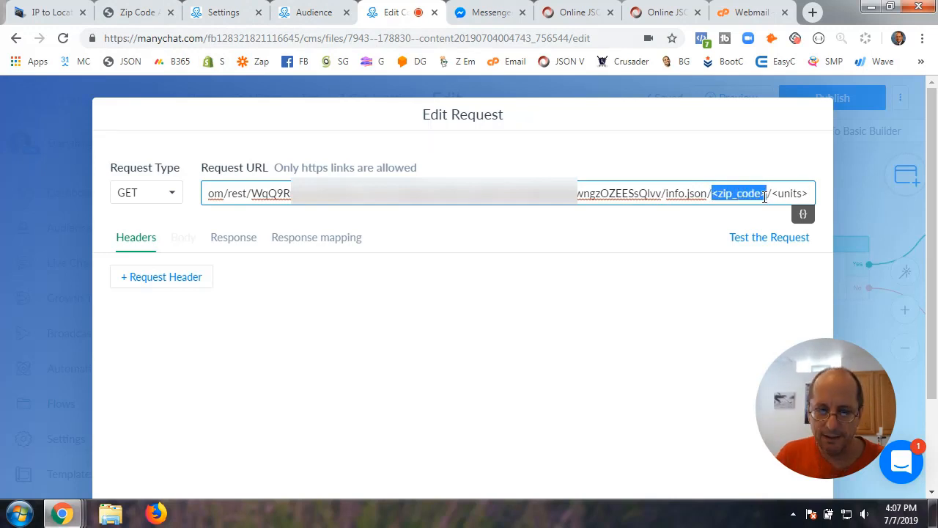
pyautogui.press('BackSpace')
pyautogui.click(803, 214)
pyautogui.click(766, 170)
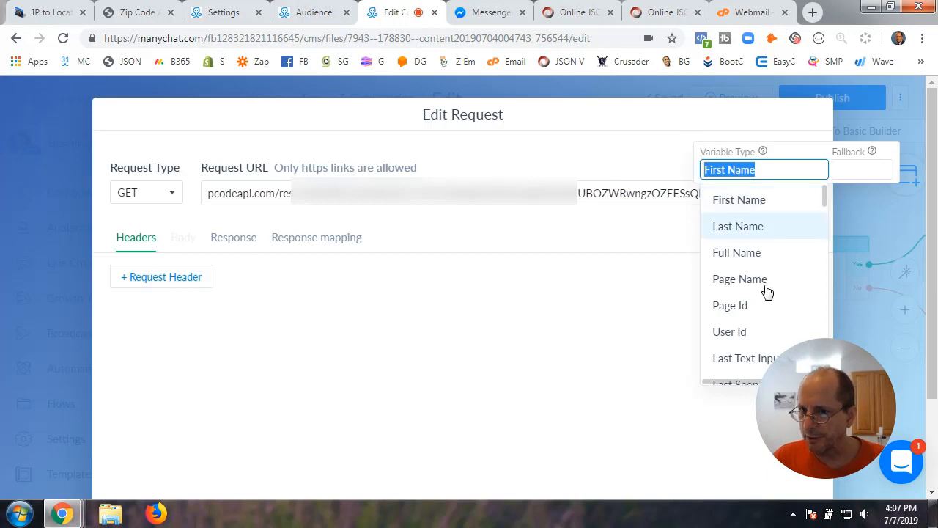
pyautogui.scroll(-1, 766, 292)
pyautogui.scroll(-2, 765, 292)
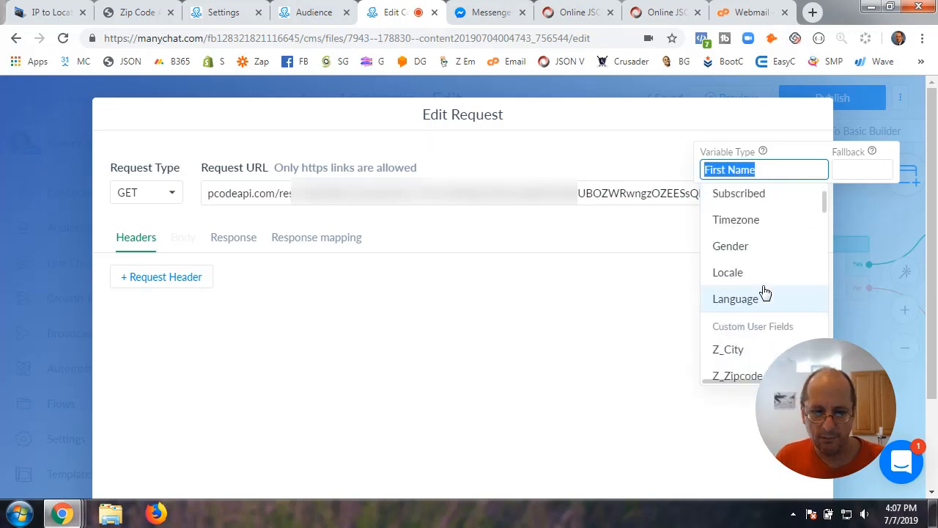
pyautogui.write('Z_')
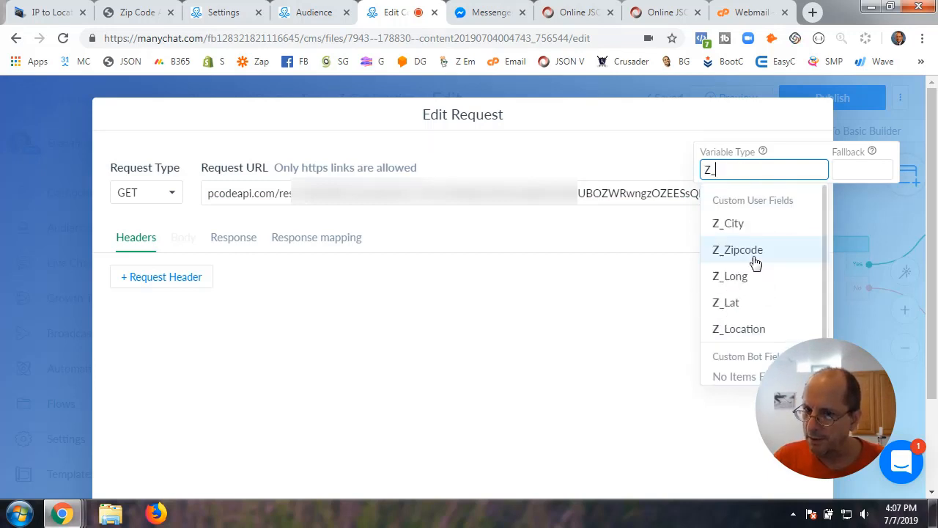
pyautogui.click(752, 251)
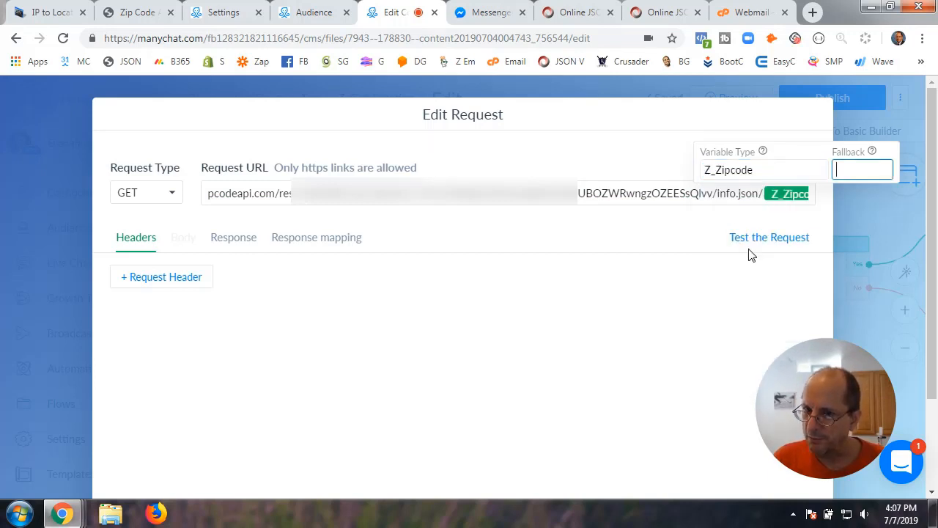
pyautogui.click(675, 193)
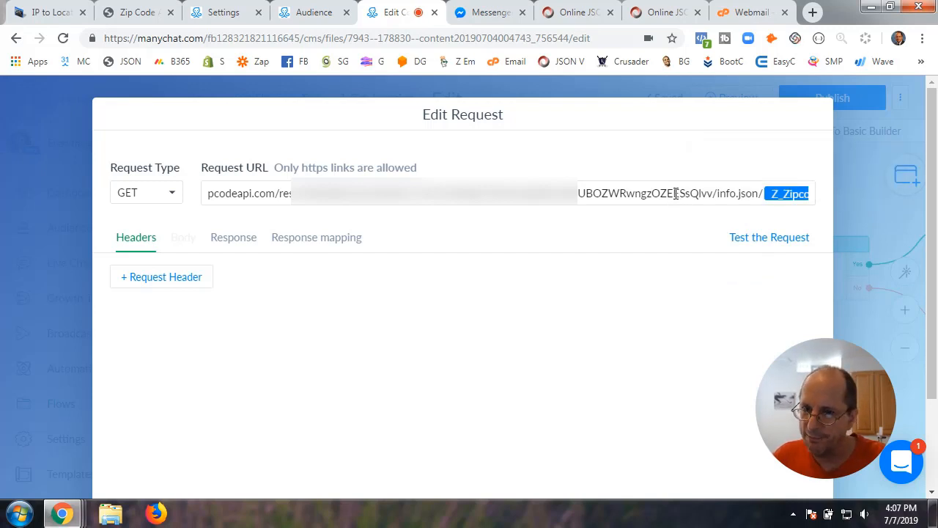
pyautogui.click(677, 193)
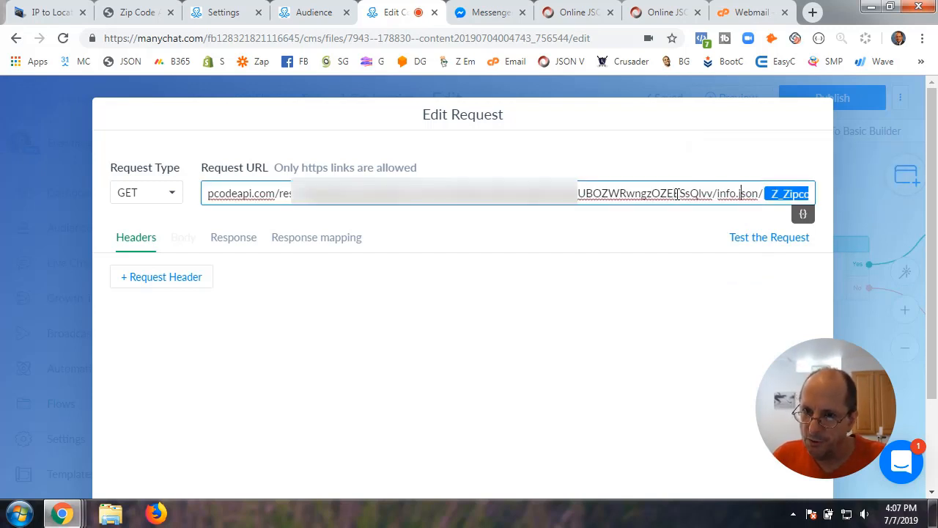
pyautogui.press('End')
pyautogui.write('/<units>')
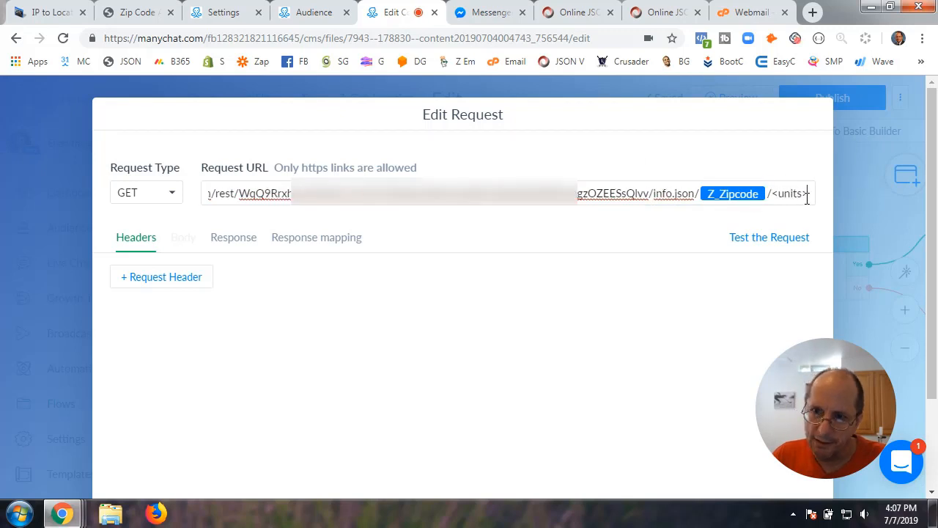
# Check the Units options for Zip Code to Location Information on ZipCodeAPI.com and keep degrees.
pyautogui.click(143, 14)
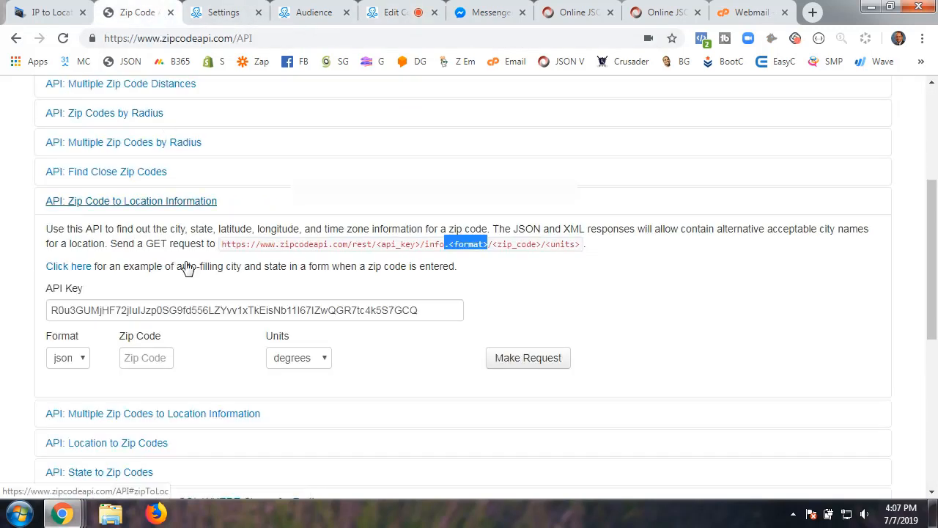
pyautogui.click(325, 364)
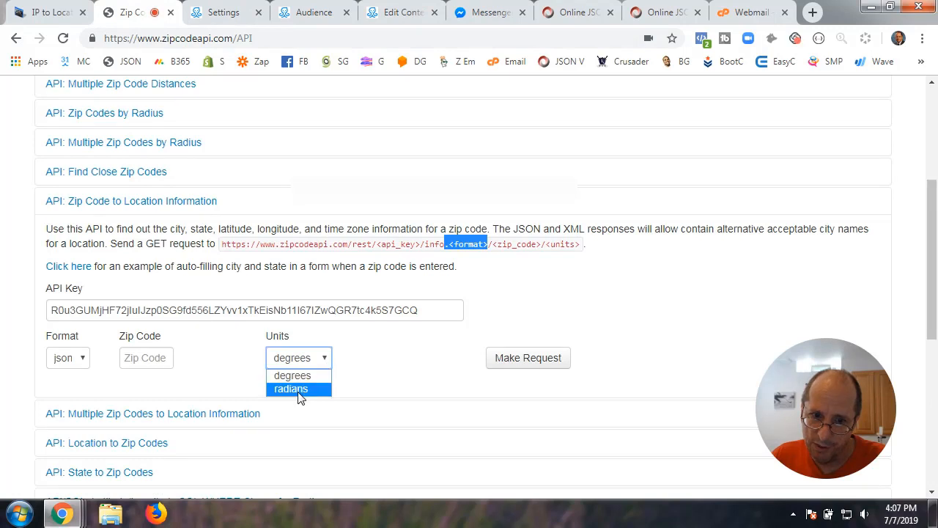
pyautogui.click(317, 370)
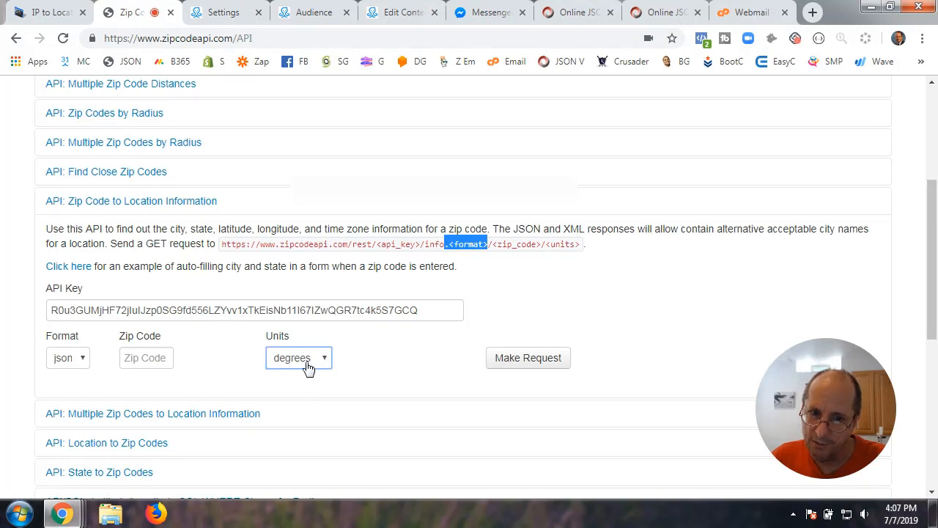
# Replace the <units> placeholder at the end of ManyChat's request URL with degrees, matching the Units option on ZipCodeAPI.com.
pyautogui.click(317, 366)
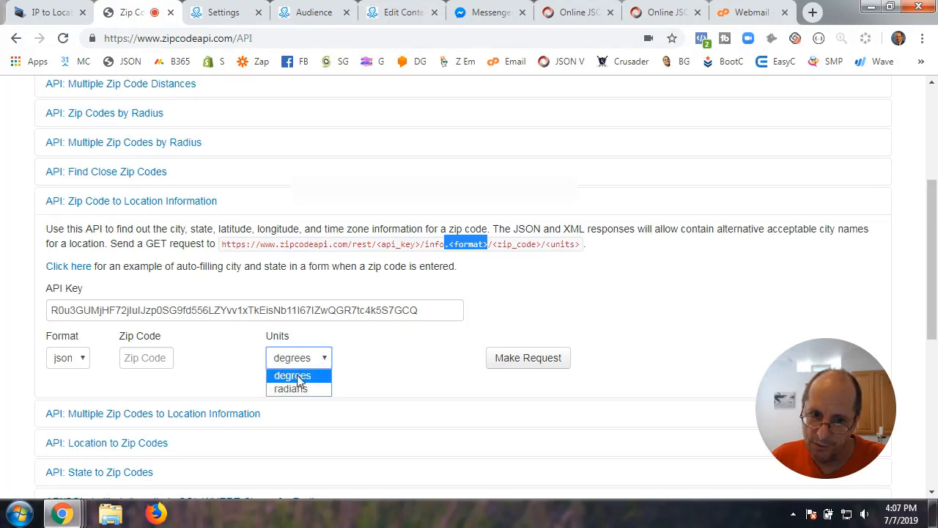
pyautogui.click(297, 375)
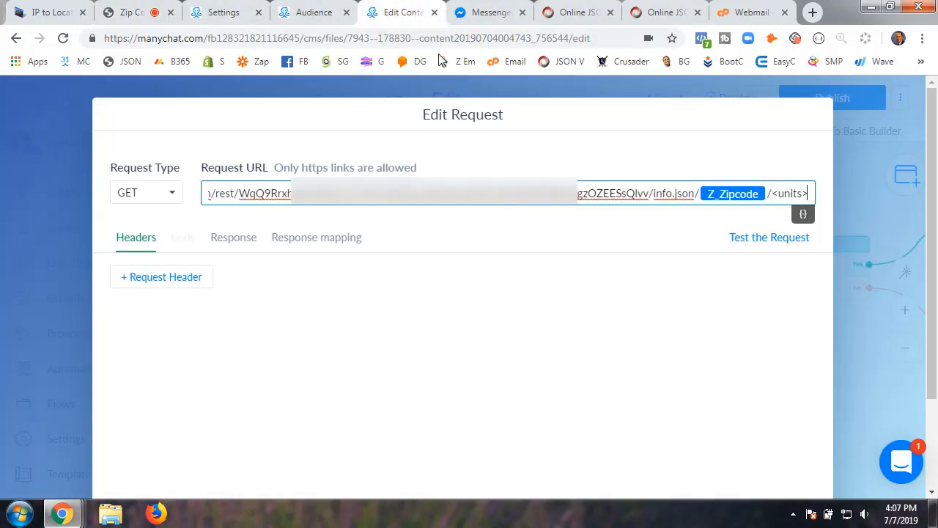
pyautogui.click(399, 12)
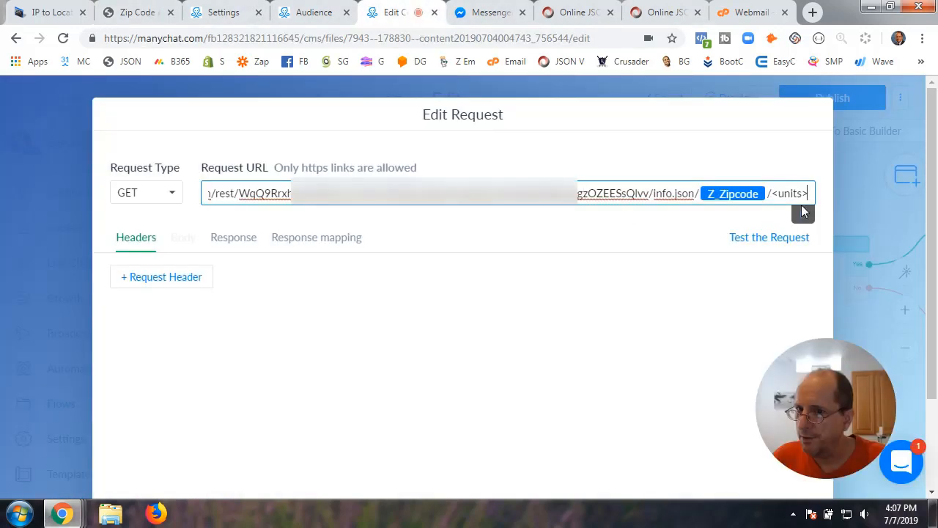
pyautogui.hotkey('shift', 'Left')
pyautogui.hotkey('shift', 'Left')
pyautogui.hotkey('shift', 'Left')
pyautogui.hotkey('shift', 'Left')
pyautogui.hotkey('shift', 'Left')
pyautogui.hotkey('shift', 'Left')
pyautogui.hotkey('shift', 'Left')
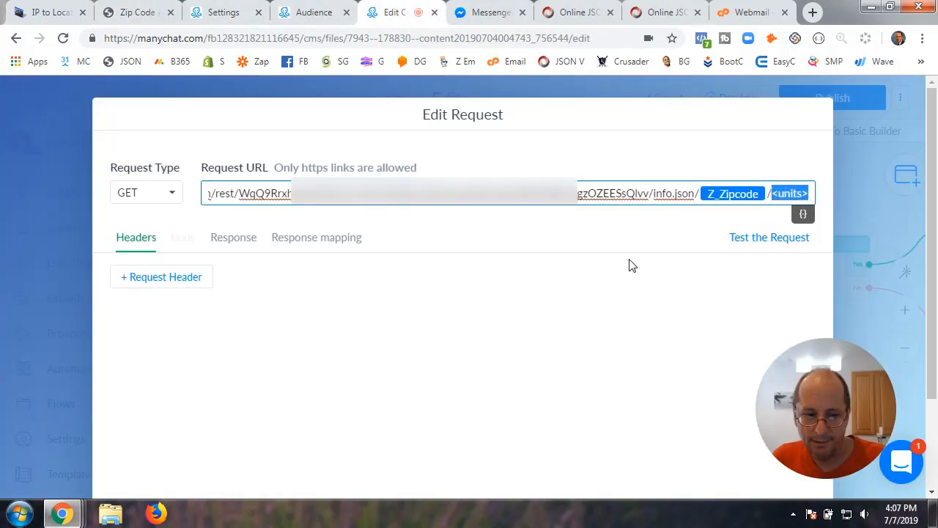
pyautogui.write('degree')
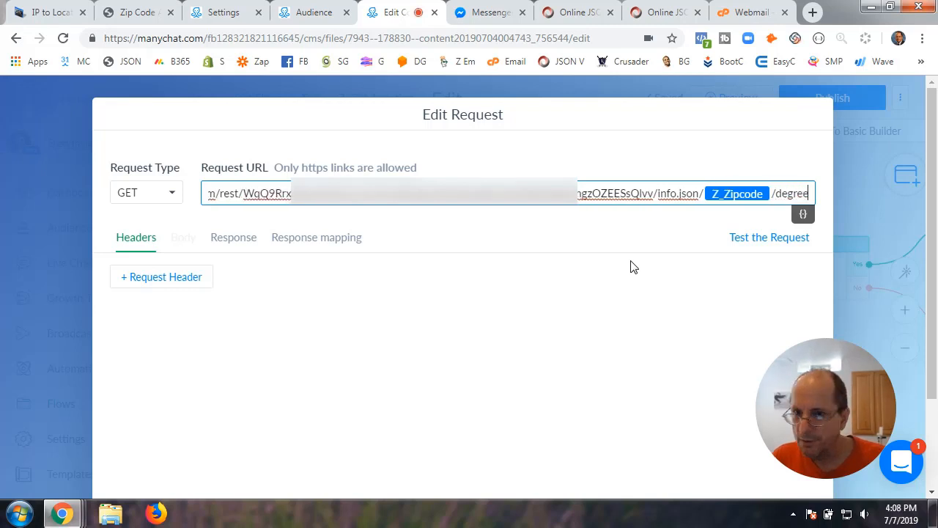
pyautogui.write('s')
pyautogui.click(535, 227)
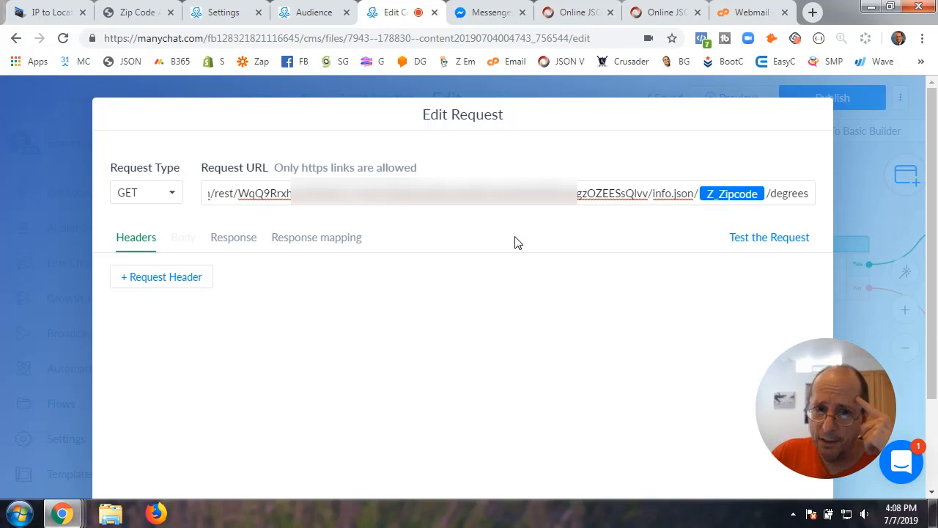
# Test the external request and copy the complete JSON from its response body.
pyautogui.click(737, 237)
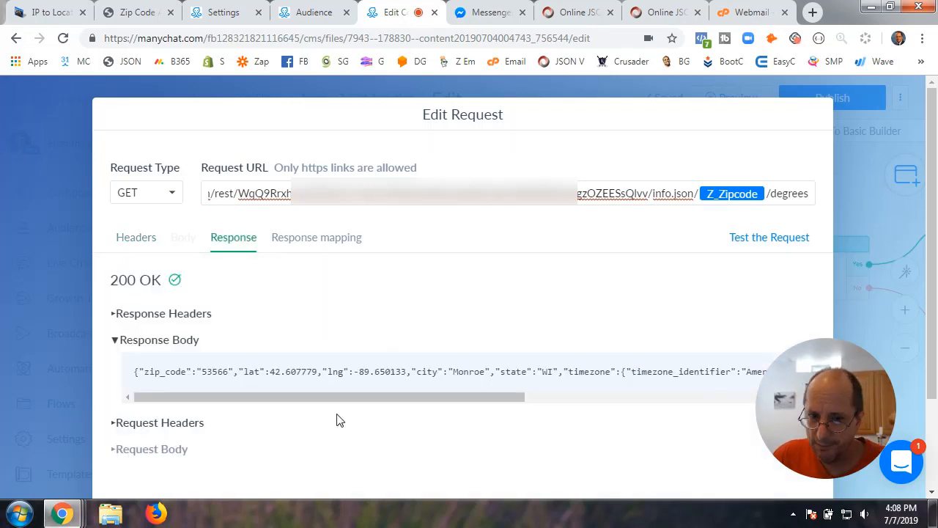
pyautogui.moveTo(325, 399); pyautogui.dragTo(296, 416)
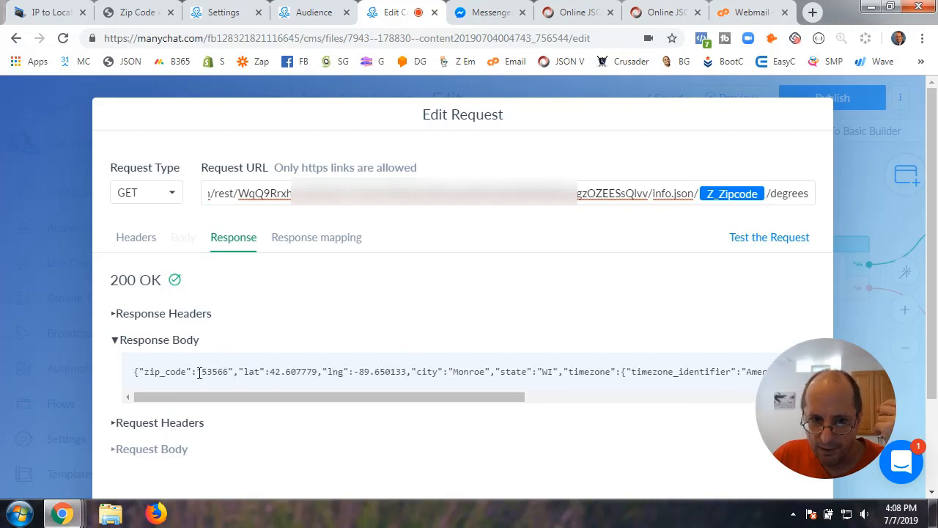
pyautogui.moveTo(205, 372); pyautogui.dragTo(225, 373)
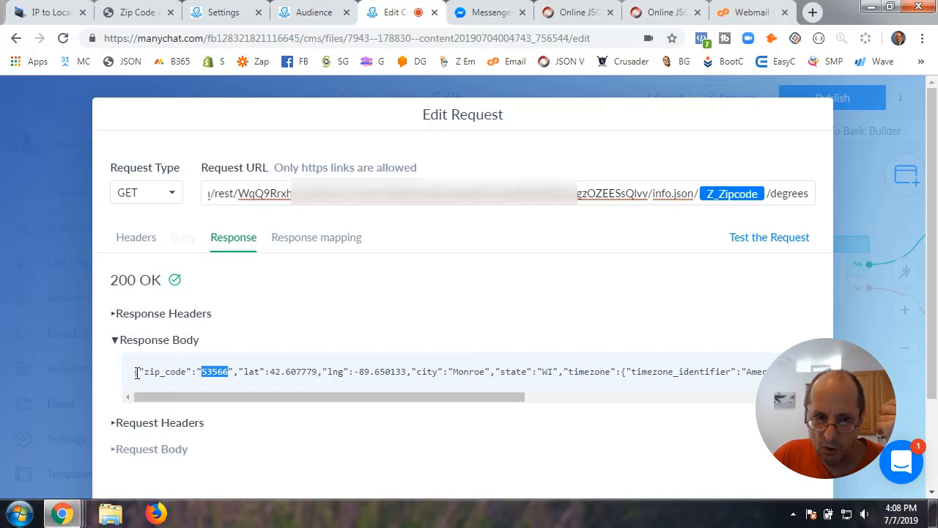
pyautogui.moveTo(137, 372); pyautogui.dragTo(919, 381)
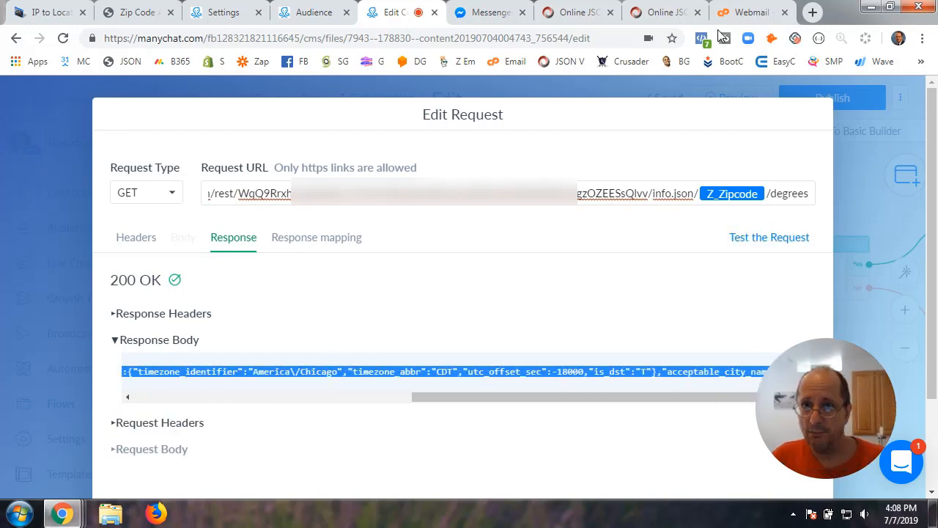
# Open the JSON viewer at jsonviewer.stack.hu in a new browser tab and paste the copied response into its text area.
pyautogui.click(811, 12)
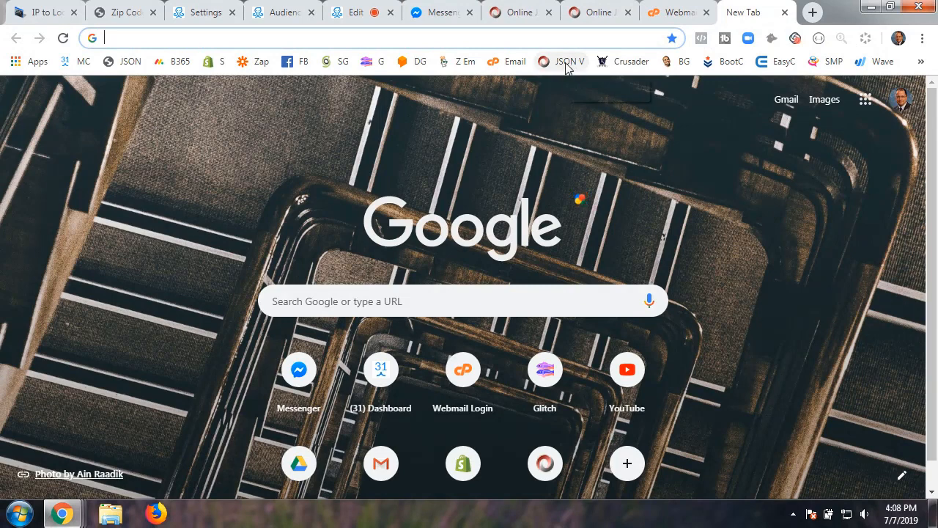
pyautogui.click(565, 63)
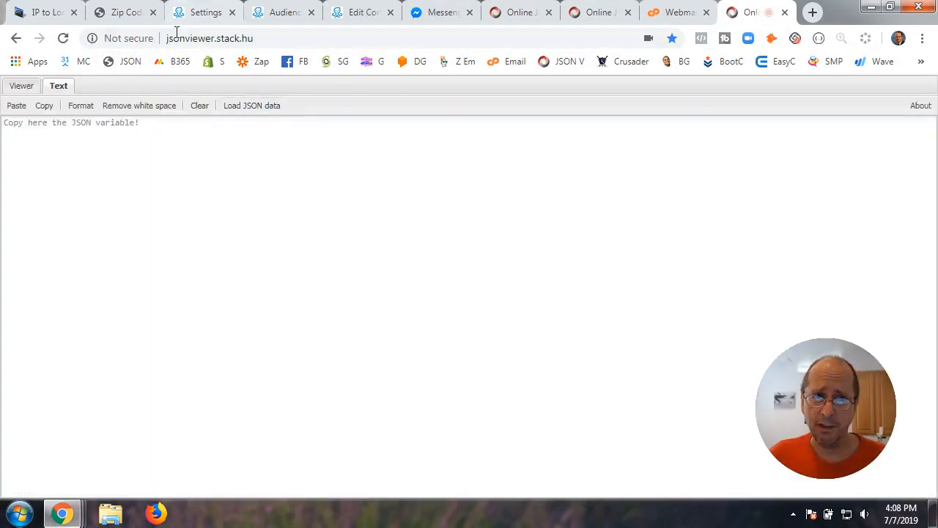
pyautogui.moveTo(164, 38); pyautogui.dragTo(281, 42)
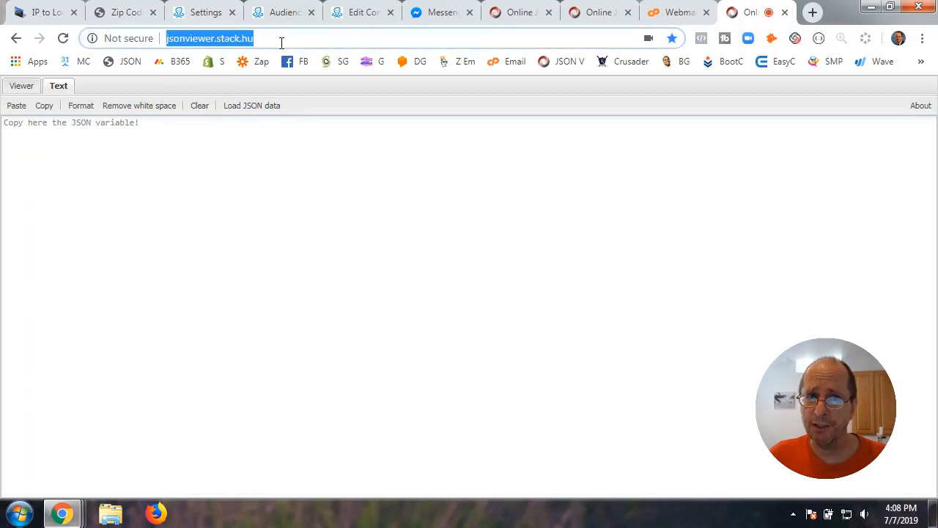
pyautogui.click(87, 126)
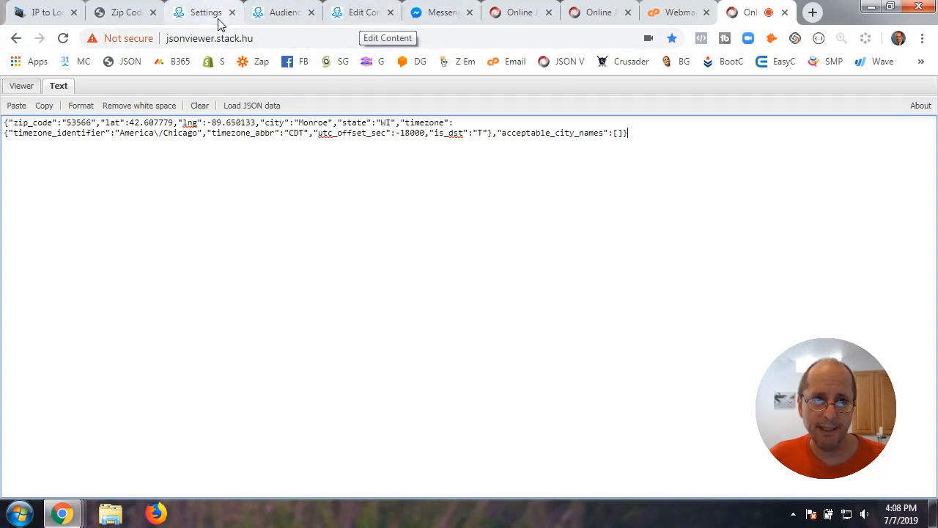
# Format the pasted JSON response and examine its keys from zip_code through state.
pyautogui.click(358, 14)
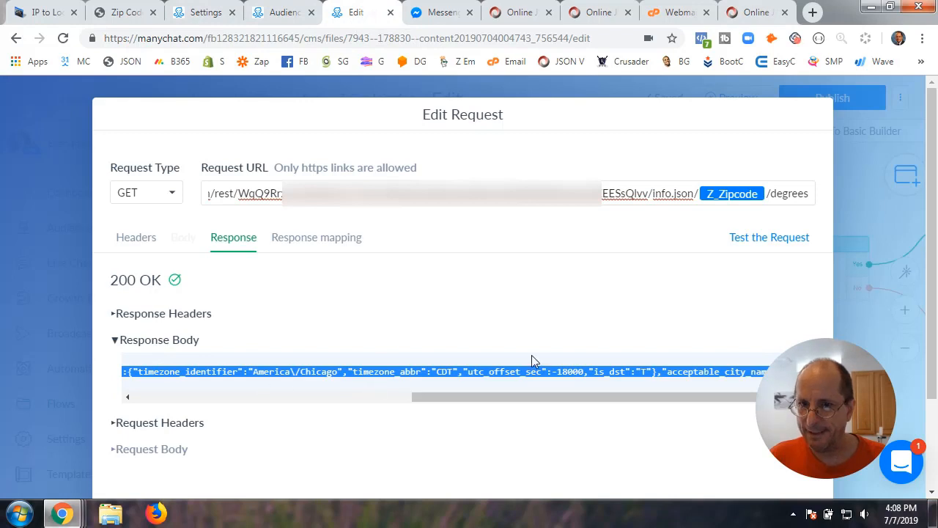
pyautogui.click(756, 13)
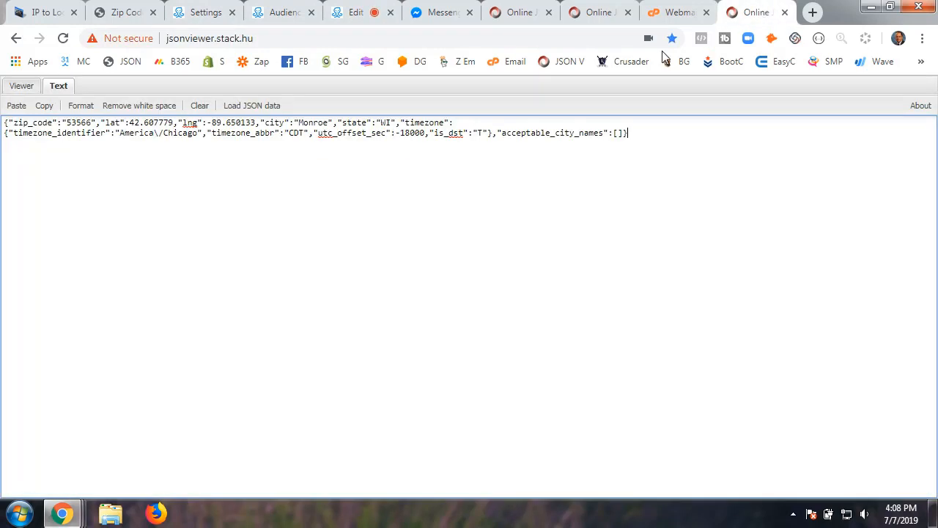
pyautogui.click(79, 105)
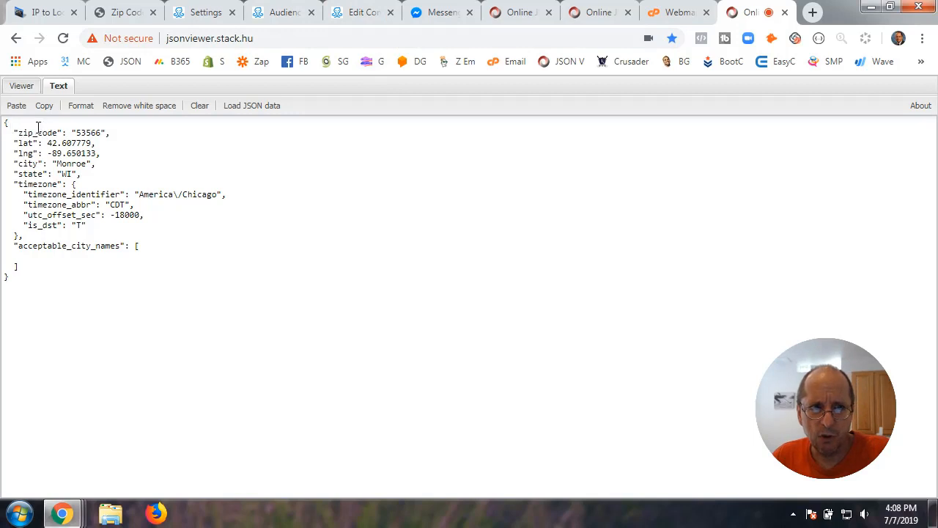
pyautogui.moveTo(15, 133); pyautogui.dragTo(40, 176)
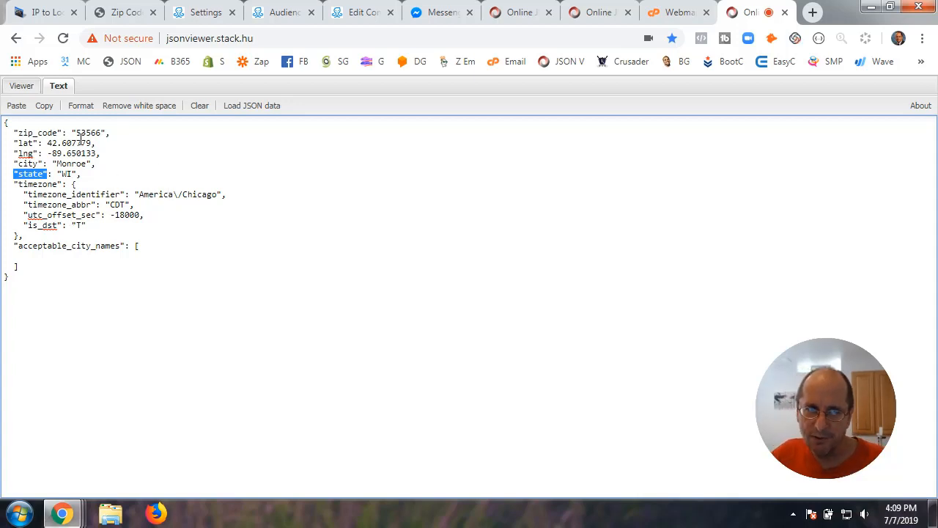
pyautogui.click(121, 170)
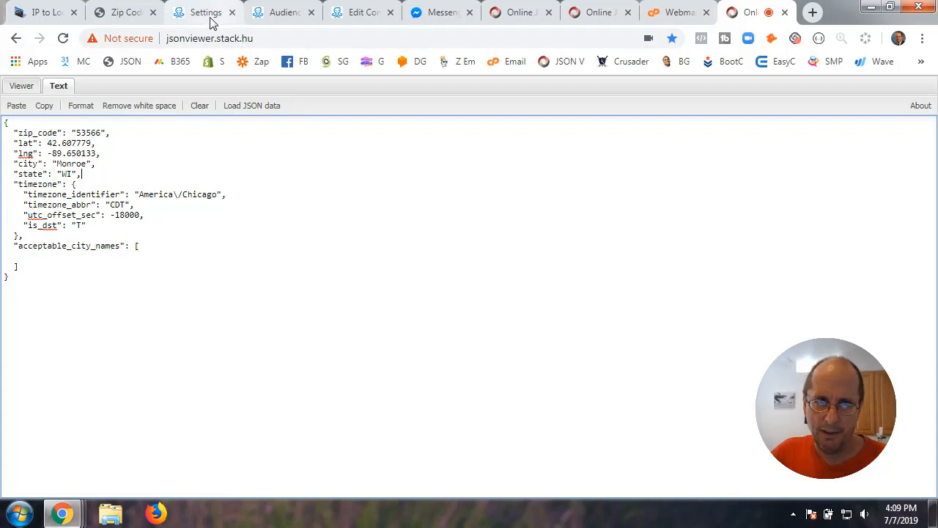
# Save the external request in ManyChat and delete the Actions #2 step from the flow.
pyautogui.click(370, 17)
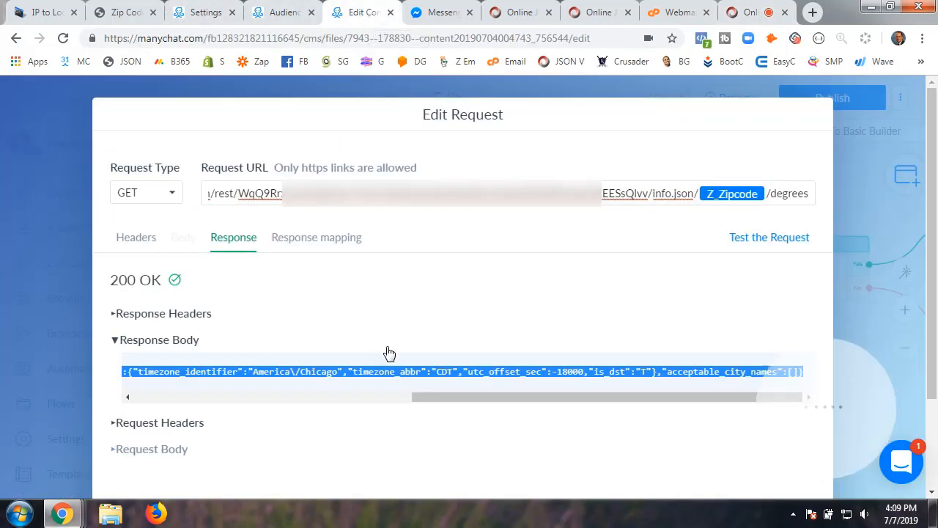
pyautogui.scroll(-2, 300, 305)
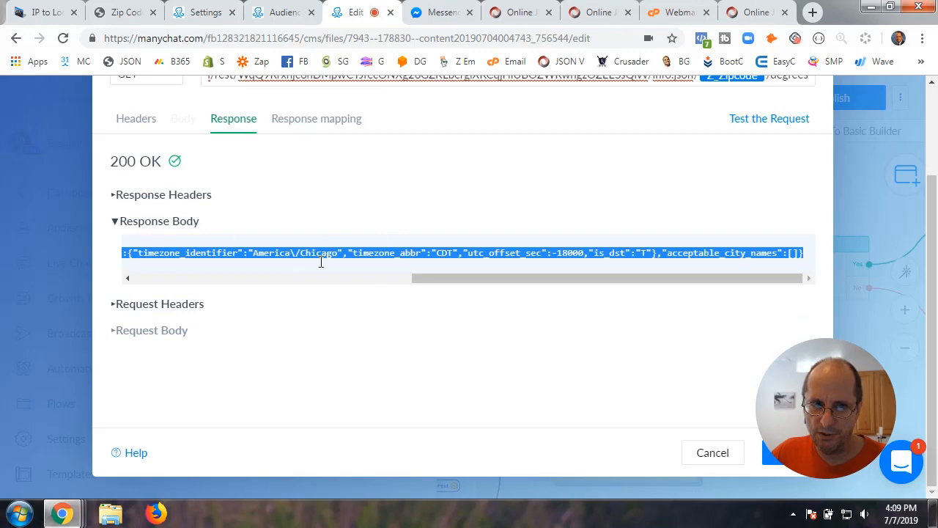
pyautogui.scroll(2, 319, 261)
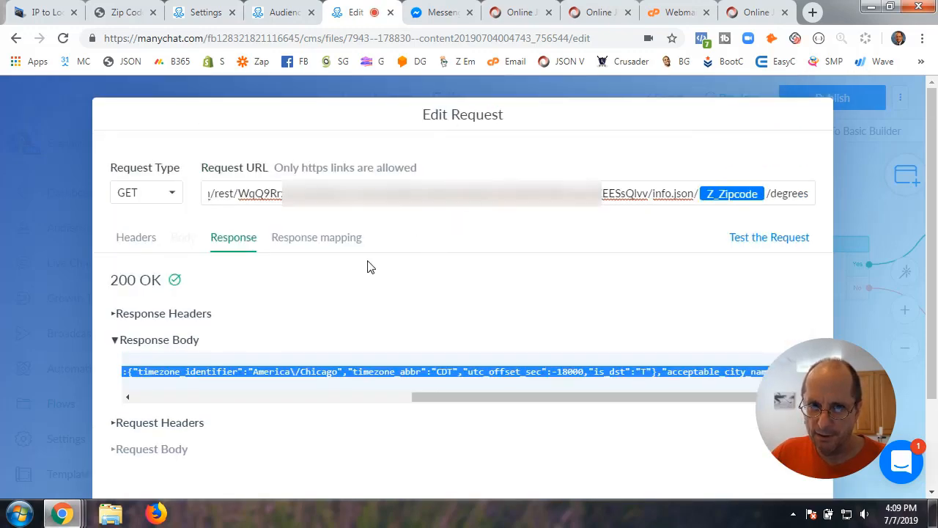
pyautogui.scroll(-2, 370, 267)
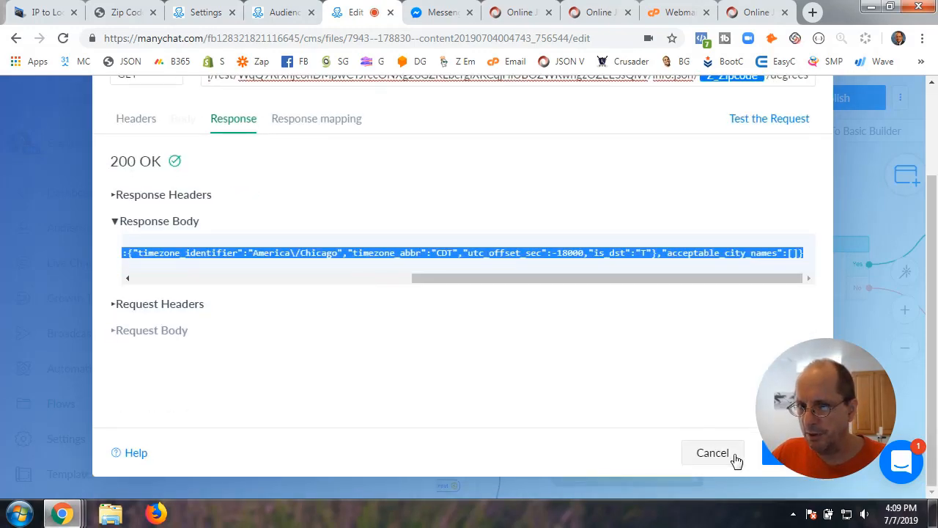
pyautogui.click(768, 461)
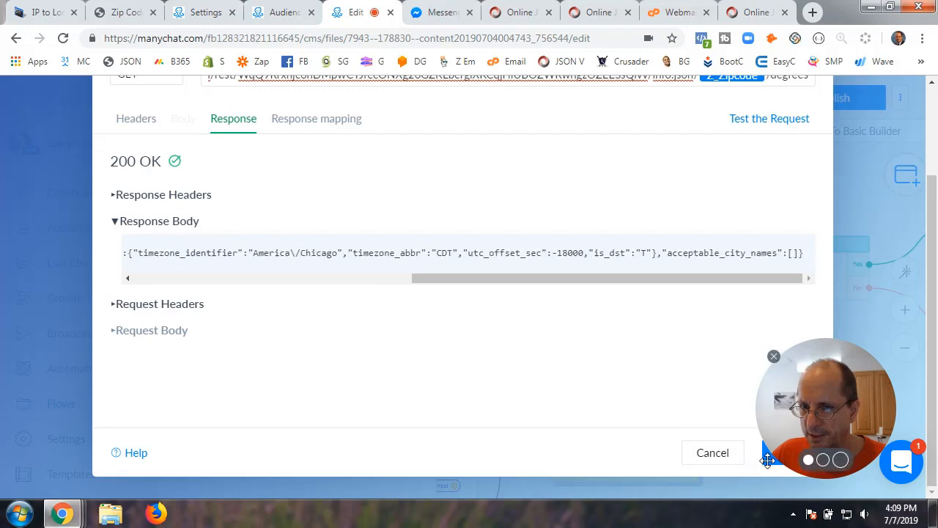
pyautogui.moveTo(815, 430); pyautogui.dragTo(852, 319)
pyautogui.click(790, 453)
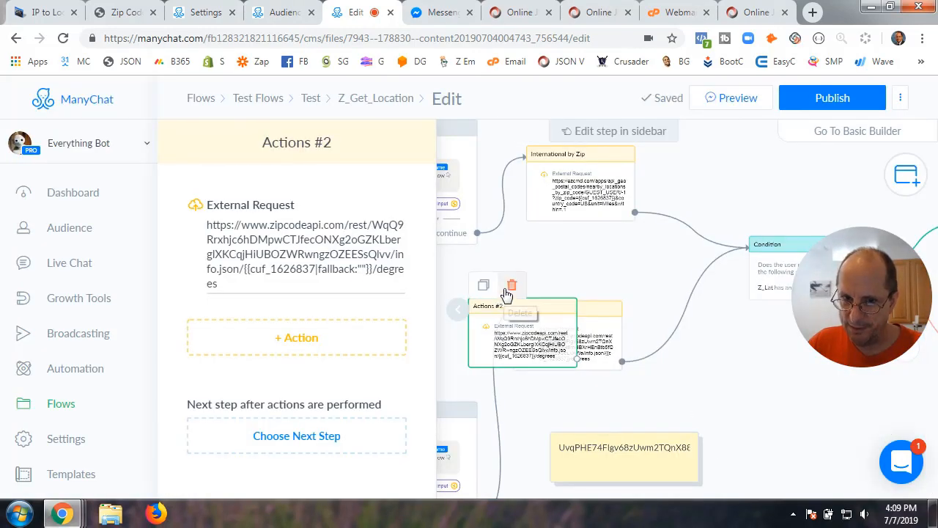
pyautogui.click(504, 289)
pyautogui.click(587, 176)
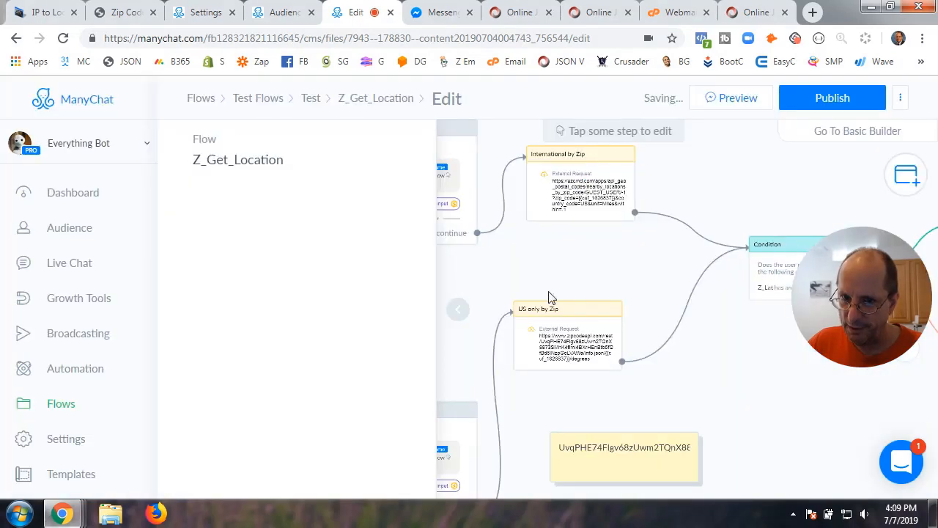
# Open the response mapping of the US only by Zip external request and compare its JSONPaths and custom fields with the formatted JSON.
pyautogui.click(569, 342)
pyautogui.click(303, 251)
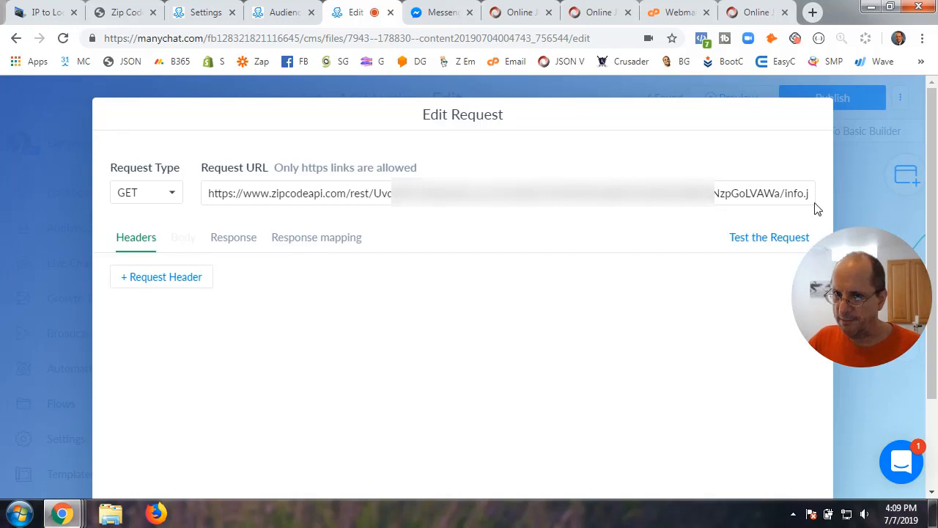
pyautogui.click(309, 242)
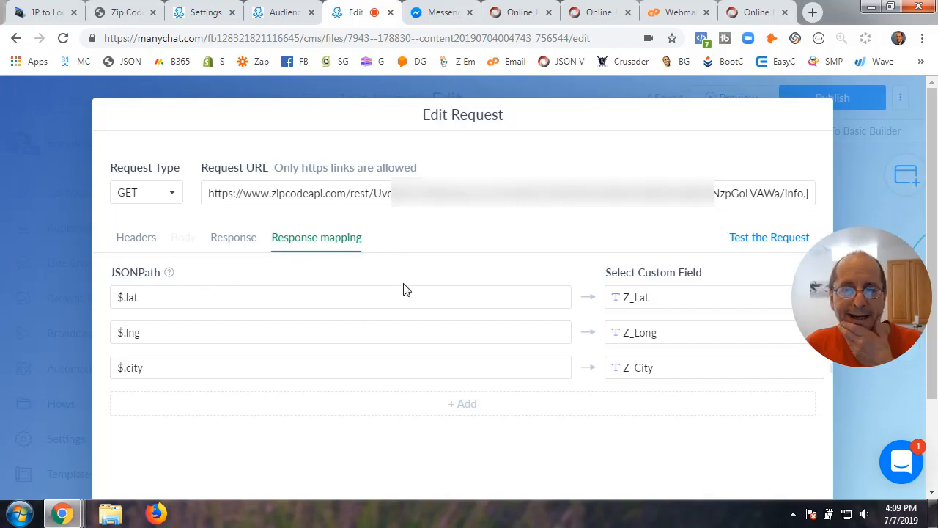
pyautogui.click(768, 15)
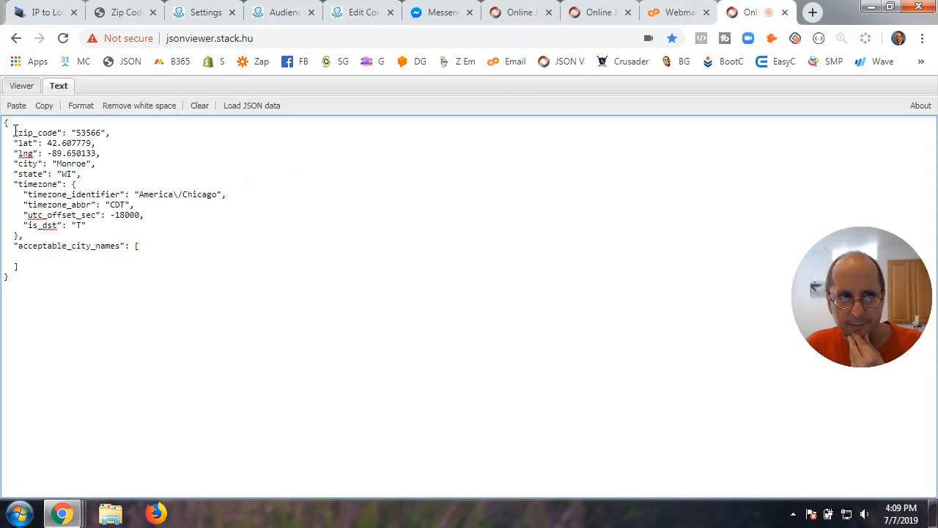
pyautogui.click(345, 17)
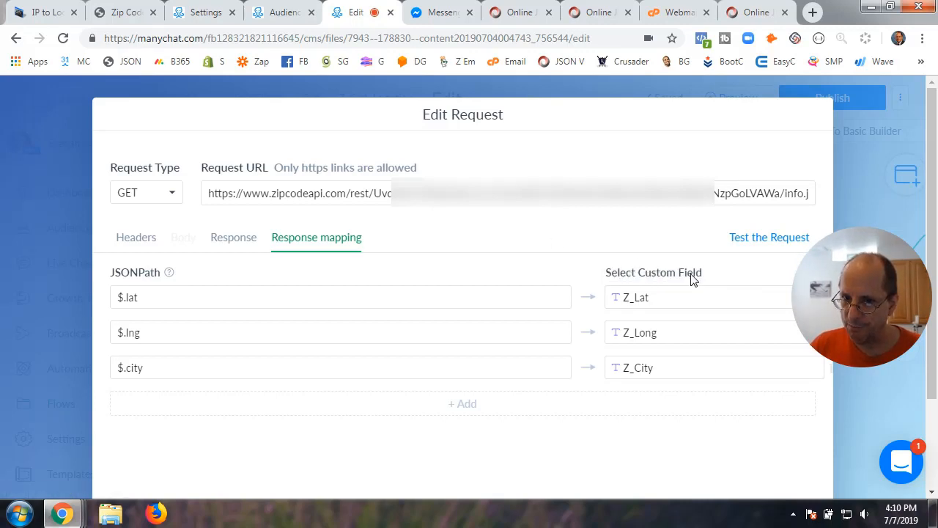
pyautogui.moveTo(693, 273); pyautogui.dragTo(621, 272)
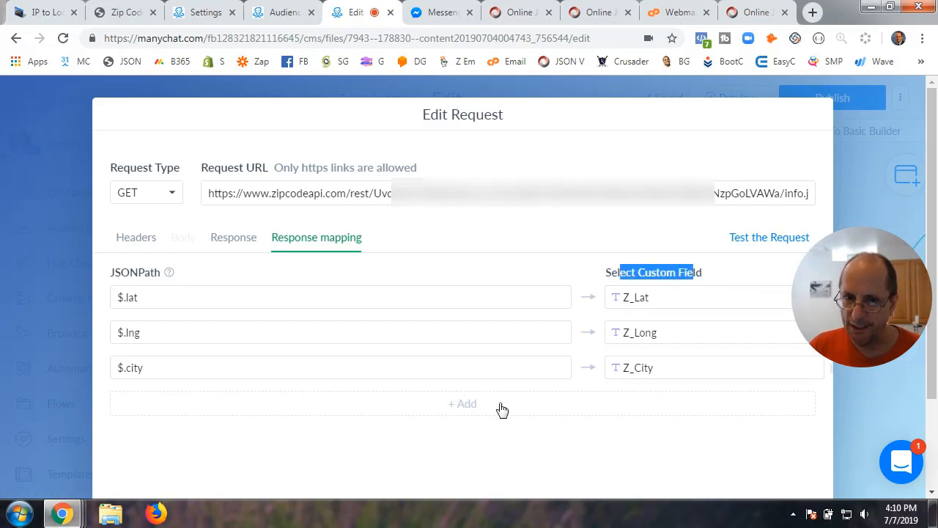
# Add a fourth response mapping row and begin its JSONPath with "$.".
pyautogui.click(477, 411)
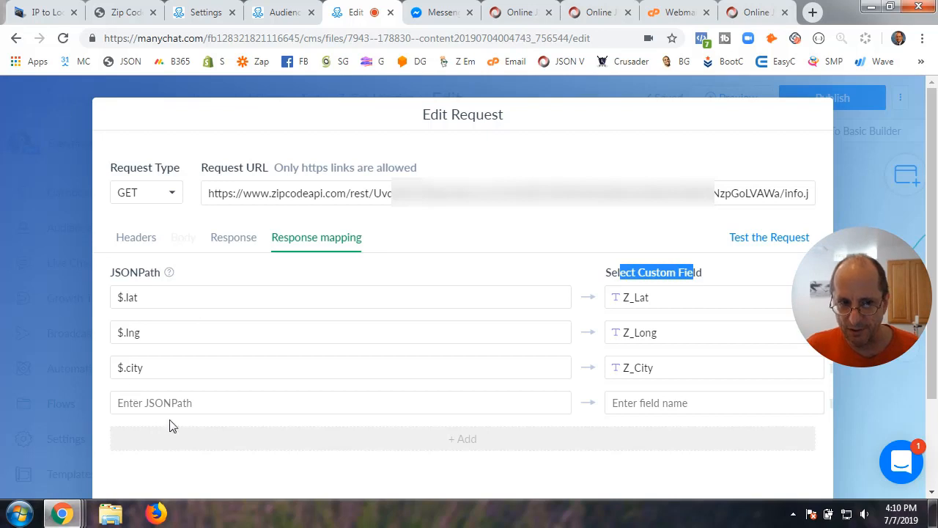
pyautogui.click(189, 409)
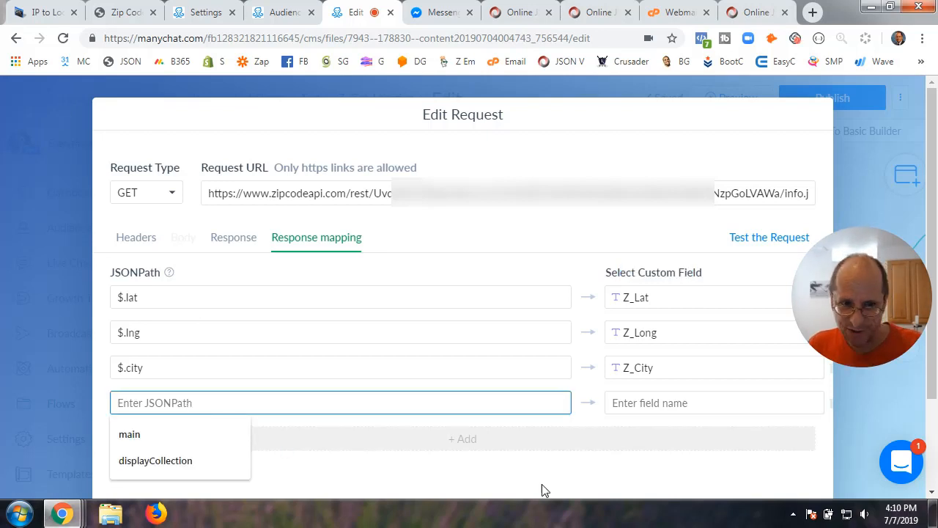
pyautogui.write('$.')
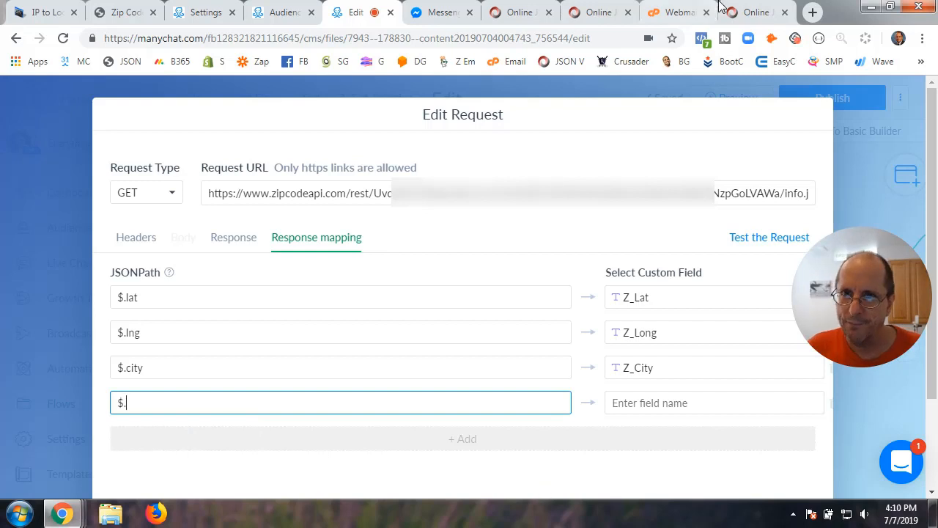
# Examine the zip_code and lat keys and the nested timezone block in the formatted JSON response.
pyautogui.click(737, 14)
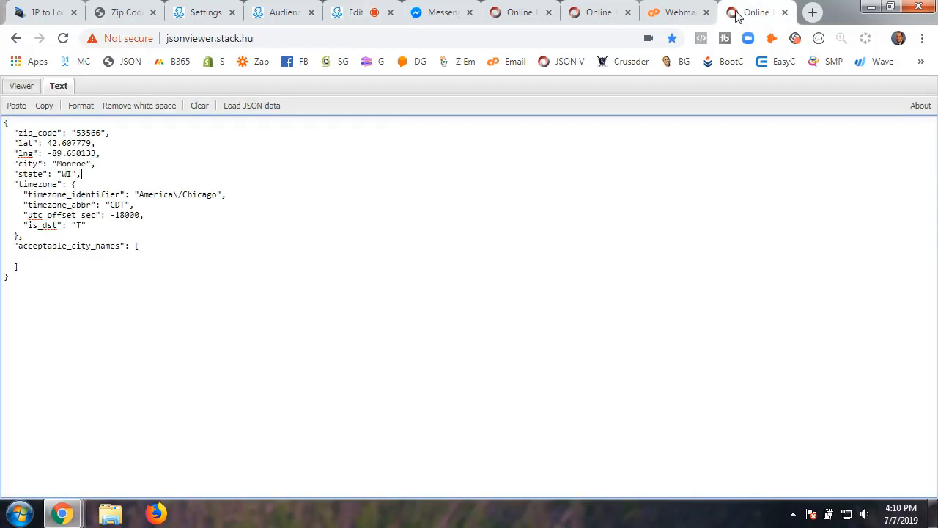
pyautogui.moveTo(17, 133); pyautogui.dragTo(58, 133)
pyautogui.doubleClick(28, 143)
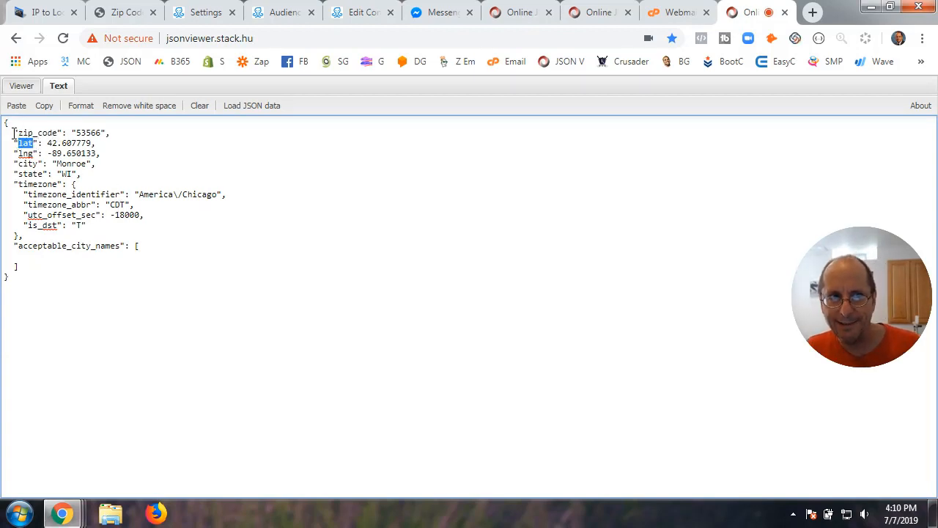
pyautogui.moveTo(14, 132); pyautogui.dragTo(30, 144)
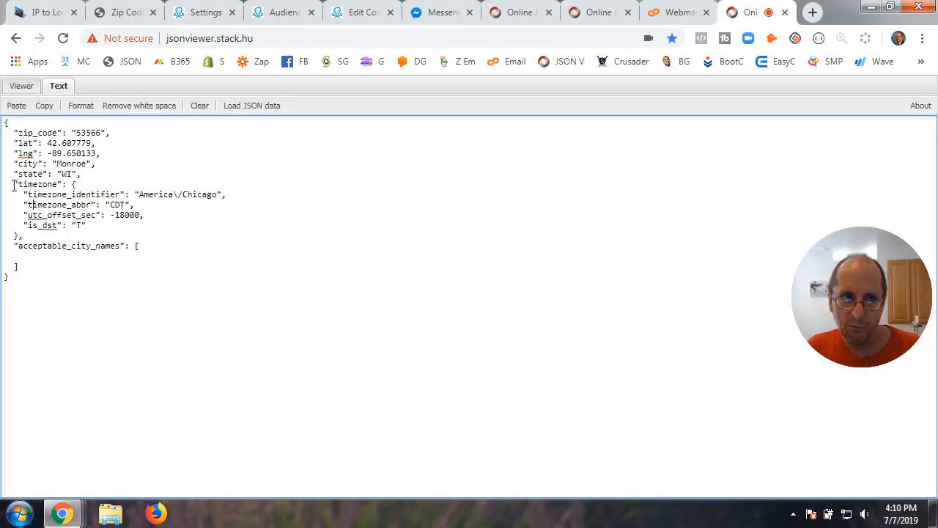
pyautogui.moveTo(14, 184); pyautogui.dragTo(66, 236)
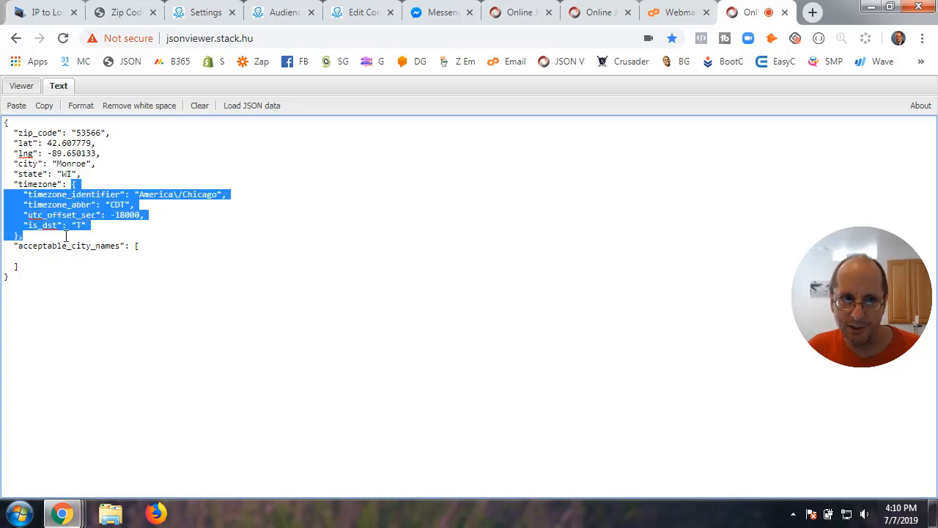
pyautogui.click(71, 196)
pyautogui.moveTo(24, 195); pyautogui.dragTo(120, 195)
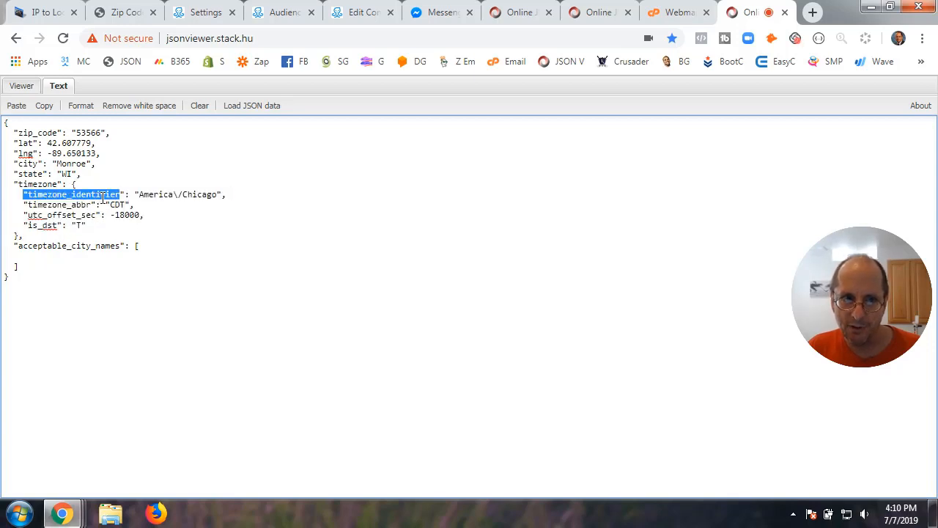
# Complete the new mapping row's JSONPath in ManyChat as $.lat and remove that row from the response mapping.
pyautogui.click(358, 12)
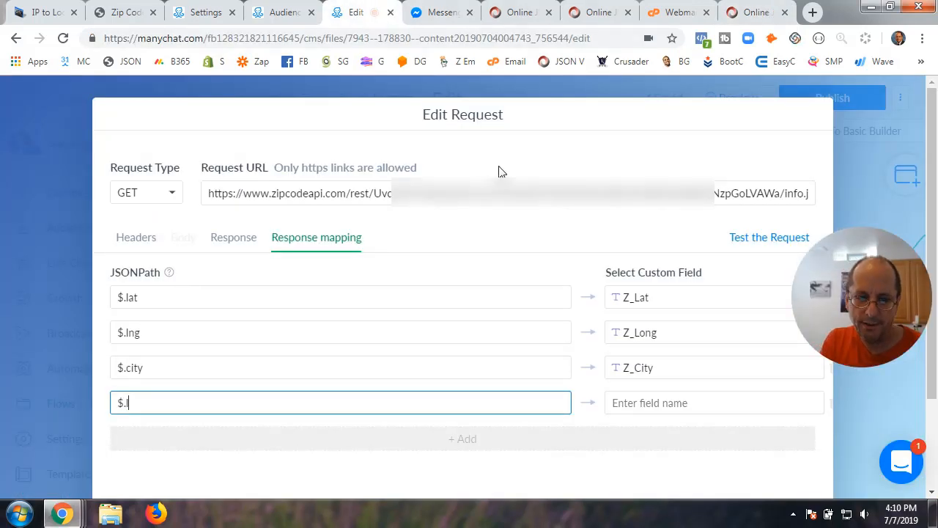
pyautogui.write('lat')
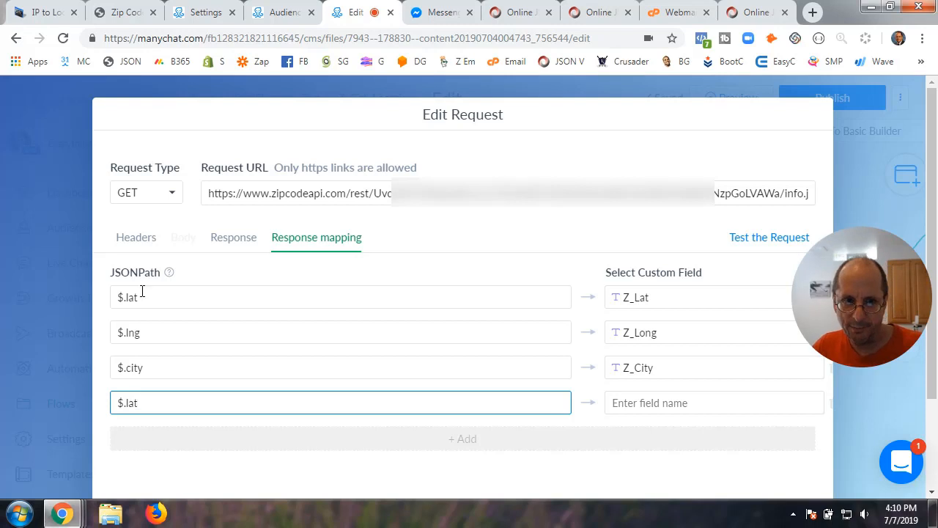
pyautogui.click(562, 429)
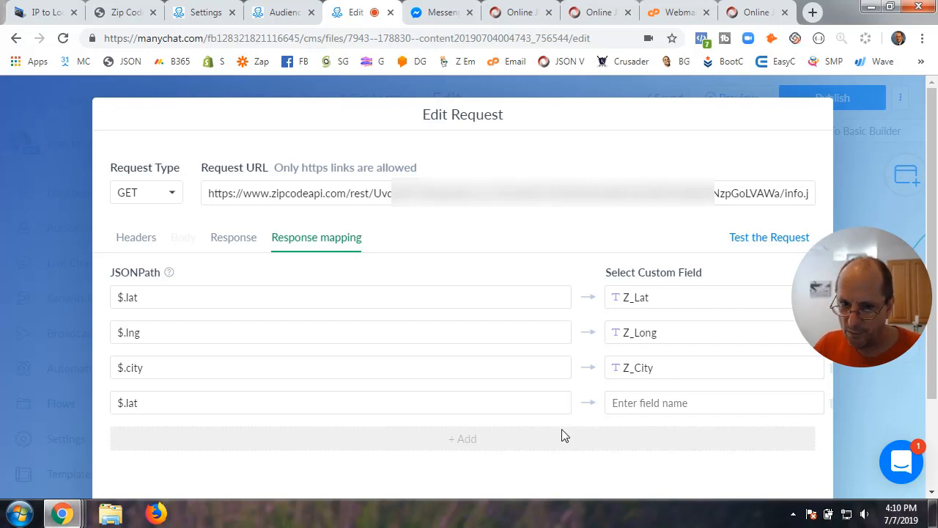
pyautogui.click(833, 405)
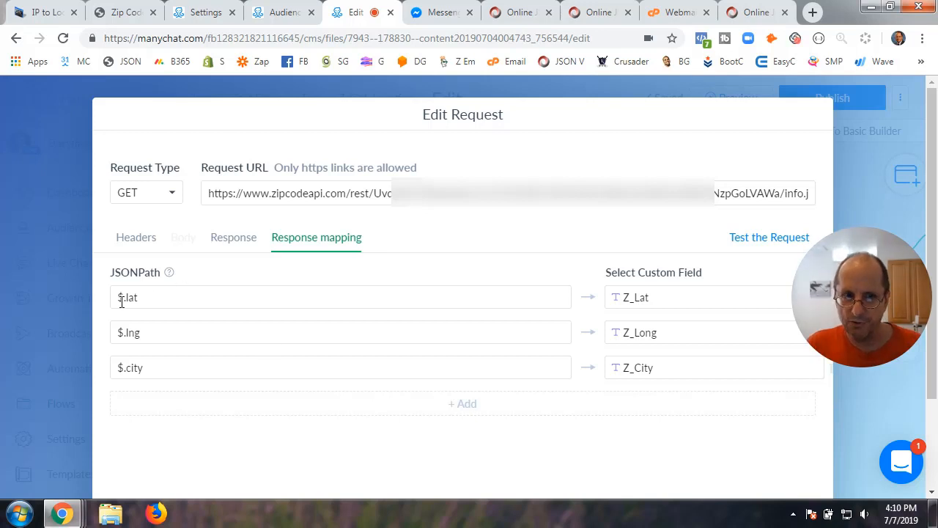
# Review the Z_Lat custom field and the $.lng JSONPath, and save the external request.
pyautogui.click(656, 304)
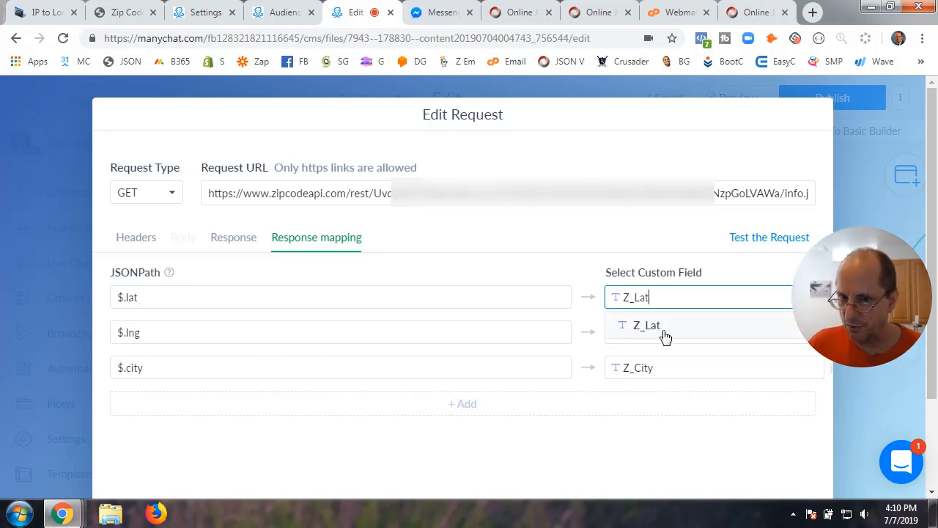
pyautogui.click(149, 331)
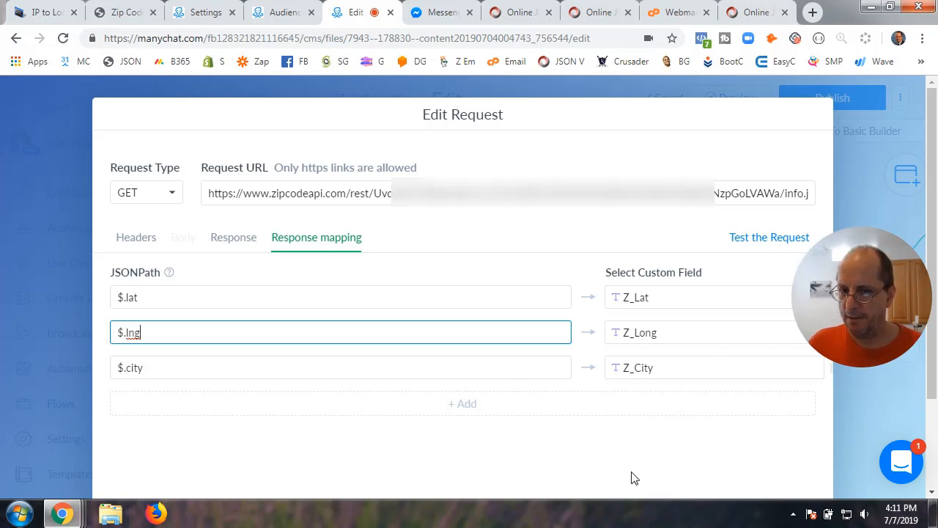
pyautogui.scroll(-3, 635, 478)
pyautogui.click(768, 453)
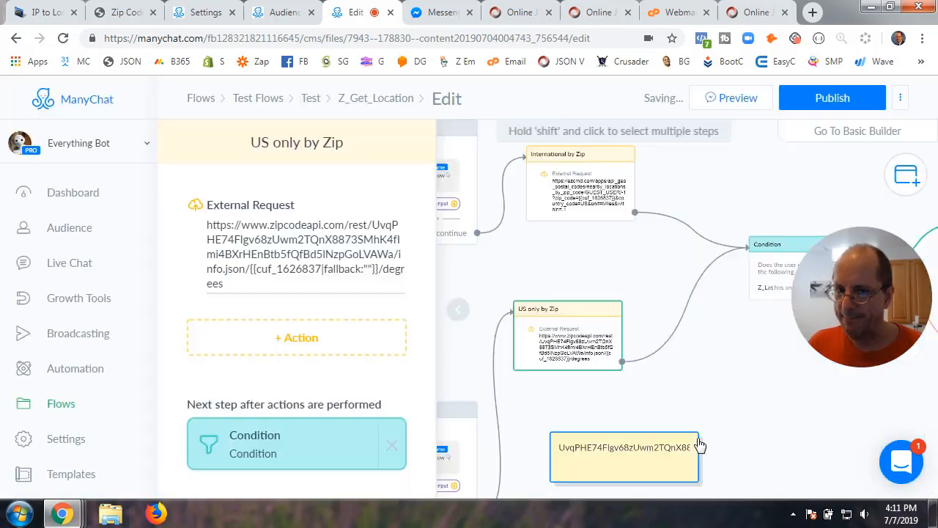
# Open the Condition step that follows the zip requests and examine its Z_Lat rule and branches.
pyautogui.click(458, 311)
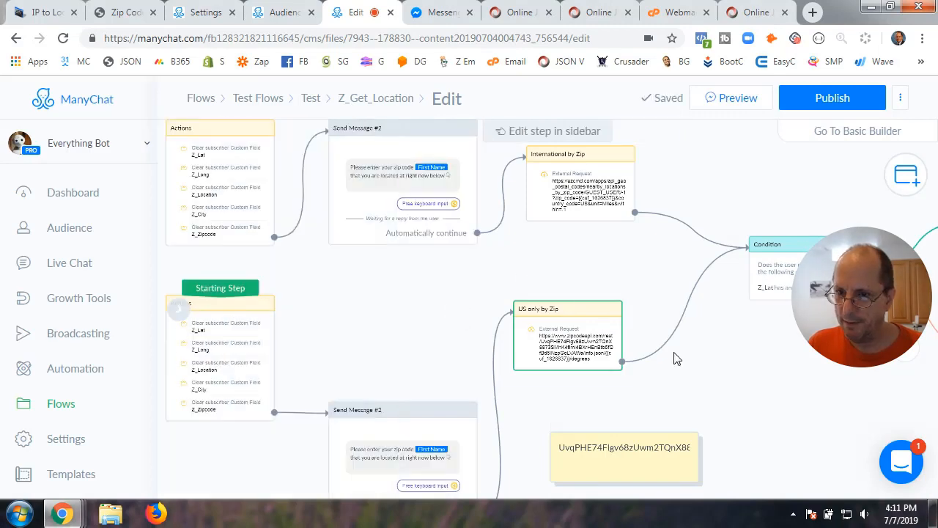
pyautogui.scroll(1, 723, 377)
pyautogui.scroll(-2, 723, 377)
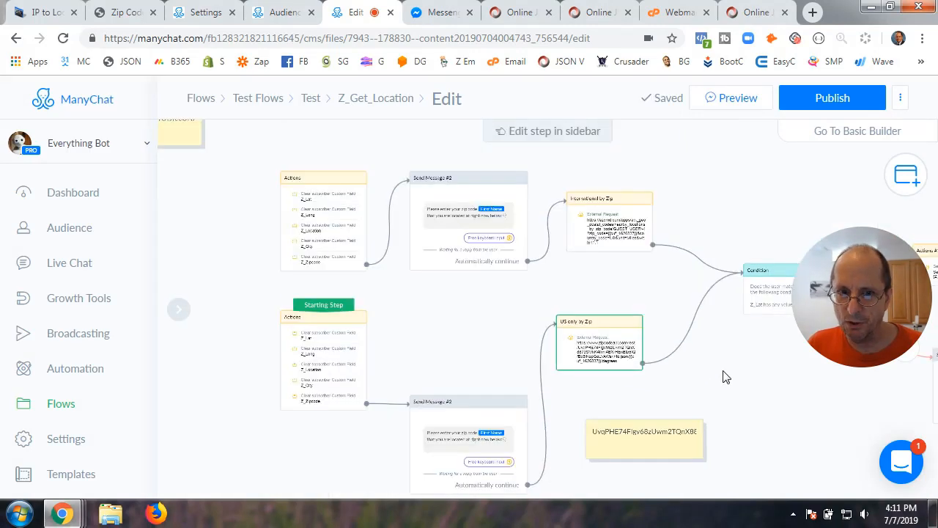
pyautogui.scroll(2, 724, 377)
pyautogui.moveTo(724, 377); pyautogui.dragTo(338, 354)
pyautogui.moveTo(465, 345); pyautogui.dragTo(478, 398)
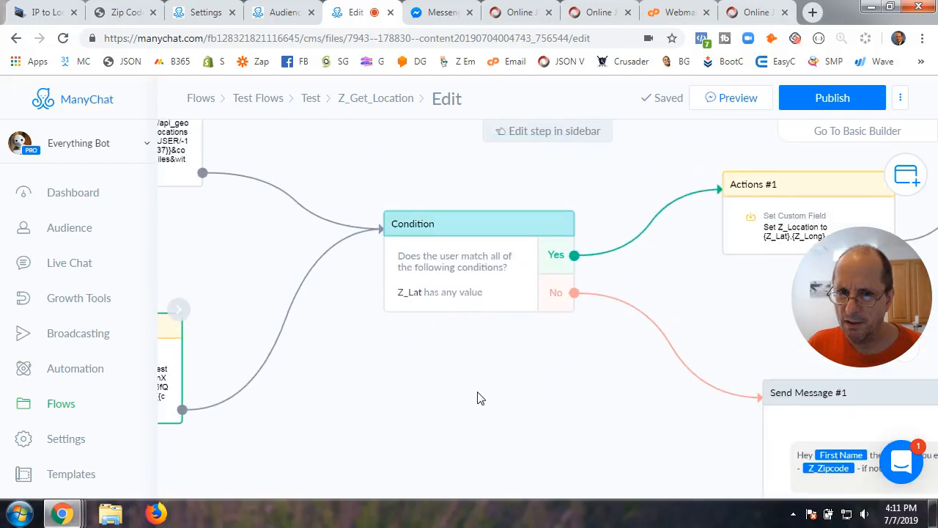
pyautogui.click(478, 258)
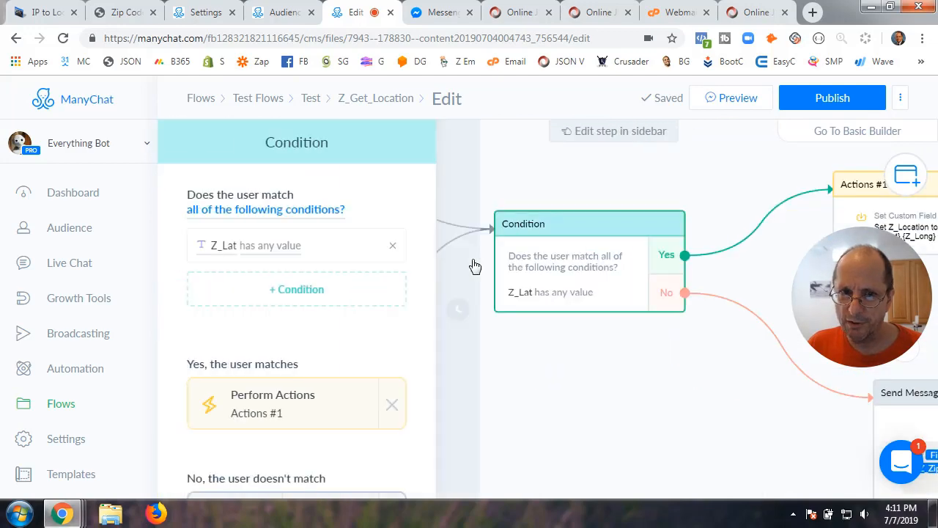
pyautogui.click(460, 328)
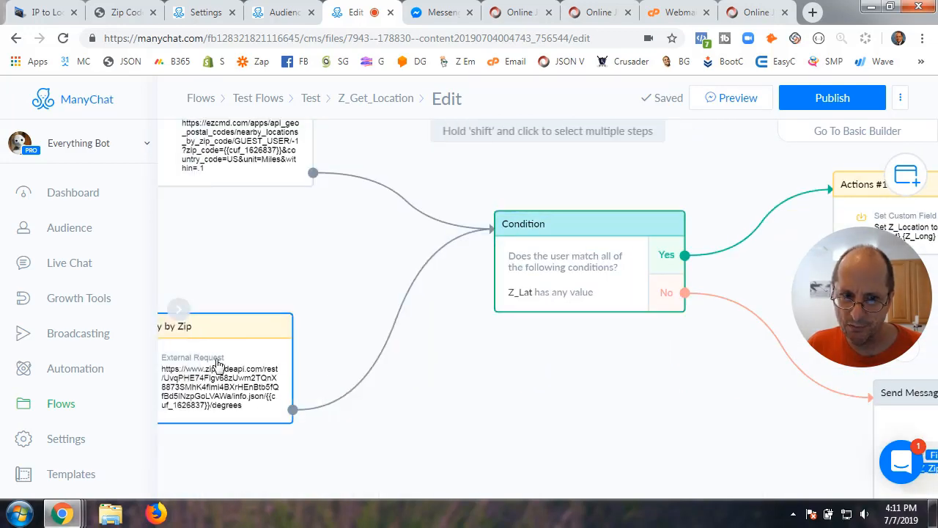
# Add a blank condition step below the existing Condition, delete it, and reopen the original Condition's settings.
pyautogui.rightClick(452, 356)
pyautogui.click(478, 267)
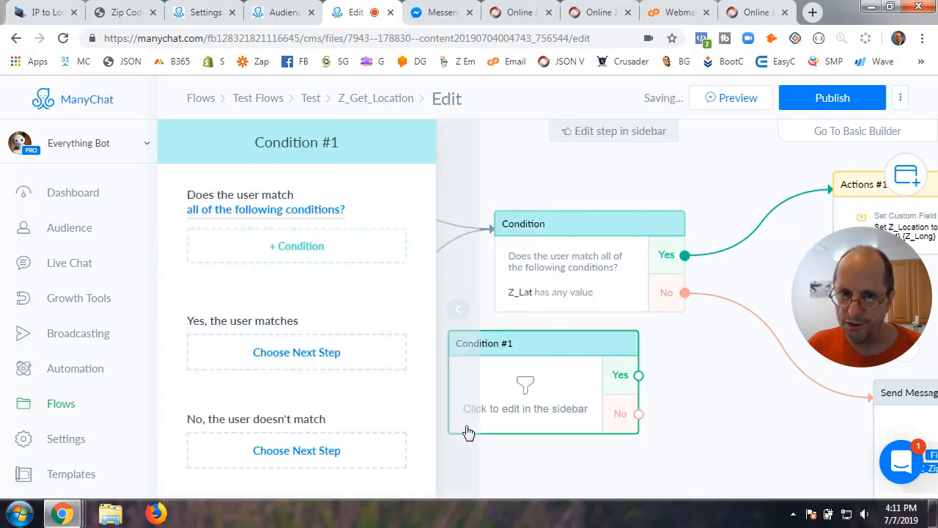
pyautogui.moveTo(528, 359)
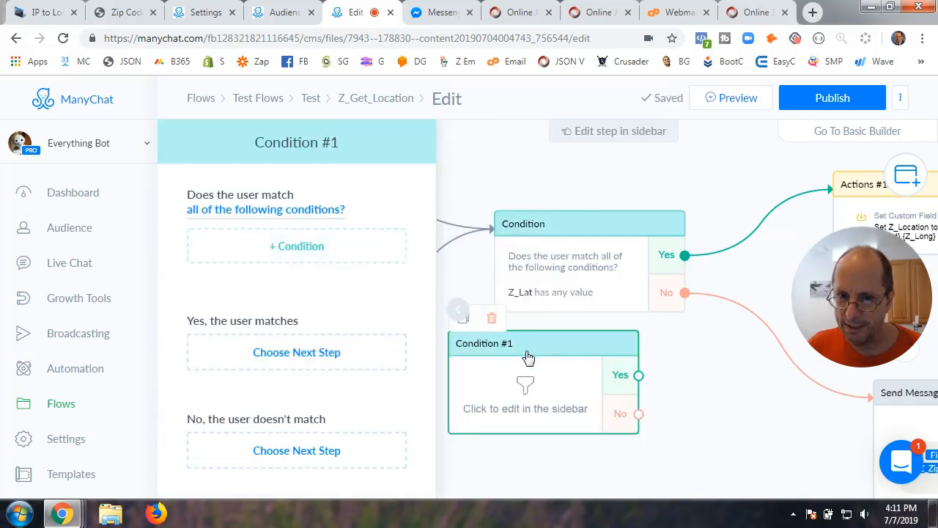
pyautogui.click(493, 320)
pyautogui.click(588, 266)
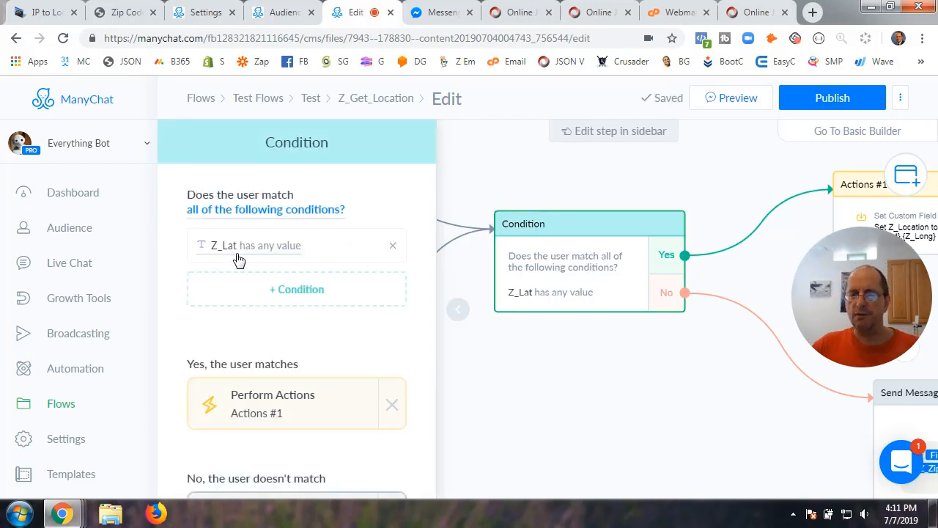
# Open the male subscriber's profile in the Audience list and set the Z_Zipcode custom field to 999999.
pyautogui.click(751, 13)
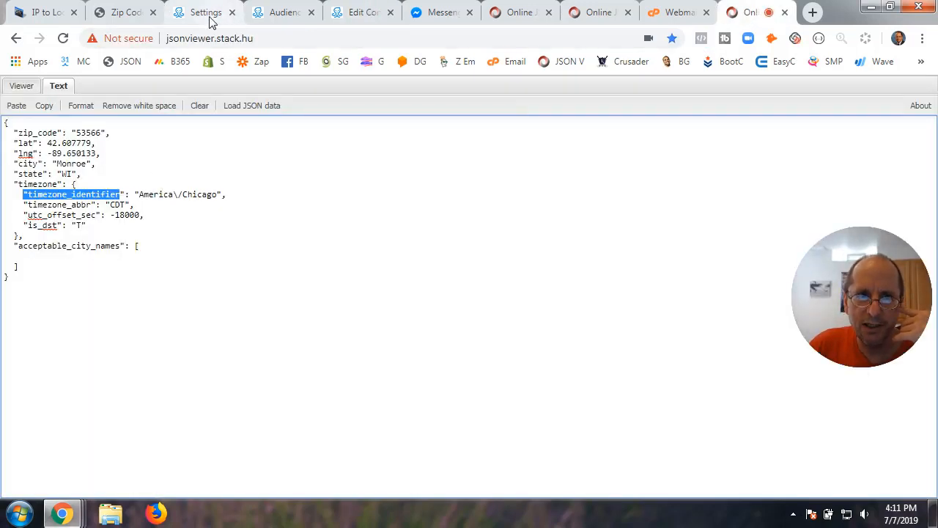
pyautogui.click(287, 14)
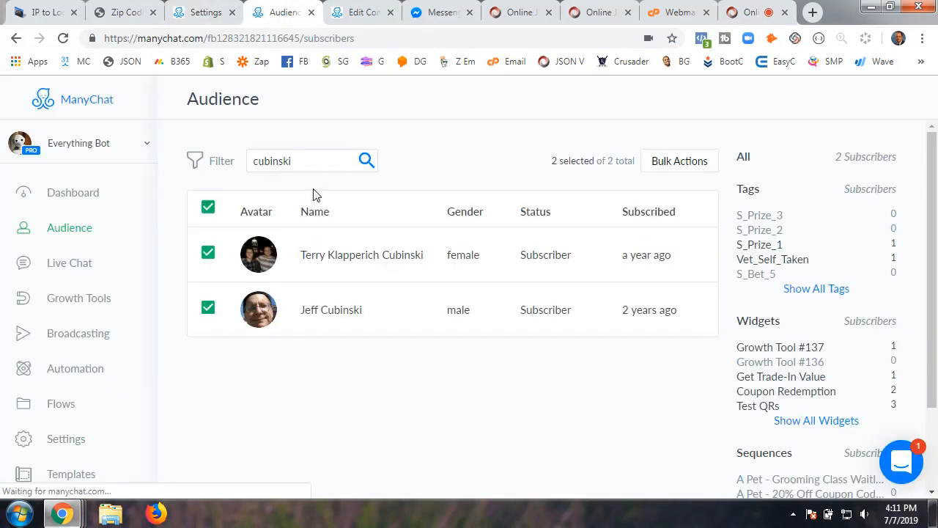
pyautogui.click(562, 342)
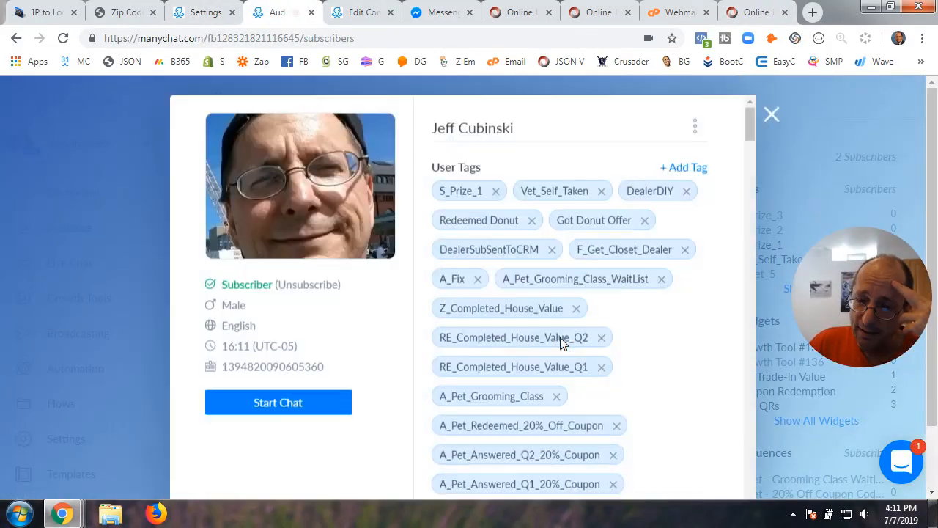
pyautogui.scroll(-10, 561, 343)
pyautogui.scroll(-20, 560, 339)
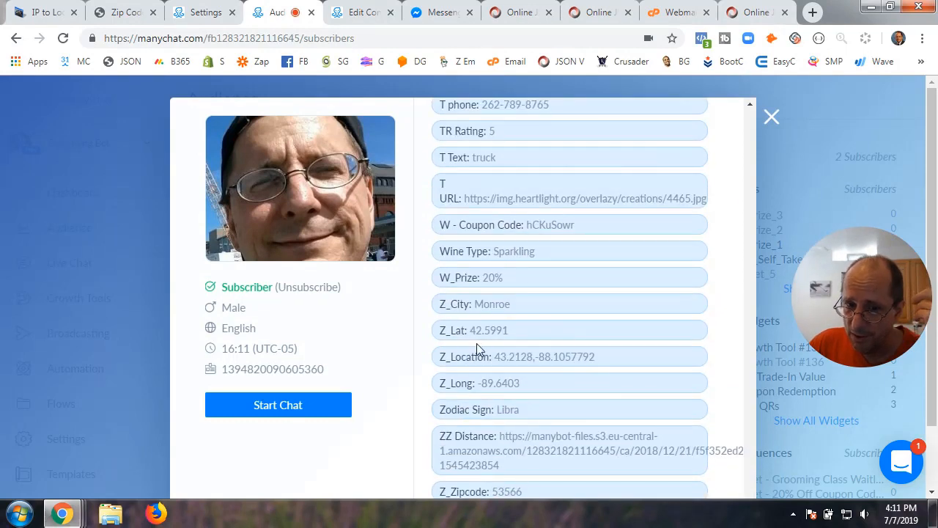
pyautogui.click(502, 492)
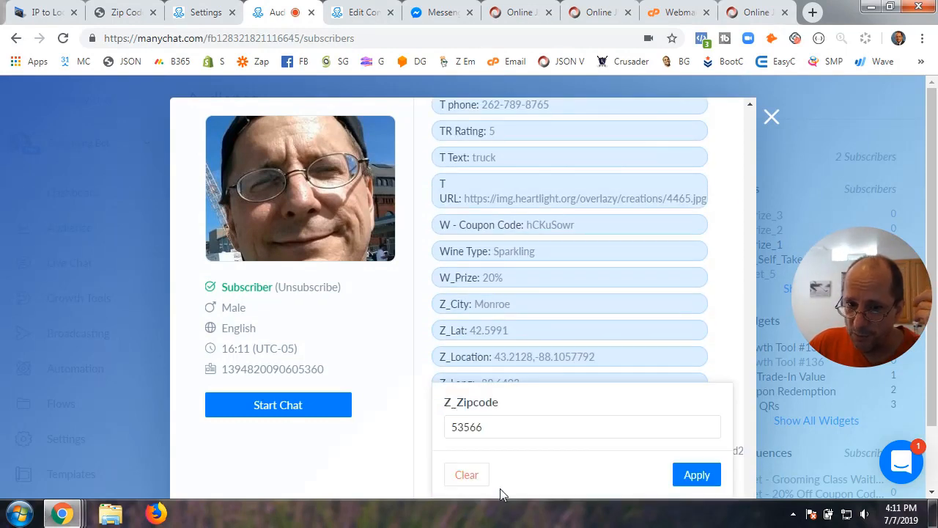
pyautogui.moveTo(498, 434); pyautogui.dragTo(412, 425)
pyautogui.write('999999')
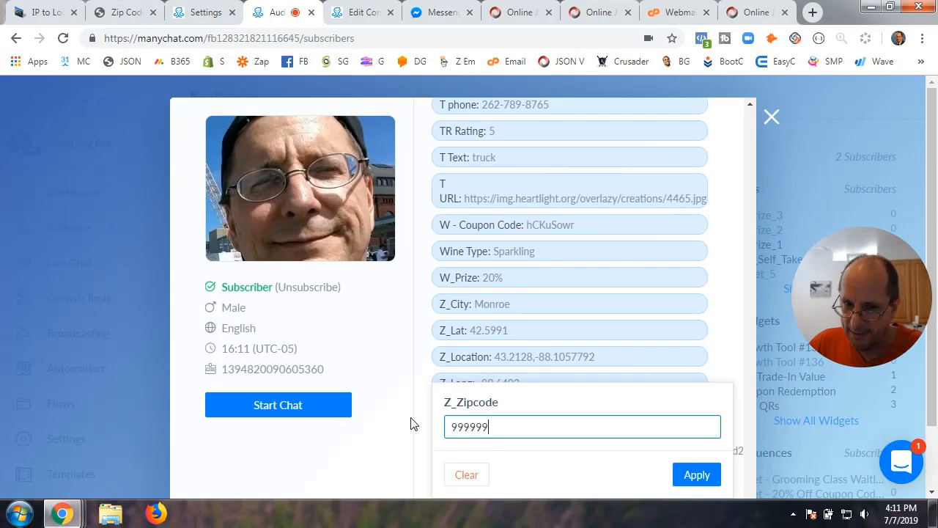
pyautogui.click(698, 475)
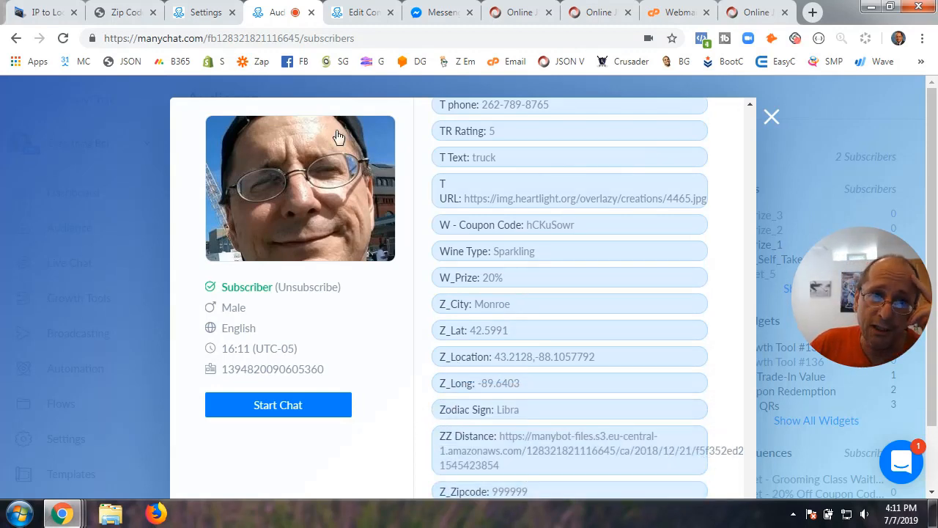
pyautogui.scroll(-1, 574, 251)
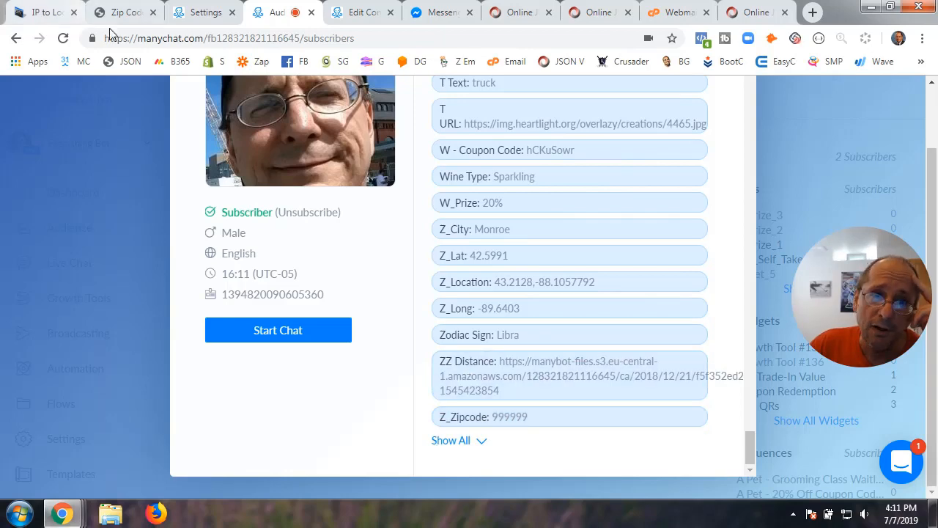
# Open the US only by Zip external request in the Z_Get_Location flow and test it with the changed zip code.
pyautogui.click(363, 15)
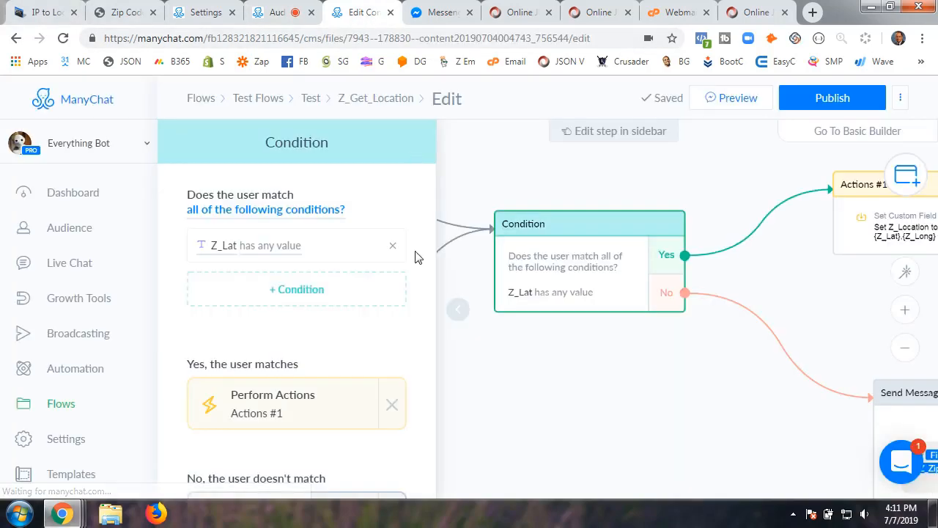
pyautogui.click(458, 309)
pyautogui.moveTo(398, 385); pyautogui.dragTo(565, 394)
pyautogui.click(379, 382)
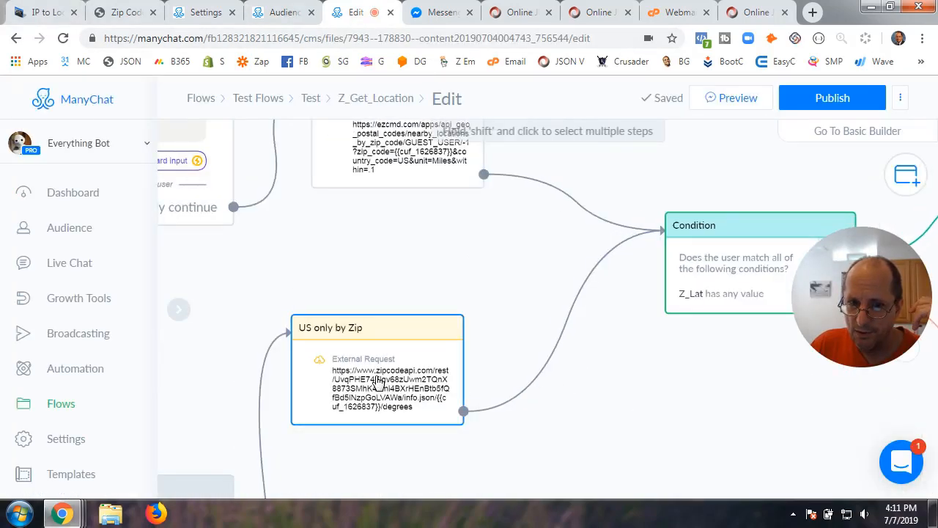
pyautogui.click(278, 242)
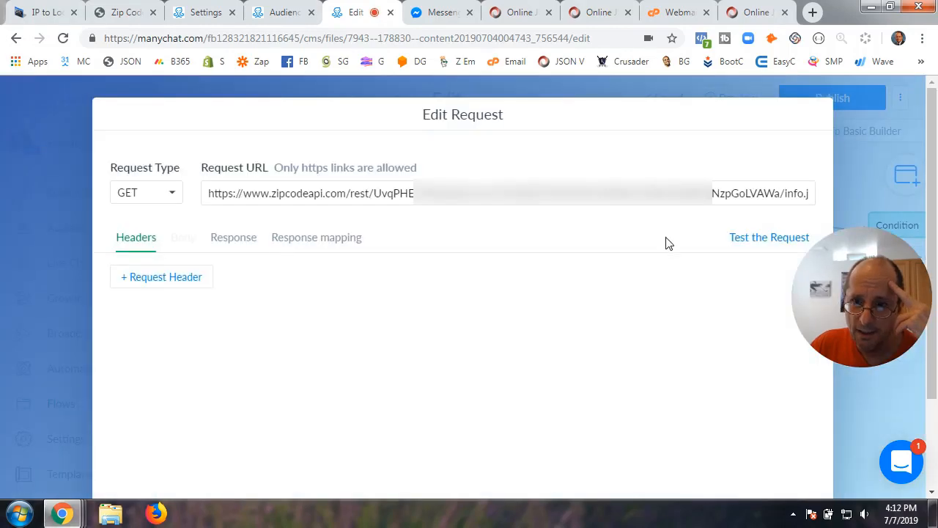
pyautogui.click(744, 237)
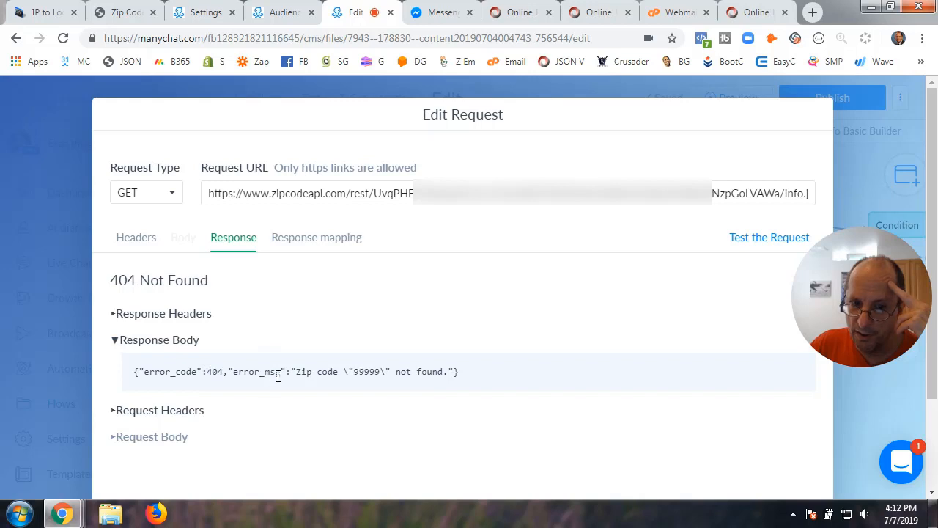
# Review the error message in the response body of the zip request test and save the request.
pyautogui.moveTo(293, 375); pyautogui.dragTo(476, 383)
pyautogui.click(476, 385)
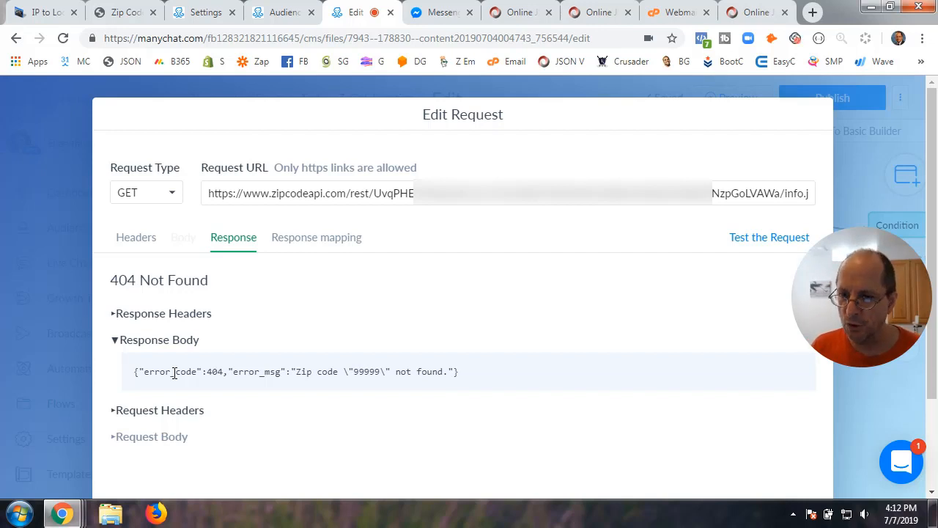
pyautogui.scroll(-3, 642, 427)
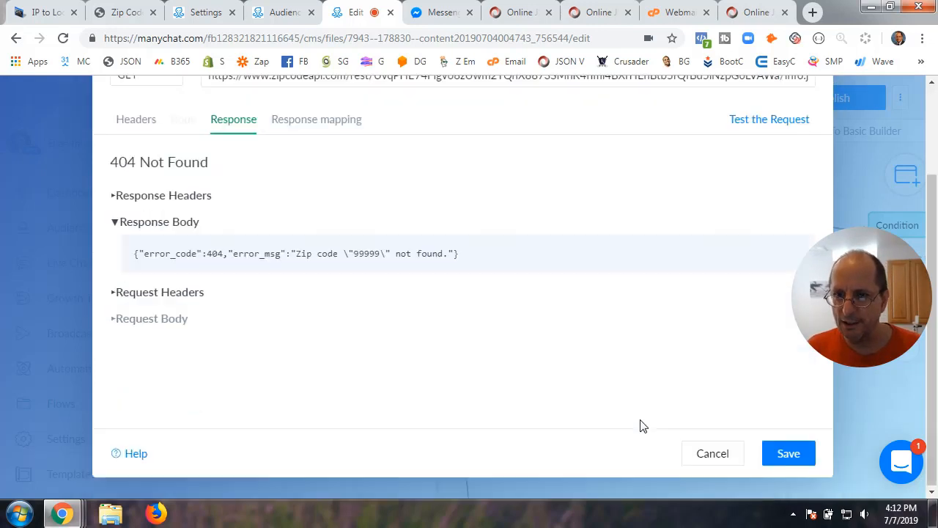
pyautogui.click(788, 453)
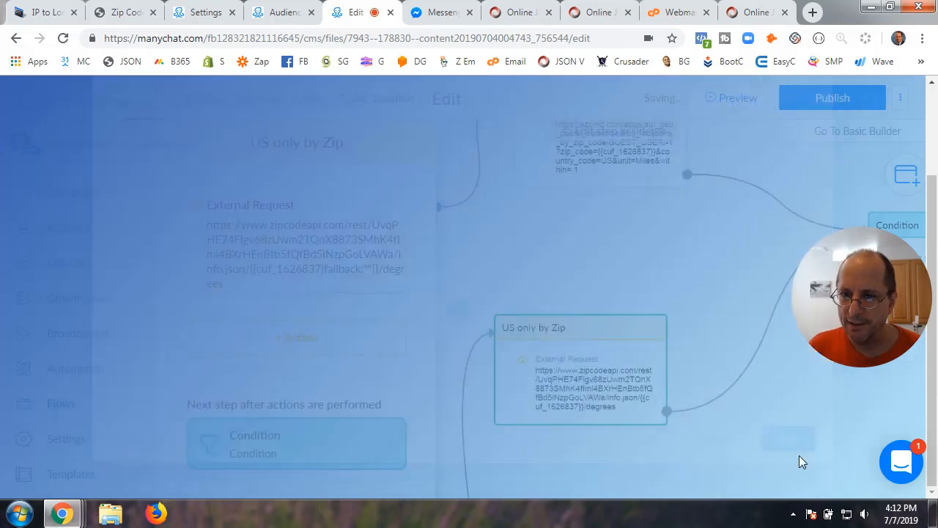
# Check the Condition step that follows the zip requests, reopen the US only by Zip external request and test it again.
pyautogui.moveTo(737, 433); pyautogui.dragTo(533, 421)
pyautogui.moveTo(669, 380); pyautogui.dragTo(606, 396)
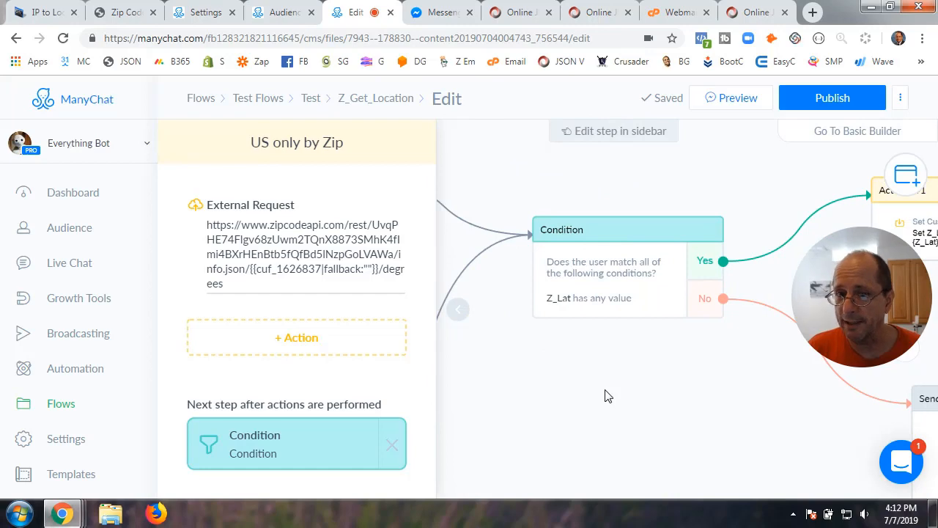
pyautogui.click(457, 313)
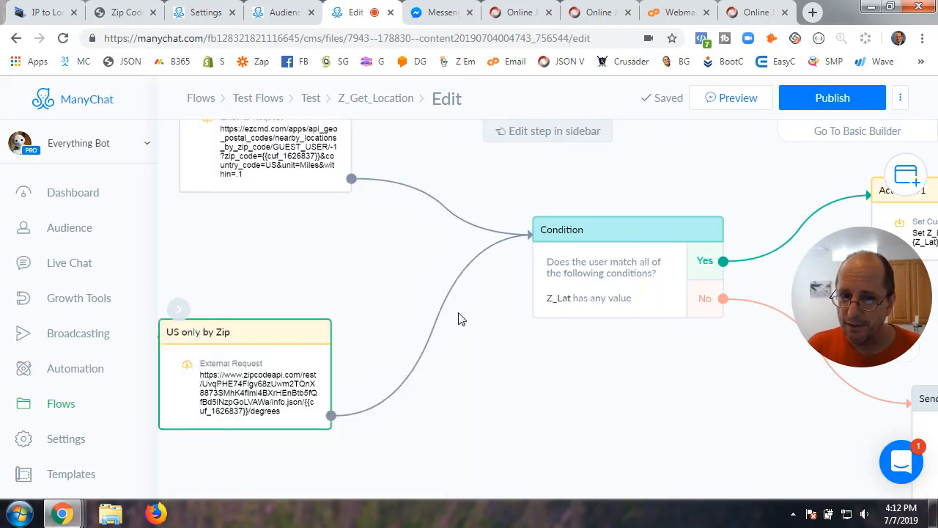
pyautogui.click(222, 411)
pyautogui.click(291, 241)
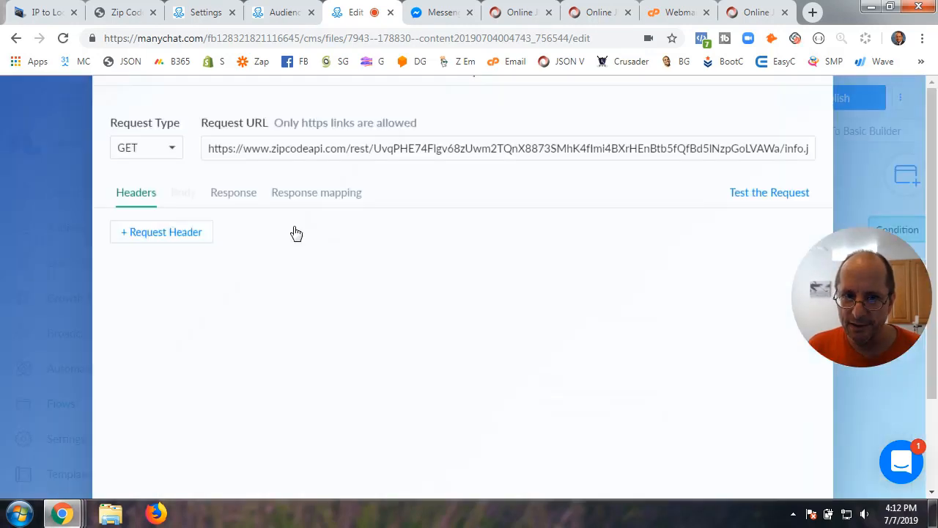
pyautogui.click(783, 242)
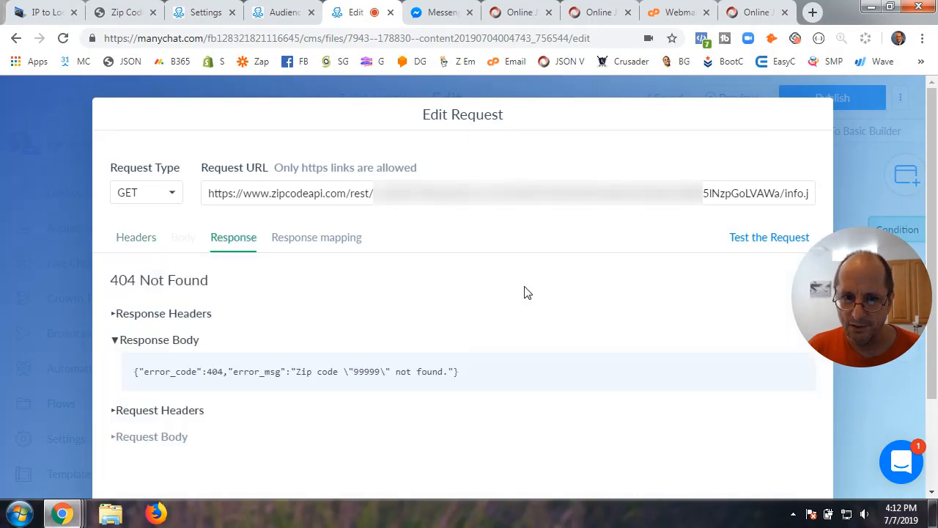
# Review the request's JSONPath response mapping and copy the full error JSON from the response body.
pyautogui.click(303, 244)
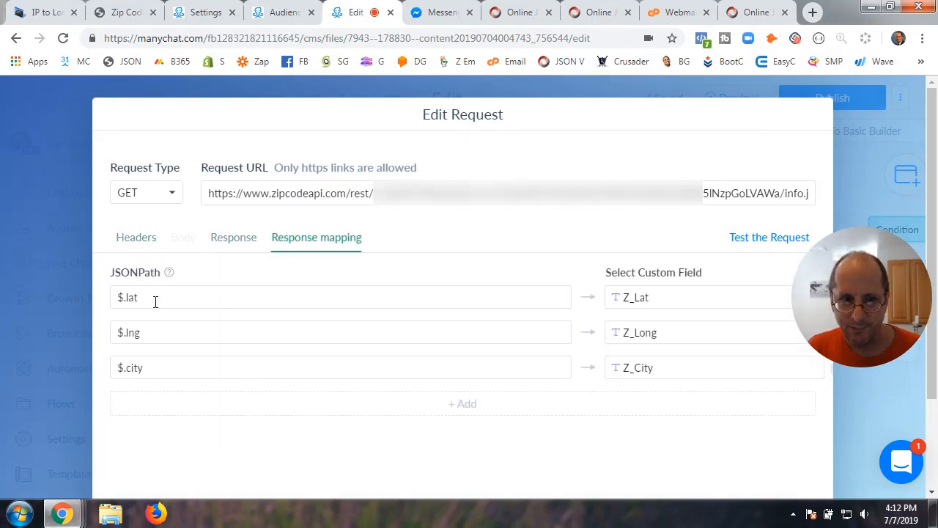
pyautogui.click(250, 242)
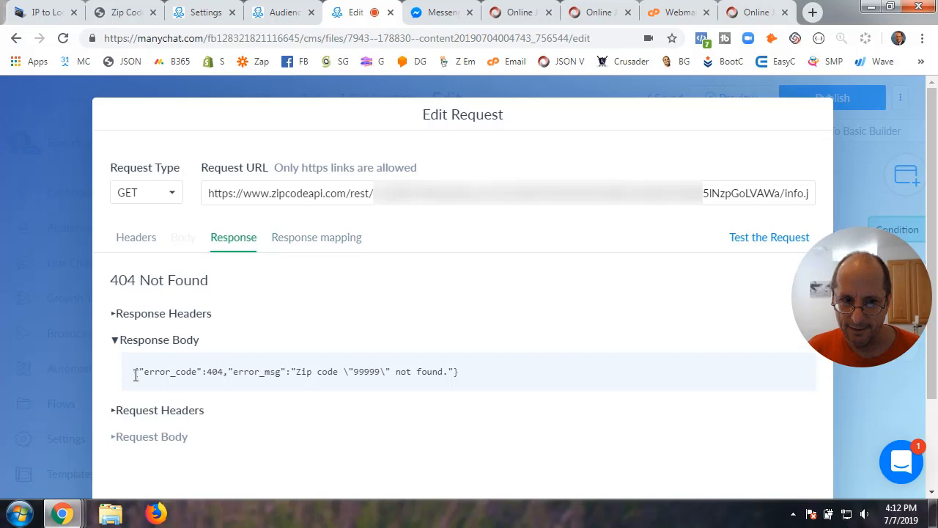
pyautogui.moveTo(135, 375); pyautogui.dragTo(486, 372)
pyautogui.hotkey('ctrl', 'c')
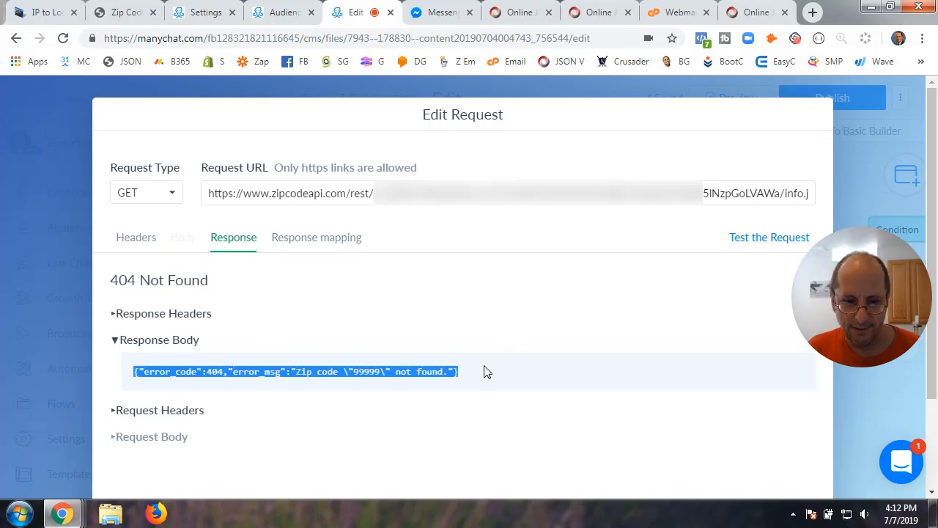
# Paste the copied 404 response body into a new jsonviewer.stack.hu page and format it.
pyautogui.click(813, 13)
pyautogui.click(564, 61)
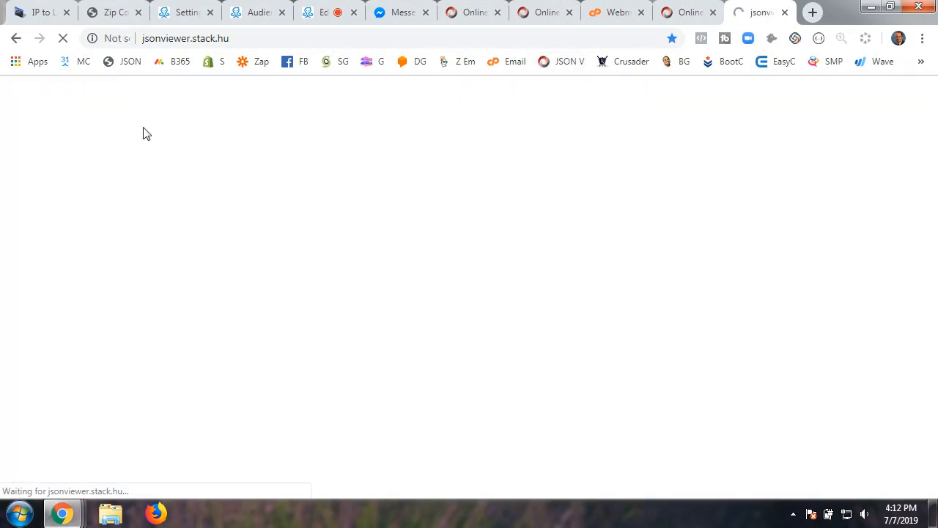
pyautogui.click(122, 124)
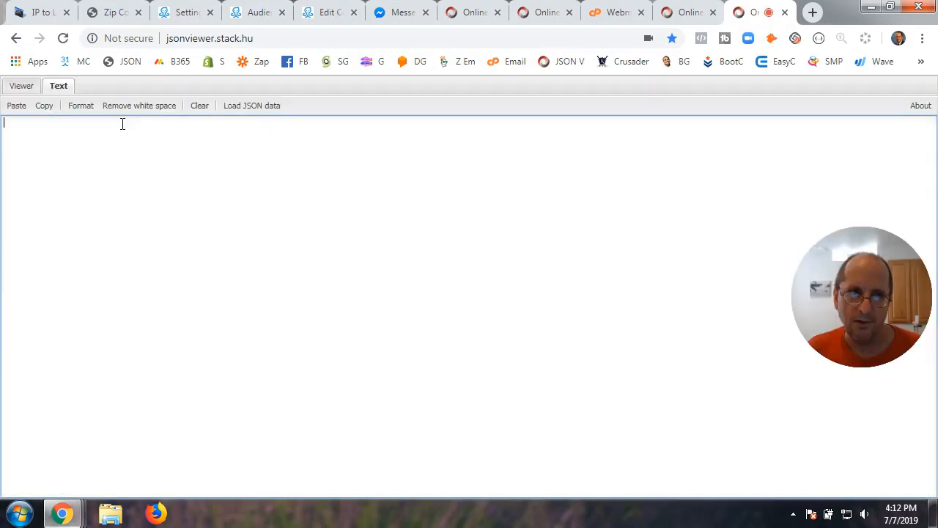
pyautogui.hotkey('ctrl', 'v')
pyautogui.click(81, 106)
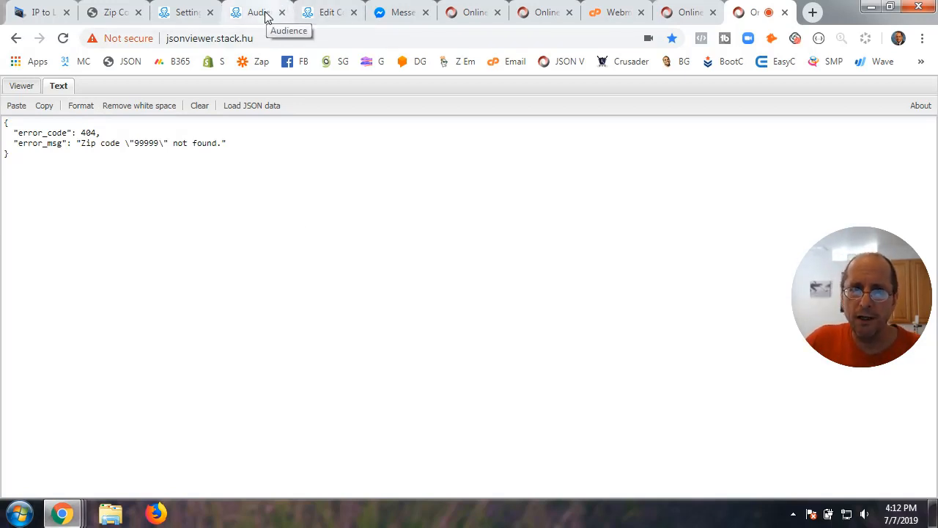
# Switch to the ManyChat bot settings and open the bot's error logs.
pyautogui.click(190, 14)
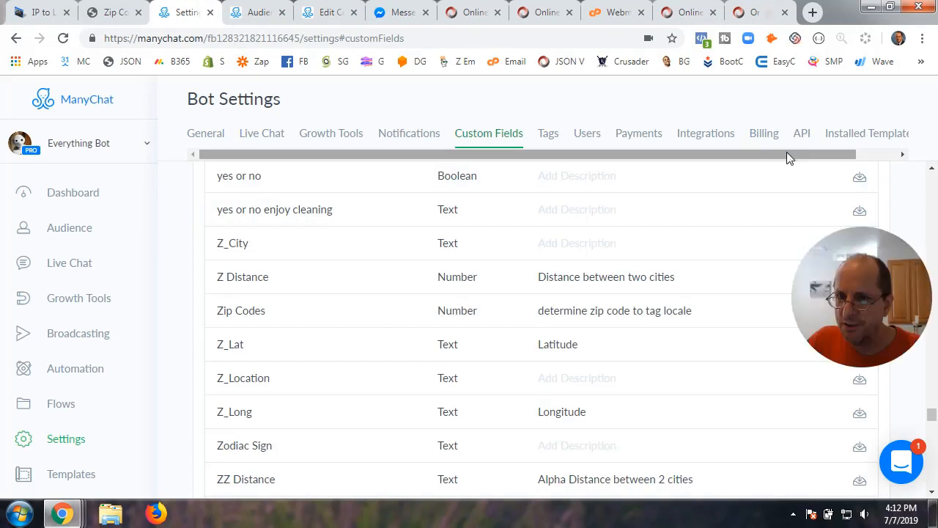
pyautogui.moveTo(723, 154); pyautogui.dragTo(854, 158)
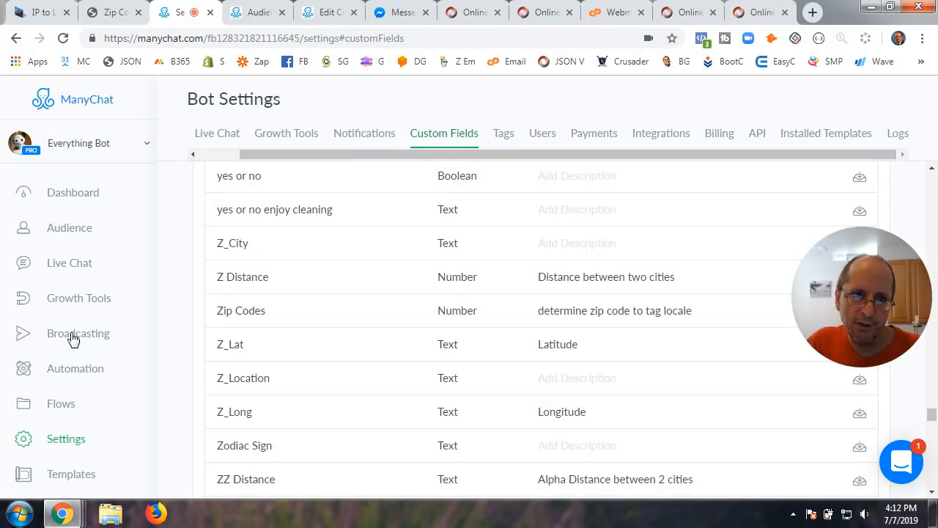
pyautogui.scroll(-2, 52, 411)
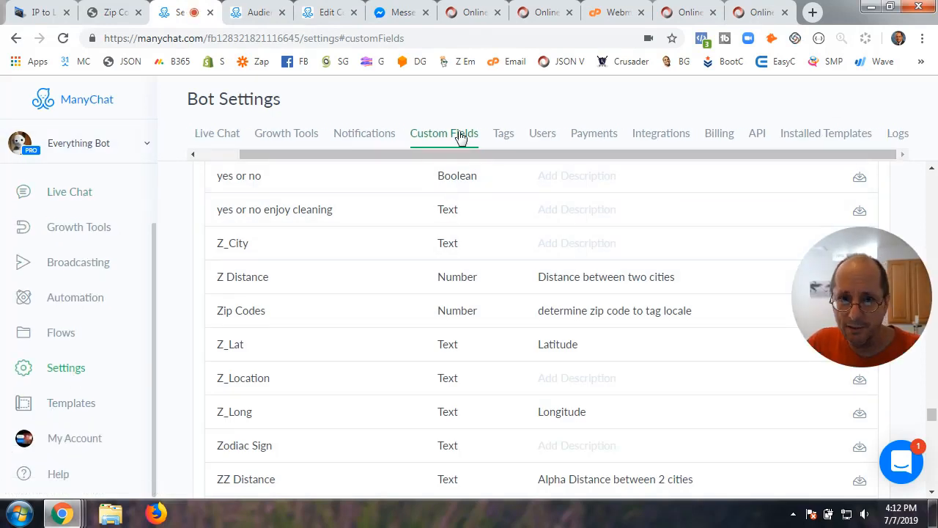
pyautogui.click(907, 134)
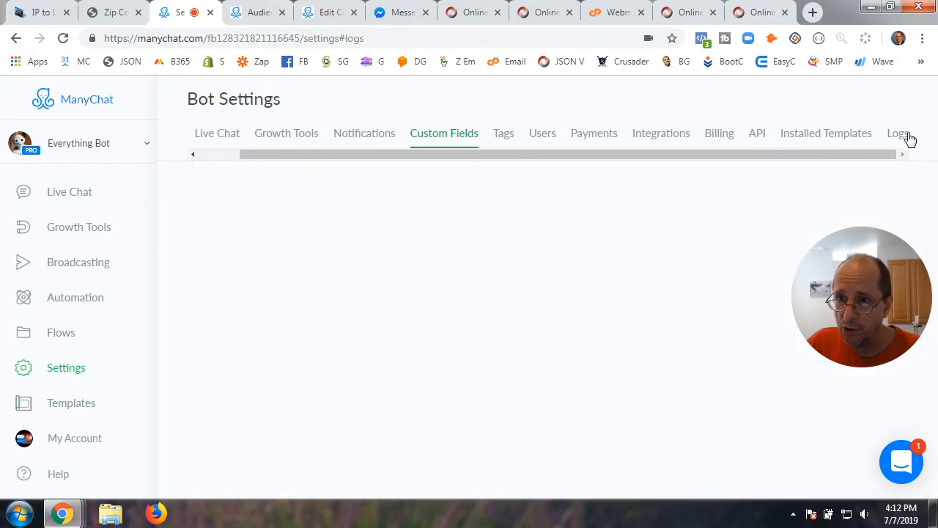
pyautogui.moveTo(879, 261); pyautogui.dragTo(828, 370)
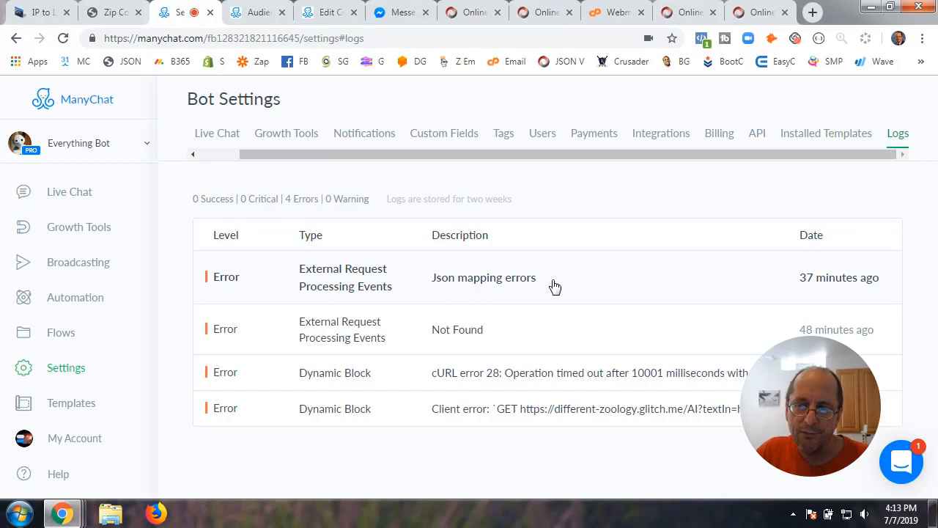
# Inspect the first undefined JSON path in the "Json mapping errors" log entry, then close the entry.
pyautogui.click(492, 286)
pyautogui.scroll(-1, 325, 297)
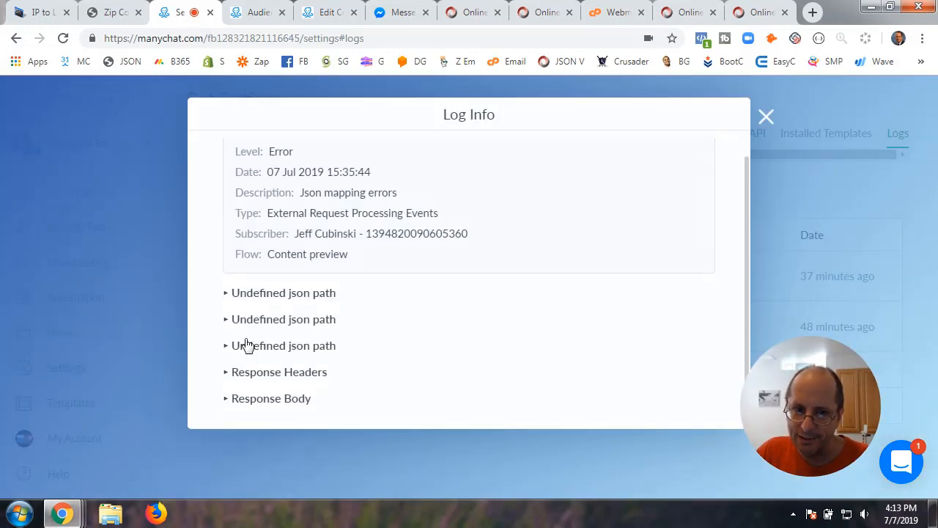
pyautogui.click(229, 294)
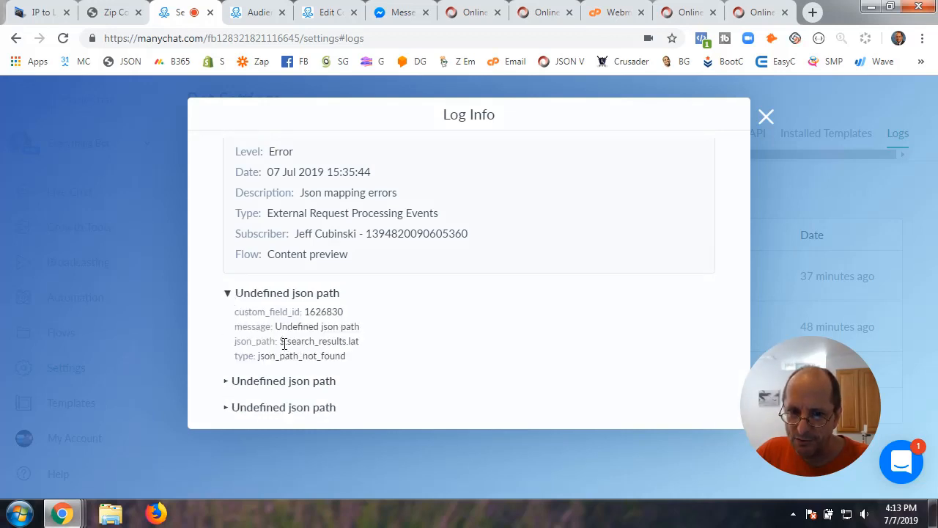
pyautogui.moveTo(281, 343); pyautogui.dragTo(363, 347)
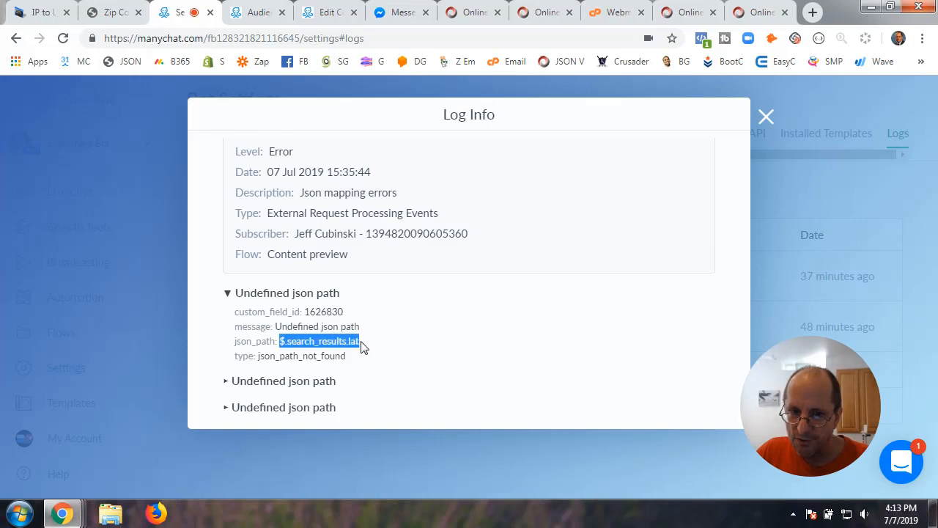
pyautogui.click(766, 117)
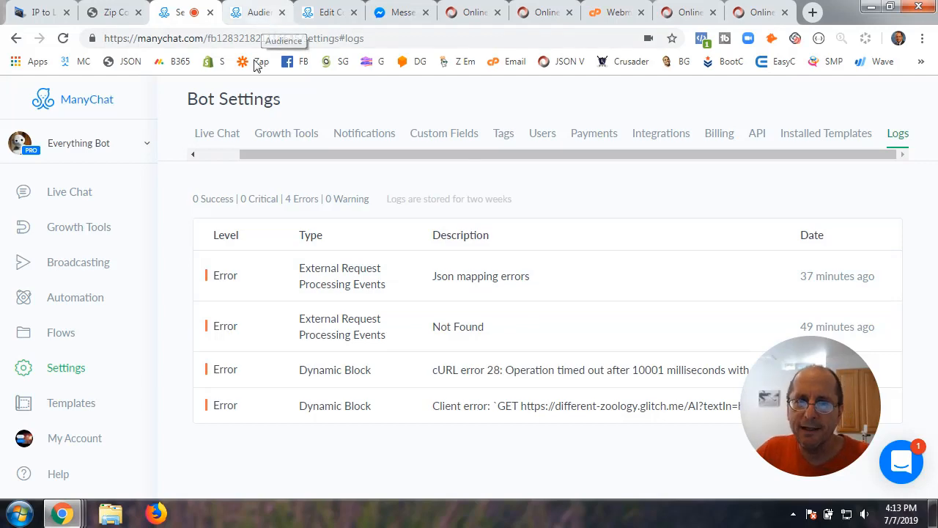
# Return to the external request being edited in the flow and review its response body.
pyautogui.click(327, 13)
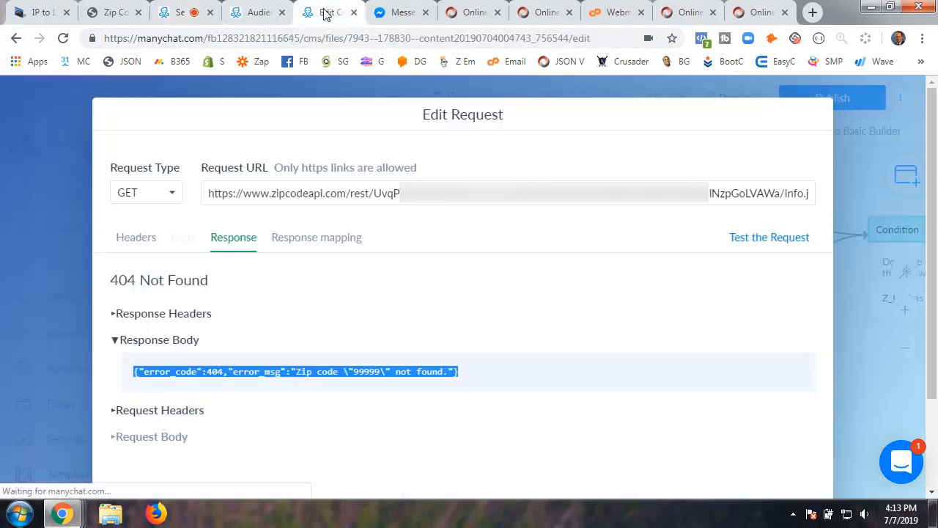
pyautogui.click(400, 390)
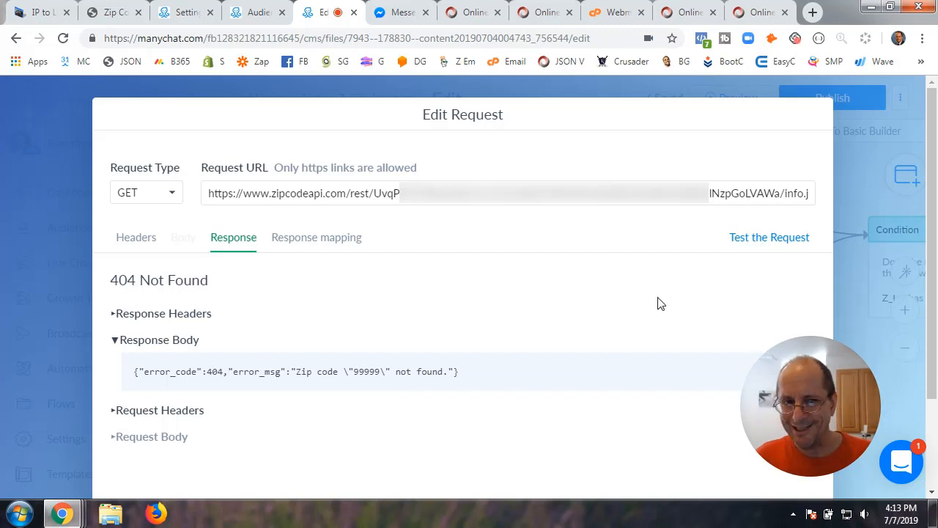
pyautogui.scroll(-3, 660, 304)
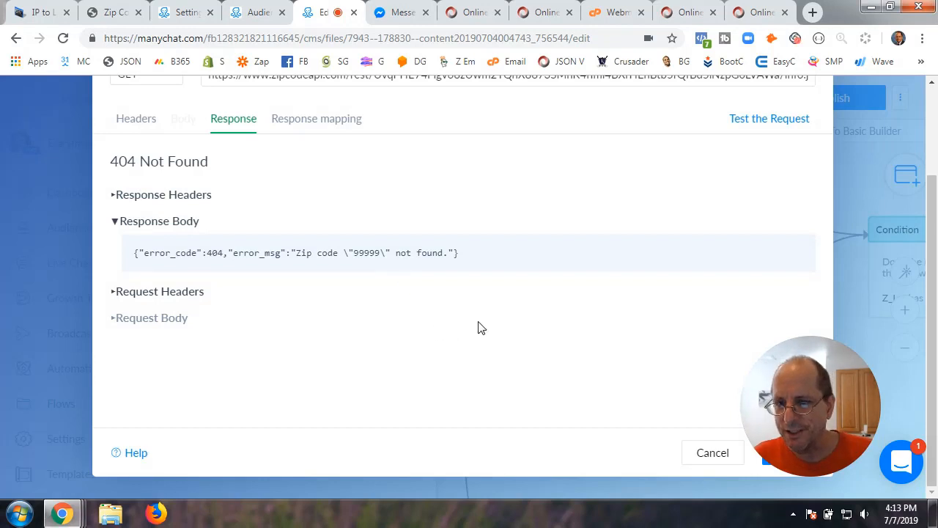
pyautogui.scroll(3, 537, 328)
pyautogui.moveTo(818, 407); pyautogui.dragTo(846, 287)
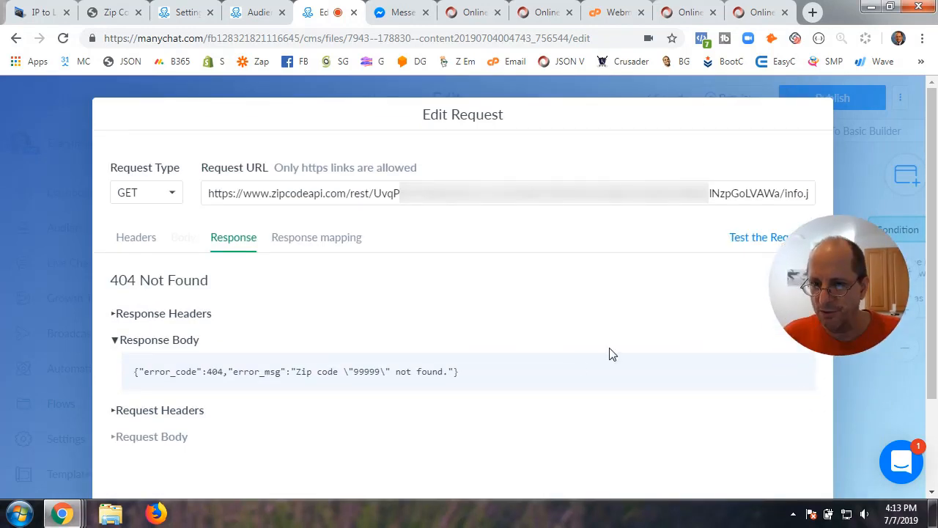
pyautogui.scroll(-3, 587, 359)
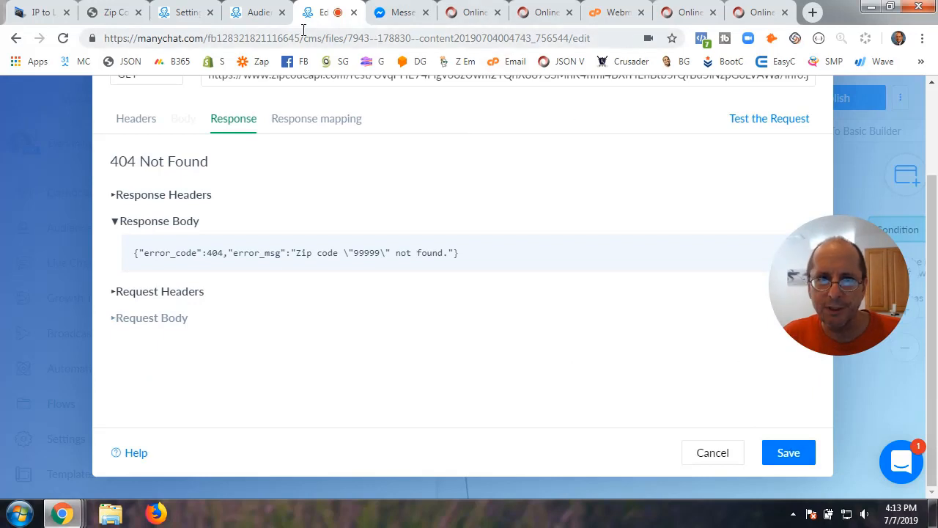
# Check the error logs again and compare the formatted error JSON with the JSON response for zip code 53566.
pyautogui.click(177, 14)
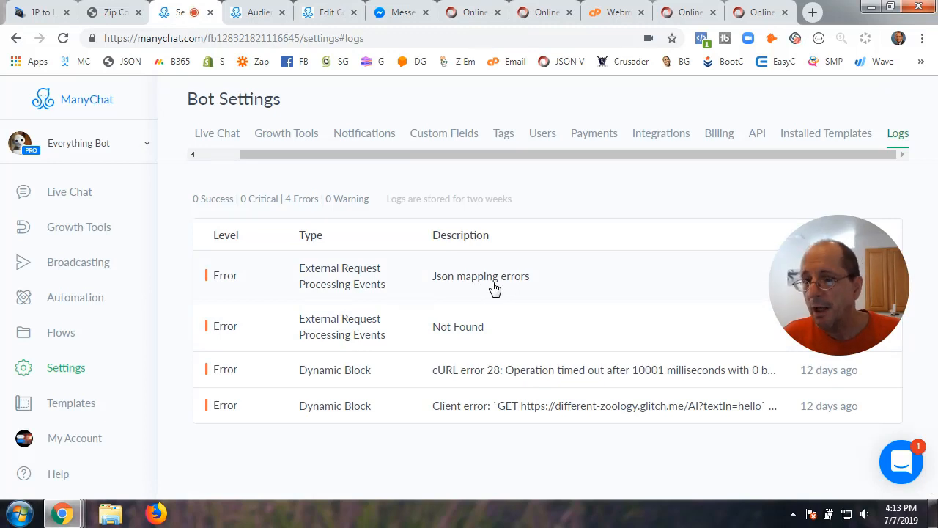
pyautogui.click(746, 16)
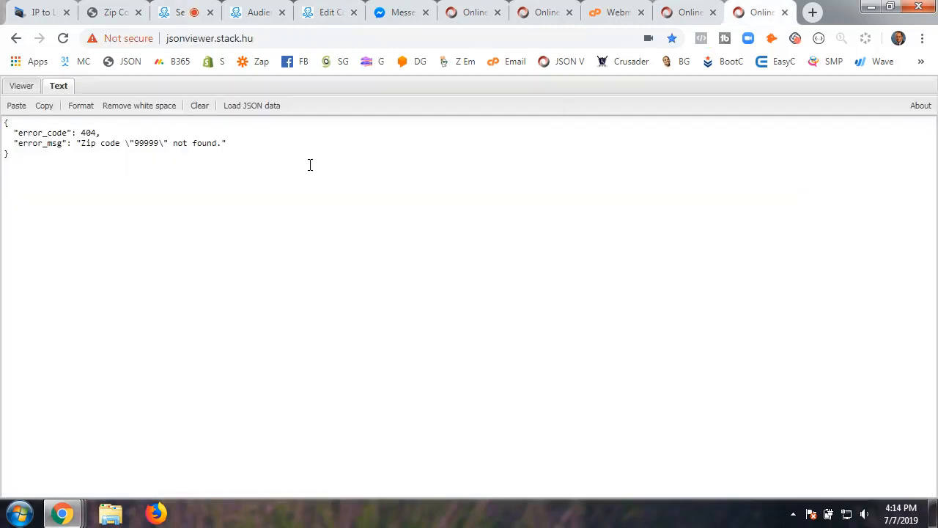
pyautogui.moveTo(9, 130); pyautogui.dragTo(83, 143)
pyautogui.click(85, 144)
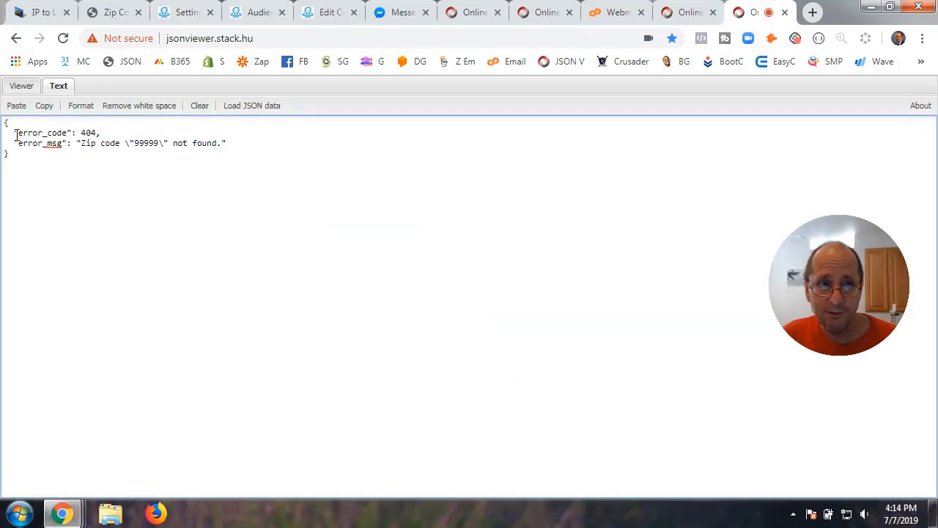
pyautogui.moveTo(16, 135); pyautogui.dragTo(82, 149)
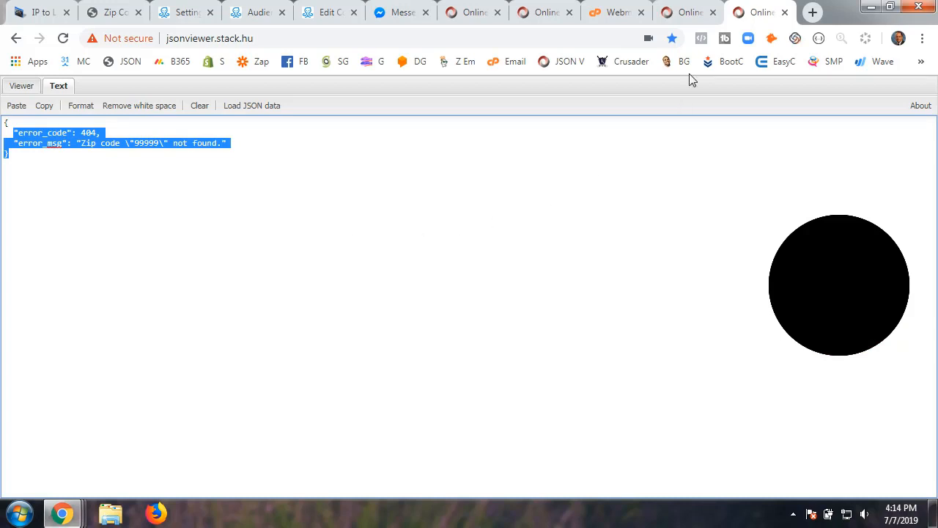
pyautogui.click(693, 22)
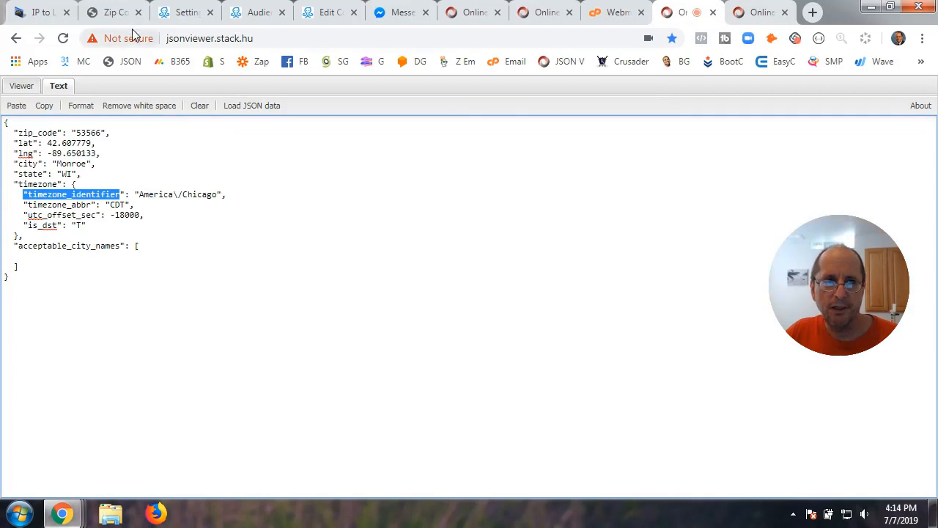
# Save the external request in the "US only by Zip" step and collapse the step's sidebar.
pyautogui.click(320, 17)
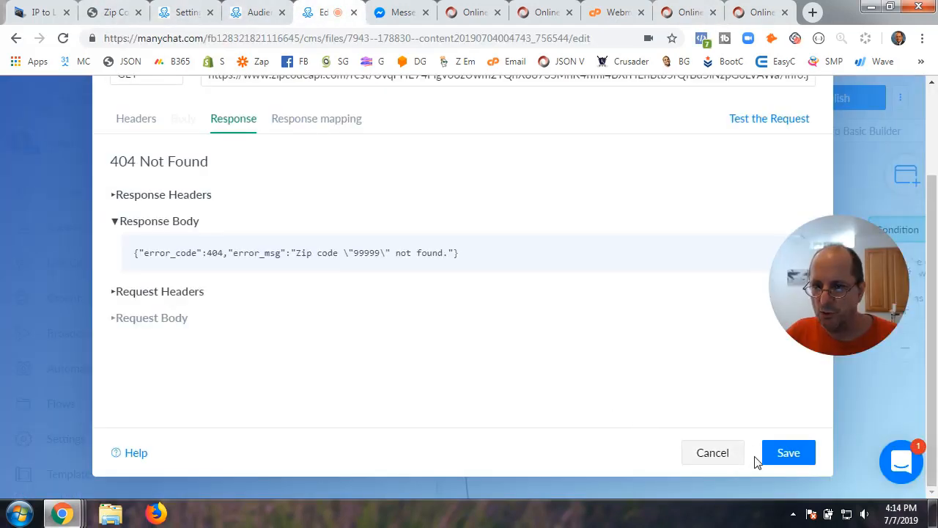
pyautogui.click(779, 459)
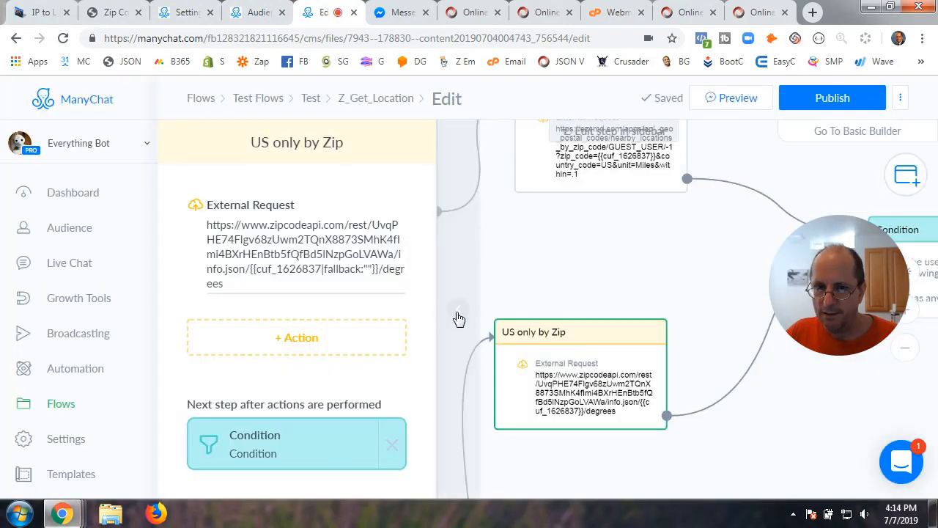
pyautogui.click(457, 311)
# Inspect the field and operator choices of the Z_Lat rule in the Condition step without changing them.
pyautogui.moveTo(505, 279); pyautogui.dragTo(593, 279)
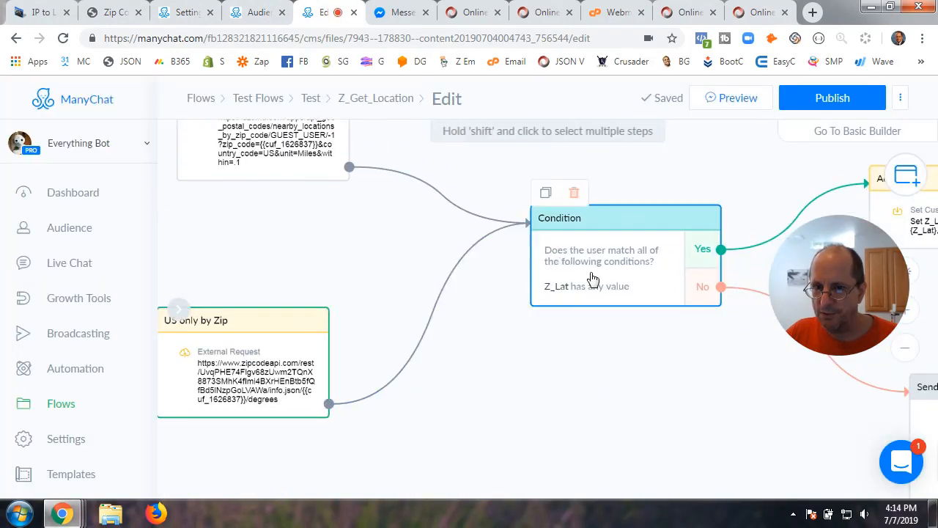
pyautogui.click(610, 265)
pyautogui.click(460, 311)
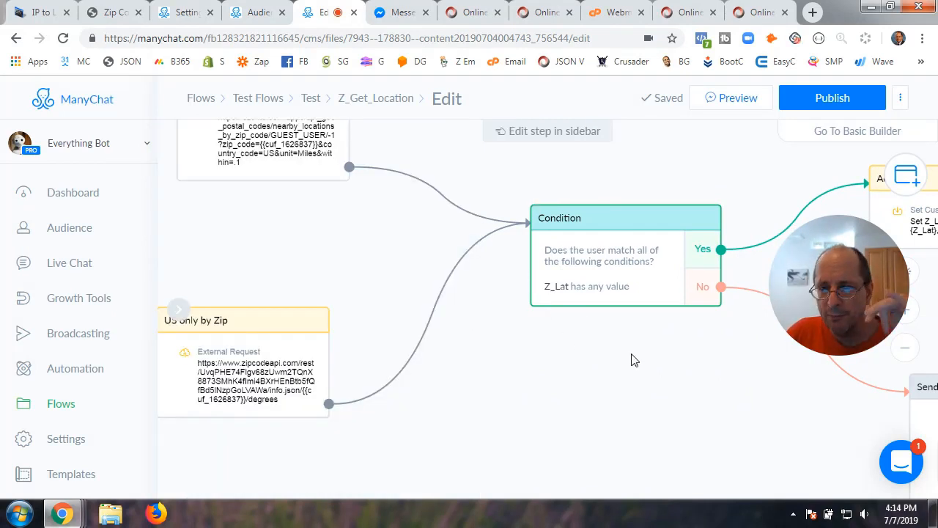
pyautogui.moveTo(635, 360); pyautogui.dragTo(558, 364)
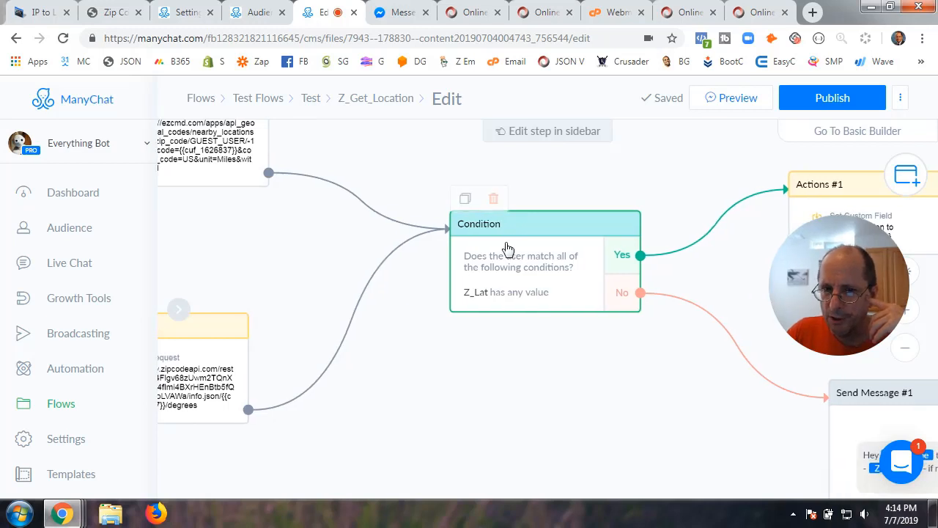
pyautogui.click(528, 266)
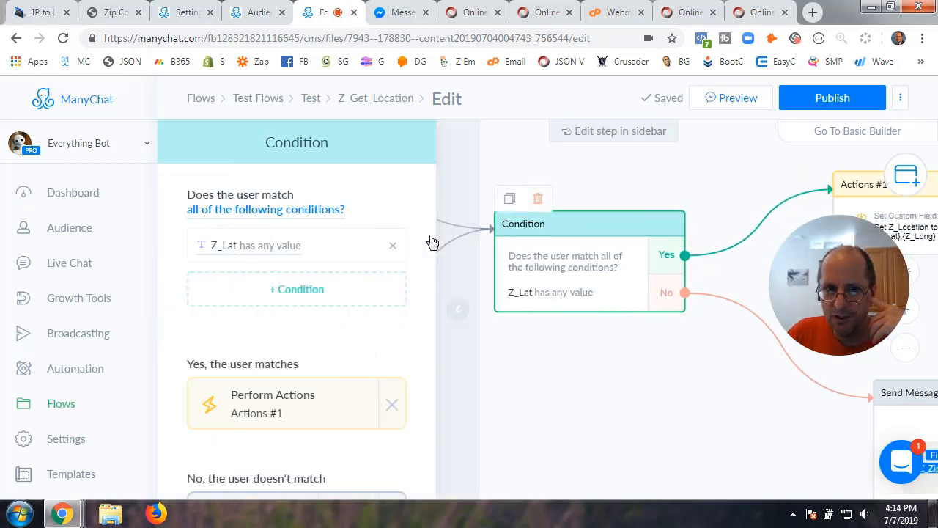
pyautogui.click(230, 247)
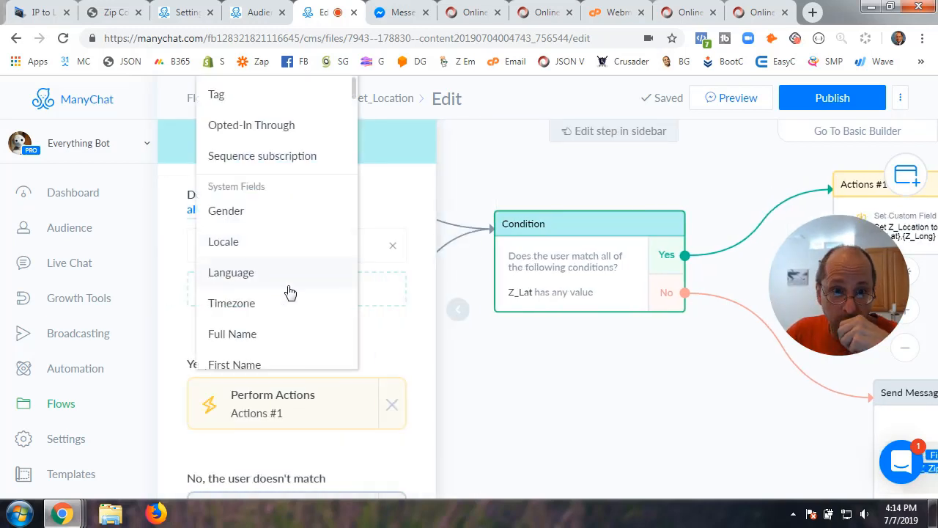
pyautogui.click(609, 358)
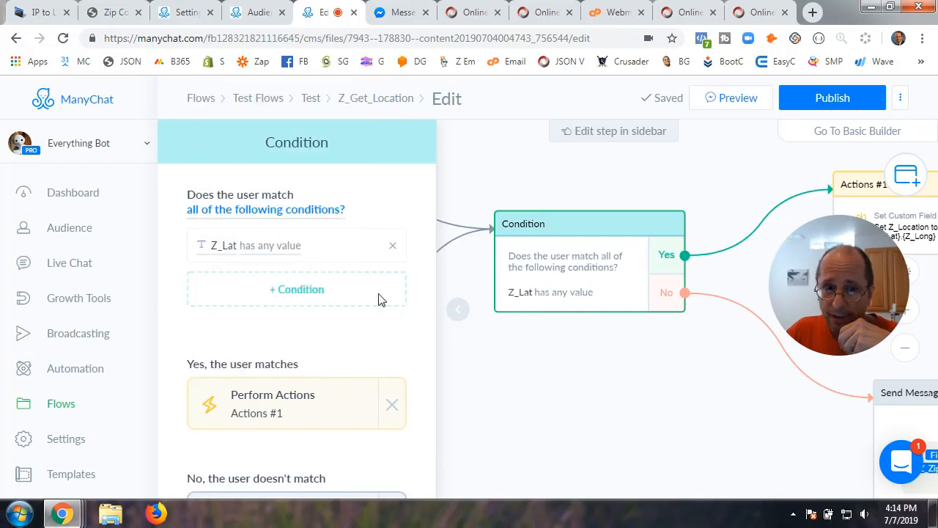
pyautogui.click(272, 254)
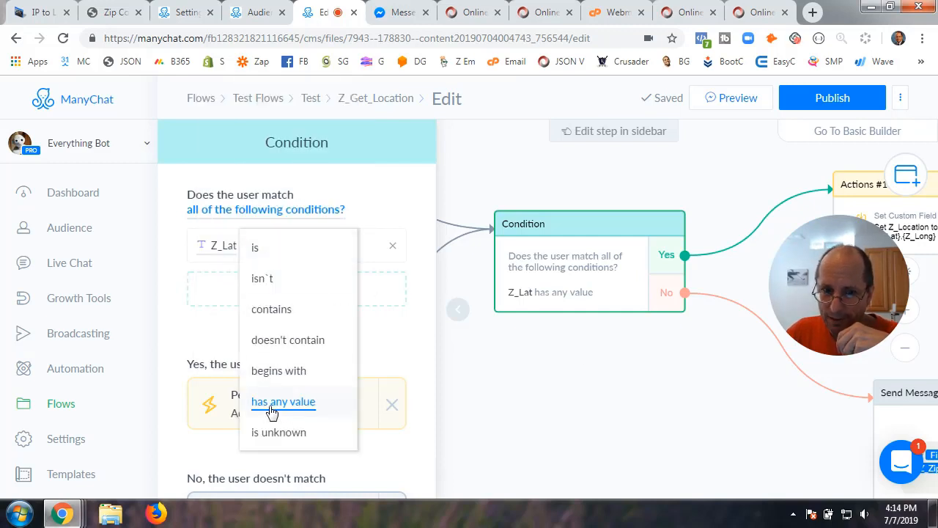
pyautogui.click(503, 372)
pyautogui.click(464, 316)
# Review the flow from the starting step's custom field clearing through to the condition's Yes and No branches.
pyautogui.moveTo(573, 384); pyautogui.dragTo(750, 233)
pyautogui.scroll(-2, 629, 405)
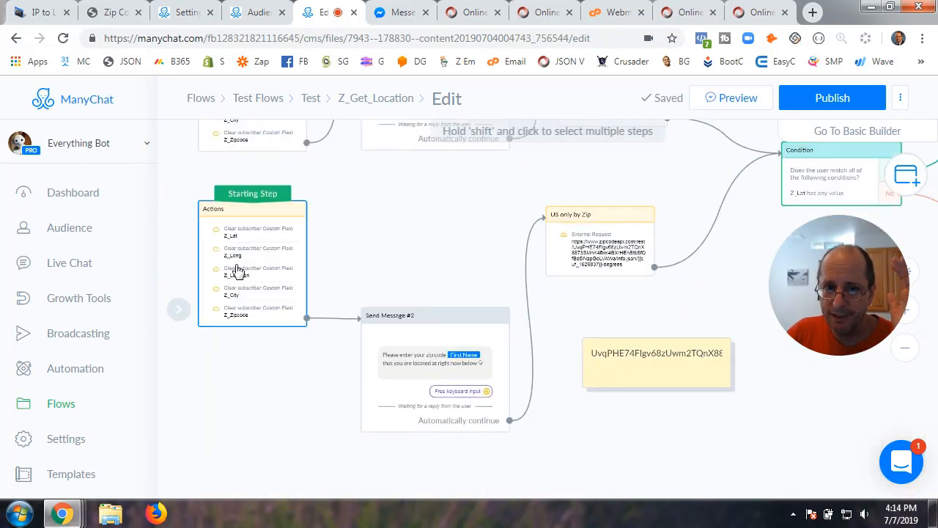
pyautogui.moveTo(760, 412); pyautogui.dragTo(358, 385)
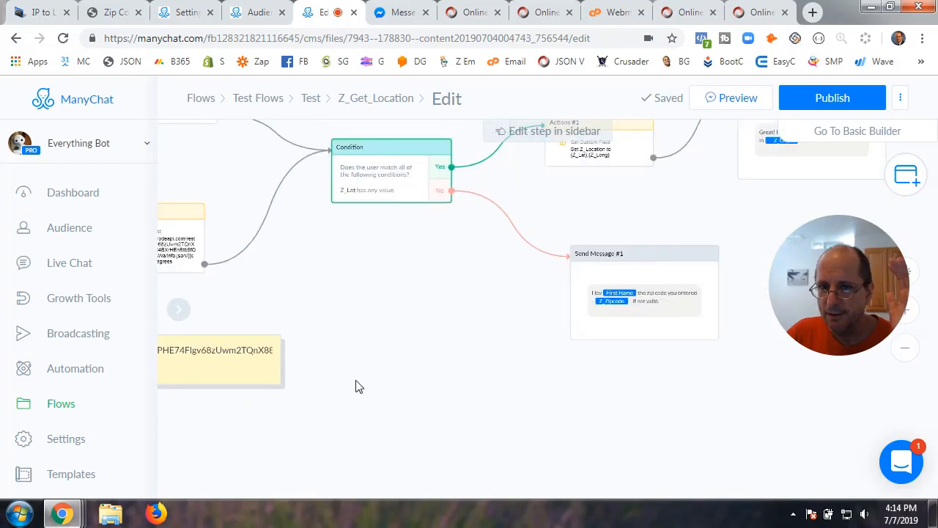
pyautogui.scroll(3, 360, 344)
pyautogui.scroll(2, 395, 275)
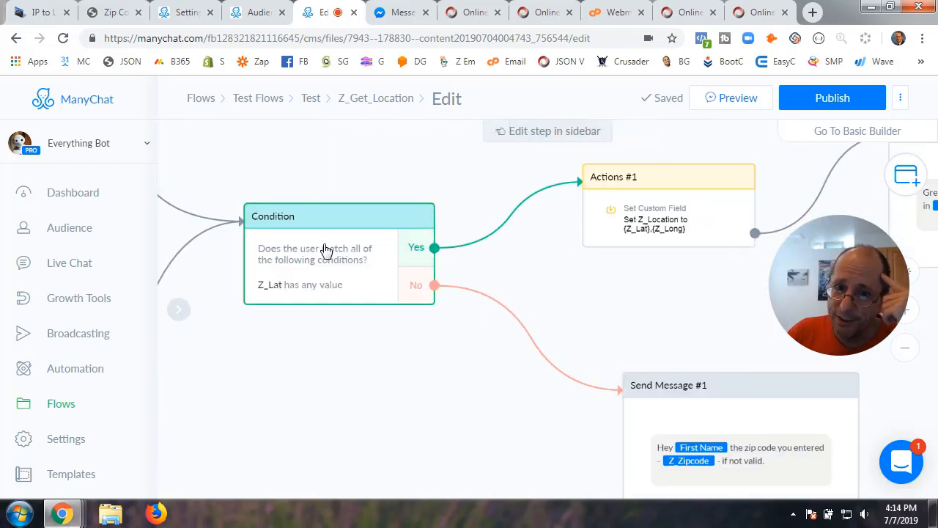
pyautogui.scroll(1, 329, 271)
pyautogui.scroll(-1, 330, 272)
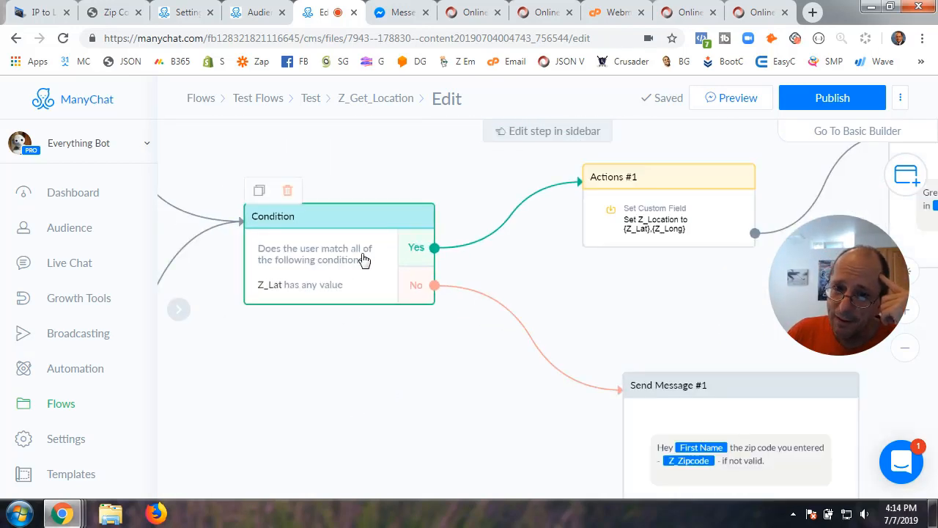
# Inspect the Set Custom Field action in Actions #1 that combines Z_Lat and Z_Long into Z_Location.
pyautogui.click(679, 225)
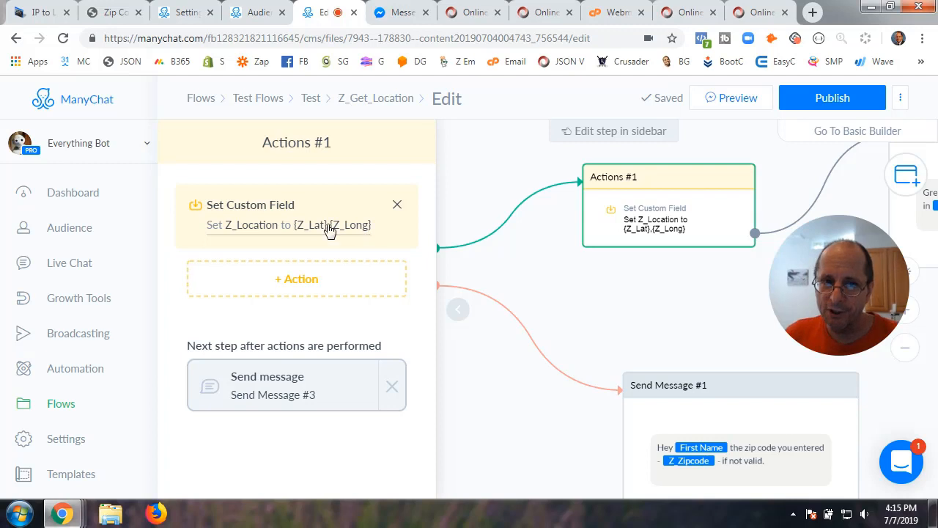
pyautogui.click(287, 224)
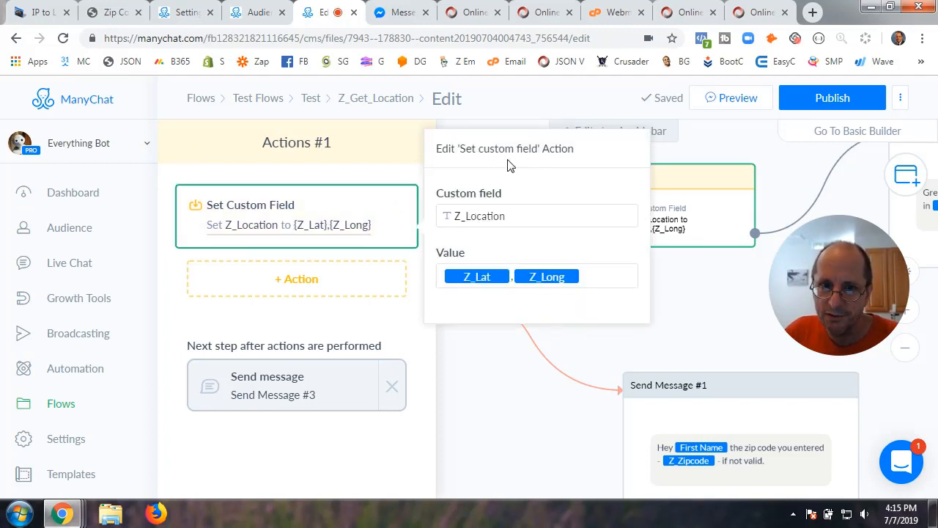
pyautogui.click(308, 282)
# Add a second Set Custom Field action to Actions #1 and choose Z_Location as its custom field.
pyautogui.click(294, 287)
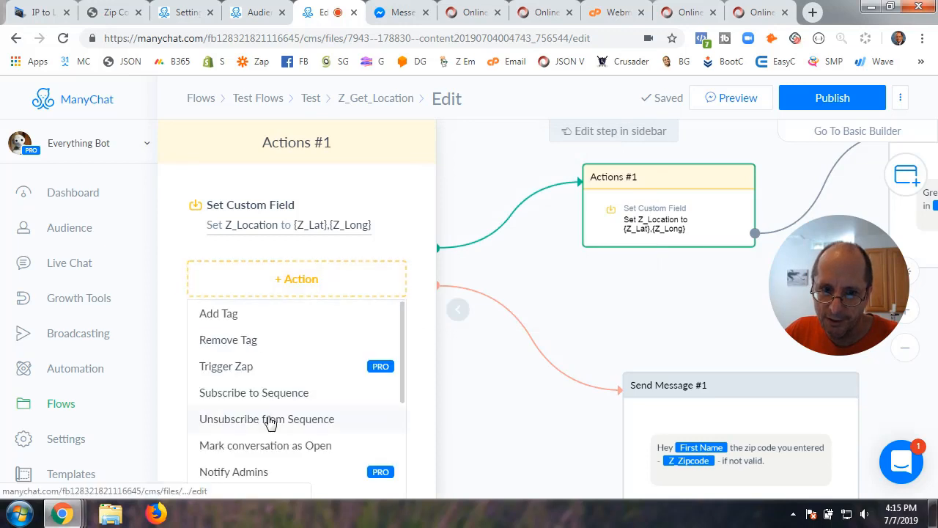
pyautogui.scroll(-2, 268, 419)
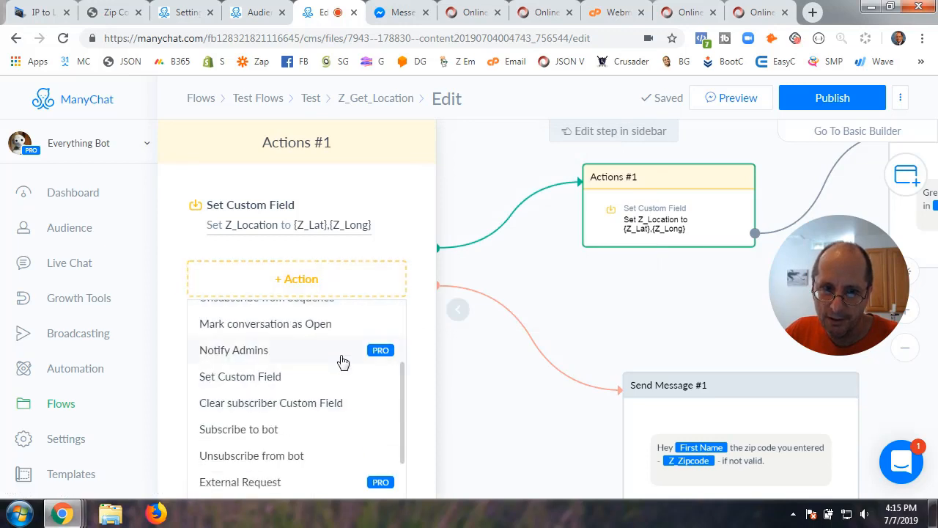
pyautogui.click(260, 377)
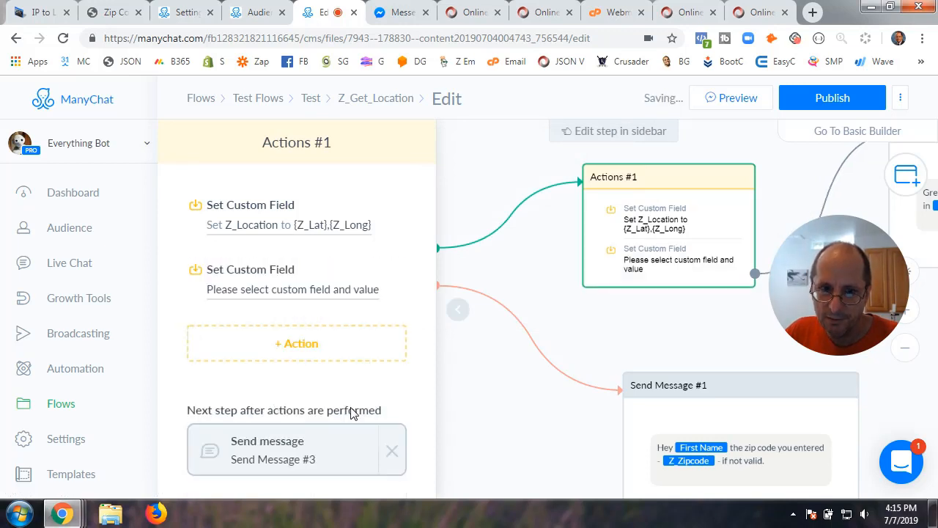
pyautogui.click(288, 293)
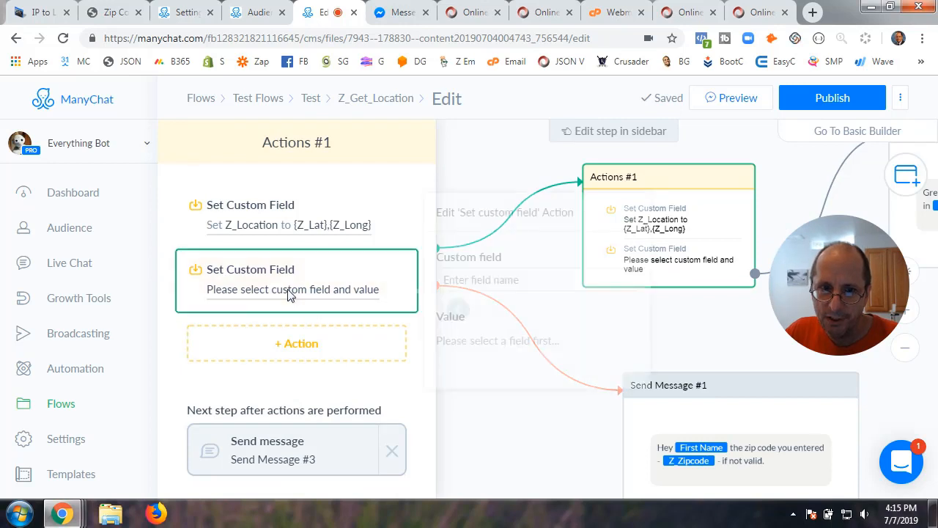
pyautogui.click(442, 280)
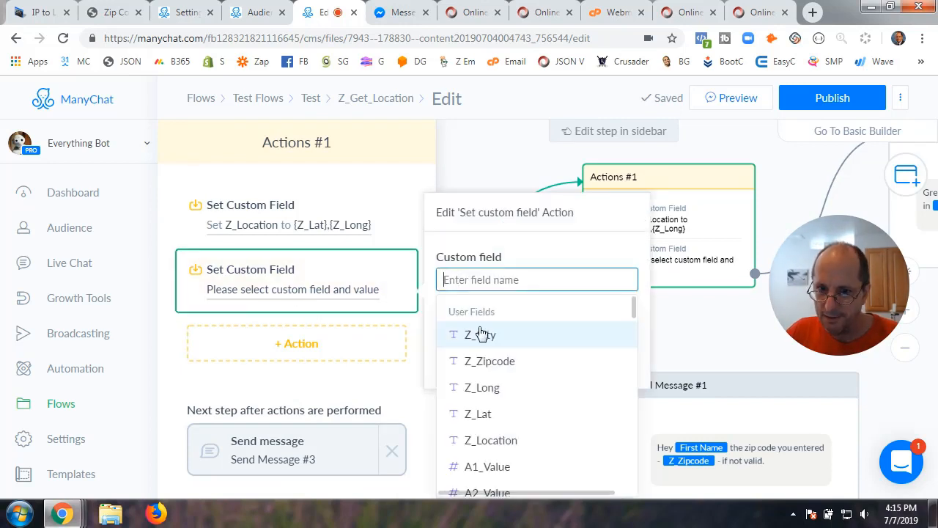
pyautogui.click(491, 441)
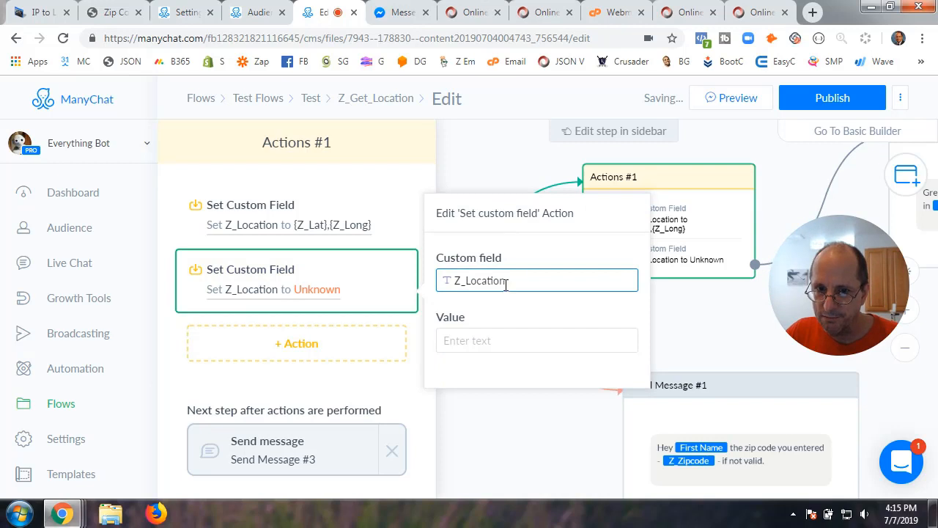
# Set the second Z_Location action's value to the Z_Lat and Z_Long variables separated by a comma.
pyautogui.click(492, 343)
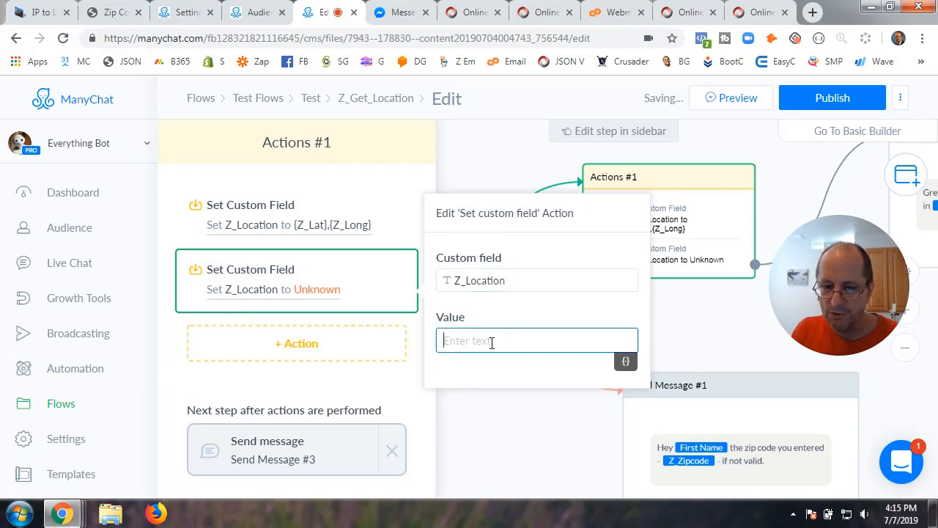
pyautogui.write('{{')
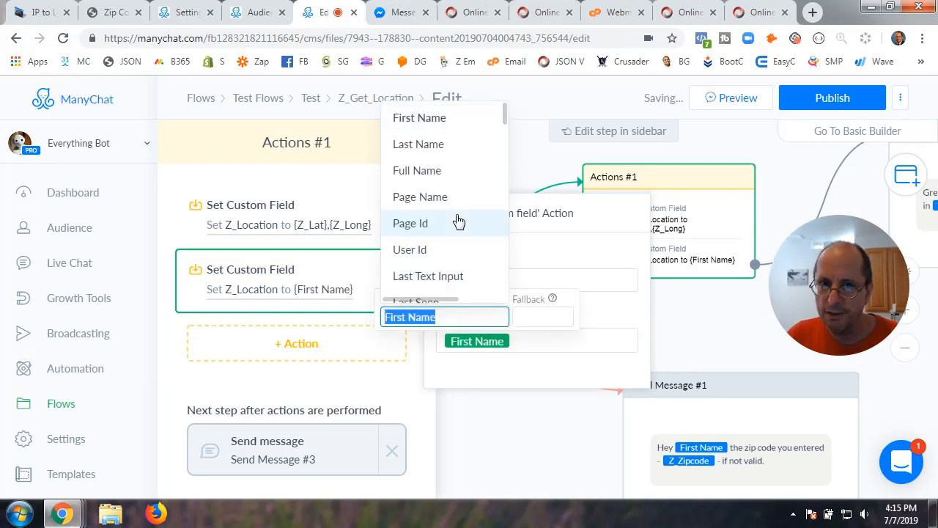
pyautogui.write('Z_')
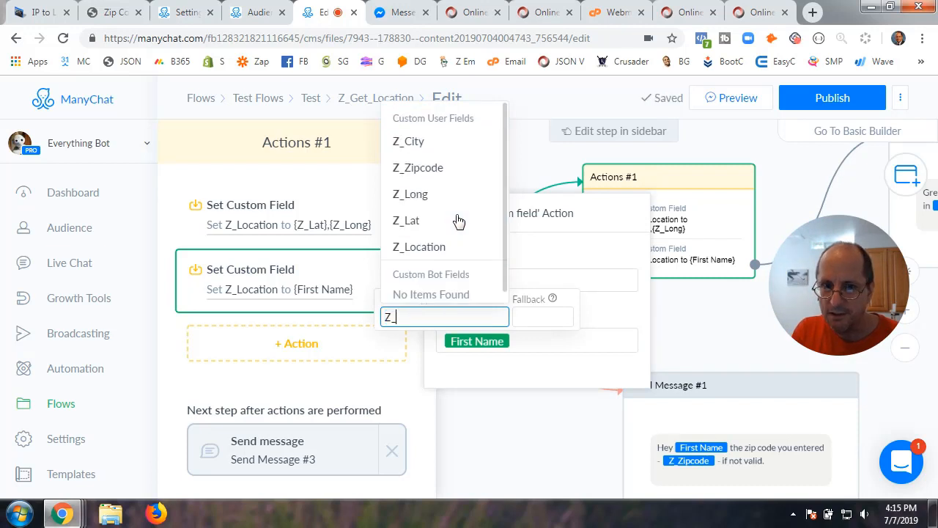
pyautogui.click(430, 222)
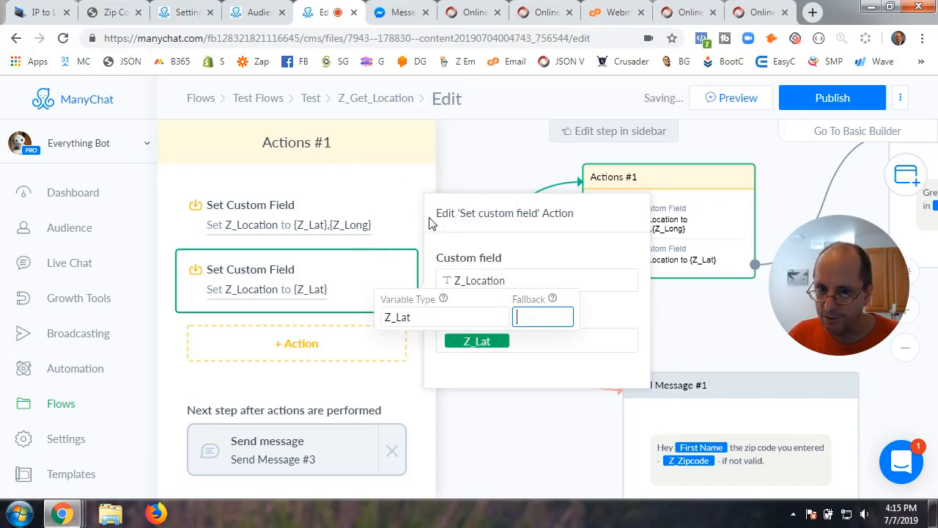
pyautogui.click(515, 342)
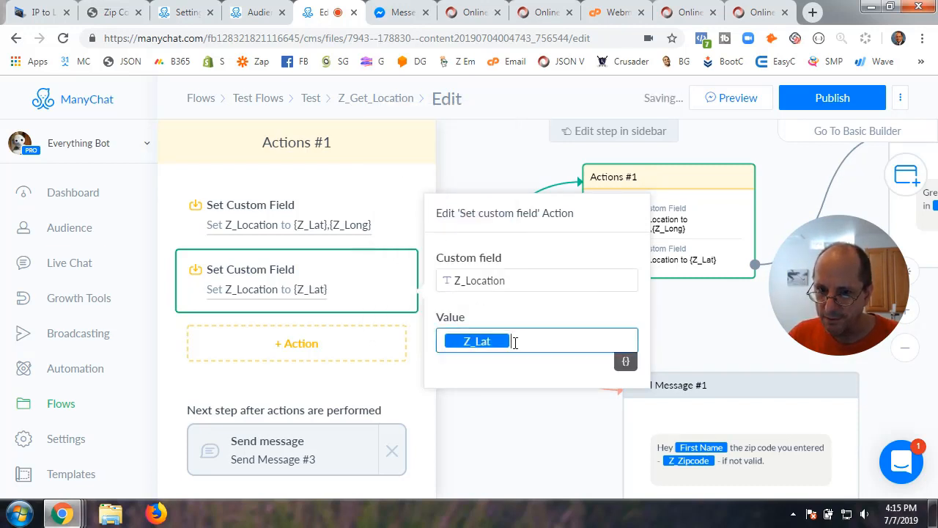
pyautogui.write(',')
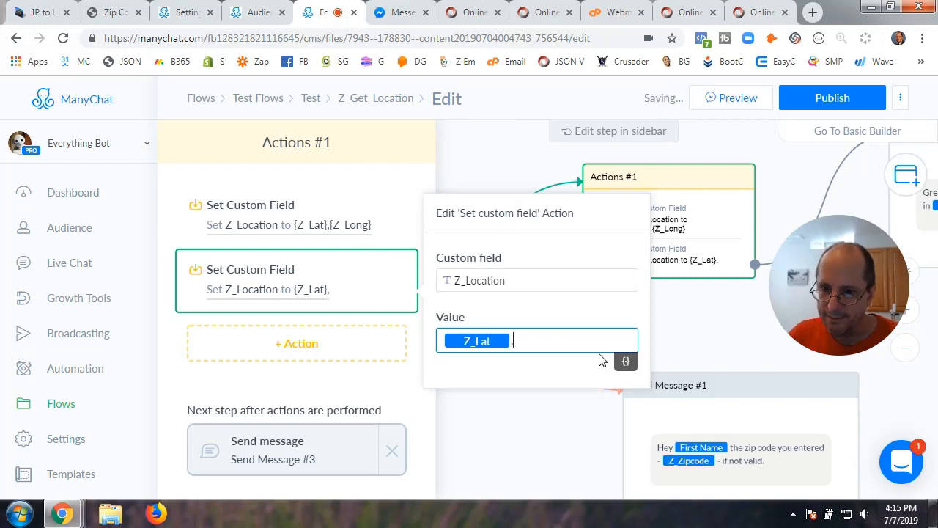
pyautogui.write('{{')
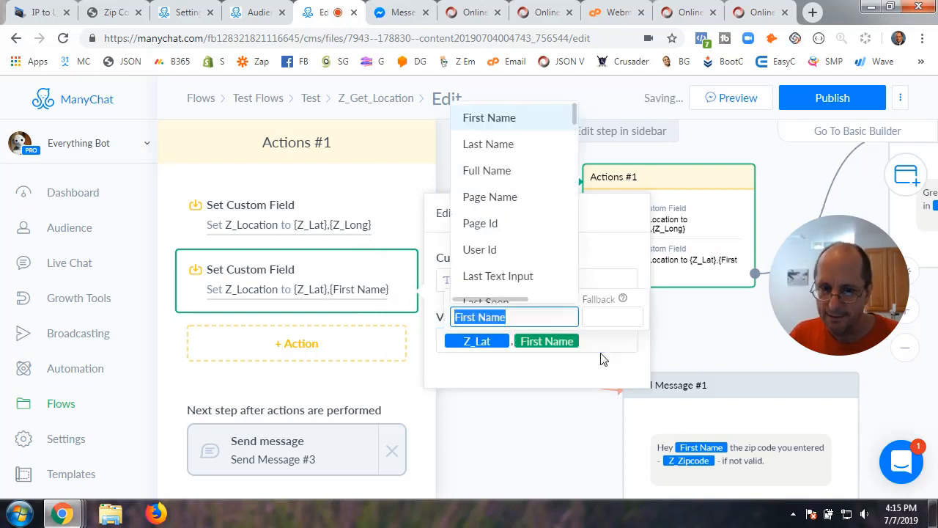
pyautogui.write('Z_l')
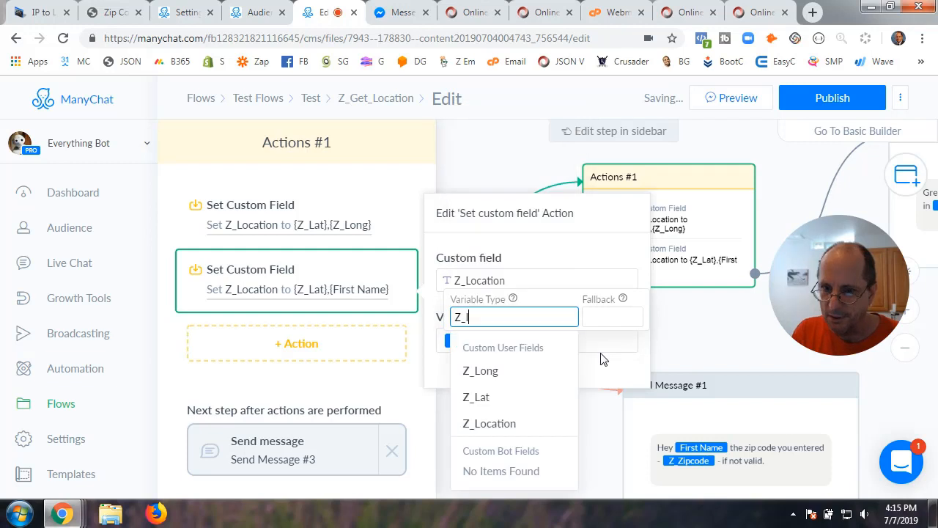
pyautogui.click(490, 372)
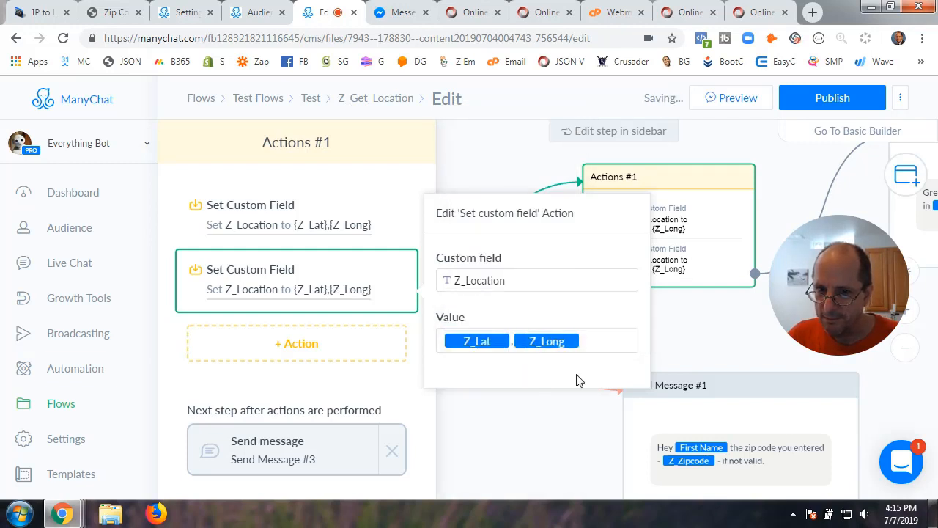
pyautogui.click(678, 347)
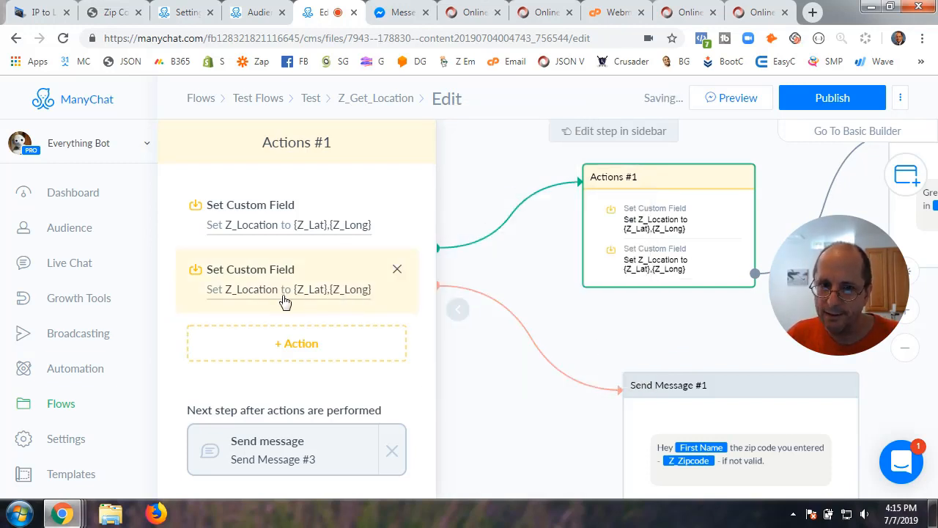
# Delete the duplicate second Set Custom Field action from Actions #1 and collapse the step's sidebar.
pyautogui.click(401, 273)
pyautogui.click(572, 158)
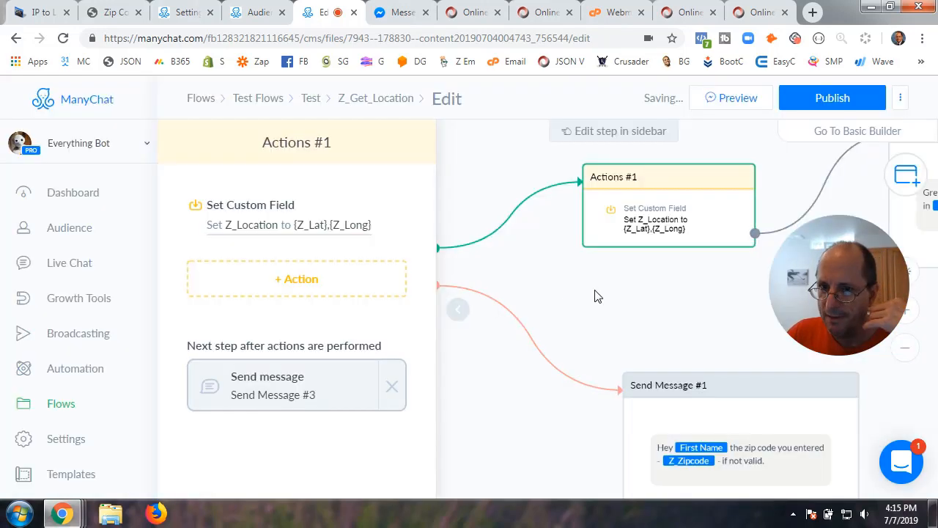
pyautogui.click(464, 311)
# Review the Send Message #3 step on the Yes branch, which uses the Z_Location and Z_City variables.
pyautogui.scroll(-2, 567, 325)
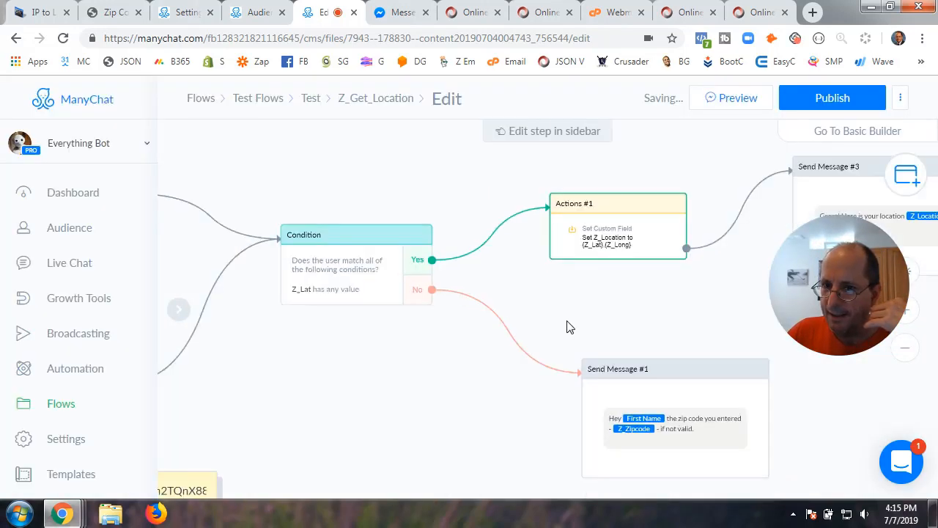
pyautogui.moveTo(642, 306); pyautogui.dragTo(456, 301)
pyautogui.scroll(3, 670, 257)
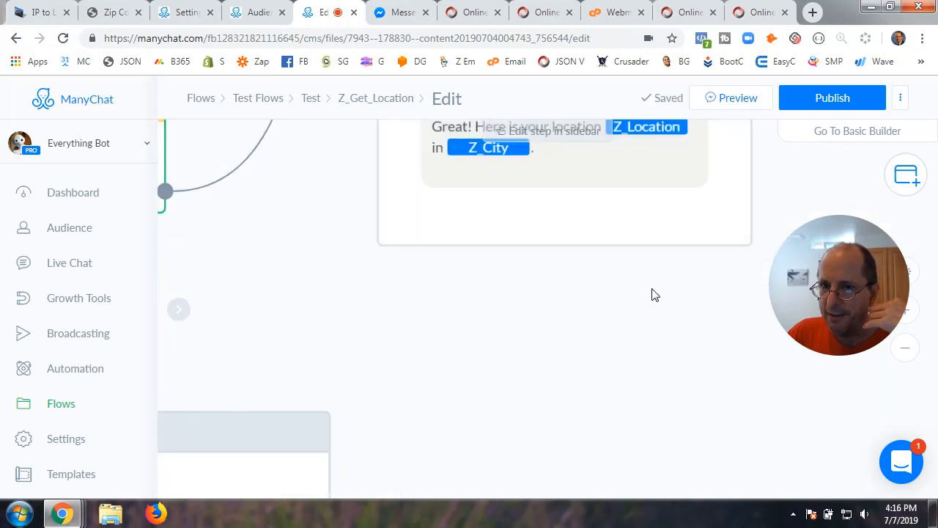
pyautogui.moveTo(653, 293); pyautogui.dragTo(603, 394)
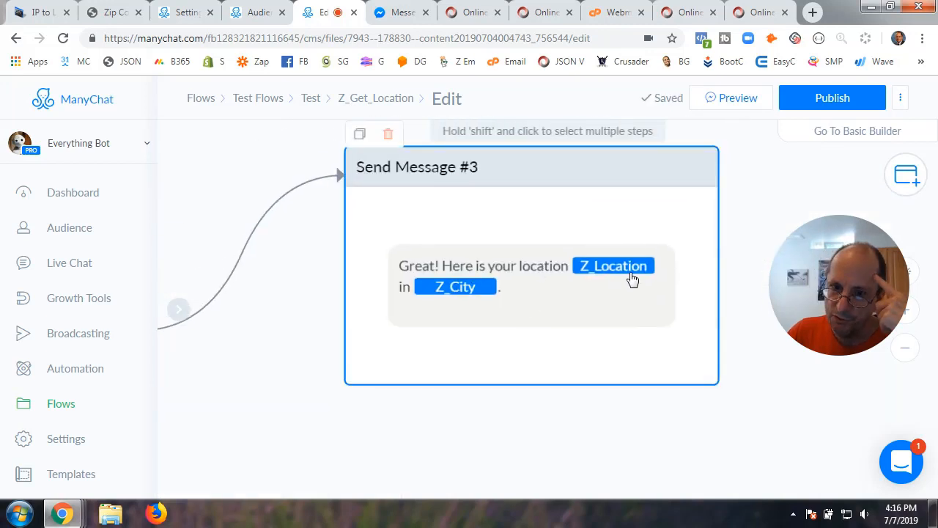
pyautogui.scroll(-3, 474, 384)
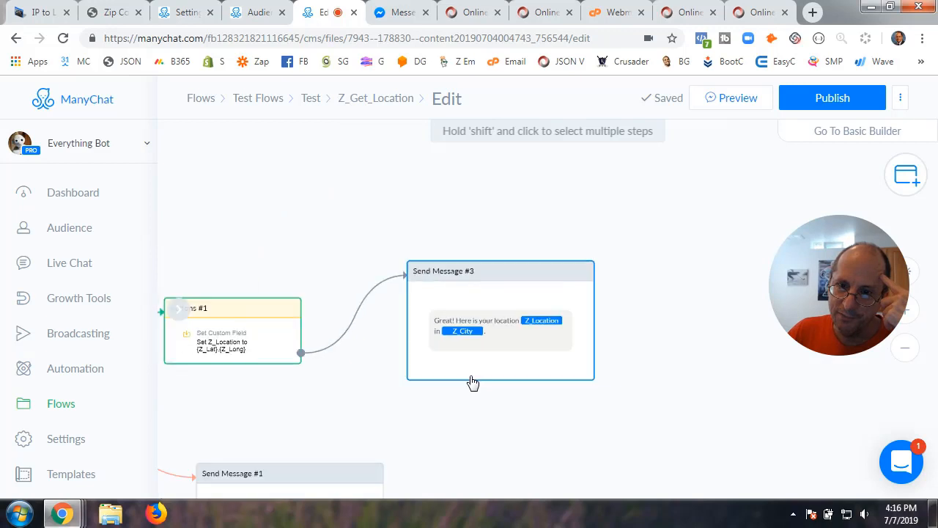
pyautogui.moveTo(345, 402); pyautogui.dragTo(598, 285)
pyautogui.moveTo(316, 396); pyautogui.dragTo(430, 383)
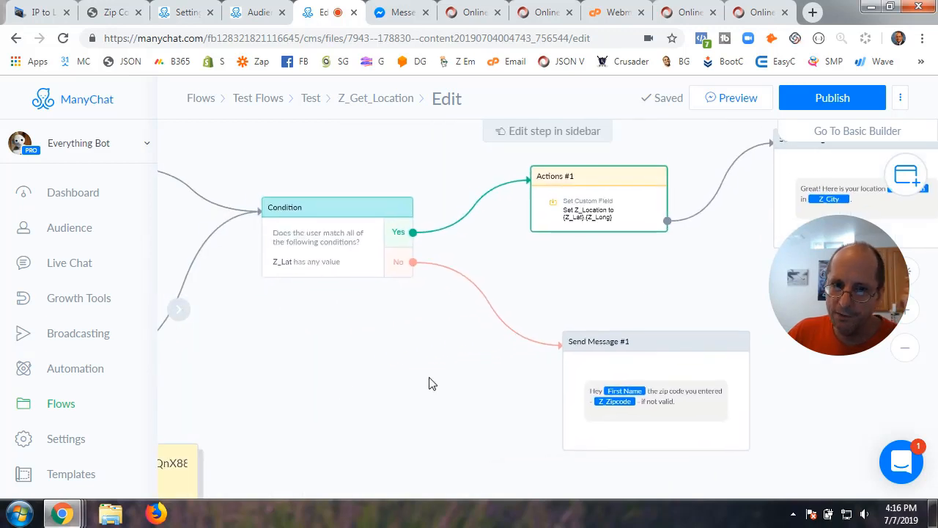
# Examine the invalid zip code text in Send Message #1 on the condition's No branch.
pyautogui.scroll(3, 302, 289)
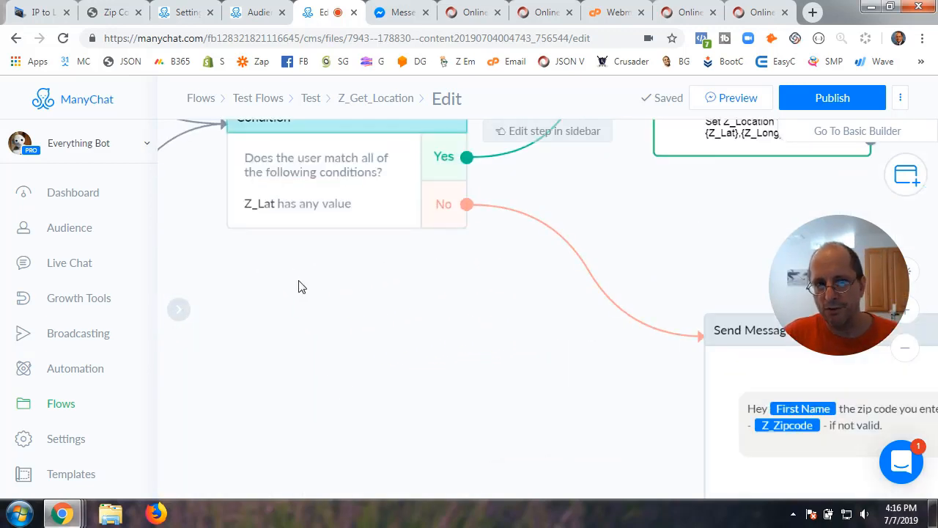
pyautogui.moveTo(618, 435); pyautogui.dragTo(298, 331)
pyautogui.click(548, 327)
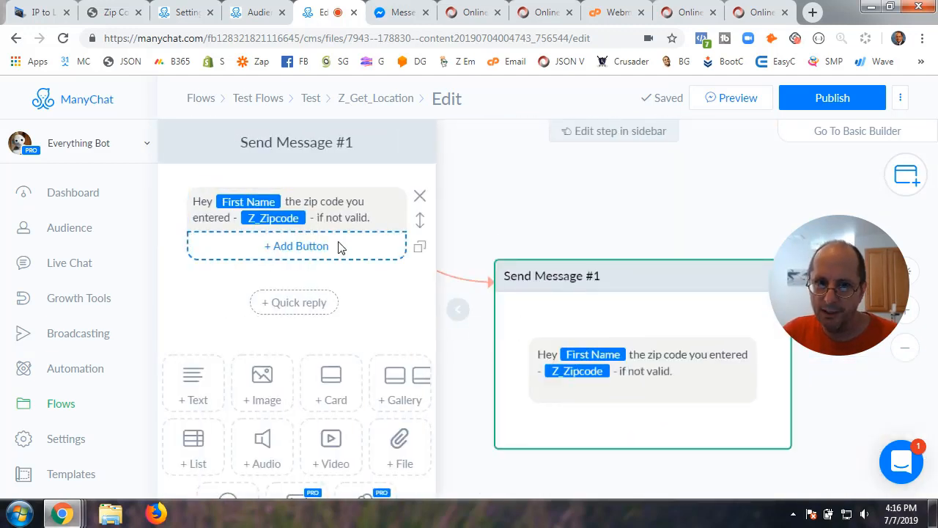
pyautogui.click(554, 217)
# Publish the Z_Get_Location flow.
pyautogui.scroll(-5, 633, 257)
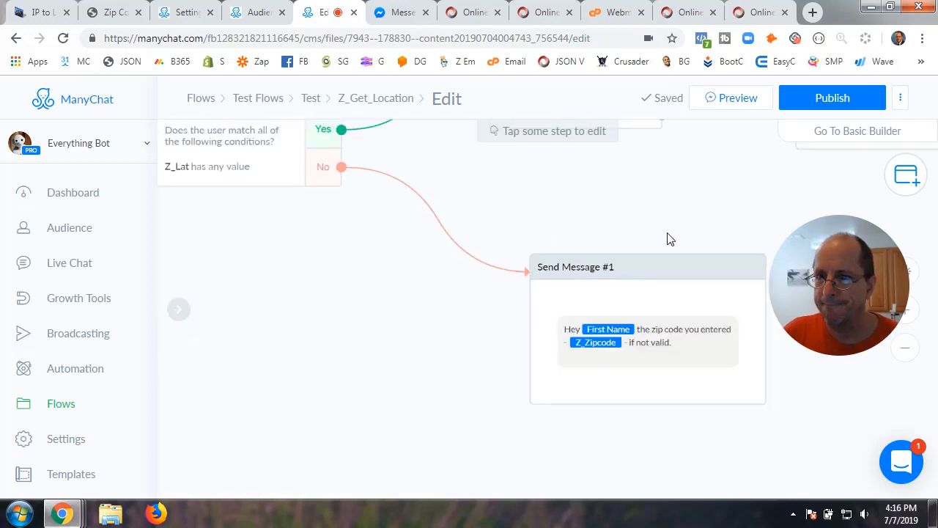
pyautogui.scroll(-2, 433, 345)
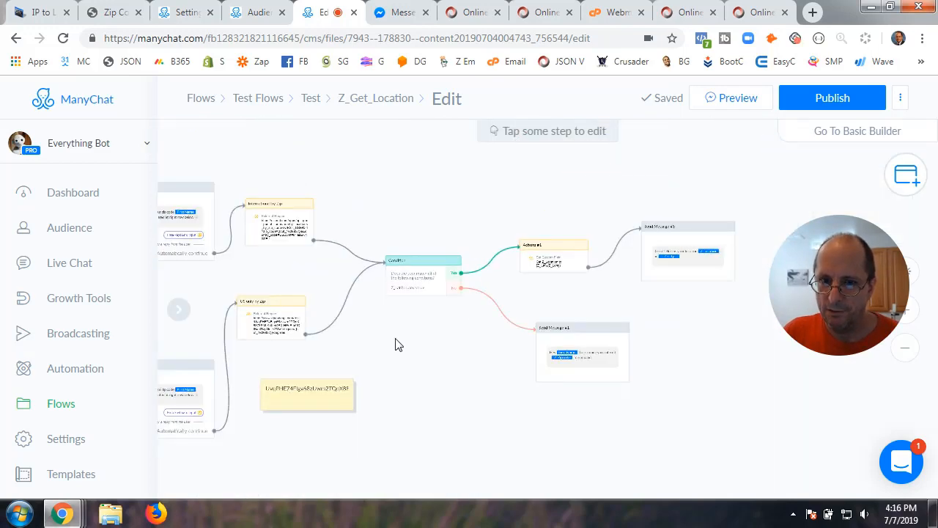
pyautogui.moveTo(398, 344); pyautogui.dragTo(570, 298)
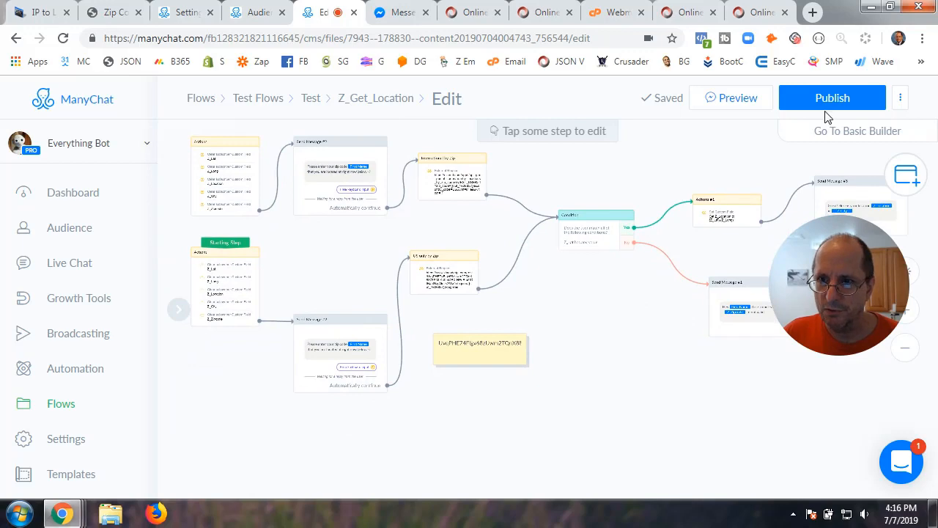
pyautogui.click(803, 105)
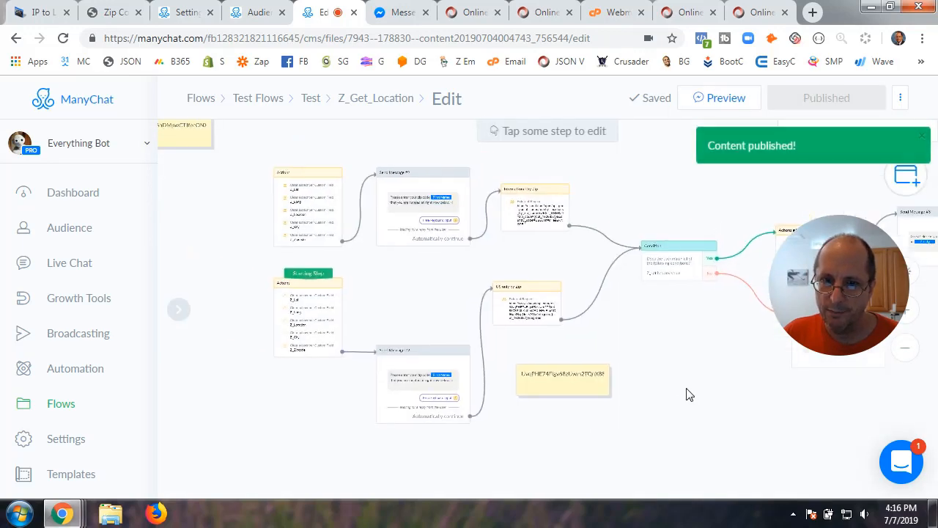
pyautogui.moveTo(747, 390); pyautogui.dragTo(677, 390)
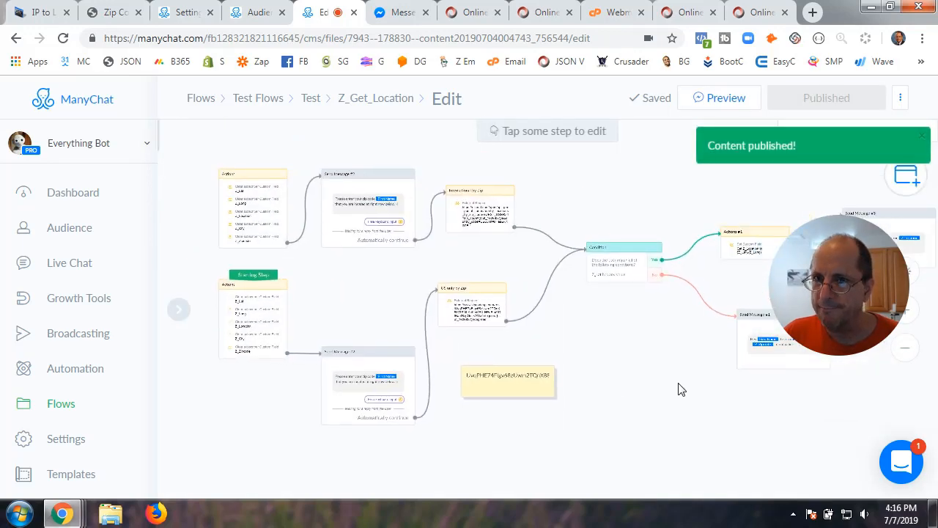
# Preview the Z_Get_Location flow in Messenger, answer the prompt with zip code 54481 and highlight the coordinates in the reply.
pyautogui.click(724, 103)
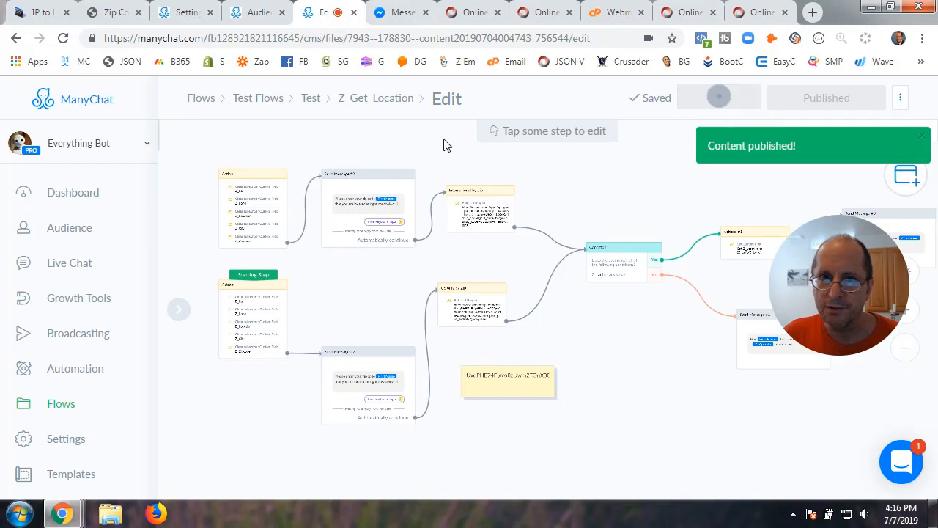
pyautogui.click(409, 15)
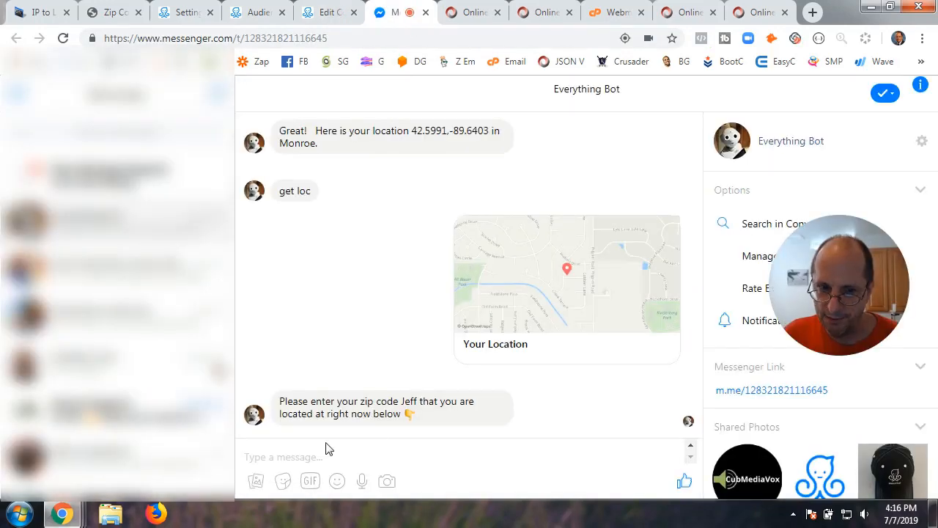
pyautogui.click(273, 456)
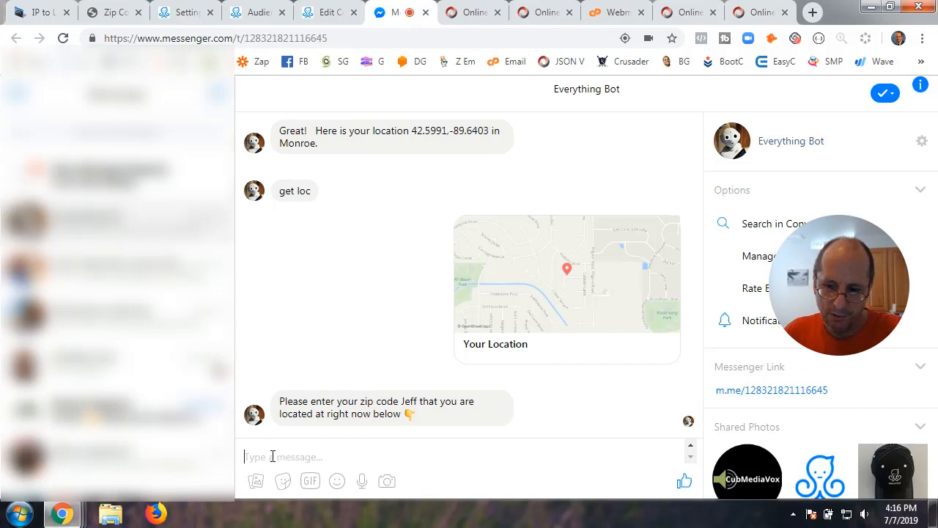
pyautogui.write('54481')
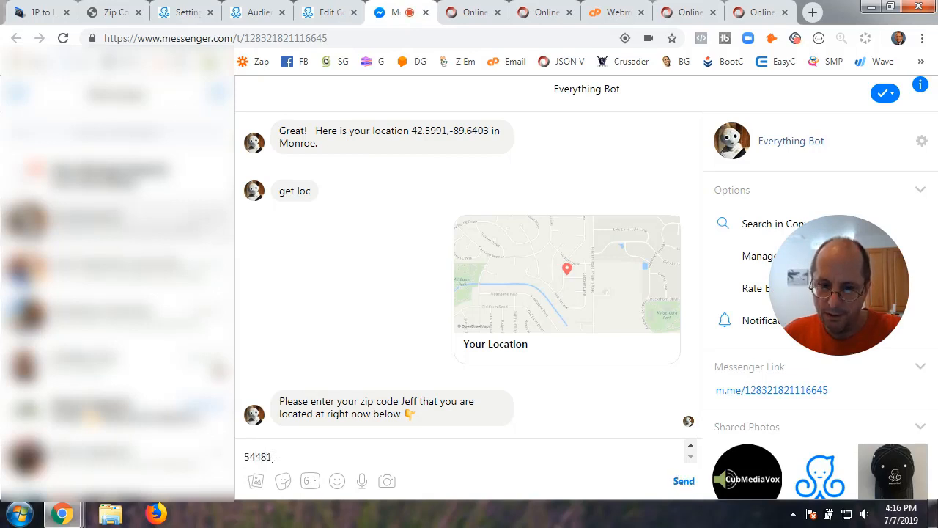
pyautogui.press('Return')
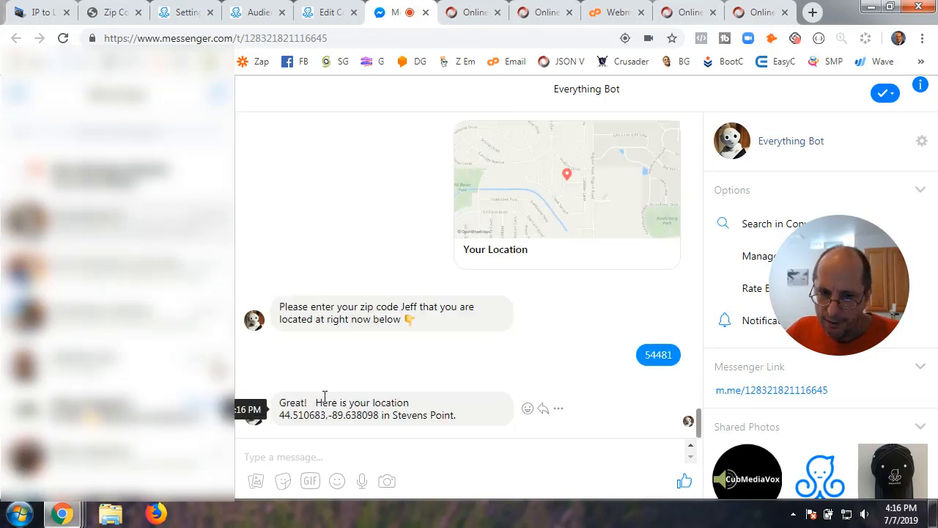
pyautogui.moveTo(280, 415); pyautogui.dragTo(378, 416)
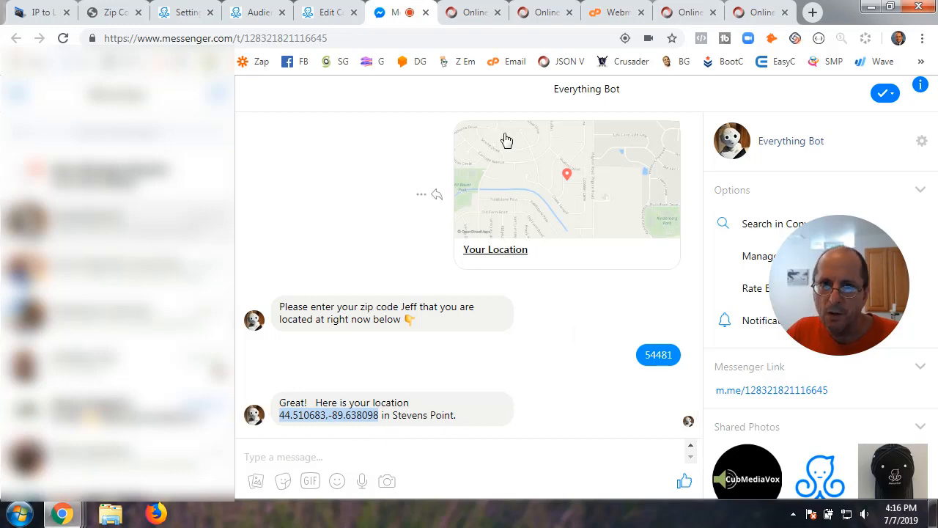
# Run the flow preview from ManyChat again and answer the Messenger zip code prompt with the invalid value 9999999.
pyautogui.click(330, 13)
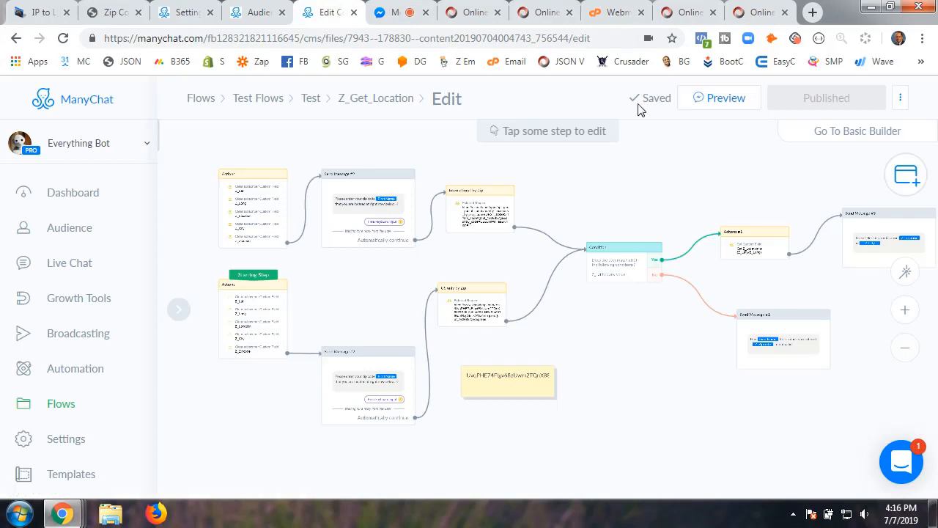
pyautogui.click(719, 110)
pyautogui.click(410, 19)
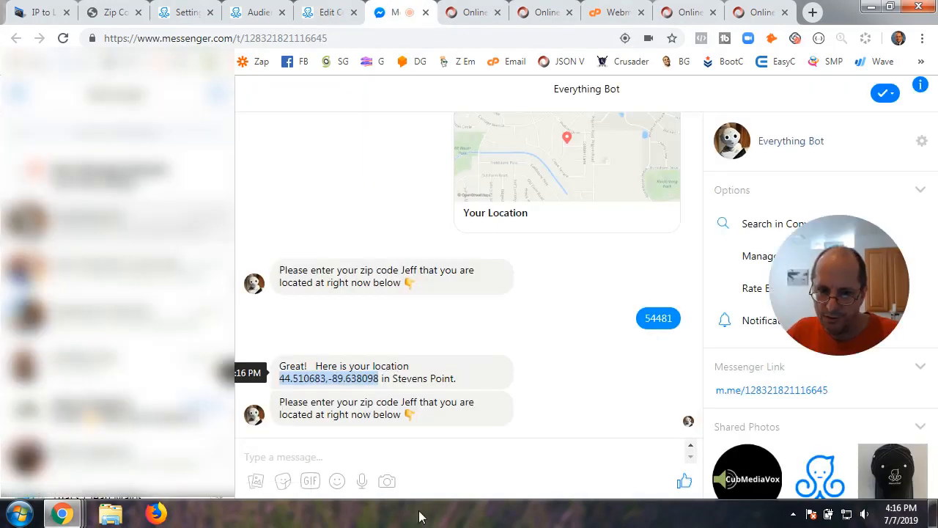
pyautogui.click(321, 452)
pyautogui.write('999999')
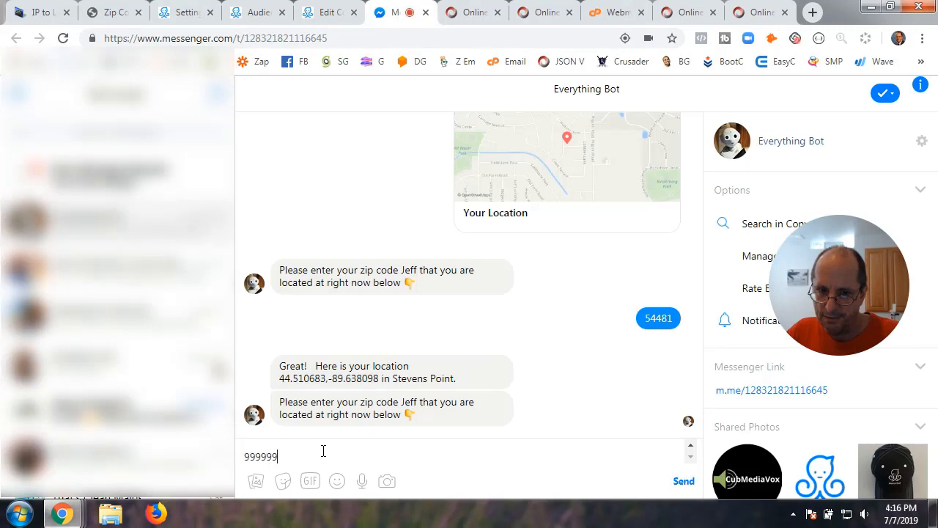
pyautogui.write('9')
pyautogui.press('Return')
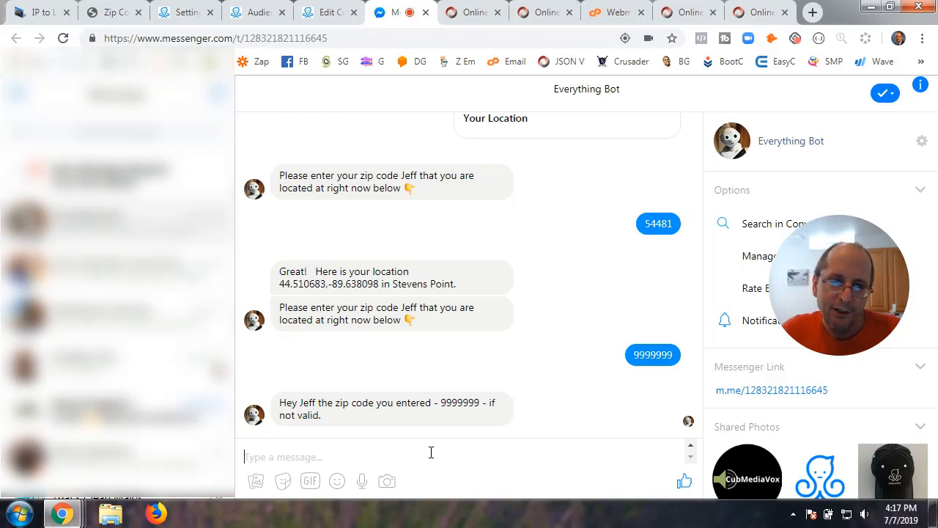
pyautogui.click(425, 451)
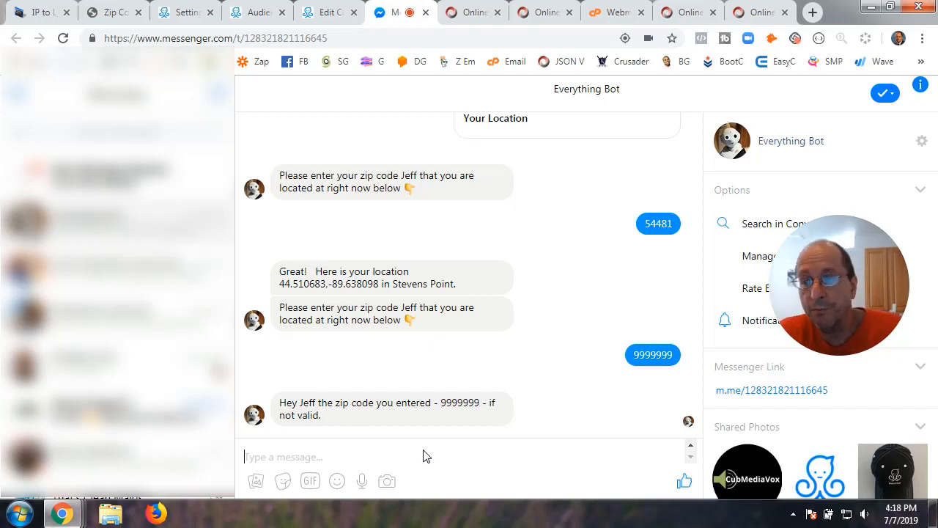
pyautogui.click(423, 456)
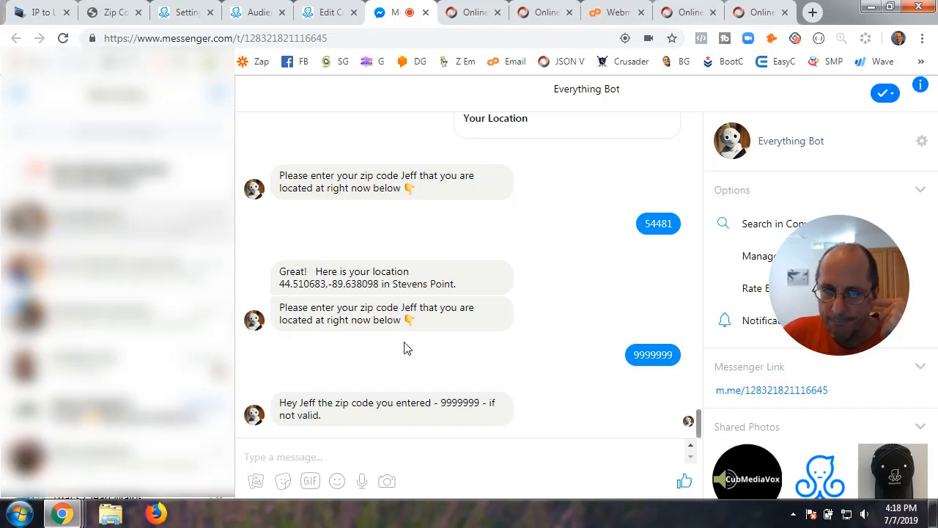
# Reopen the male test subscriber's profile in the ManyChat Audience and check which Z_ custom fields hold values.
pyautogui.click(257, 15)
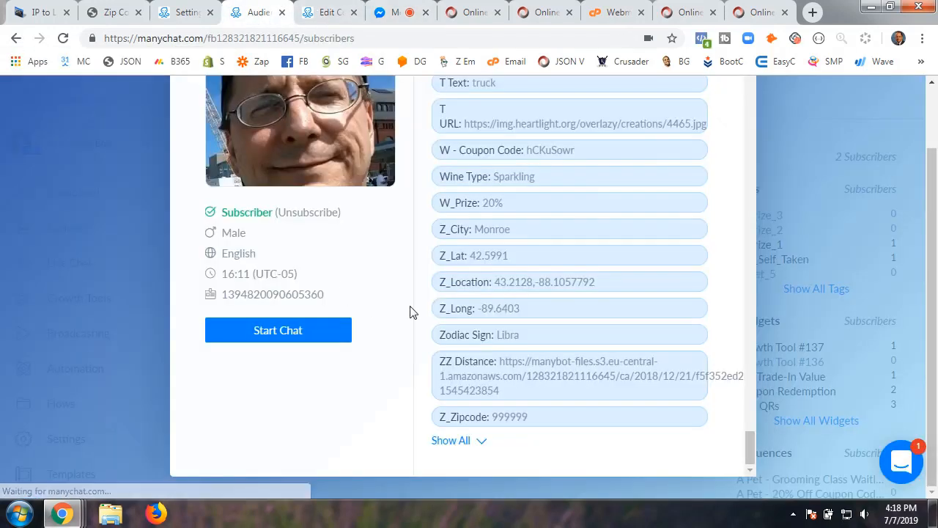
pyautogui.click(790, 145)
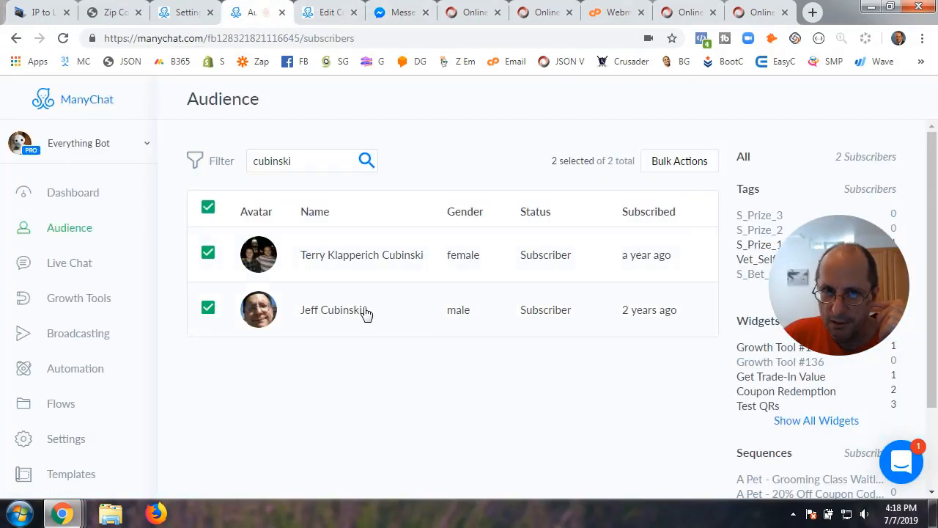
pyautogui.click(365, 310)
pyautogui.scroll(-10, 555, 334)
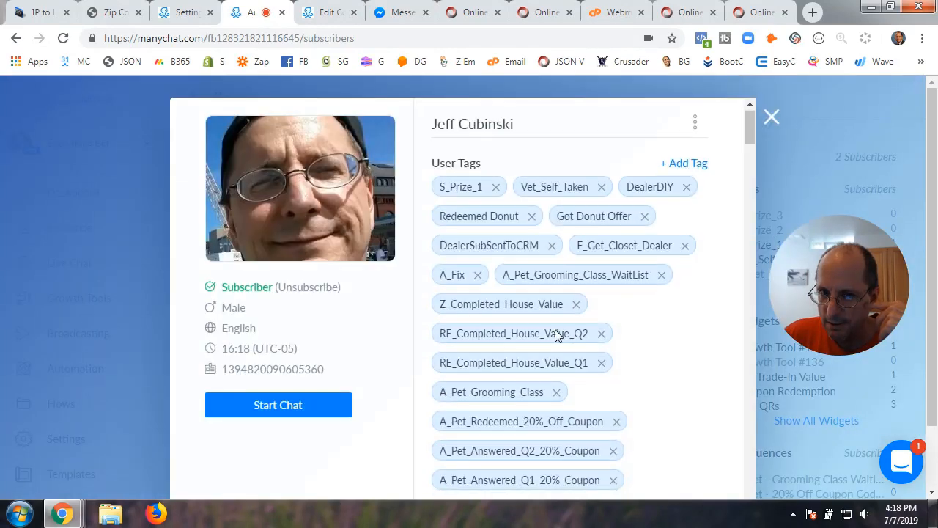
pyautogui.scroll(-15, 555, 330)
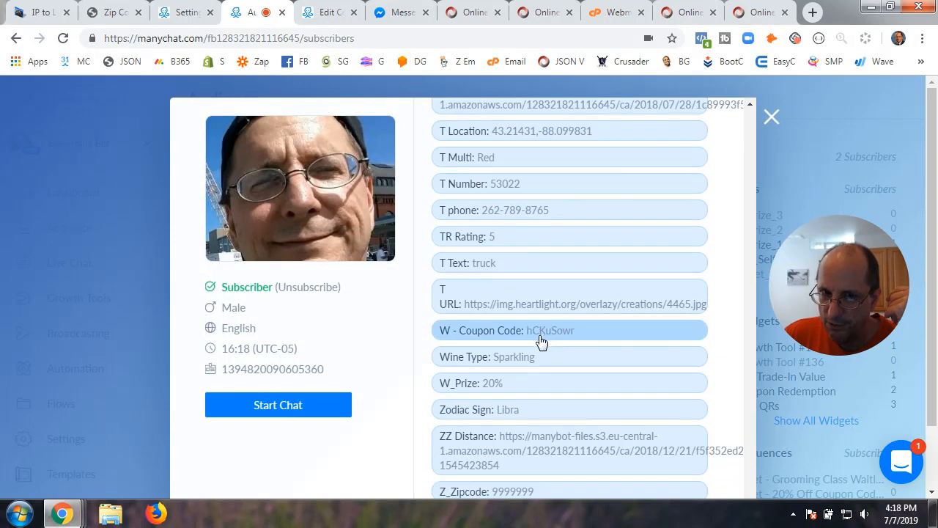
pyautogui.scroll(-1, 555, 331)
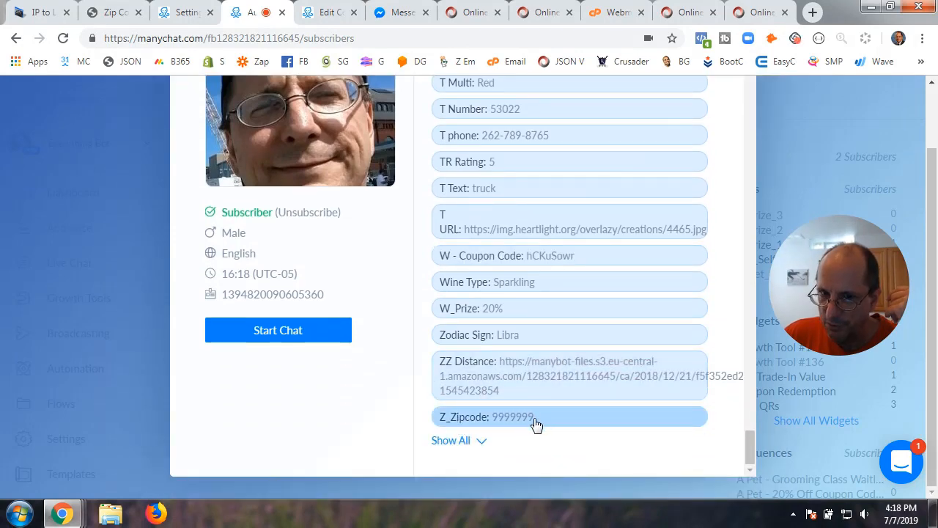
pyautogui.scroll(7, 671, 360)
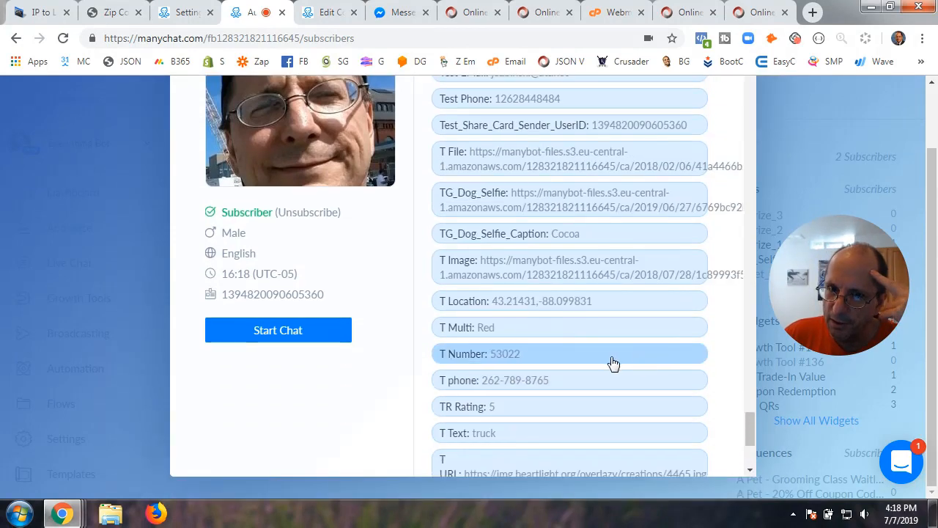
pyautogui.scroll(-7, 574, 322)
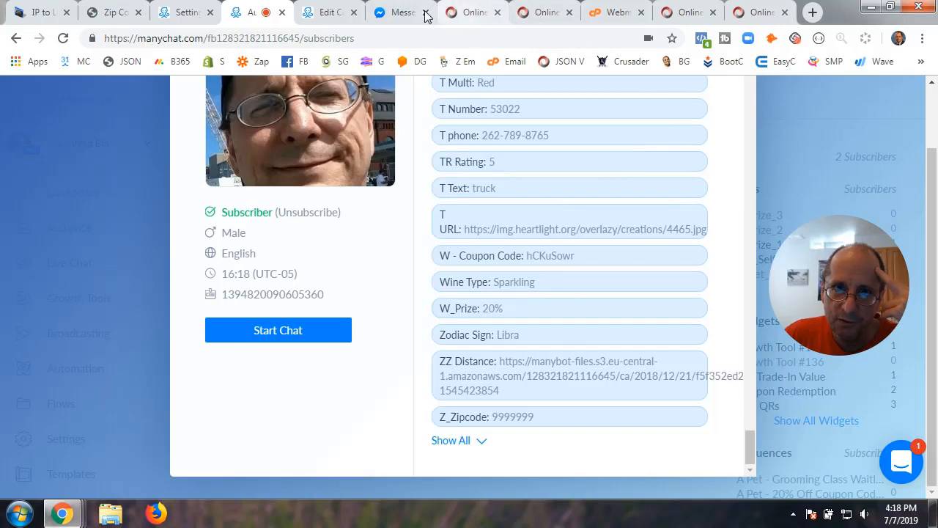
# Preview the flow once more and answer the Messenger prompt with zip code 53566.
pyautogui.click(718, 97)
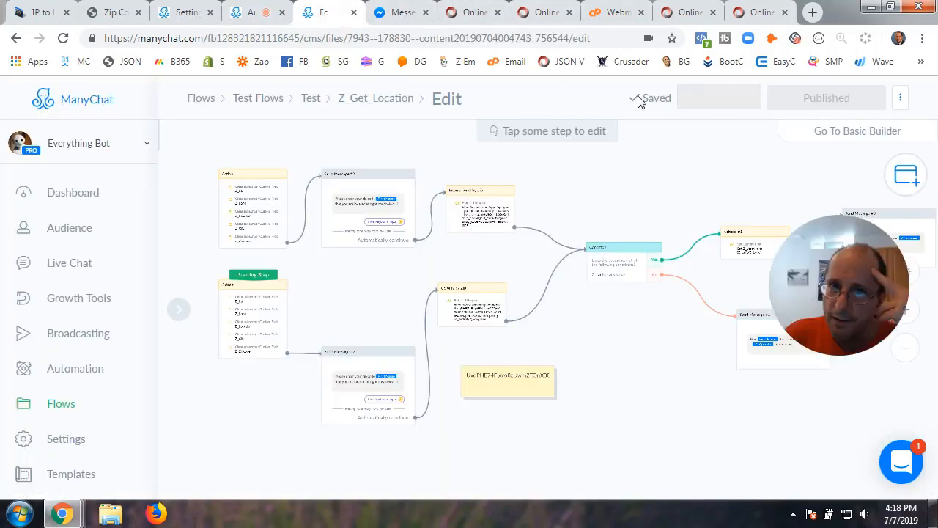
pyautogui.click(393, 12)
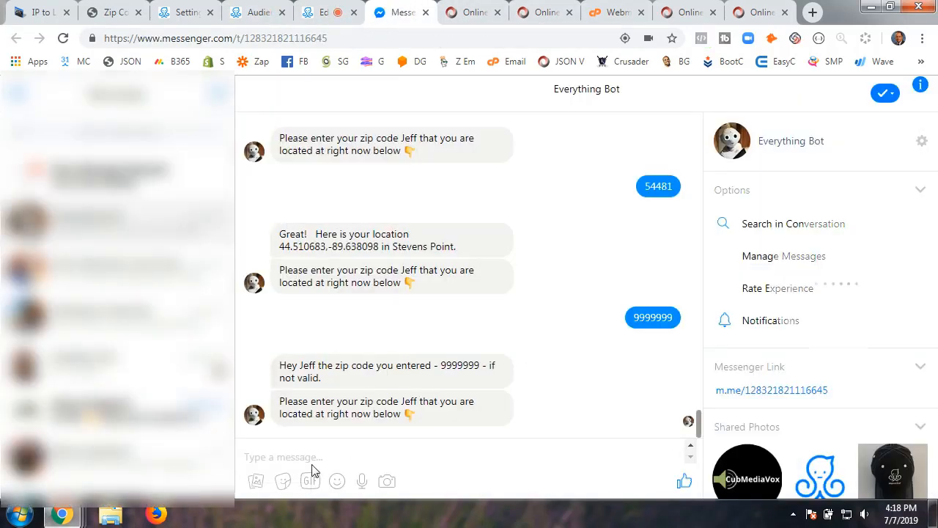
pyautogui.write('535')
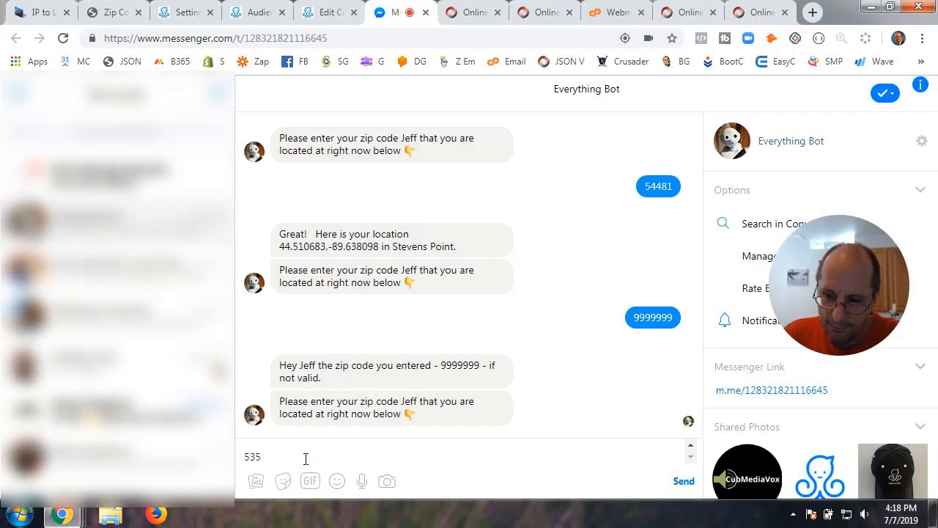
pyautogui.write('66')
pyautogui.press('Return')
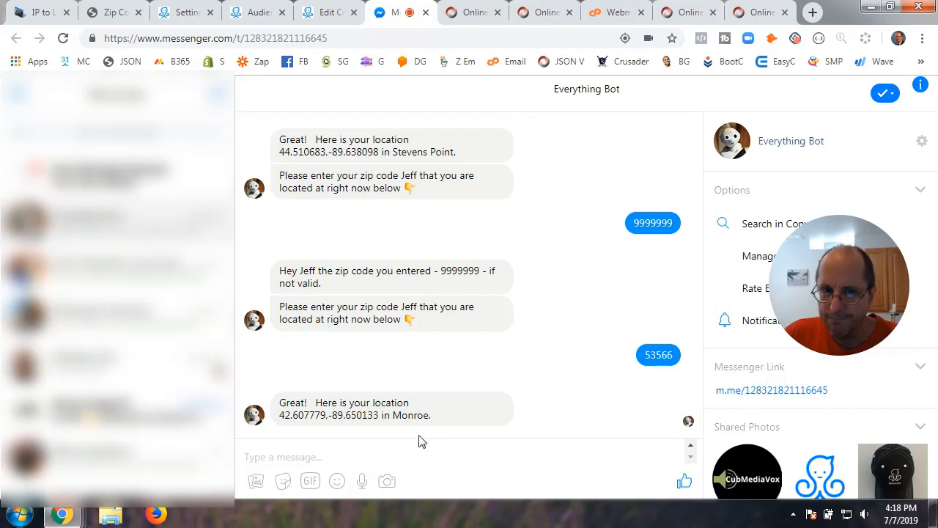
pyautogui.scroll(3, 420, 433)
pyautogui.scroll(-4, 419, 432)
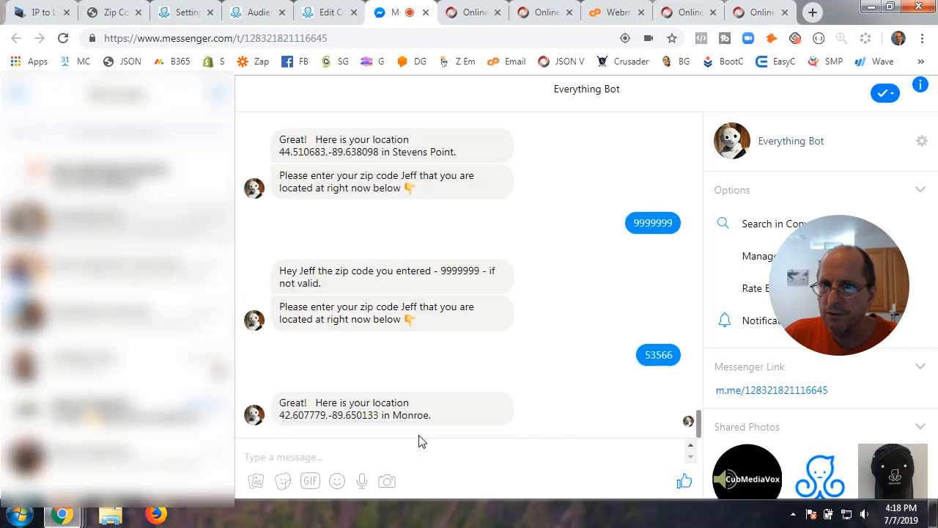
# Reload the test subscriber's profile in ManyChat and examine the Z_City, Z_Lat, Z_Location, Z_Long and Z_Zipcode fields.
pyautogui.click(242, 16)
pyautogui.click(796, 192)
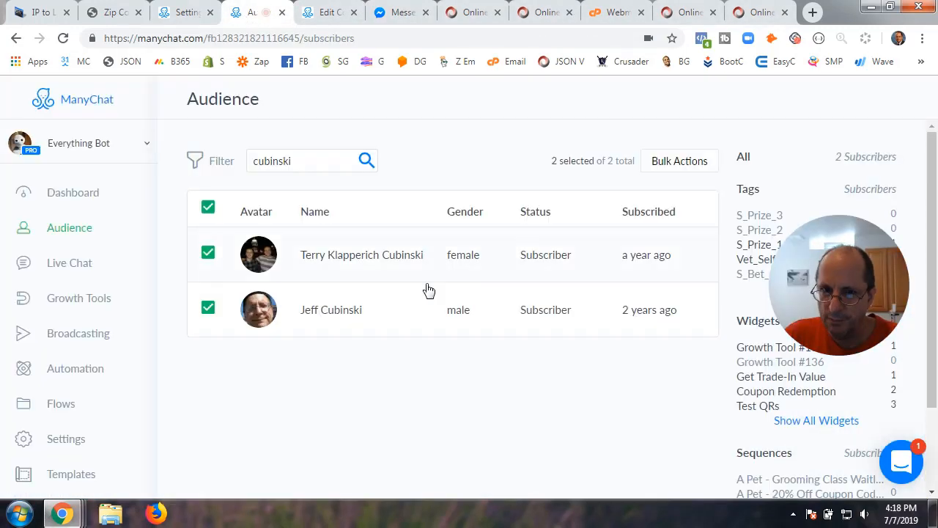
pyautogui.click(521, 334)
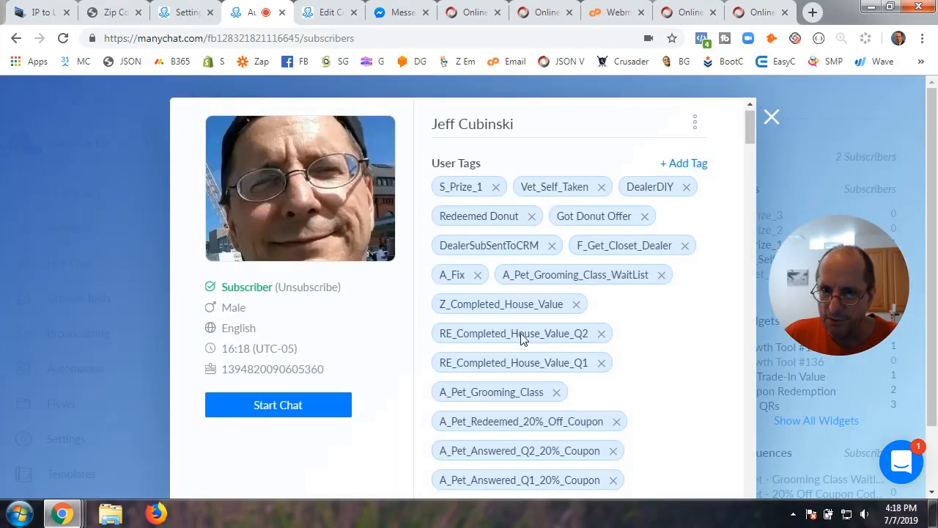
pyautogui.scroll(-20, 521, 334)
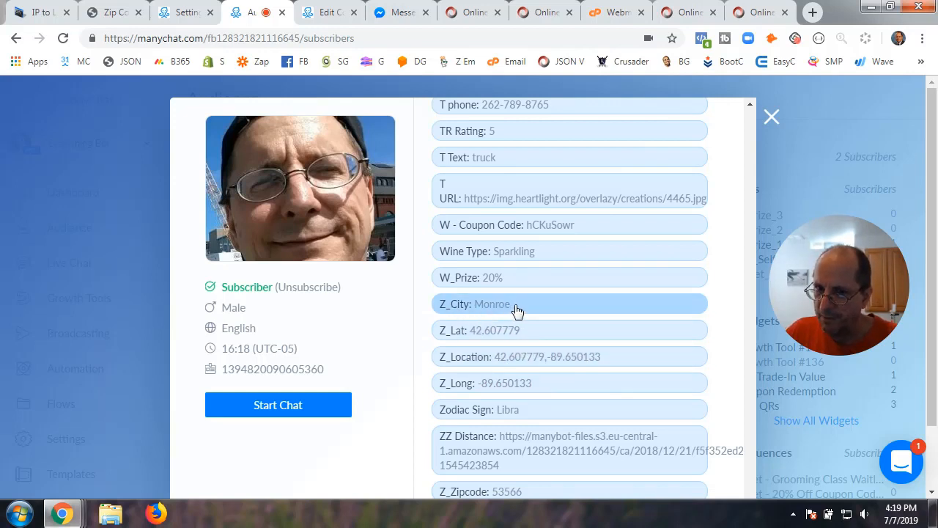
pyautogui.click(606, 362)
pyautogui.moveTo(568, 392); pyautogui.dragTo(448, 391)
pyautogui.hotkey('ctrl', 'c')
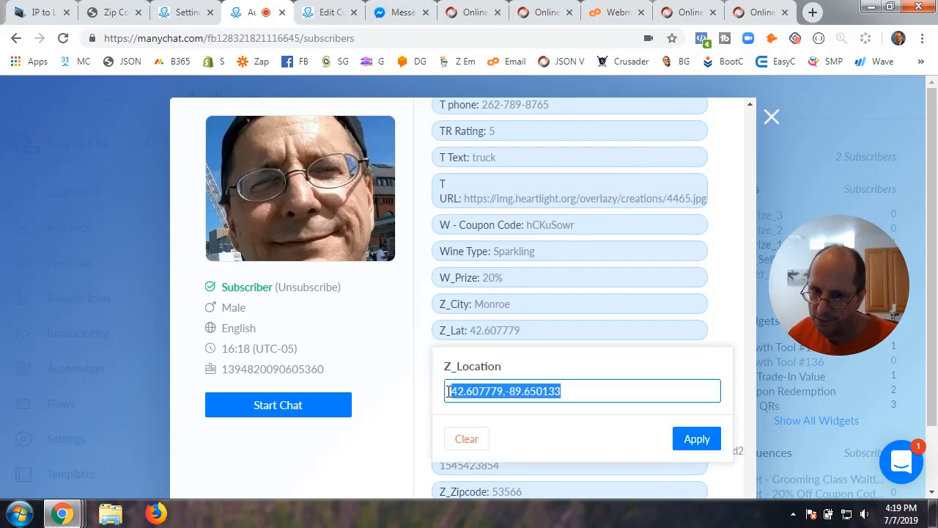
pyautogui.click(813, 12)
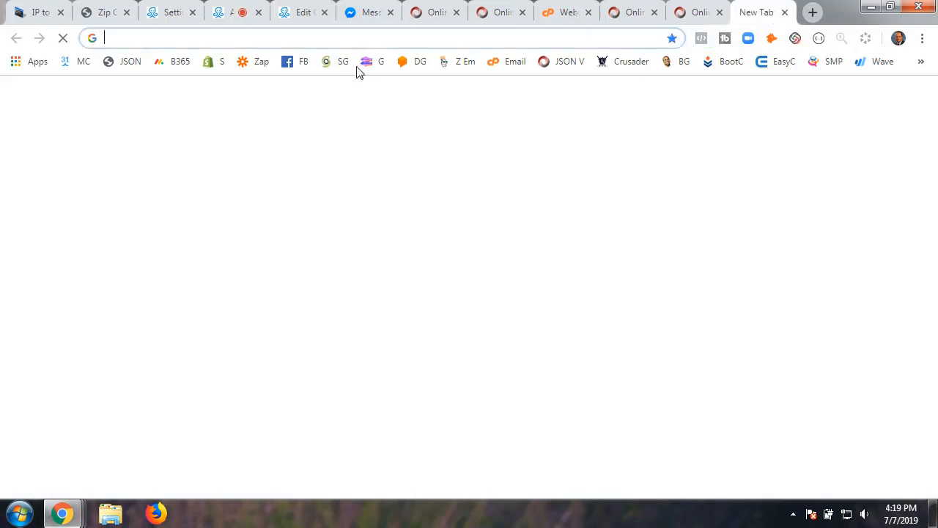
pyautogui.hotkey('ctrl', 'v')
pyautogui.press('Return')
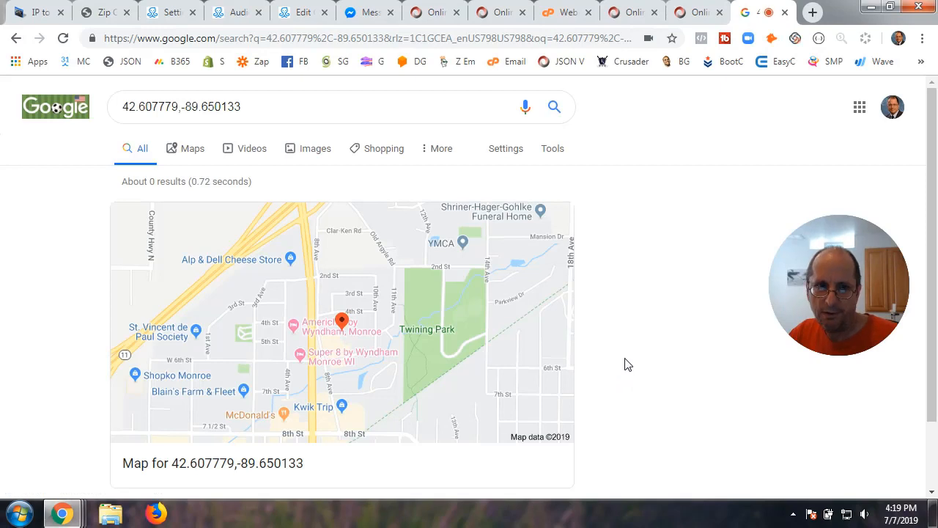
pyautogui.scroll(-2, 626, 364)
pyautogui.scroll(2, 626, 364)
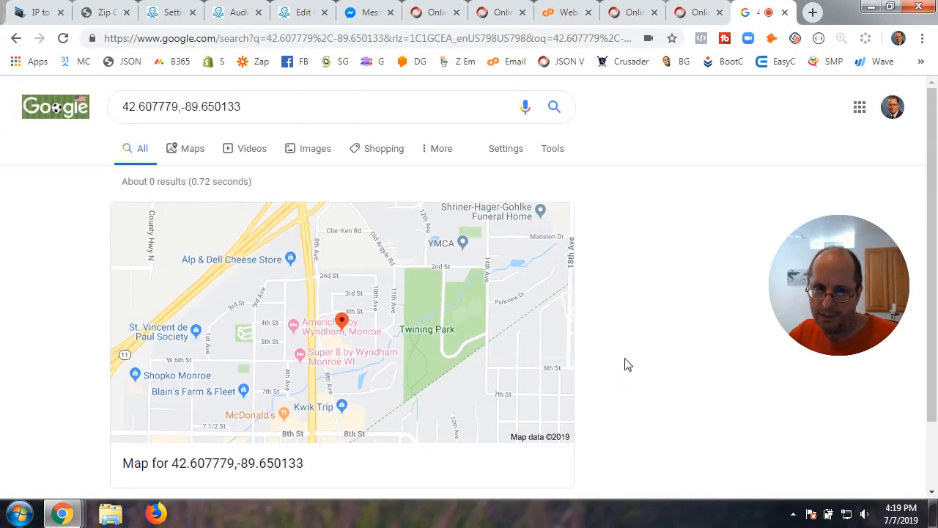
# Open the coordinates in Google Maps, collapse the place details and zoom out to see the area around the marker.
pyautogui.click(370, 355)
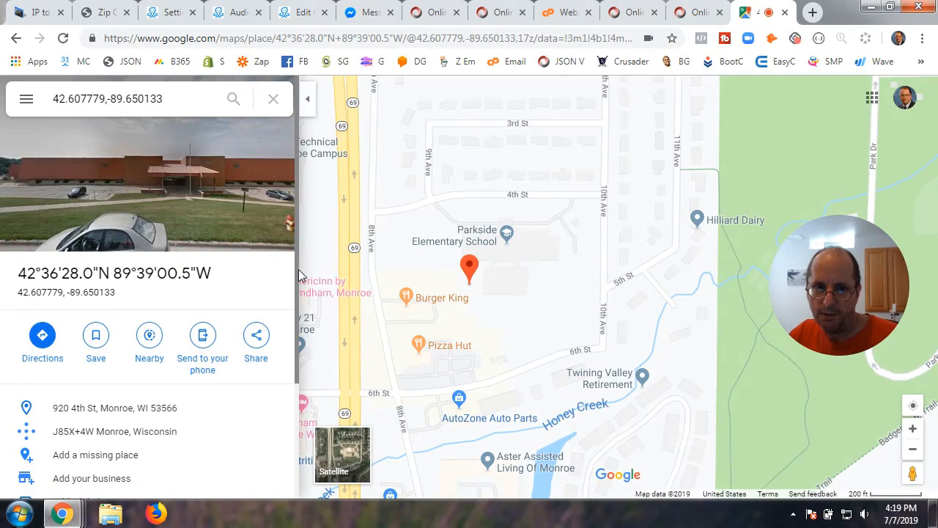
pyautogui.click(308, 99)
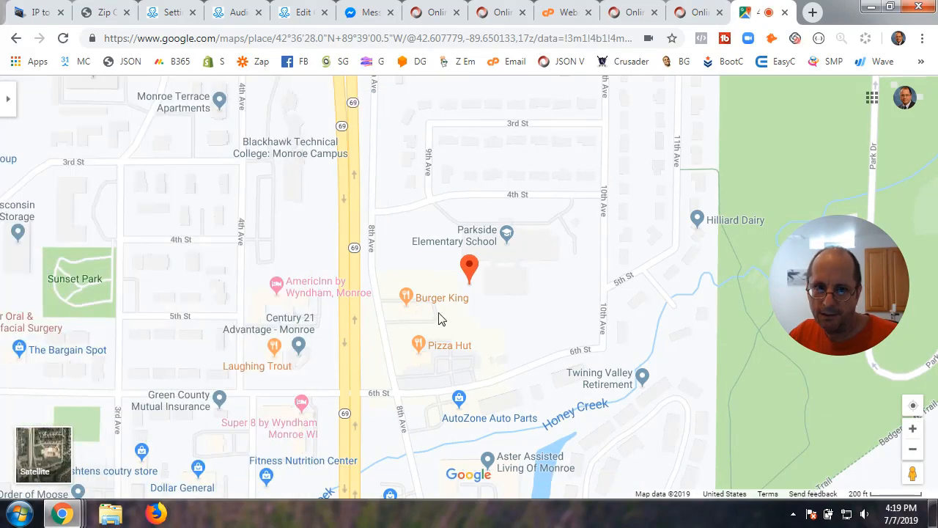
pyautogui.scroll(-5, 438, 318)
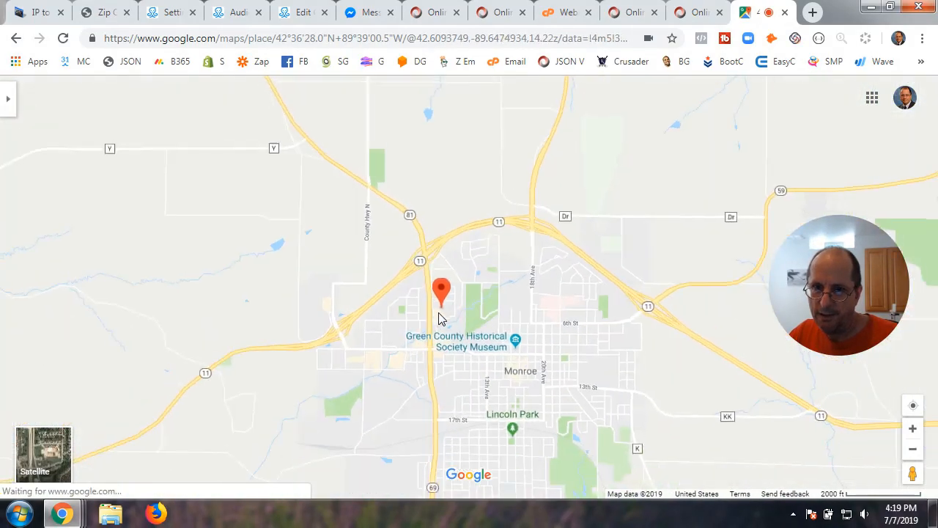
pyautogui.scroll(-3, 438, 319)
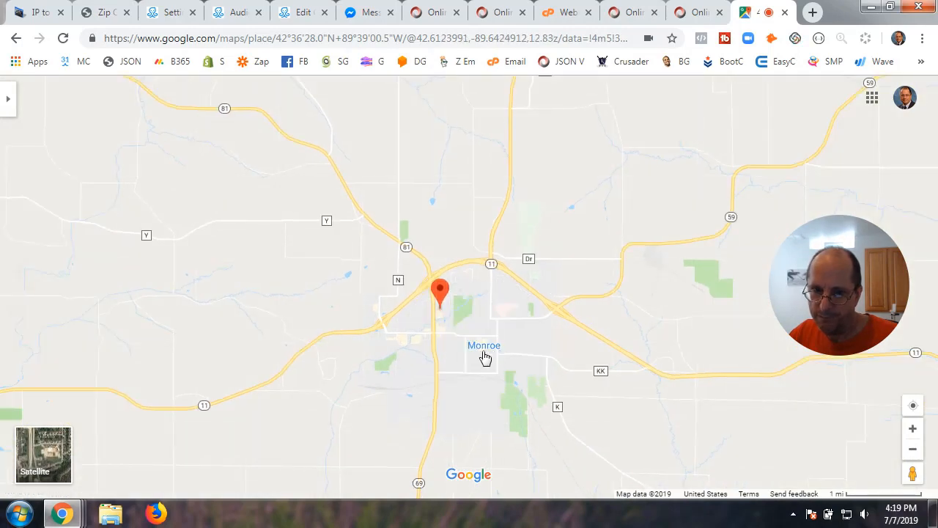
# Examine on the map how the marker lies relative to central Monroe and the surrounding streets.
pyautogui.scroll(3, 484, 355)
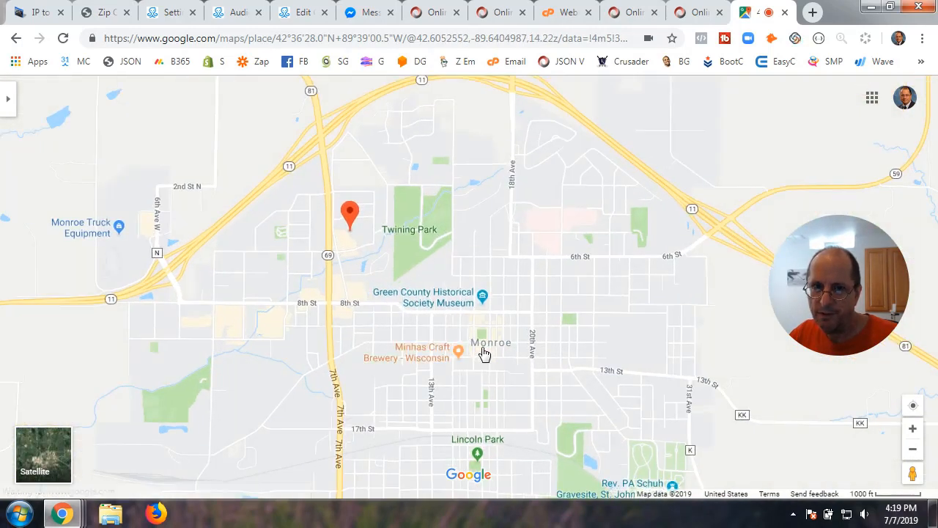
pyautogui.scroll(2, 484, 356)
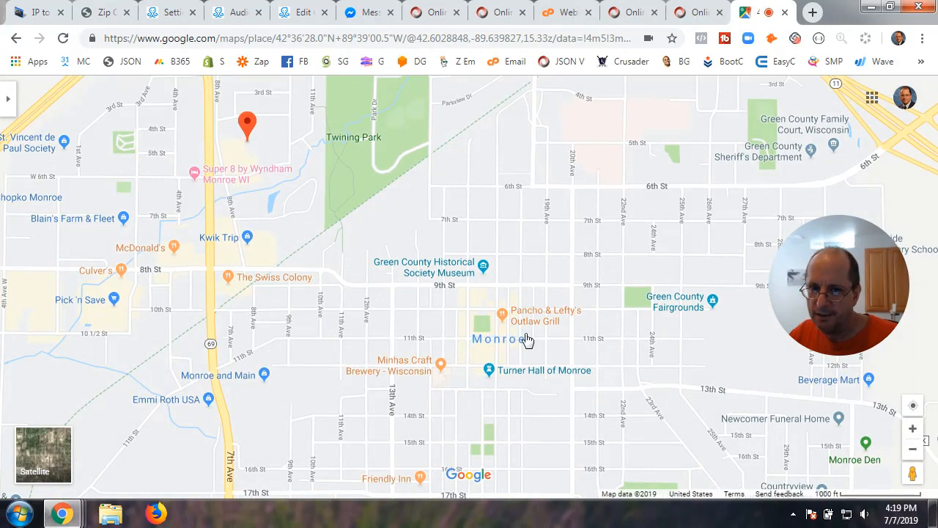
pyautogui.scroll(-2, 525, 338)
pyautogui.scroll(-3, 525, 338)
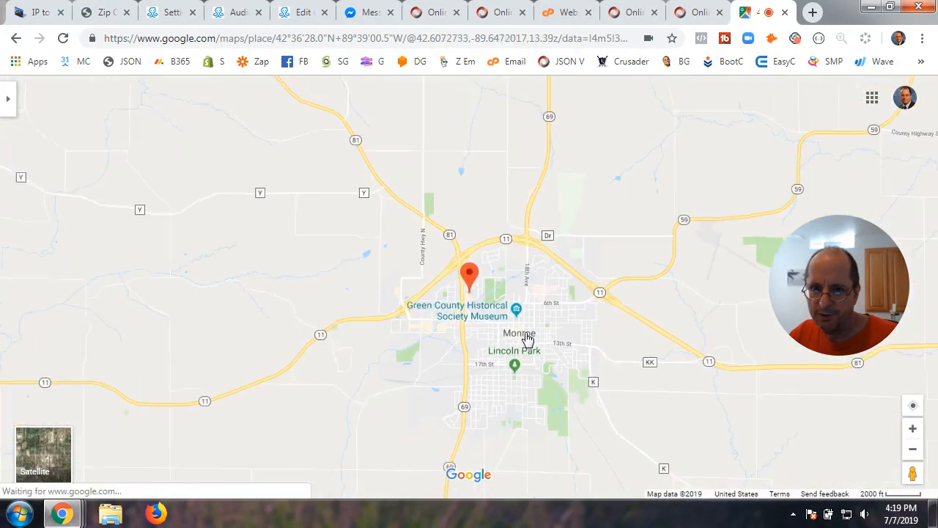
pyautogui.scroll(1, 527, 339)
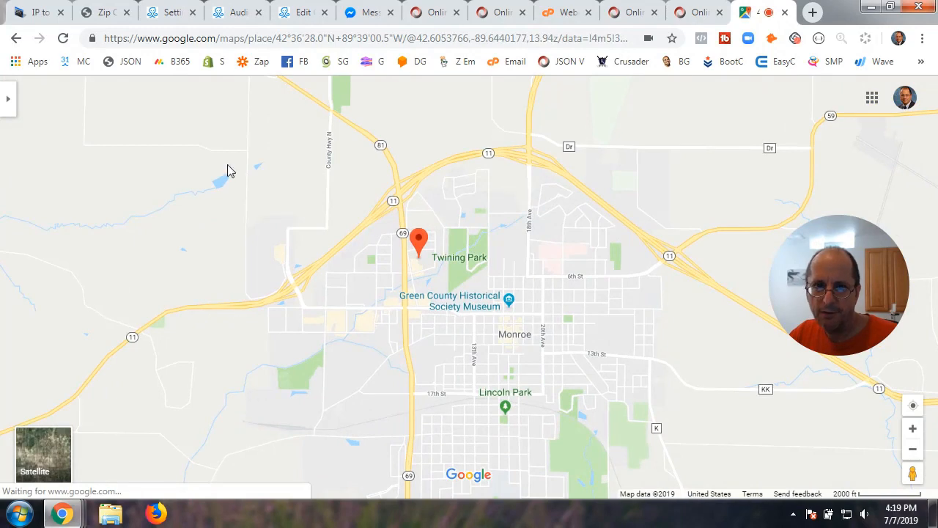
# Close the map and leave the subscriber's Z_Location editor and profile to return to the Audience list.
pyautogui.click(784, 12)
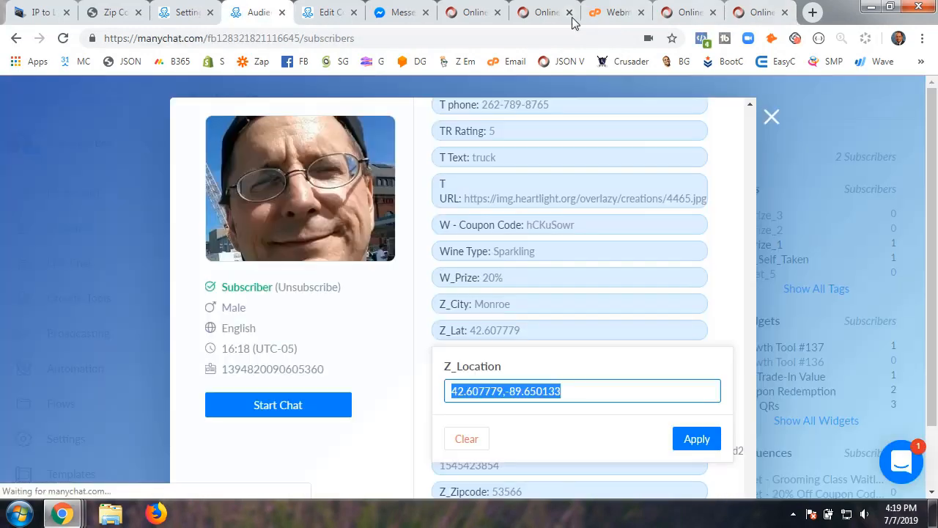
pyautogui.click(771, 115)
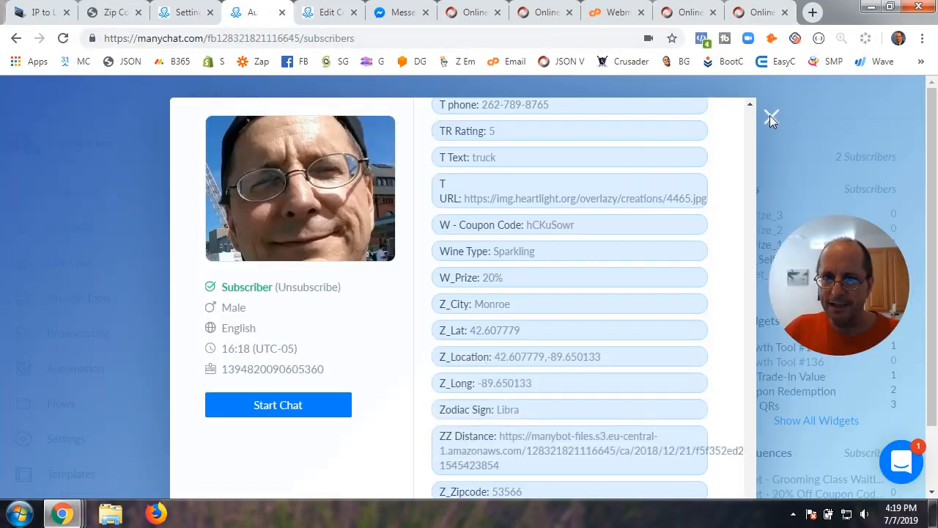
pyautogui.click(770, 116)
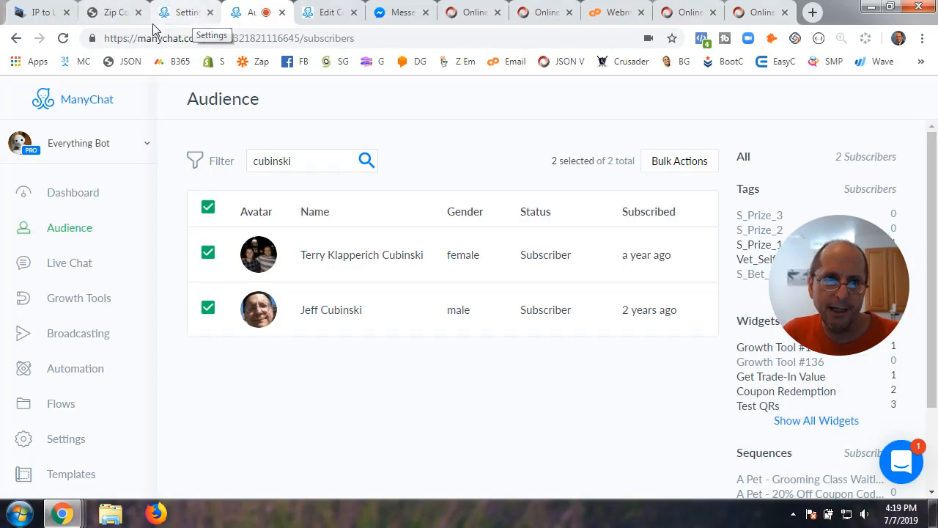
# Switch to ezcmd.com, open the World Postal Codes app and examine its REST API key information.
pyautogui.click(38, 16)
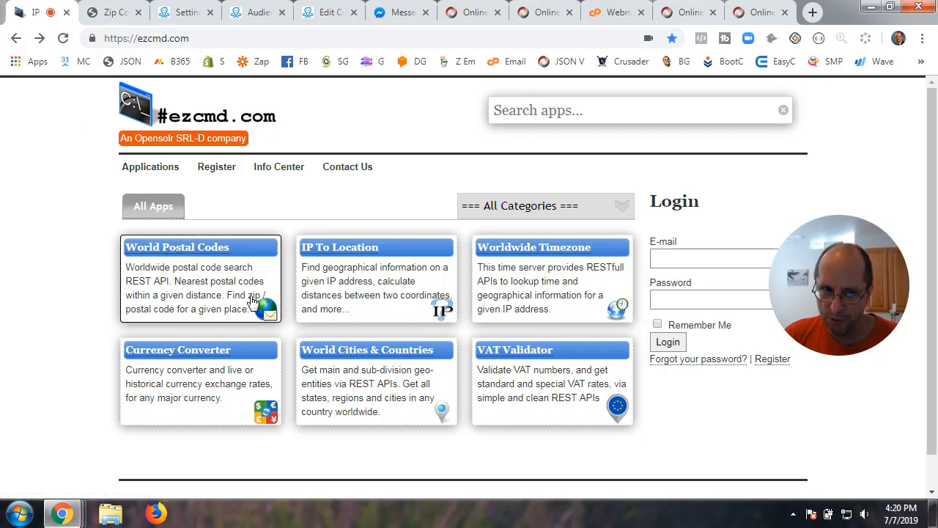
pyautogui.click(195, 300)
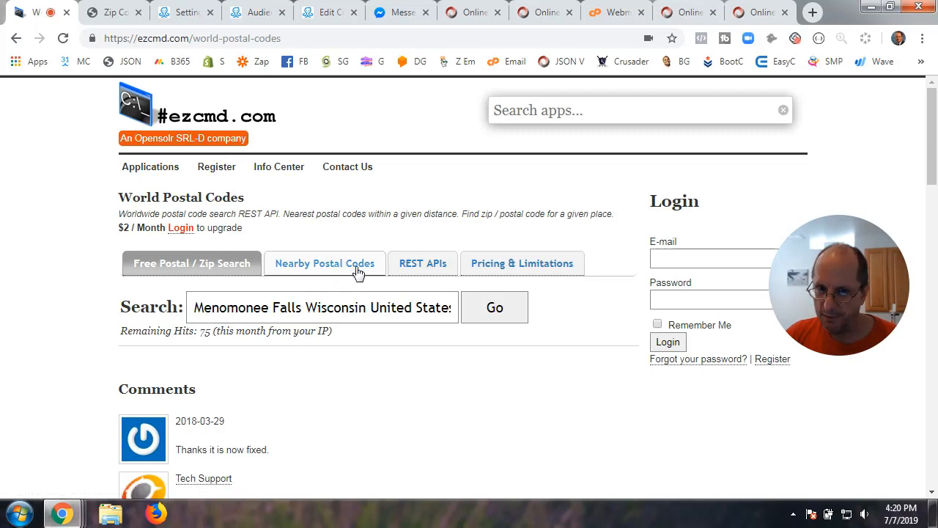
pyautogui.click(420, 265)
pyautogui.click(204, 265)
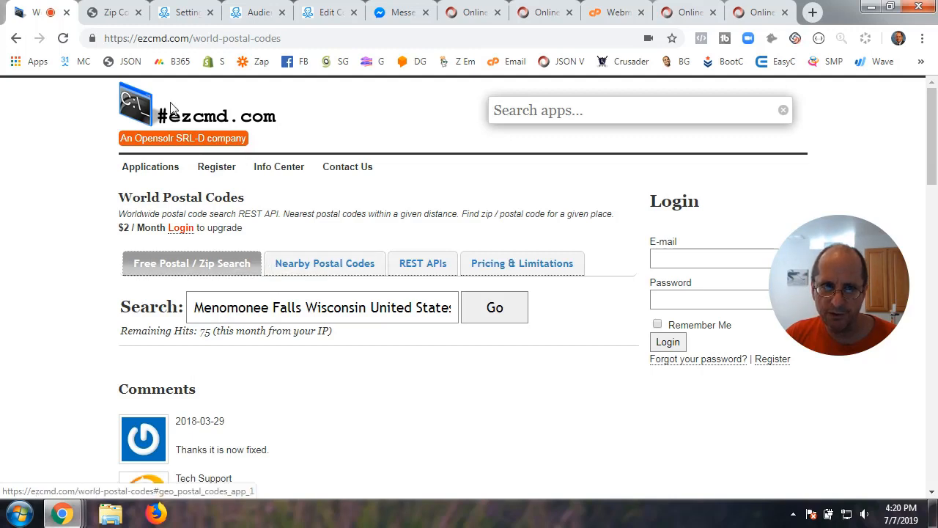
pyautogui.click(421, 265)
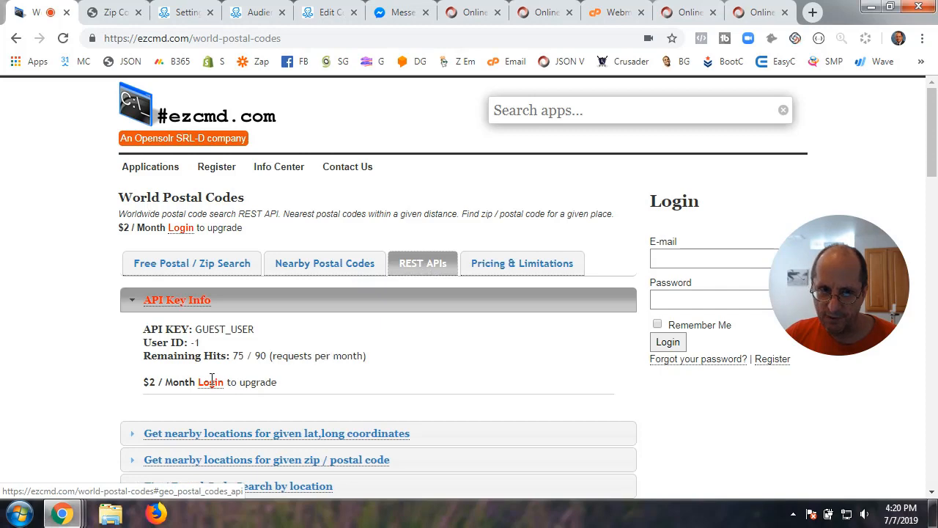
pyautogui.scroll(-2, 102, 387)
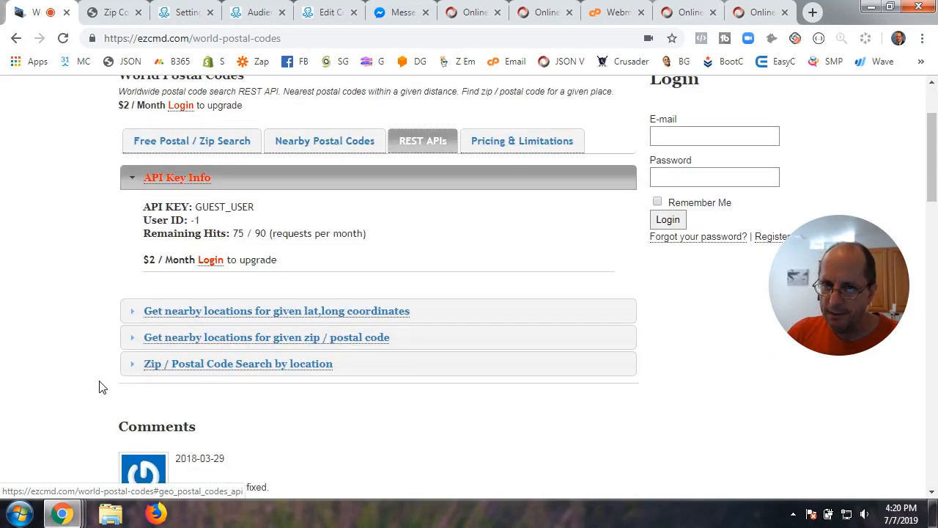
# Check the World Postal Codes pricing and limitations, highlighting the monthly lookup limit for free users.
pyautogui.click(527, 138)
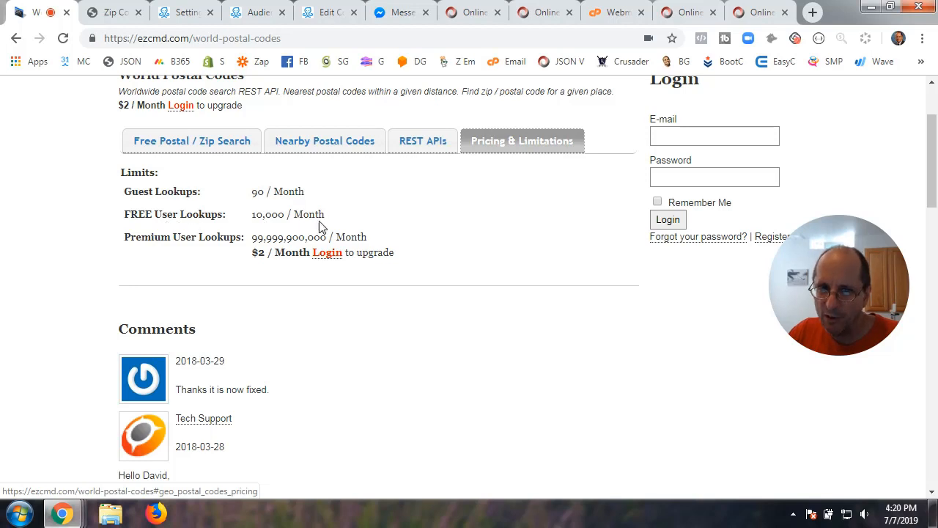
pyautogui.moveTo(327, 218); pyautogui.dragTo(250, 221)
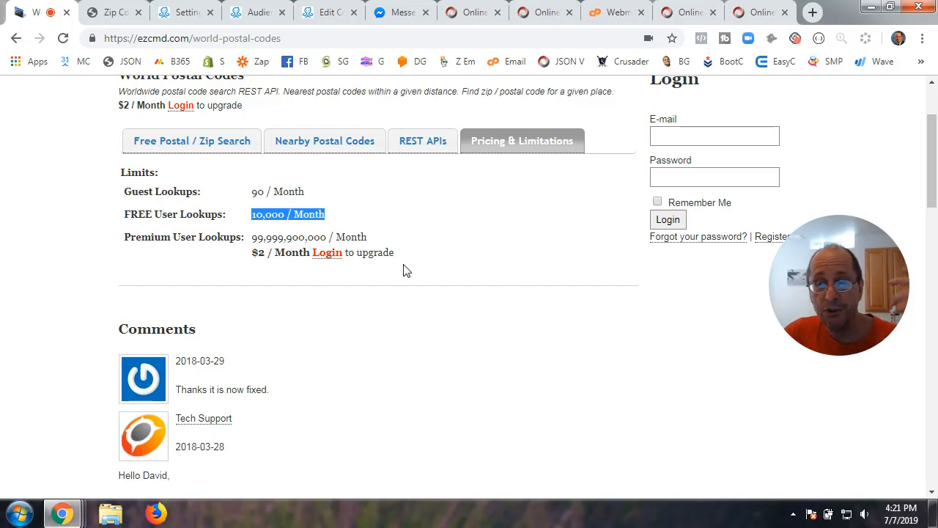
pyautogui.scroll(-5, 406, 277)
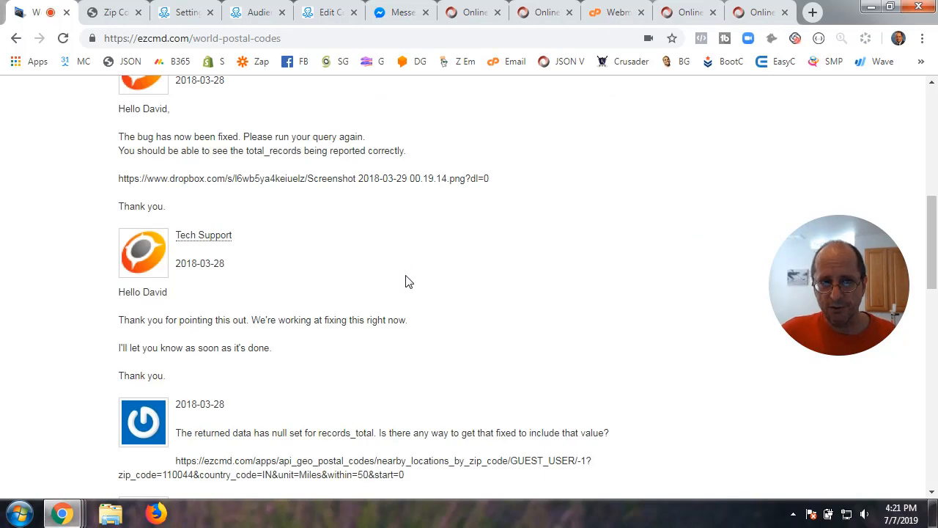
pyautogui.scroll(2, 408, 279)
pyautogui.scroll(6, 408, 275)
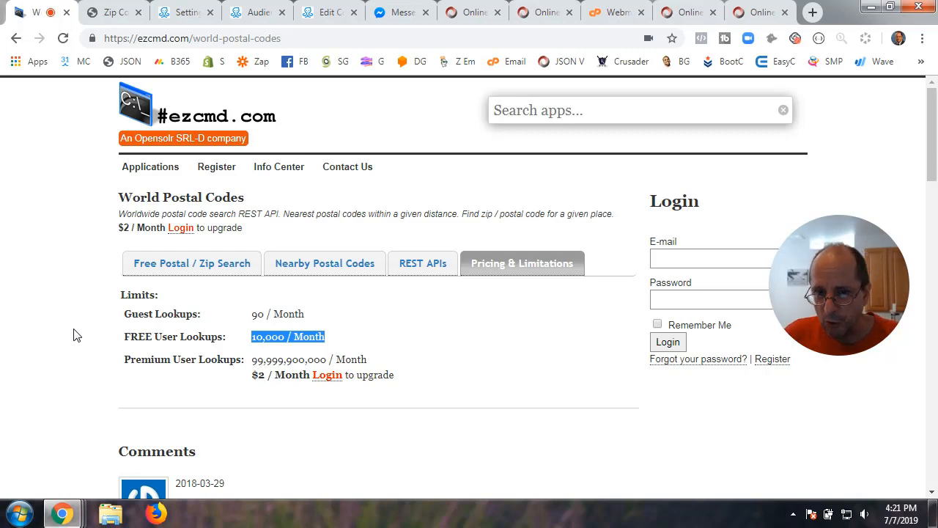
# Review the guest API key information and compare it with the monthly guest lookup limit.
pyautogui.click(421, 271)
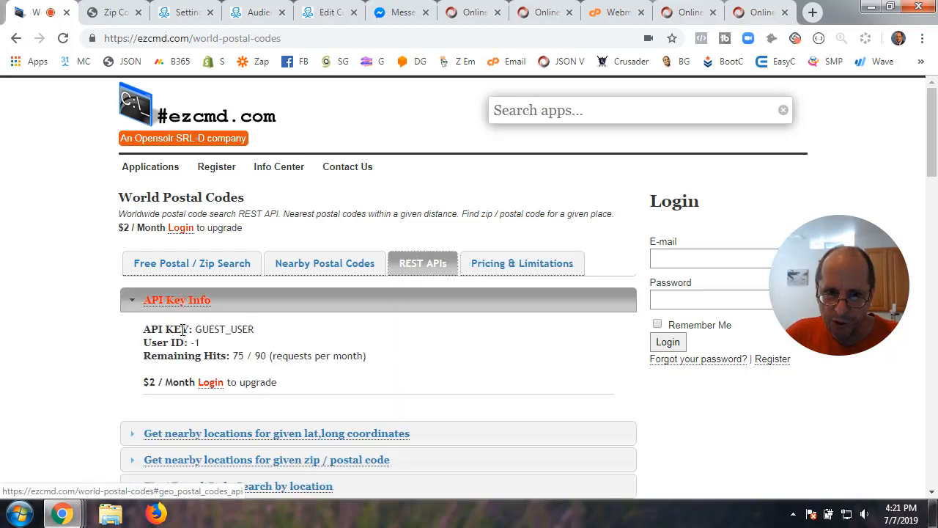
pyautogui.scroll(-2, 115, 347)
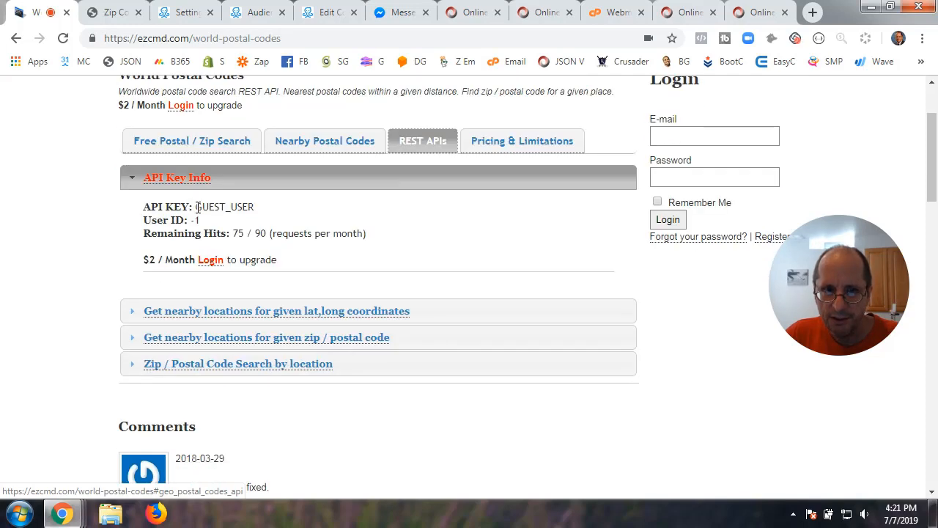
pyautogui.moveTo(197, 207); pyautogui.dragTo(254, 207)
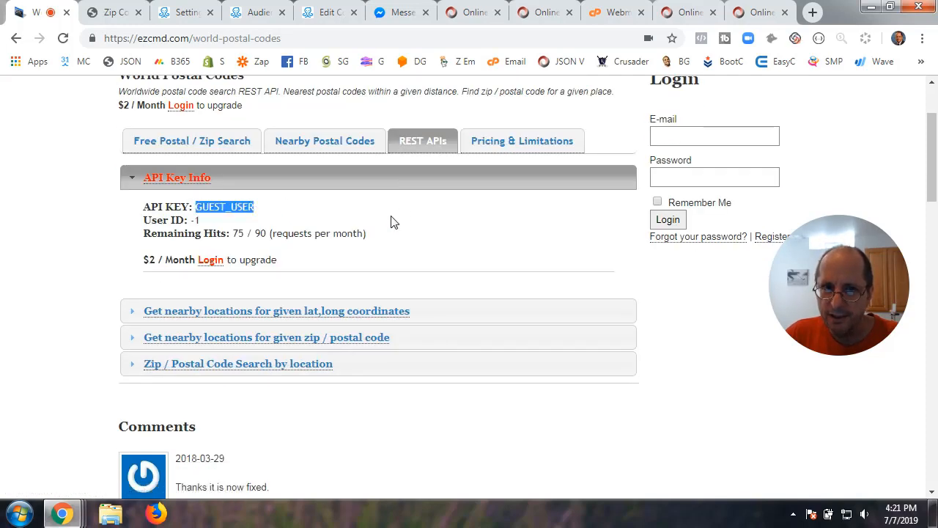
pyautogui.click(499, 149)
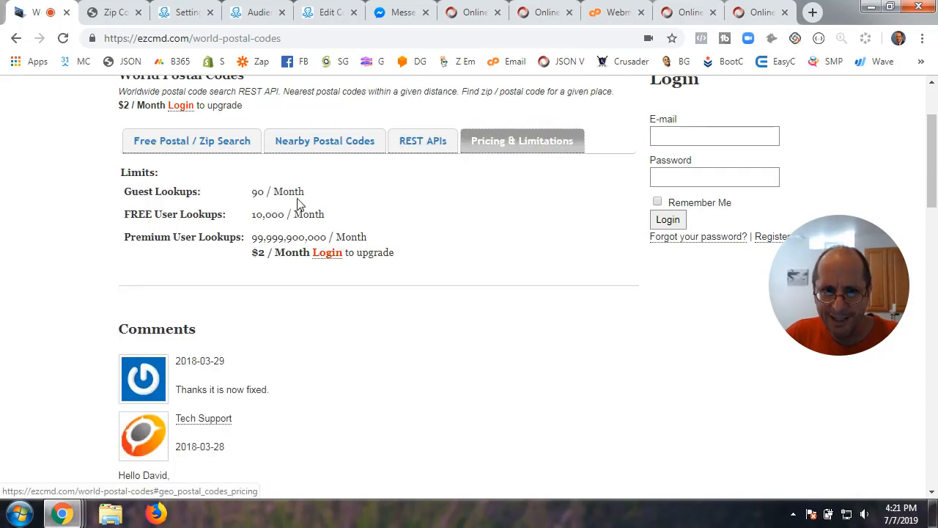
pyautogui.click(423, 150)
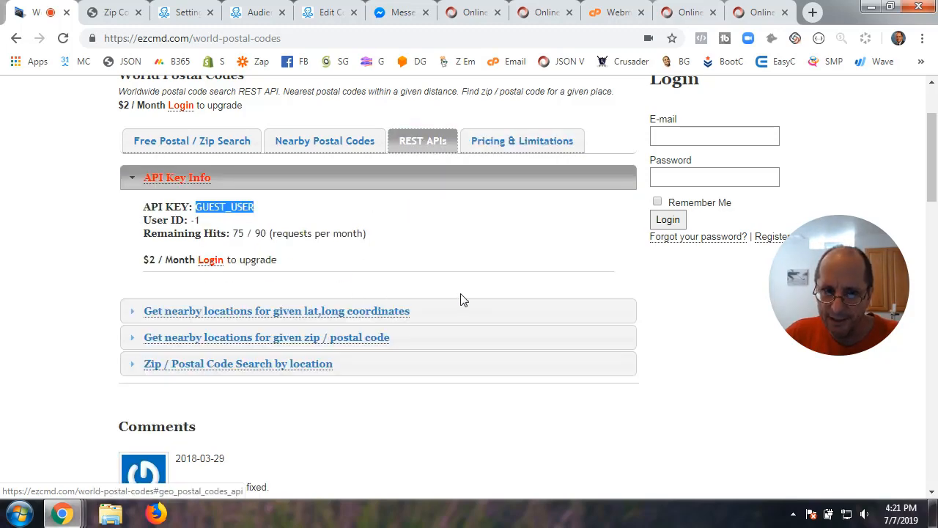
pyautogui.scroll(2, 462, 299)
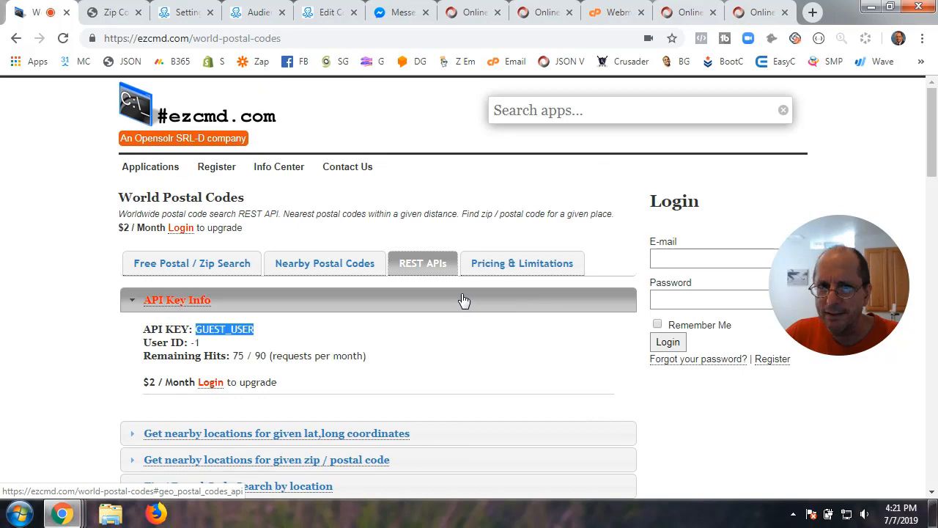
pyautogui.scroll(-2, 462, 299)
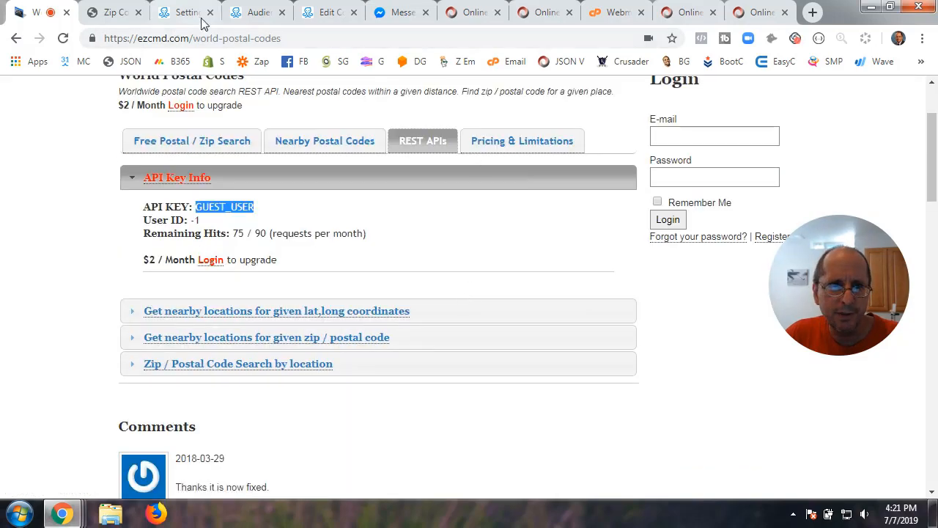
# In ManyChat's Z_Get_Location flow, move the Starting Step to the Actions block of the International by Zip branch.
pyautogui.click(324, 12)
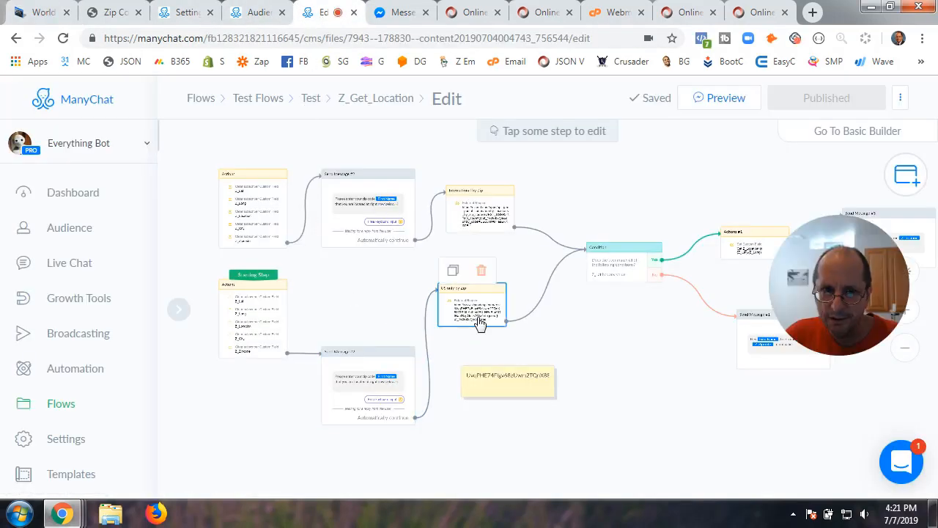
pyautogui.scroll(-3, 325, 291)
pyautogui.moveTo(325, 286); pyautogui.dragTo(438, 325)
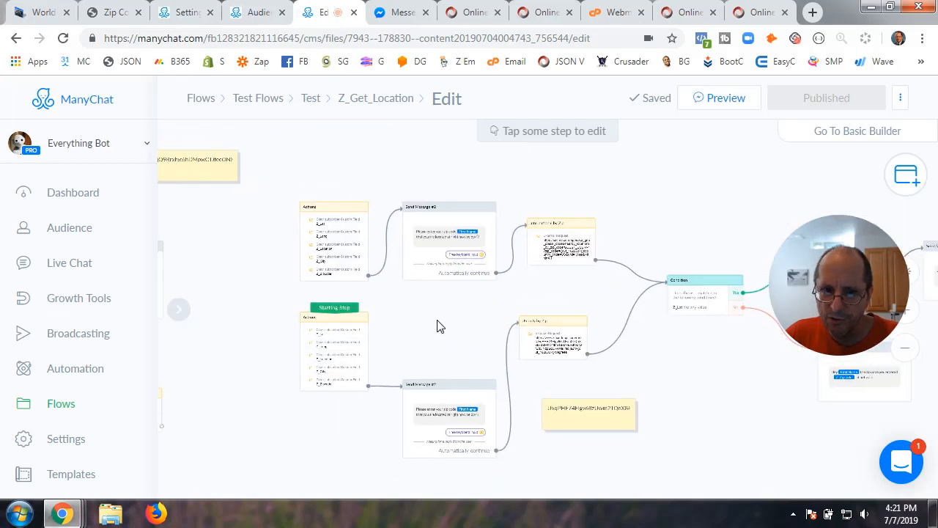
pyautogui.moveTo(327, 303); pyautogui.dragTo(340, 238)
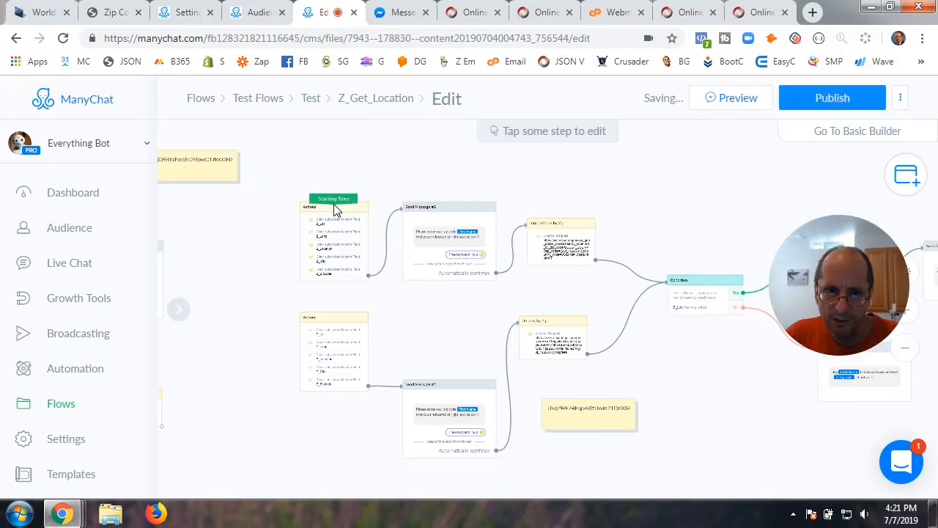
# Inspect the International by Zip step's external request and its ezcmd.com request URL, leaving the request as is.
pyautogui.click(562, 252)
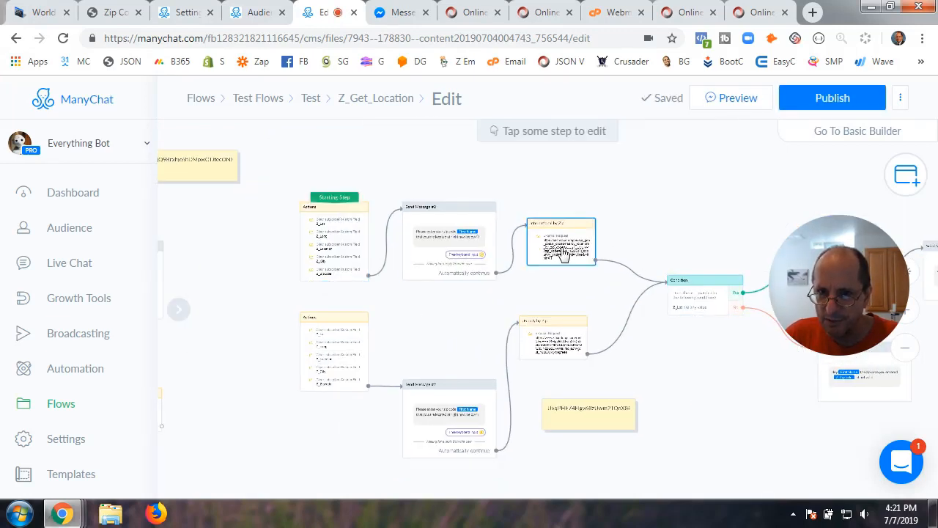
pyautogui.click(284, 261)
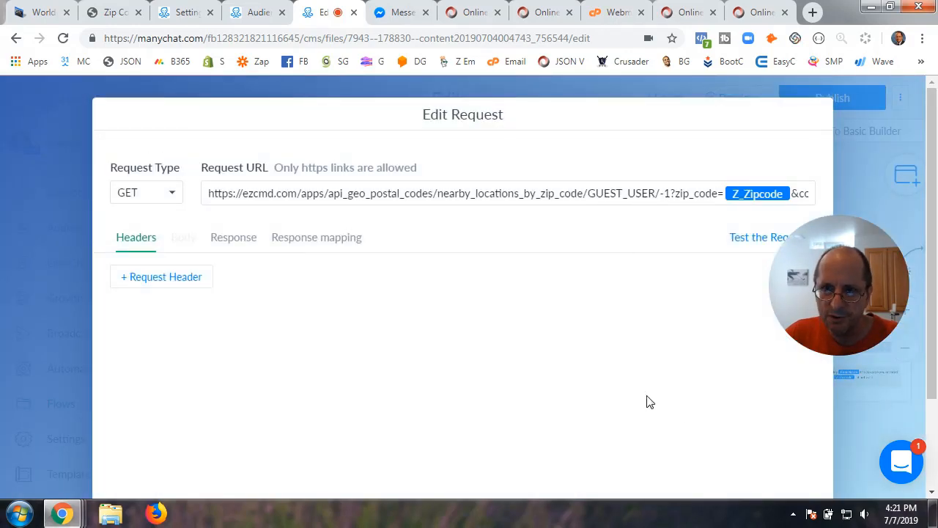
pyautogui.scroll(-2, 704, 418)
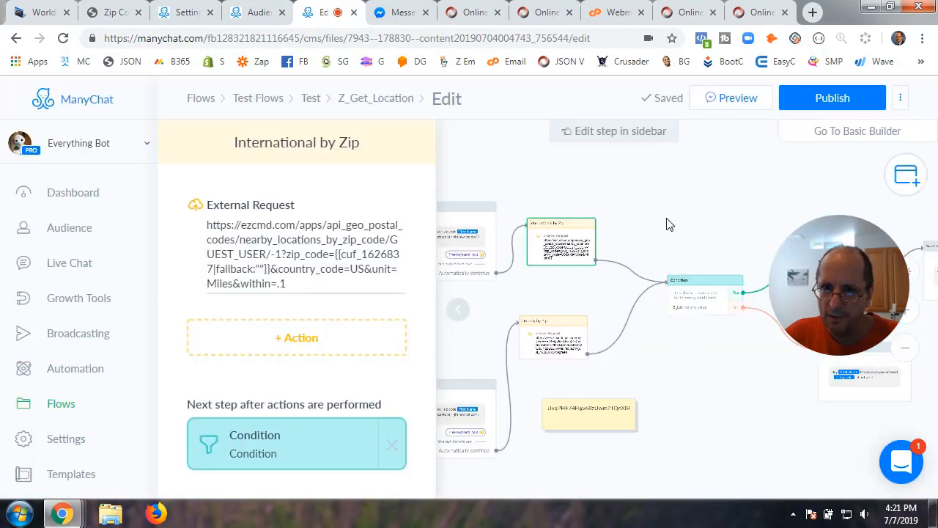
pyautogui.click(663, 213)
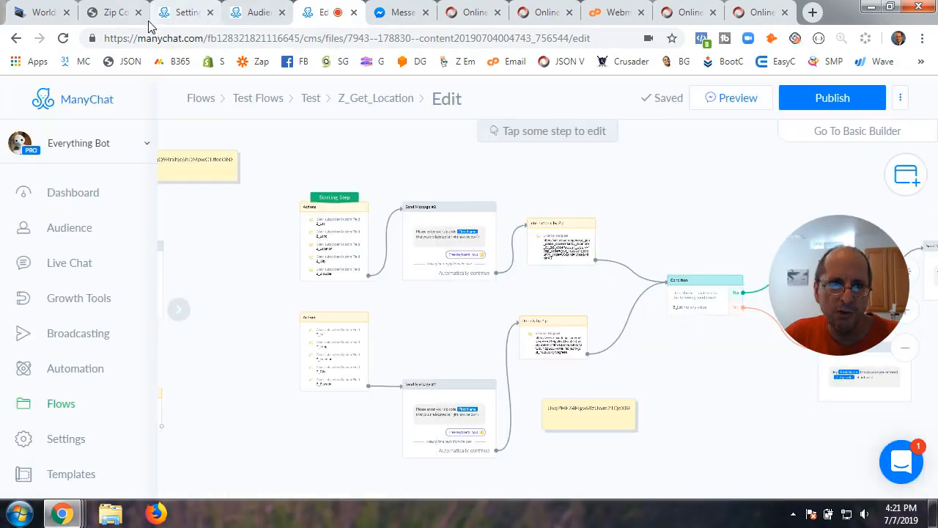
# Return to ezcmd.com, recheck the lookup limits and read the API documentation for getting nearby locations by zip / postal code.
pyautogui.click(42, 12)
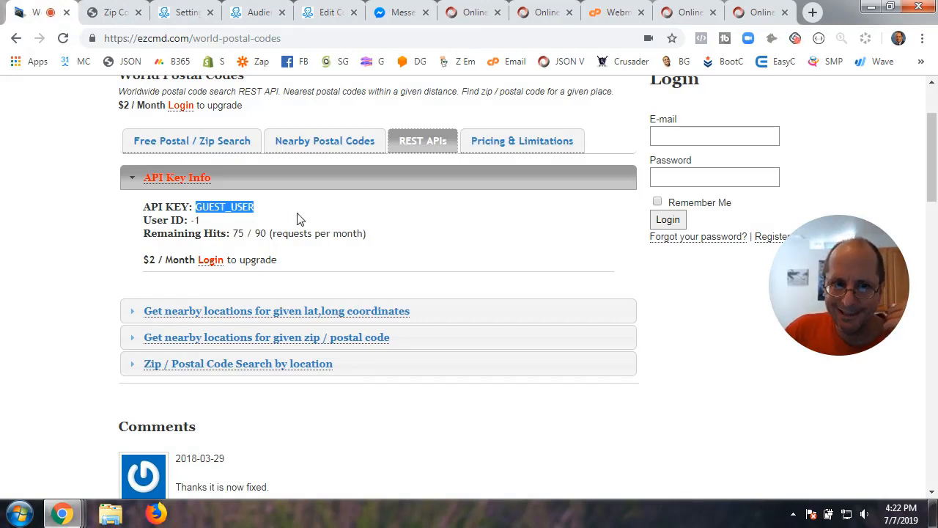
pyautogui.click(508, 142)
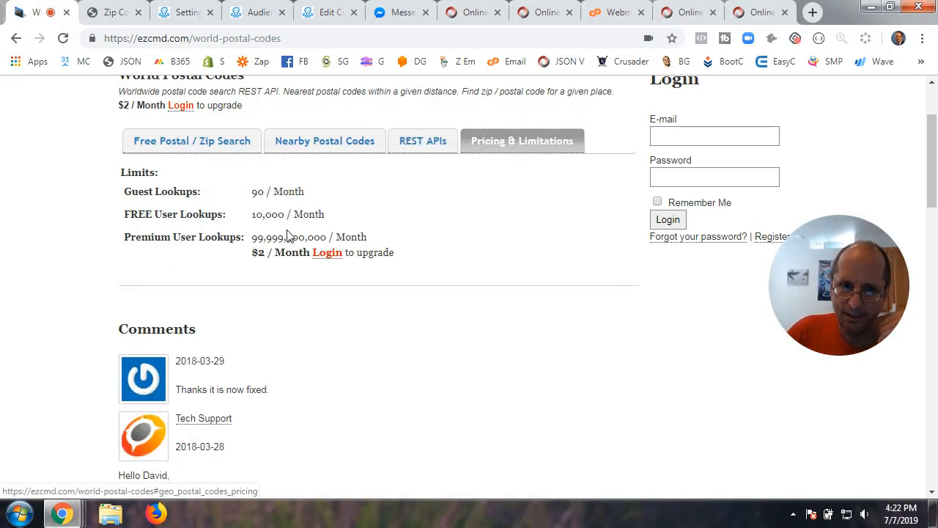
pyautogui.click(416, 148)
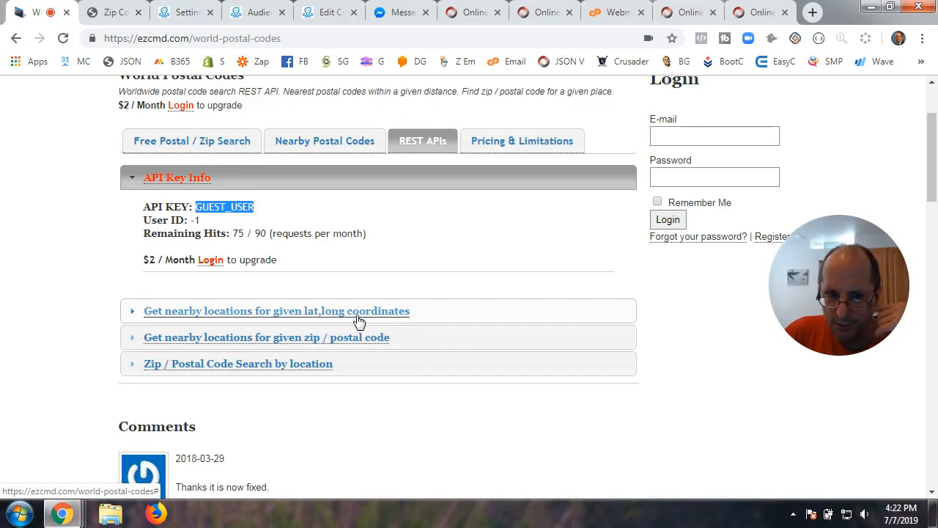
pyautogui.click(268, 340)
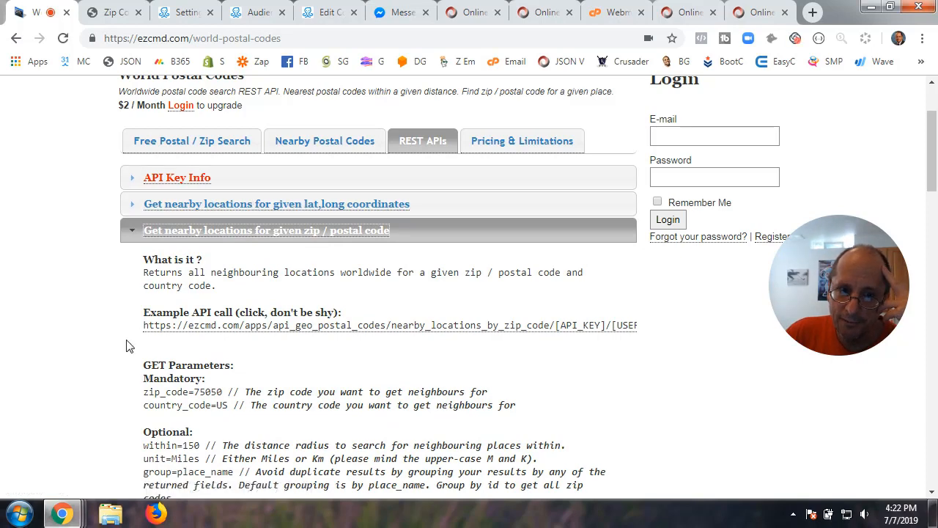
pyautogui.scroll(-2, 126, 346)
pyautogui.scroll(2, 126, 345)
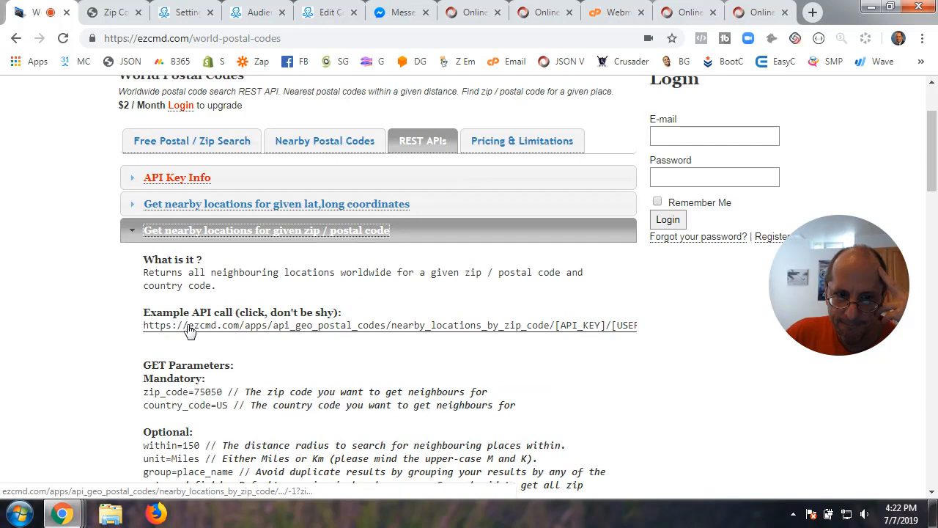
# Read the zip / postal code API's parameters, and inspect the custom fields cleared by the US only by Zip branch's Actions block in ManyChat.
pyautogui.scroll(-1, 123, 349)
pyautogui.scroll(-1, 123, 349)
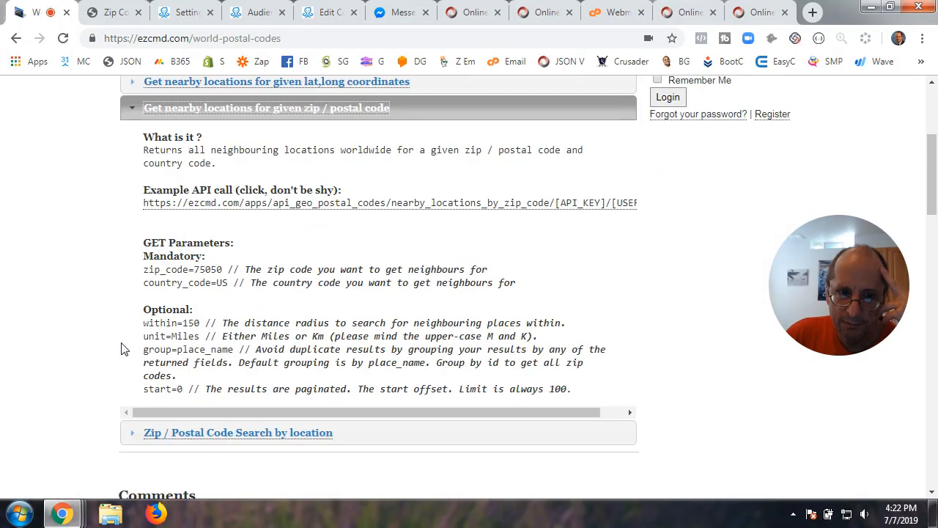
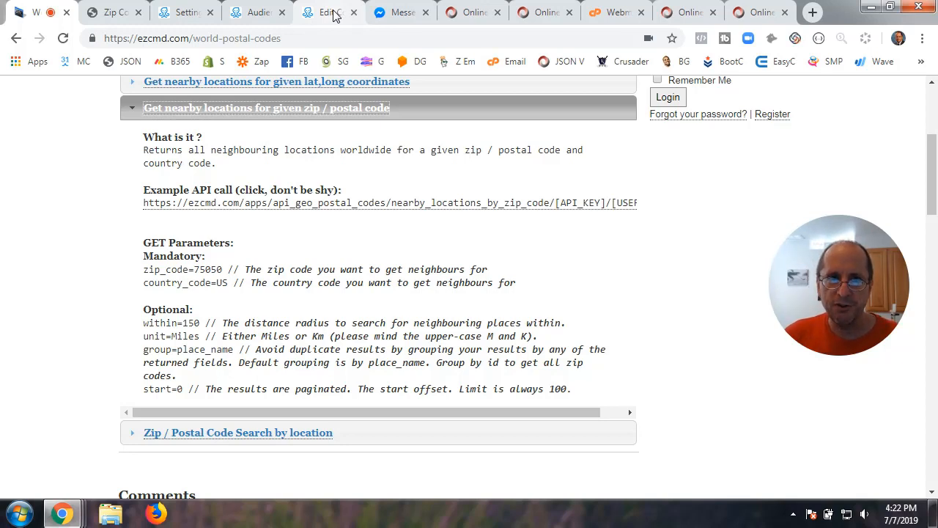
pyautogui.click(330, 14)
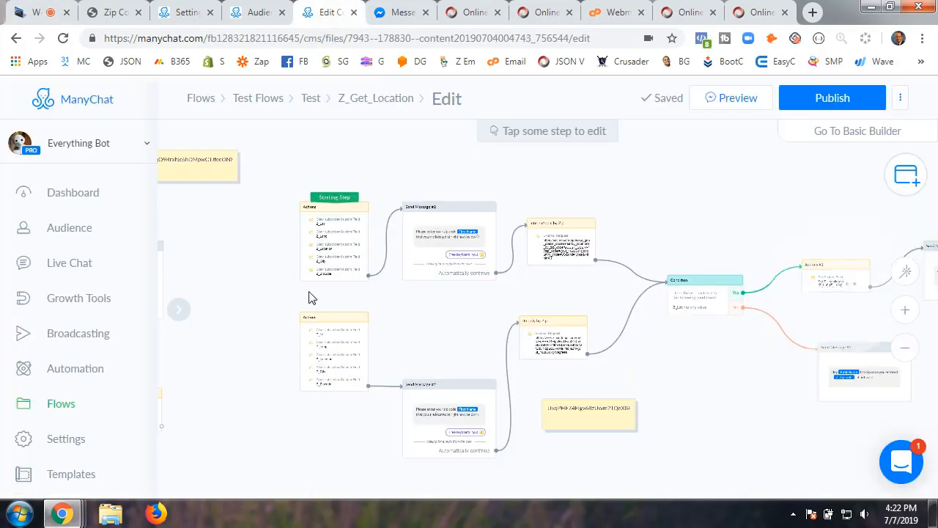
pyautogui.click(330, 338)
pyautogui.scroll(-1, 331, 337)
pyautogui.scroll(3, 334, 337)
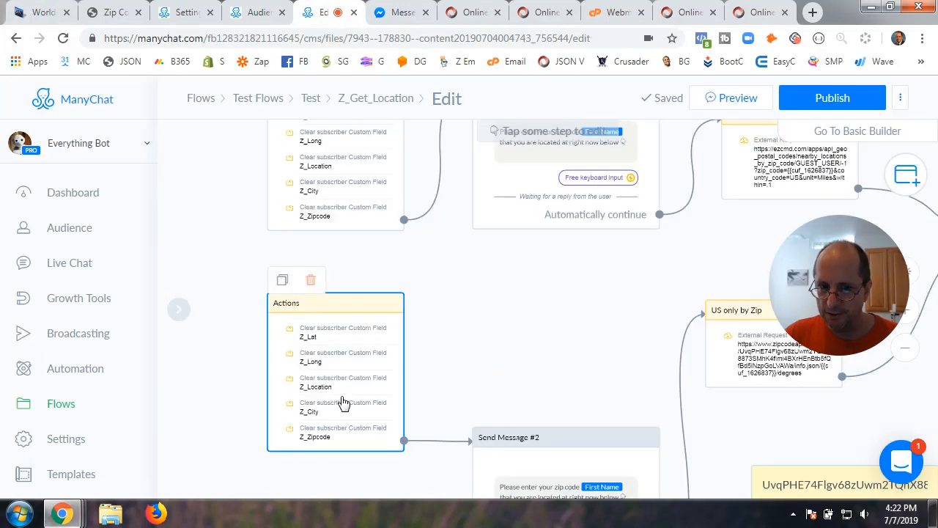
pyautogui.scroll(2, 345, 388)
pyautogui.click(345, 375)
pyautogui.scroll(-2, 272, 272)
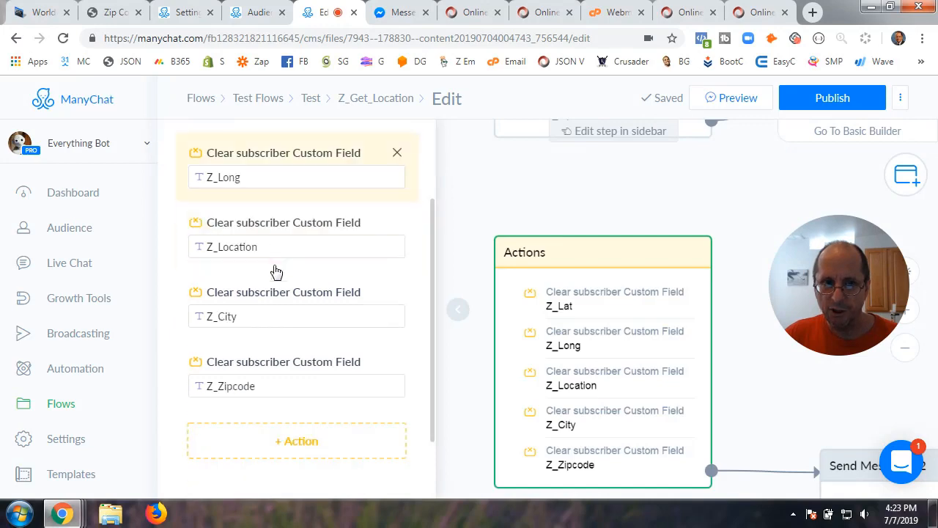
pyautogui.click(465, 309)
# Move the Starting Step to the Actions block of the US only by Zip branch.
pyautogui.scroll(1, 463, 311)
pyautogui.scroll(-3, 464, 311)
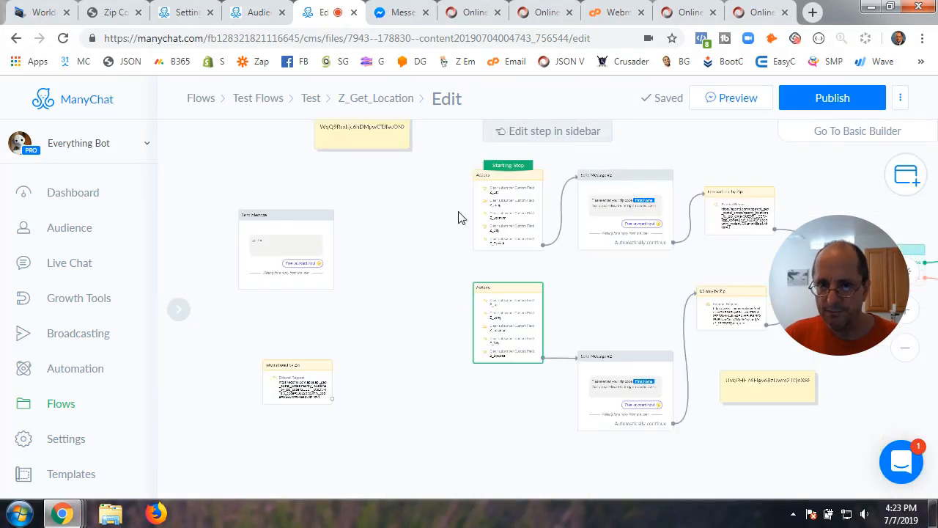
pyautogui.moveTo(524, 174)
pyautogui.moveTo(529, 166); pyautogui.dragTo(528, 294)
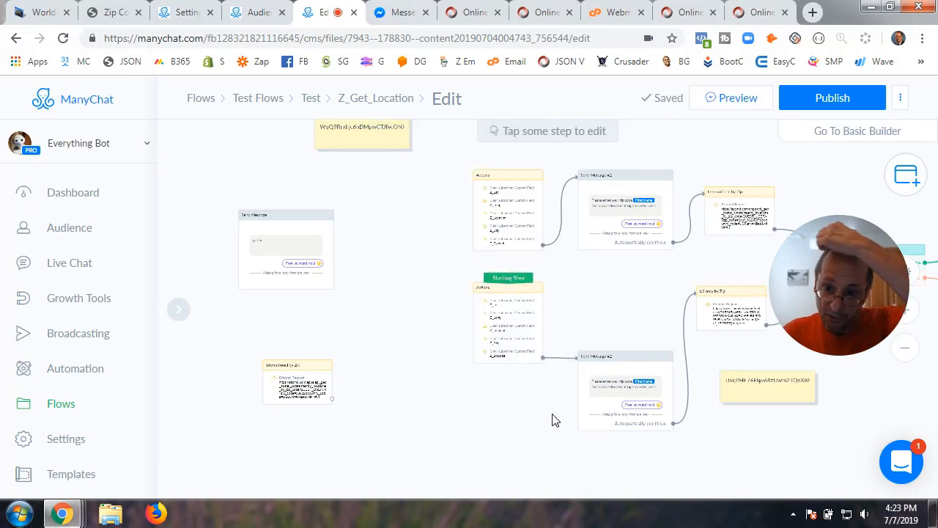
# Inspect the zip code question and its free keyboard input in Send Message #2 of the US only by Zip branch.
pyautogui.moveTo(555, 419); pyautogui.dragTo(374, 387)
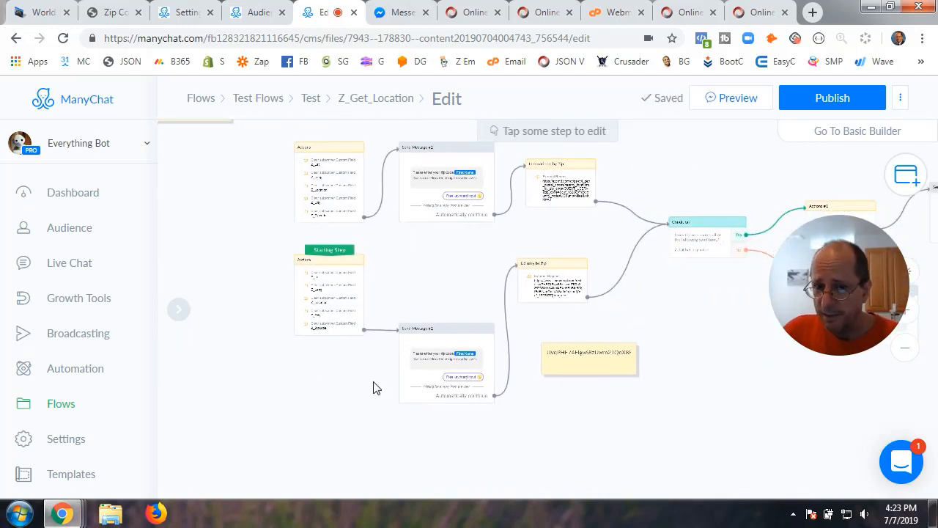
pyautogui.click(459, 348)
pyautogui.click(255, 232)
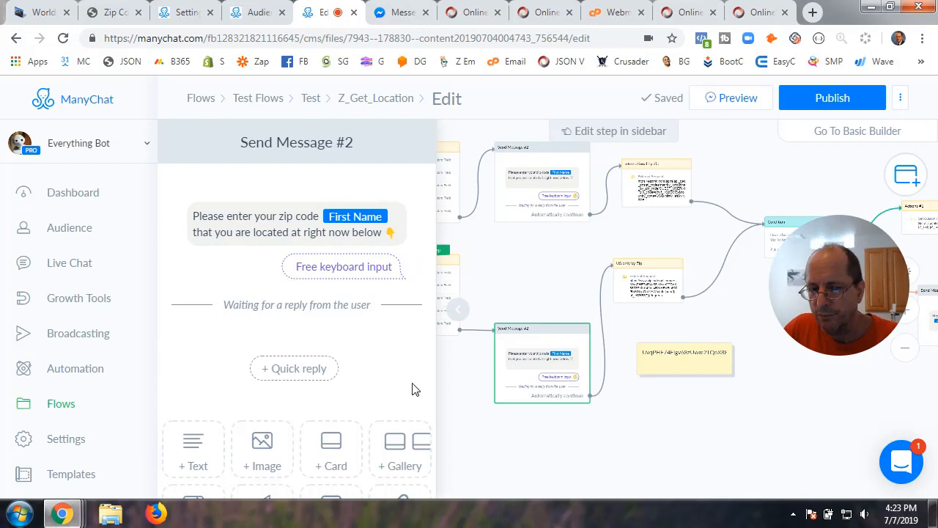
pyautogui.click(460, 310)
pyautogui.scroll(3, 417, 384)
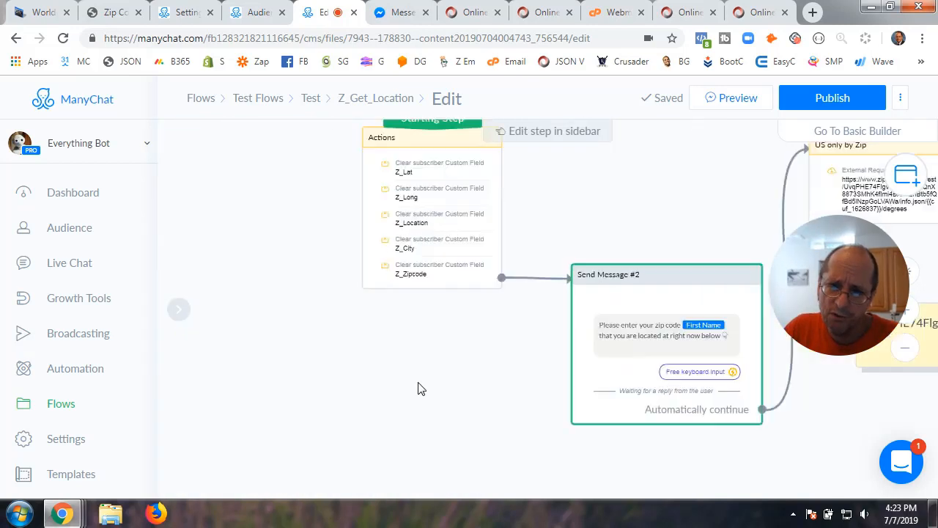
pyautogui.scroll(1, 420, 388)
pyautogui.moveTo(494, 375); pyautogui.dragTo(172, 362)
pyautogui.moveTo(264, 374); pyautogui.dragTo(360, 368)
pyautogui.scroll(2, 360, 369)
pyautogui.scroll(-1, 360, 368)
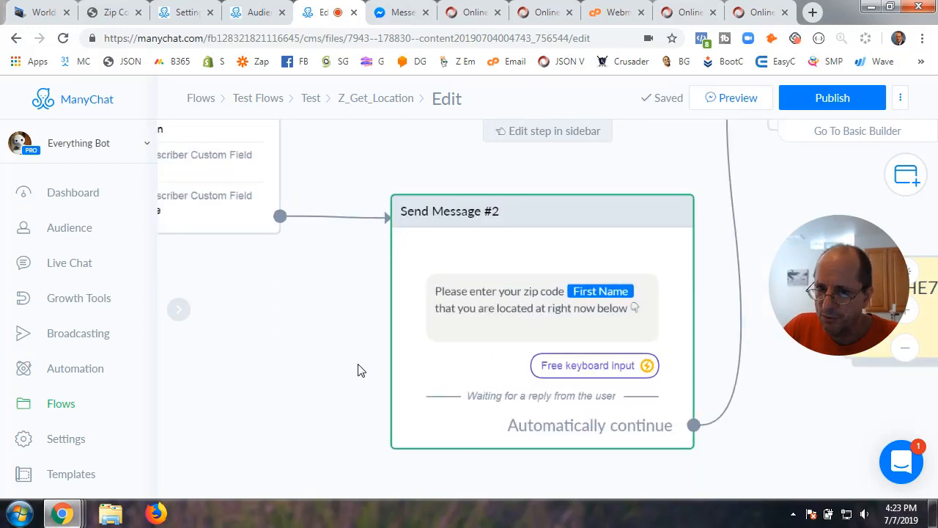
pyautogui.scroll(-3, 358, 370)
pyautogui.moveTo(608, 410); pyautogui.dragTo(597, 413)
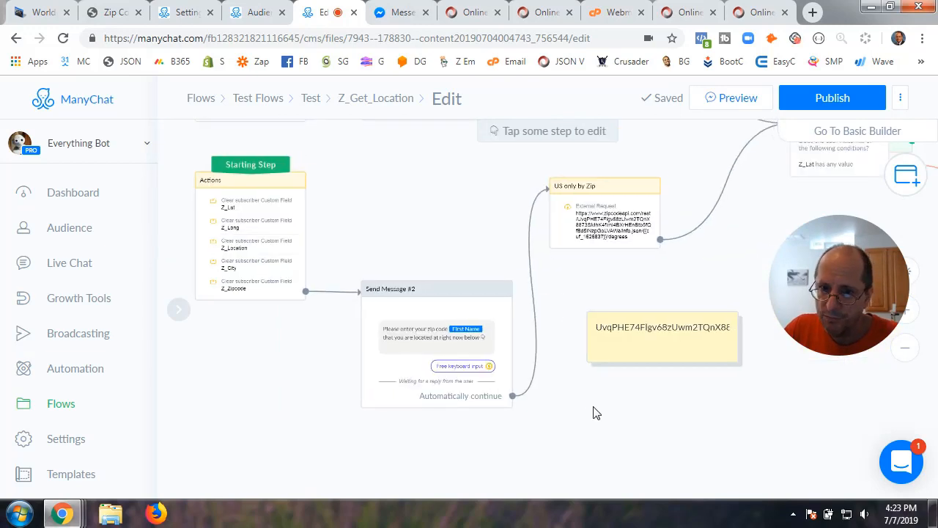
# Inspect the US only by Zip block's external request to zipcodeapi.com and the Condition that follows it.
pyautogui.scroll(2, 549, 355)
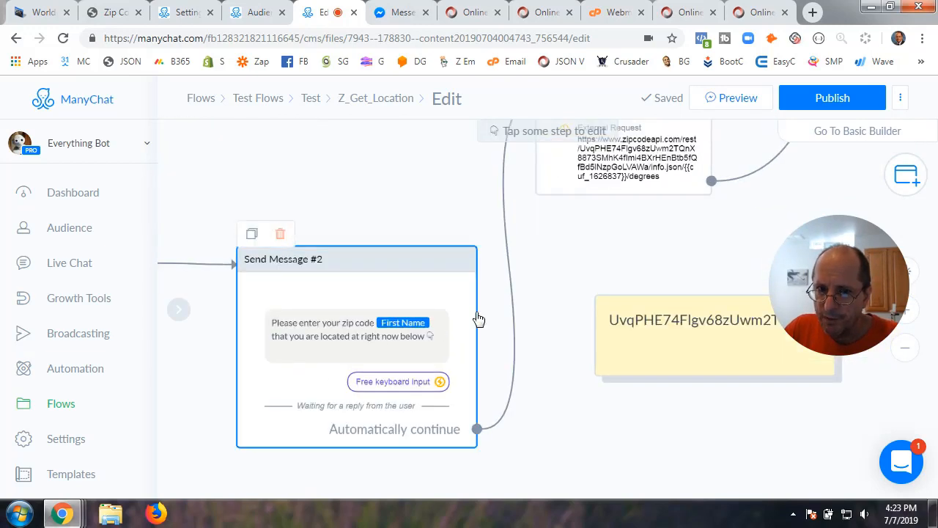
pyautogui.scroll(1, 539, 335)
pyautogui.click(600, 254)
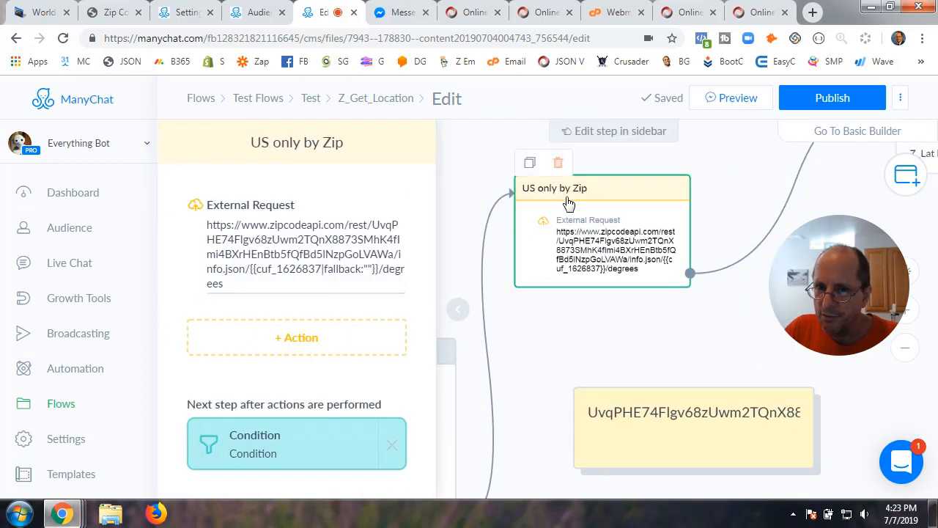
pyautogui.click(459, 311)
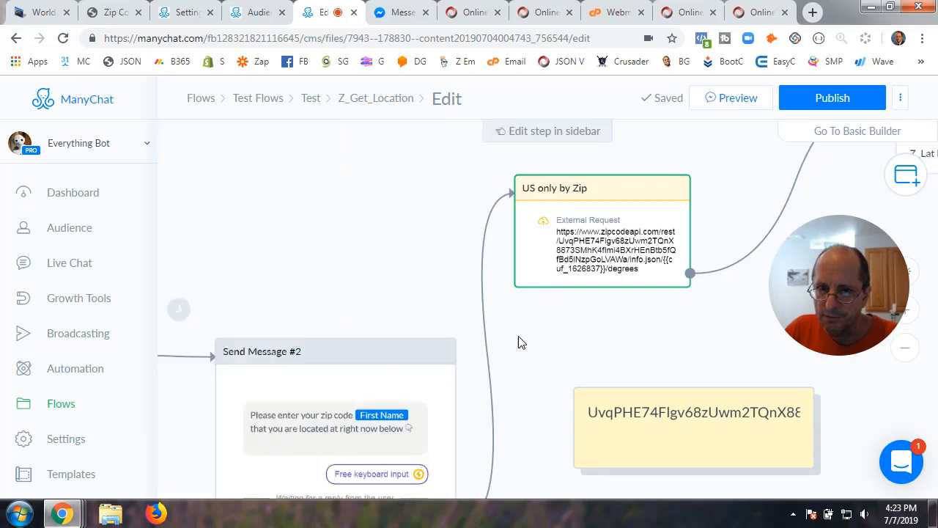
pyautogui.scroll(-3, 519, 342)
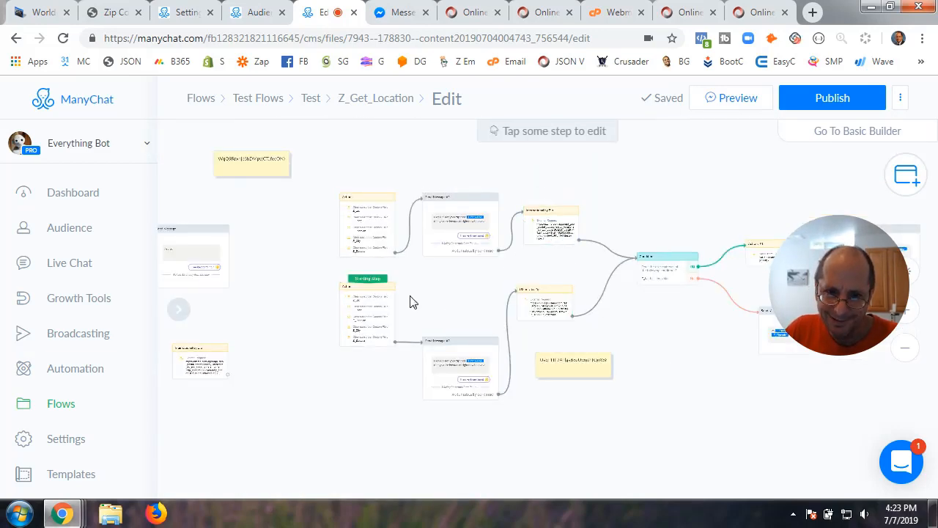
# Move the Starting Step back to the Actions block of the International by Zip branch.
pyautogui.scroll(2, 414, 303)
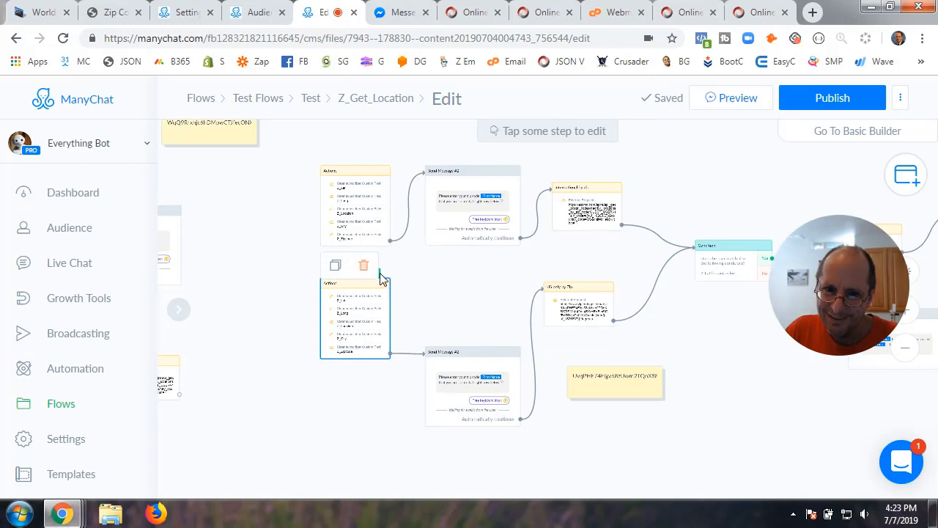
pyautogui.scroll(2, 432, 289)
pyautogui.moveTo(330, 268); pyautogui.dragTo(341, 163)
pyautogui.scroll(-3, 473, 299)
pyautogui.moveTo(473, 299); pyautogui.dragTo(440, 337)
# Inspect the International by Zip branch's Actions block and the user input settings of its Send Message #2.
pyautogui.click(318, 247)
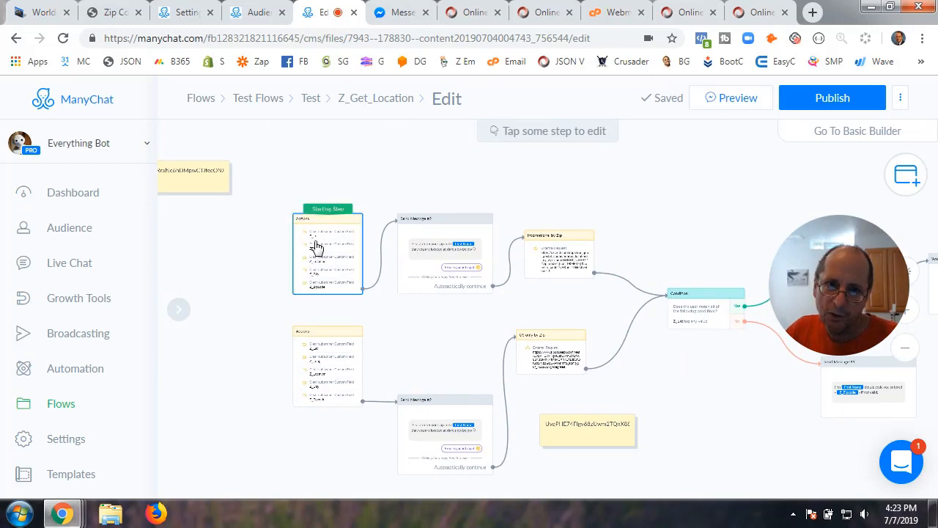
pyautogui.click(316, 247)
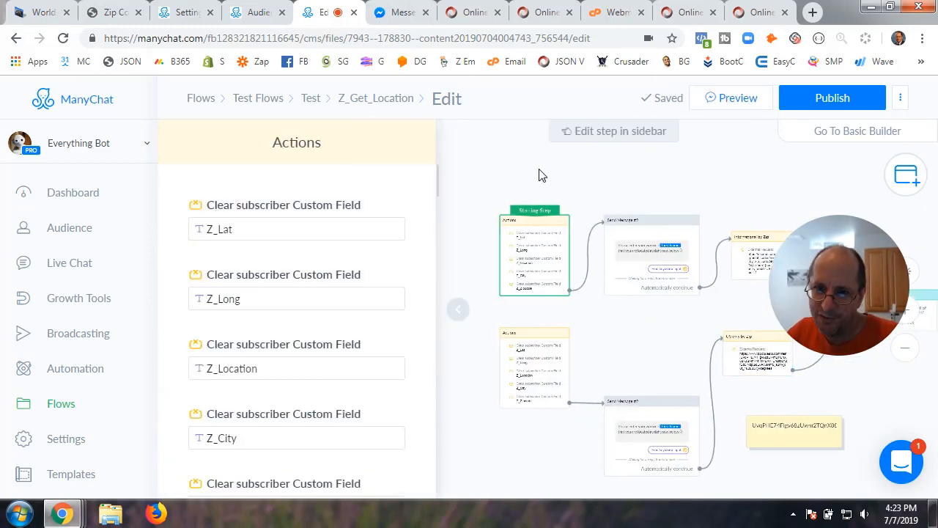
pyautogui.click(639, 256)
pyautogui.click(303, 254)
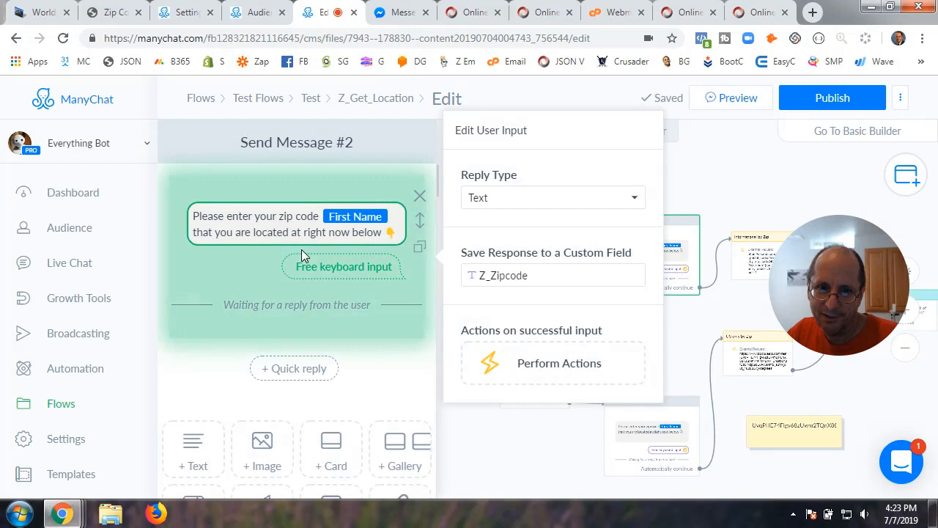
pyautogui.click(714, 195)
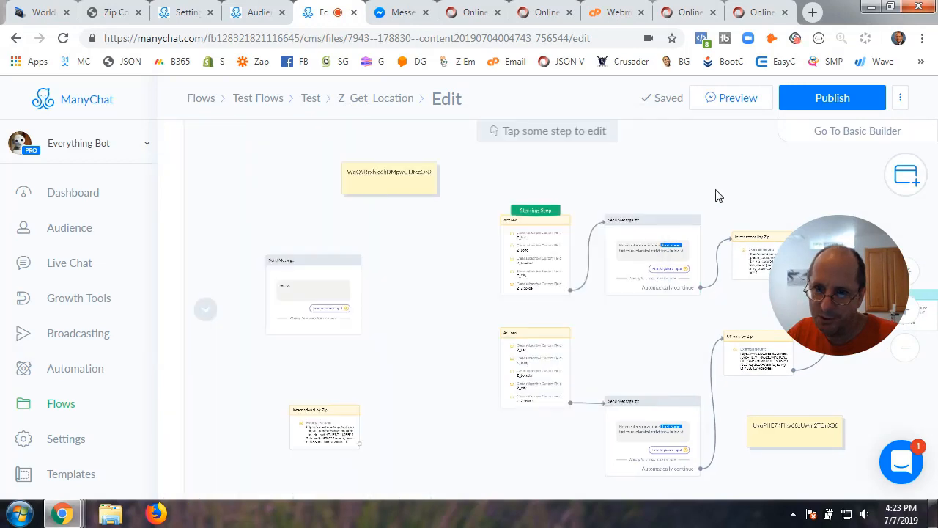
# Add a Perform Actions step containing an External Request just above the International by Zip block.
pyautogui.rightClick(431, 201)
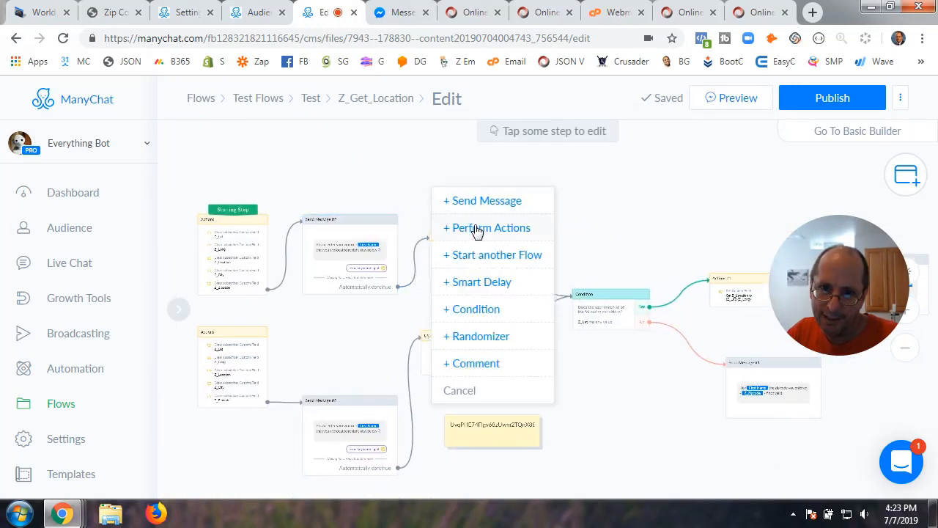
pyautogui.click(478, 228)
pyautogui.click(312, 211)
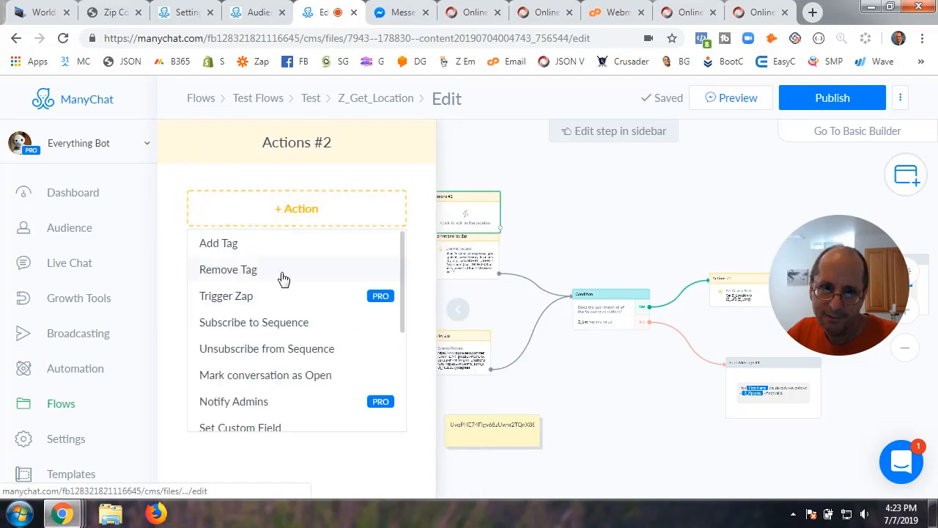
pyautogui.scroll(-3, 268, 338)
pyautogui.click(248, 344)
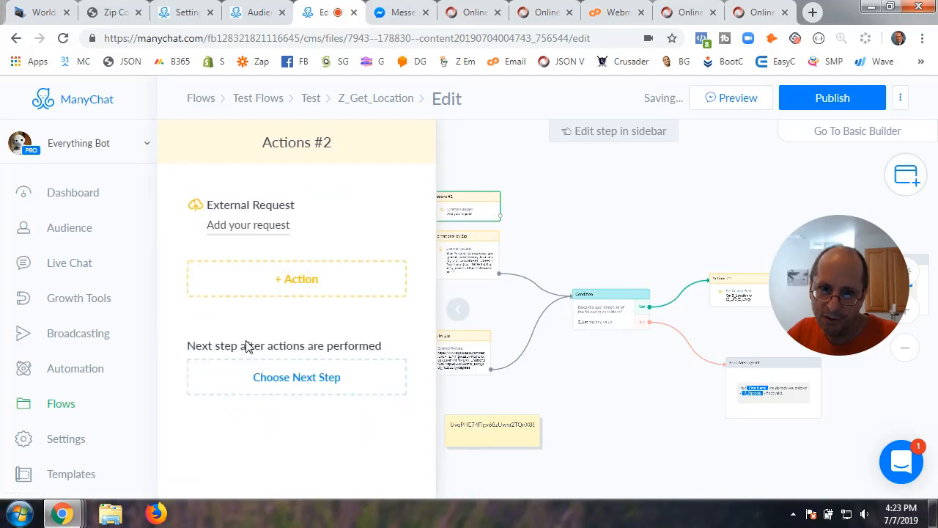
pyautogui.click(565, 161)
# Delete the newly added Actions step with the empty External Request.
pyautogui.moveTo(451, 192)
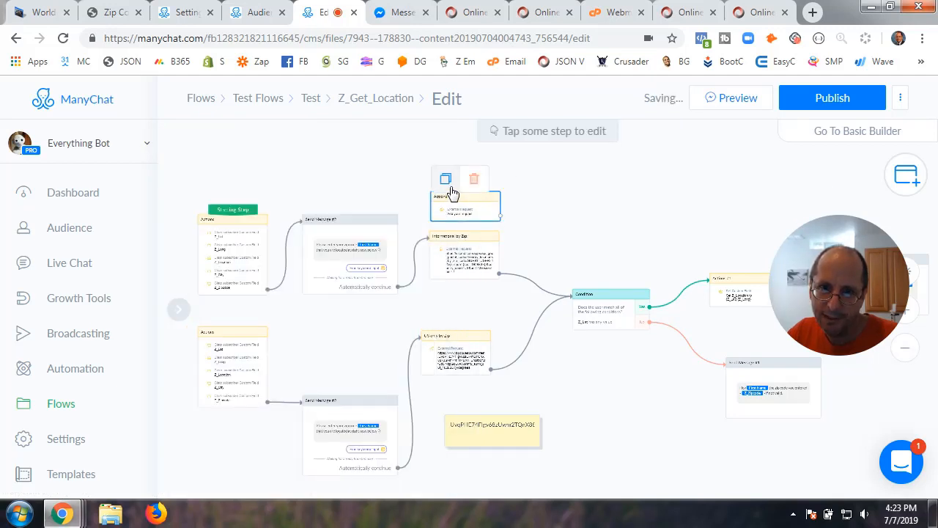
pyautogui.click(474, 183)
pyautogui.click(579, 182)
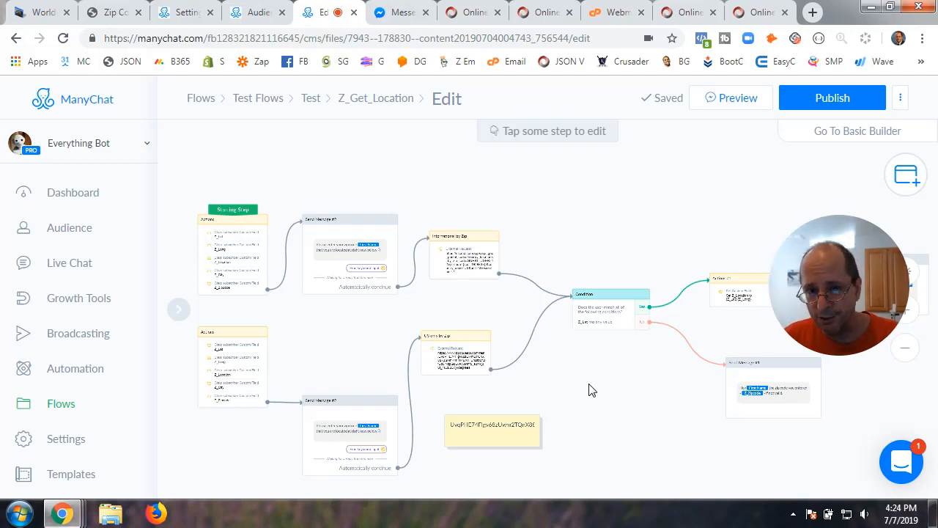
# Examine the International by Zip block's external request and its request type choices, keeping the type as GET.
pyautogui.click(467, 264)
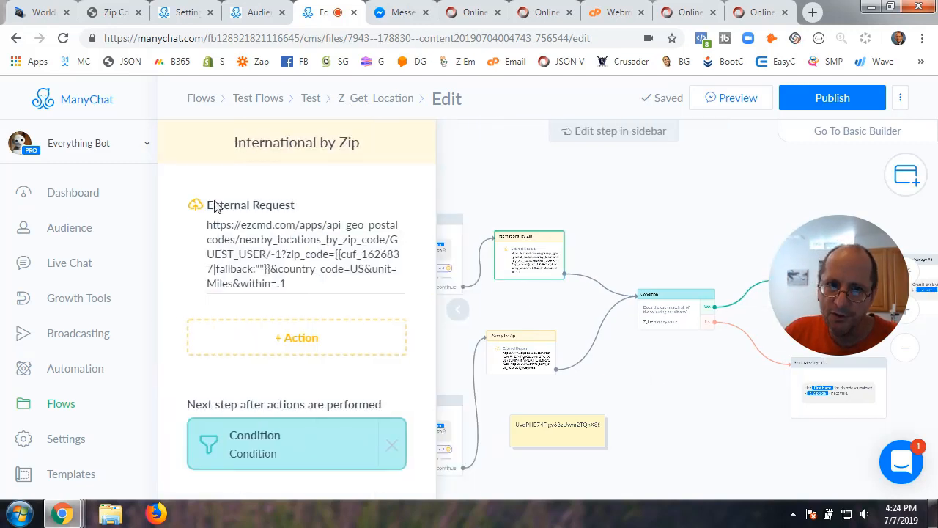
pyautogui.click(294, 249)
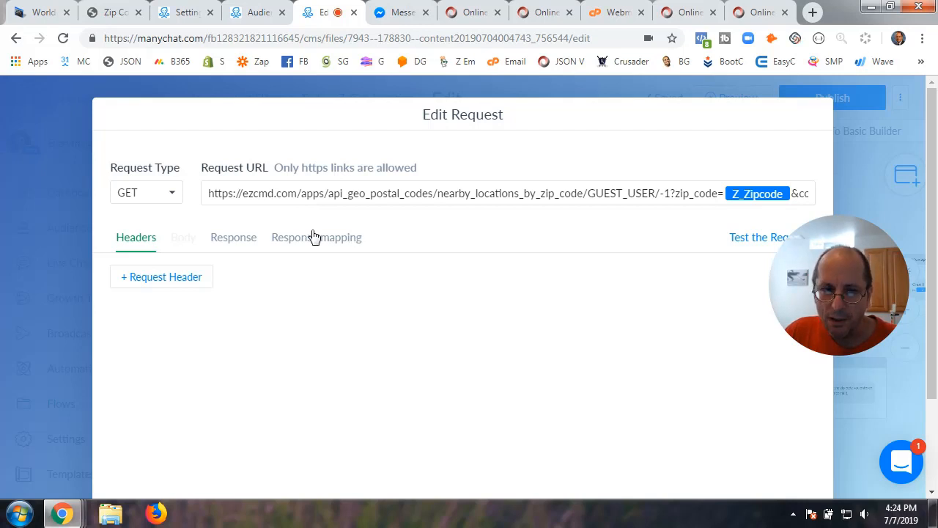
pyautogui.click(177, 199)
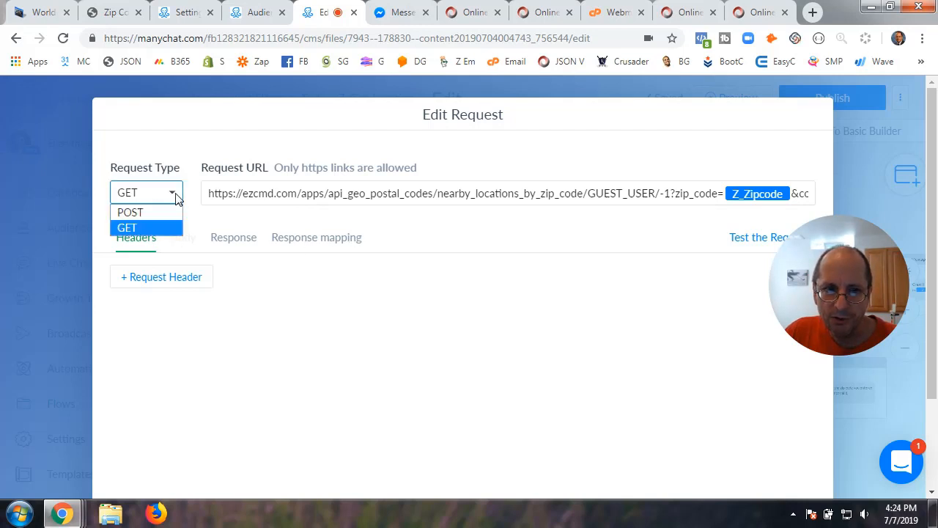
pyautogui.click(177, 198)
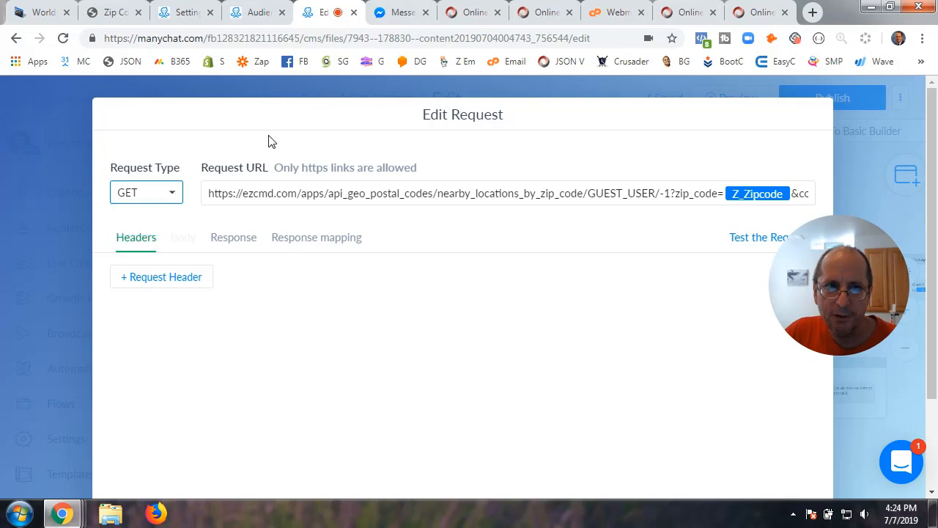
# Switch to ezcmd.com, reopen the World Postal Codes app from the site's home page, and review the API key information under REST APIs.
pyautogui.click(40, 13)
pyautogui.scroll(4, 516, 319)
pyautogui.scroll(-2, 517, 319)
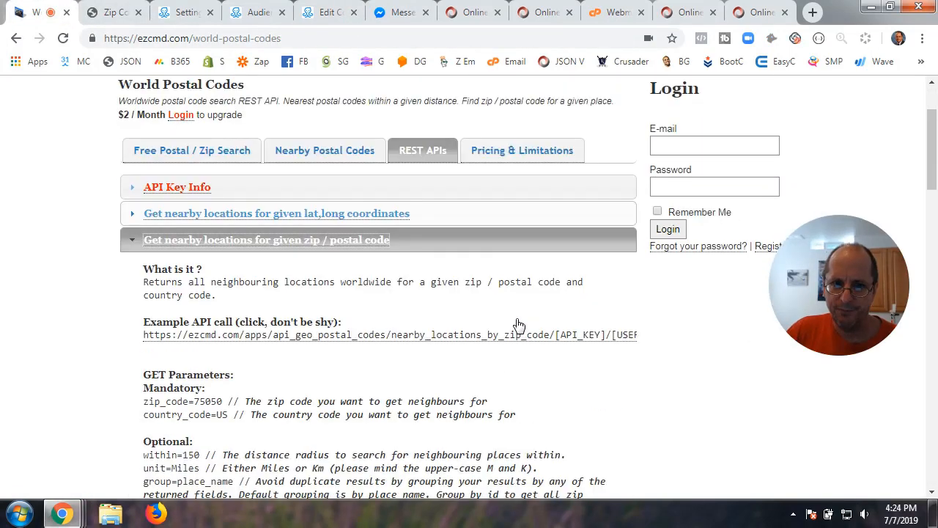
pyautogui.scroll(3, 516, 319)
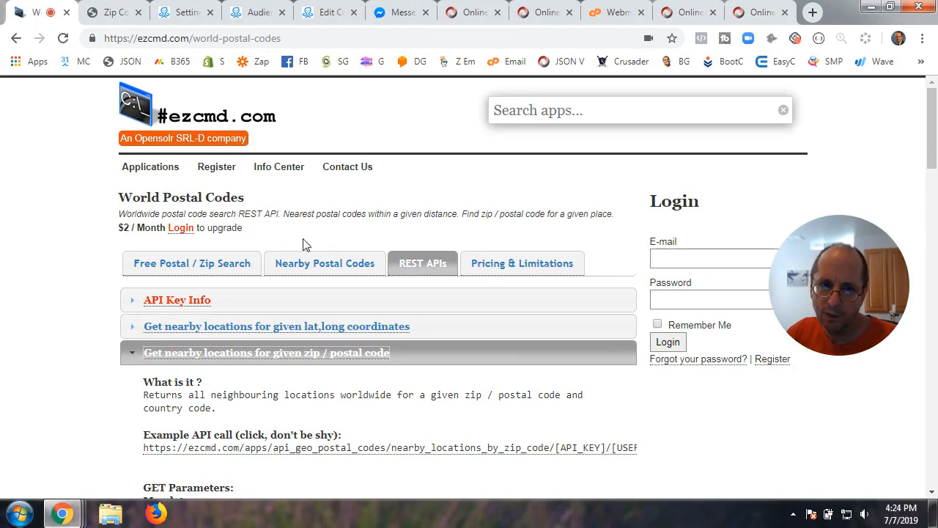
pyautogui.click(16, 38)
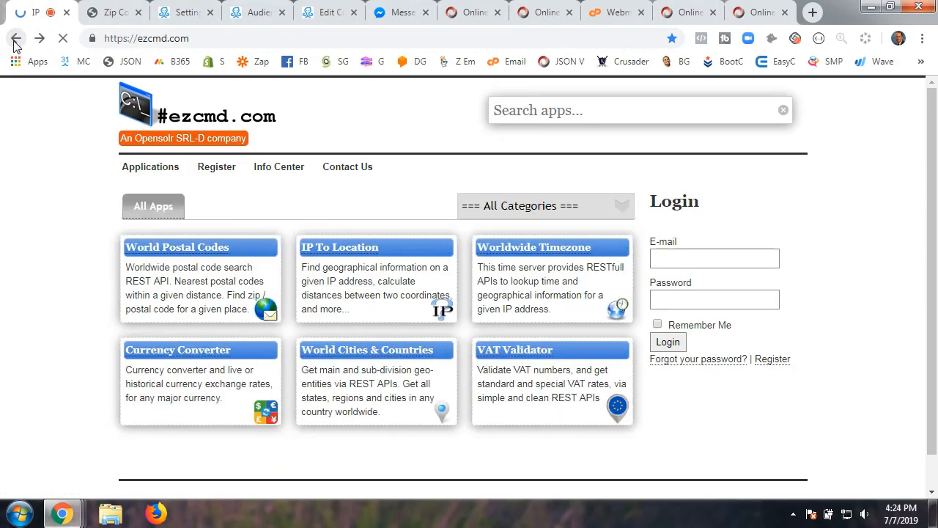
pyautogui.click(196, 290)
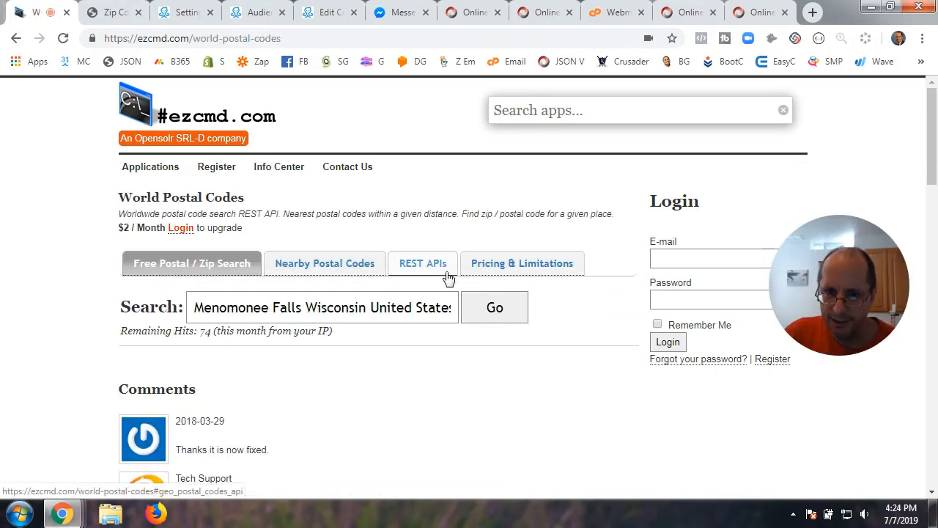
pyautogui.click(420, 270)
pyautogui.scroll(-2, 83, 338)
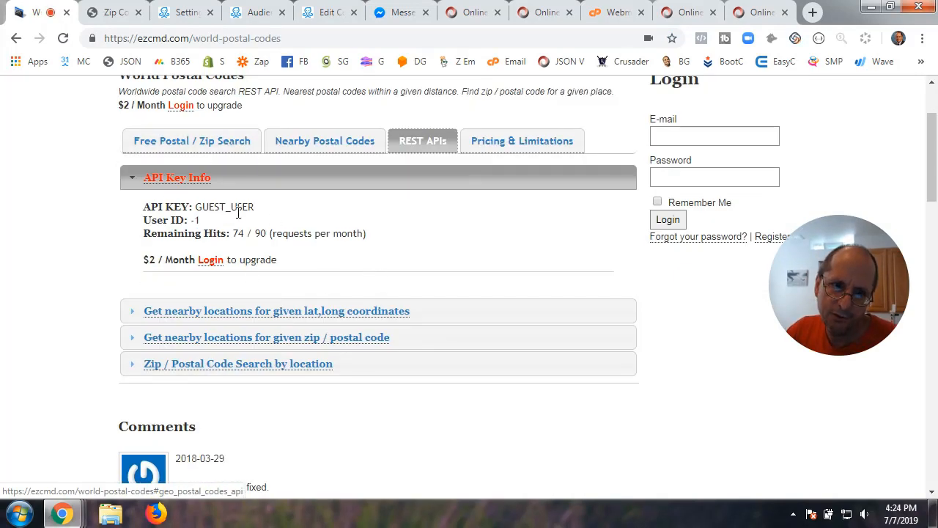
# Review the API key under API Key Info and the lookup limits under Pricing & Limitations in a separate tab, closing that tab again.
pyautogui.moveTo(195, 207); pyautogui.dragTo(259, 214)
pyautogui.click(271, 214)
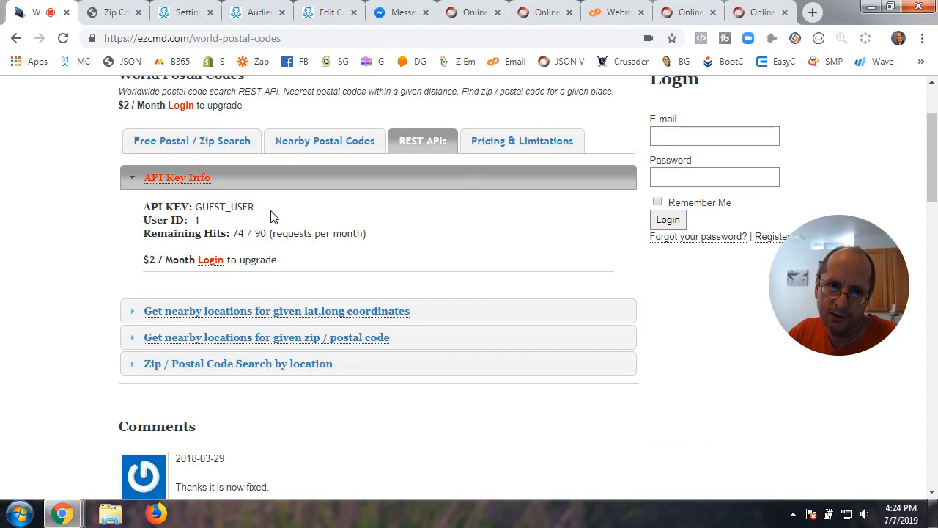
pyautogui.moveTo(197, 207); pyautogui.dragTo(281, 215)
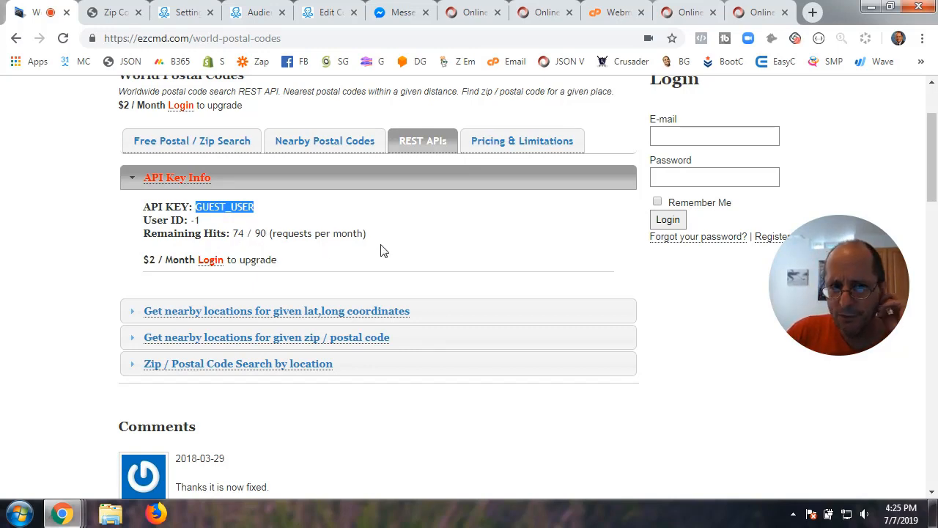
pyautogui.rightClick(487, 149)
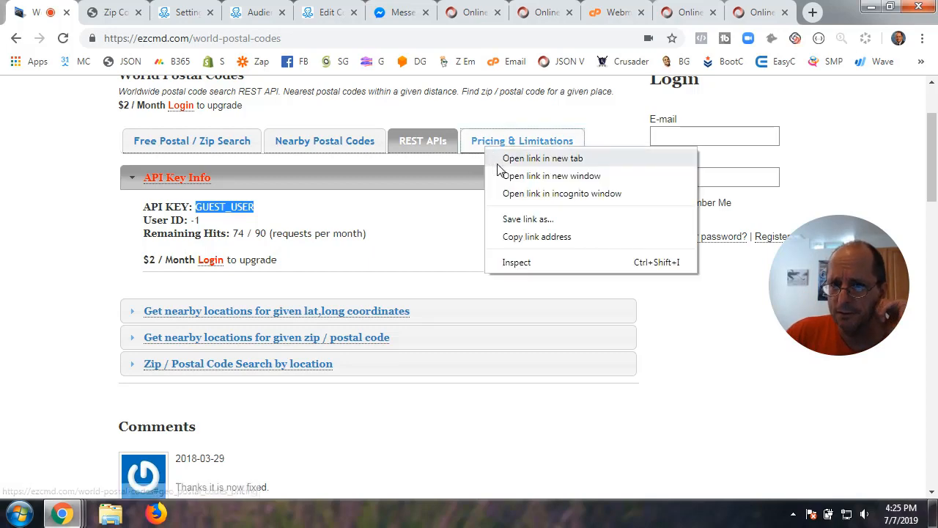
pyautogui.click(506, 158)
pyautogui.click(103, 10)
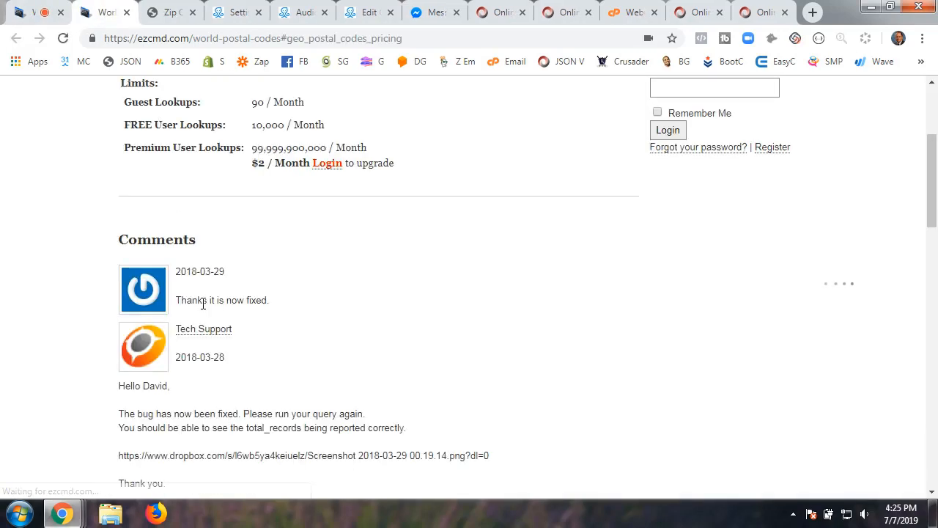
pyautogui.scroll(3, 384, 311)
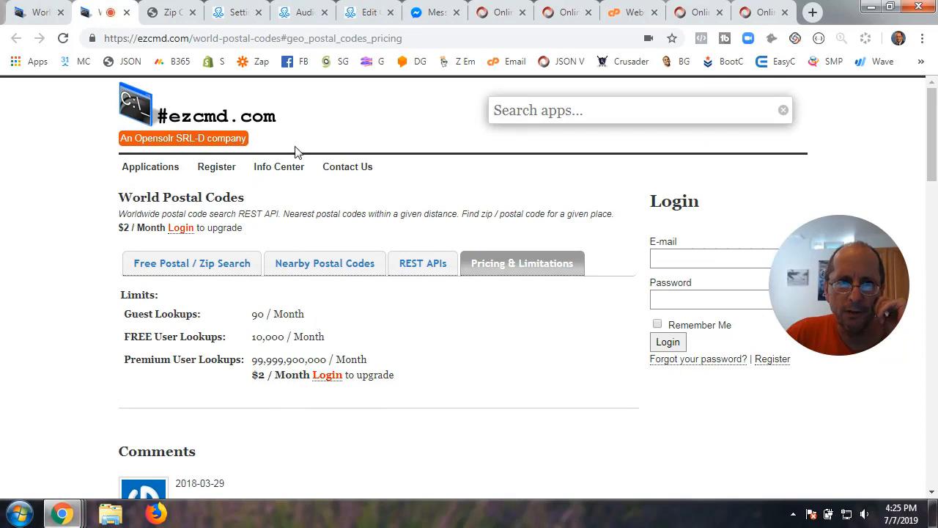
pyautogui.click(127, 13)
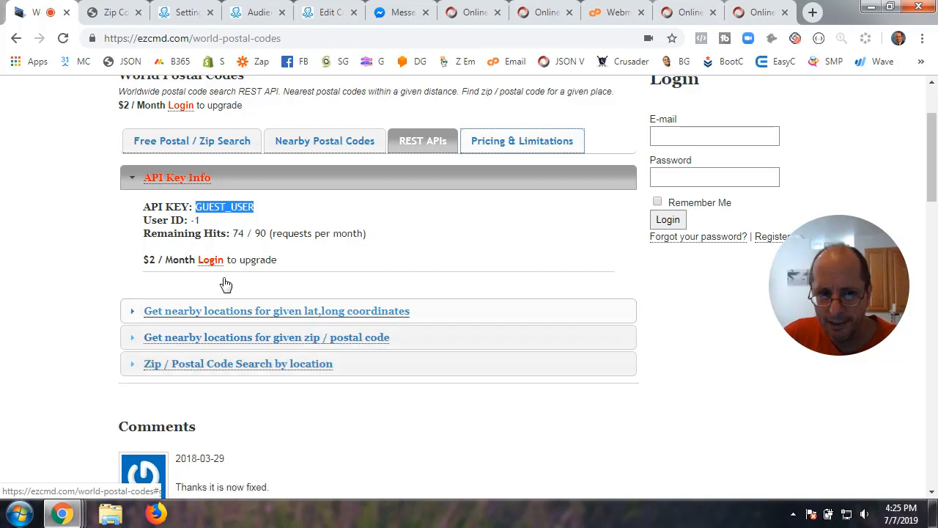
# Copy the example API call URL from the documentation for getting nearby locations for a given zip / postal code.
pyautogui.click(181, 339)
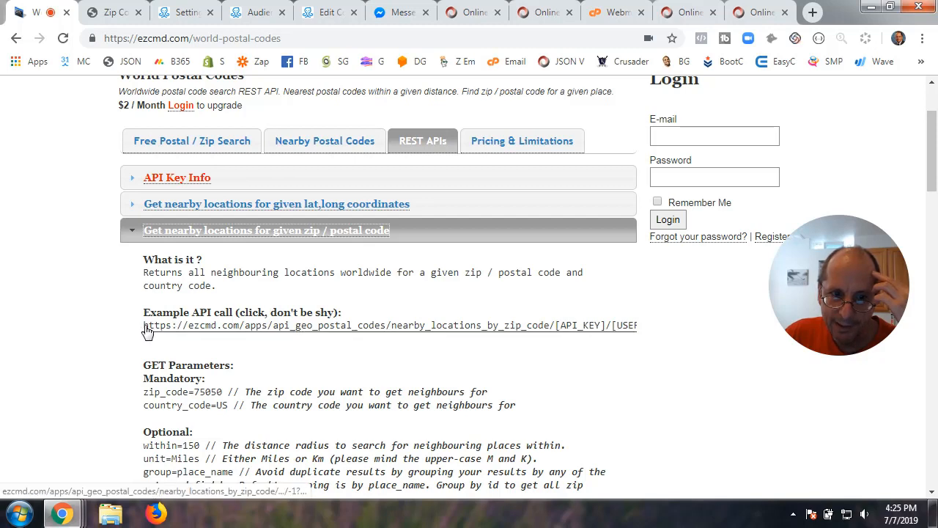
pyautogui.moveTo(145, 331); pyautogui.dragTo(653, 335)
pyautogui.hotkey('ctrl', 'c')
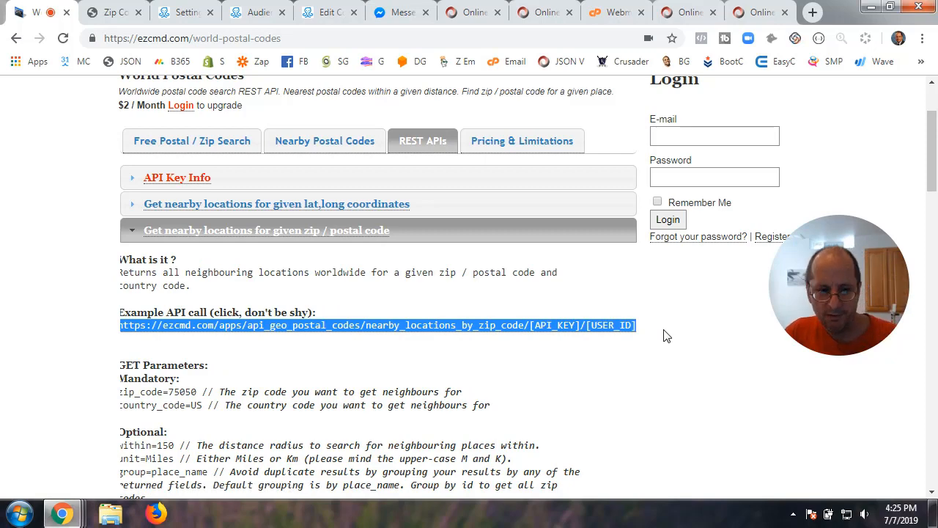
# In ManyChat, close the open request without saving and add a Perform Actions step with an External Request beside the International by Zip block.
pyautogui.click(327, 13)
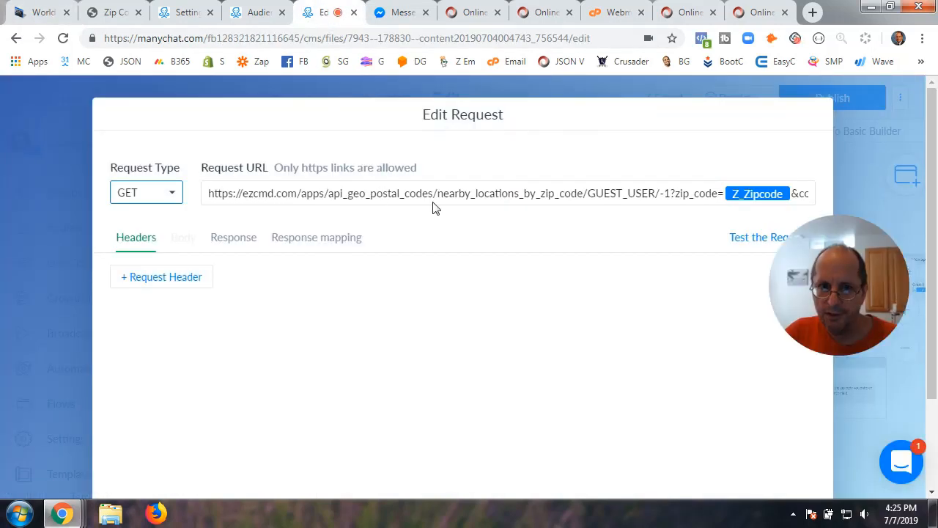
pyautogui.scroll(-2, 678, 438)
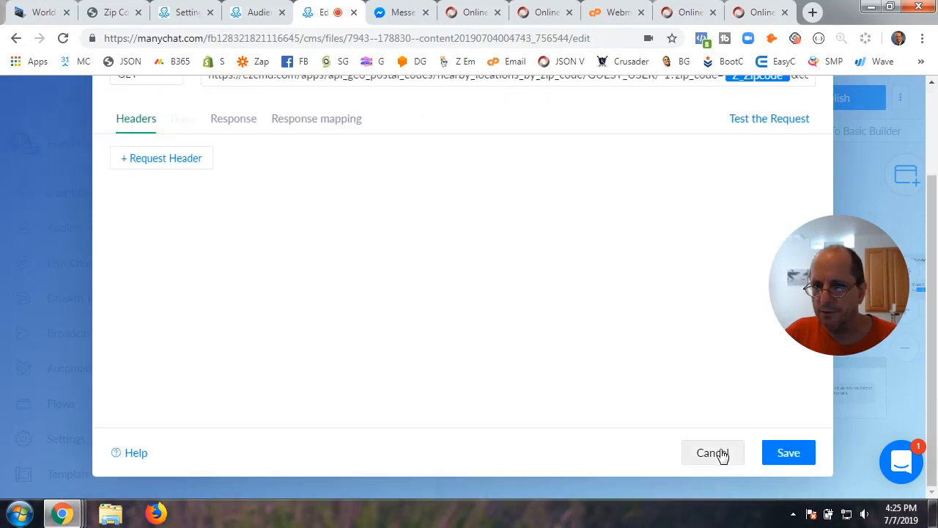
pyautogui.click(719, 453)
pyautogui.click(598, 221)
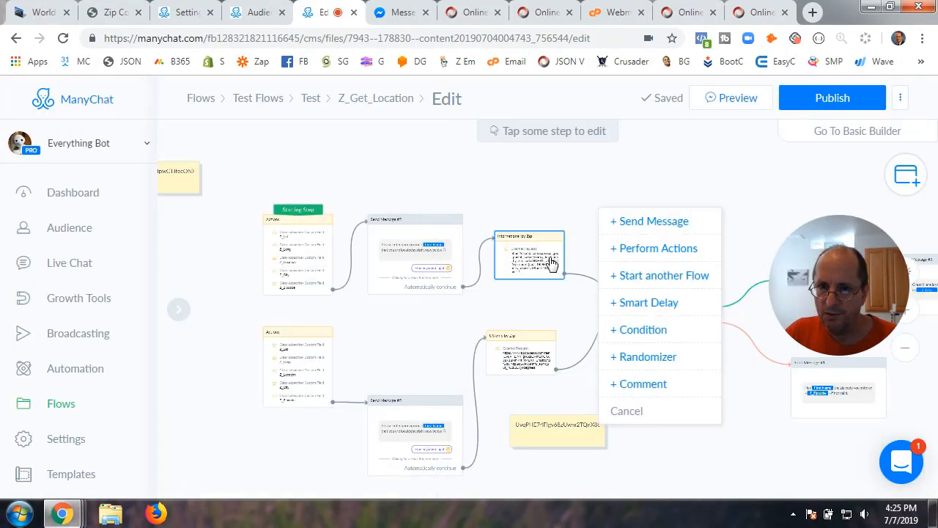
pyautogui.click(659, 247)
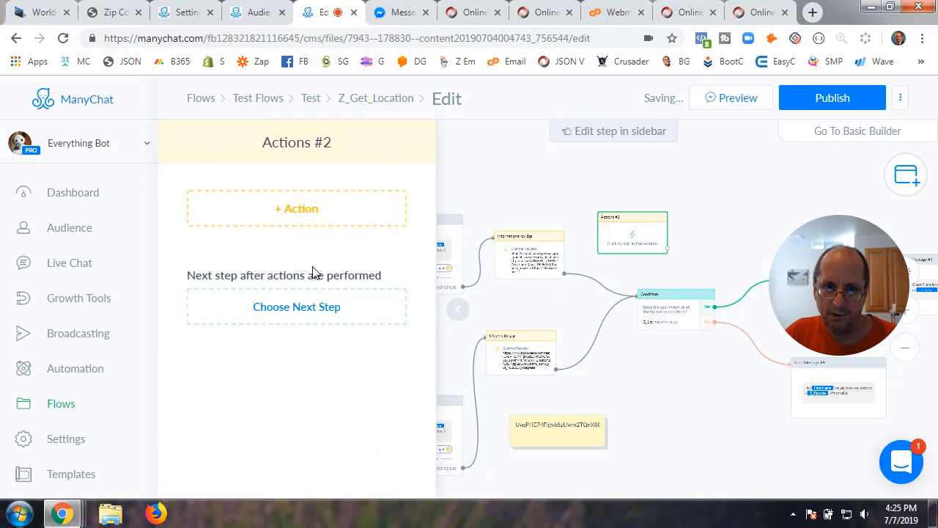
pyautogui.click(308, 213)
pyautogui.scroll(-3, 292, 366)
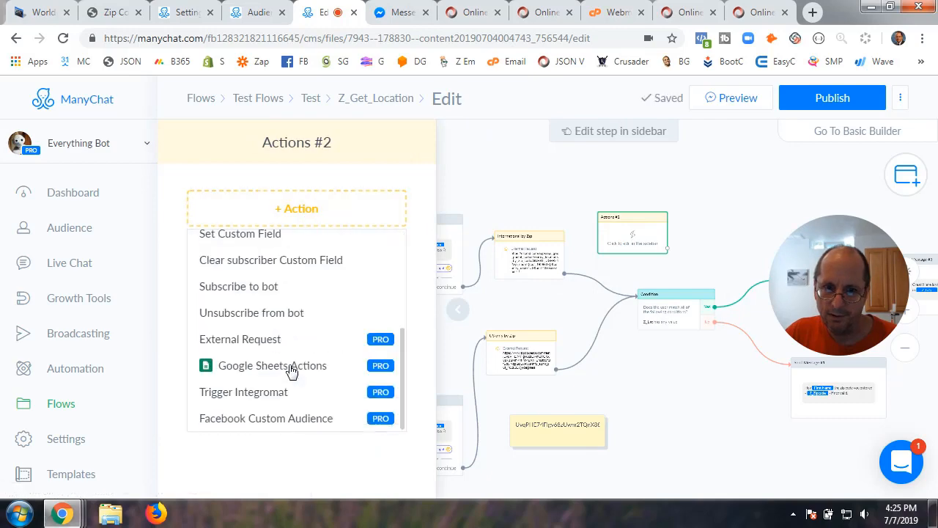
pyautogui.click(256, 345)
# Set the new request's type to GET and paste the copied nearby_locations_by_zip_code URL as its Request URL, then cancel the request edit.
pyautogui.click(250, 225)
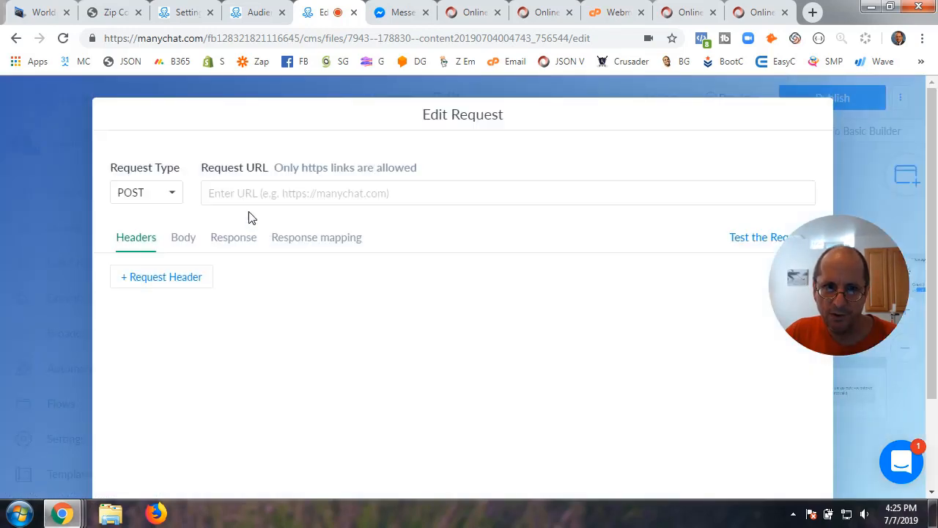
pyautogui.click(168, 193)
pyautogui.click(143, 226)
pyautogui.click(222, 203)
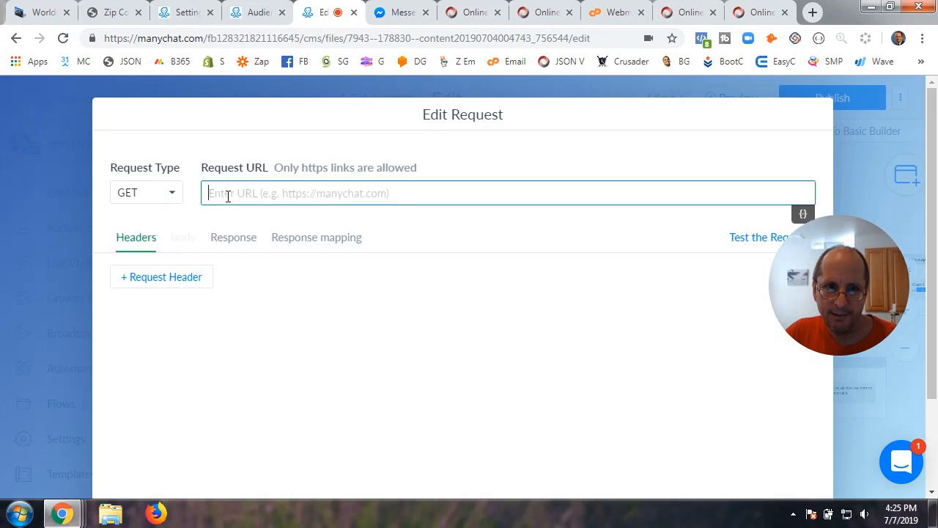
pyautogui.hotkey('ctrl', 'v')
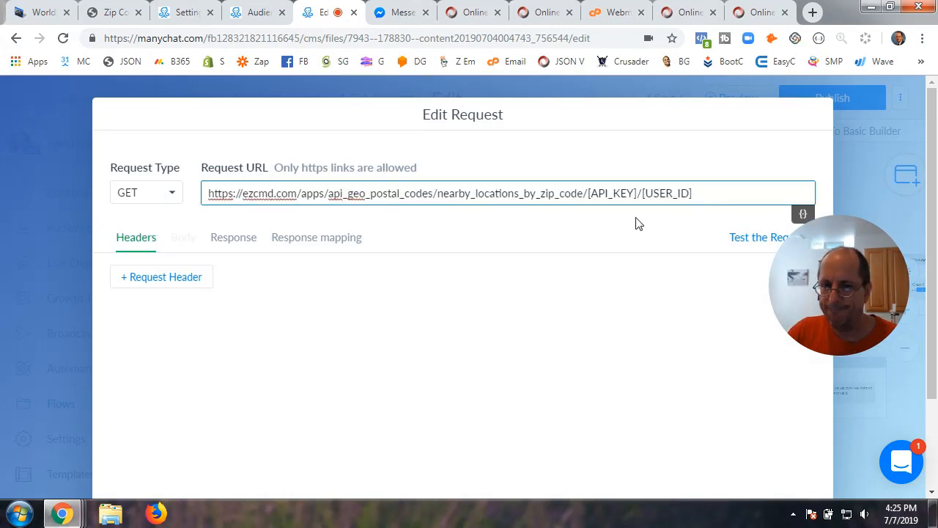
pyautogui.scroll(-3, 771, 435)
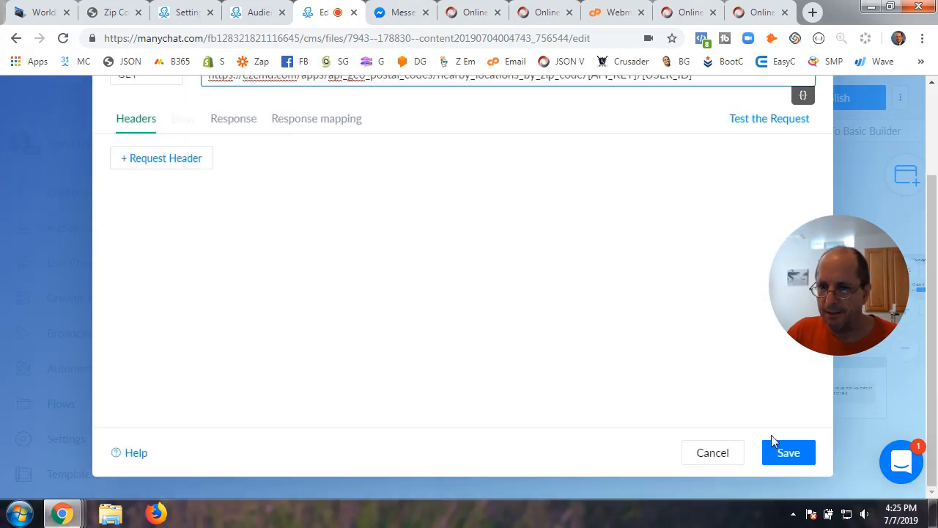
pyautogui.click(715, 456)
# Delete the Actions #2 step from the flow.
pyautogui.moveTo(650, 222)
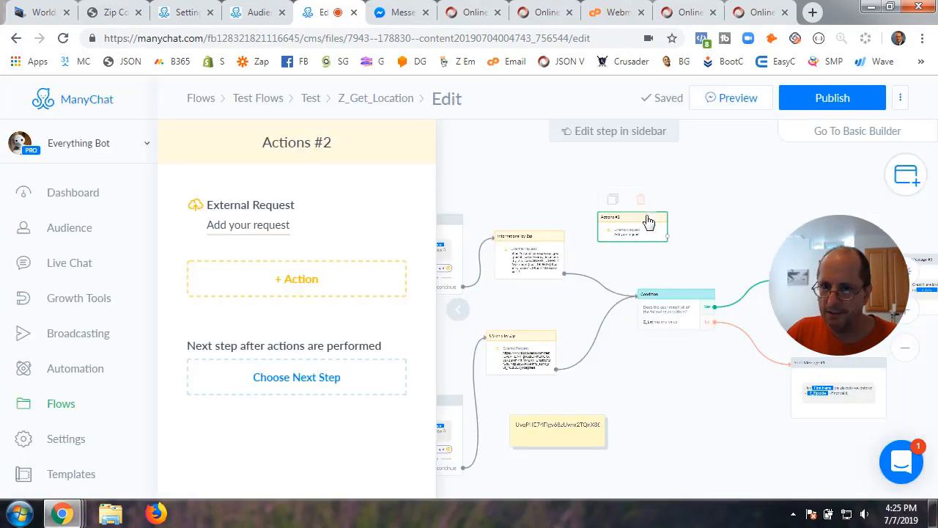
pyautogui.click(639, 202)
pyautogui.click(600, 185)
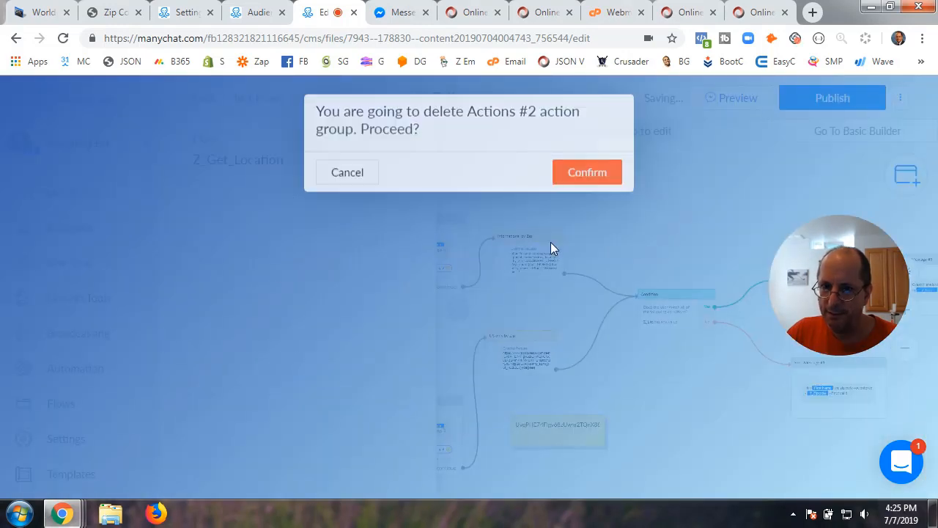
# Open International by Zip's external request for reference, then view the JSON response of ezcmd.com's example API call and return to World Postal Codes.
pyautogui.click(525, 258)
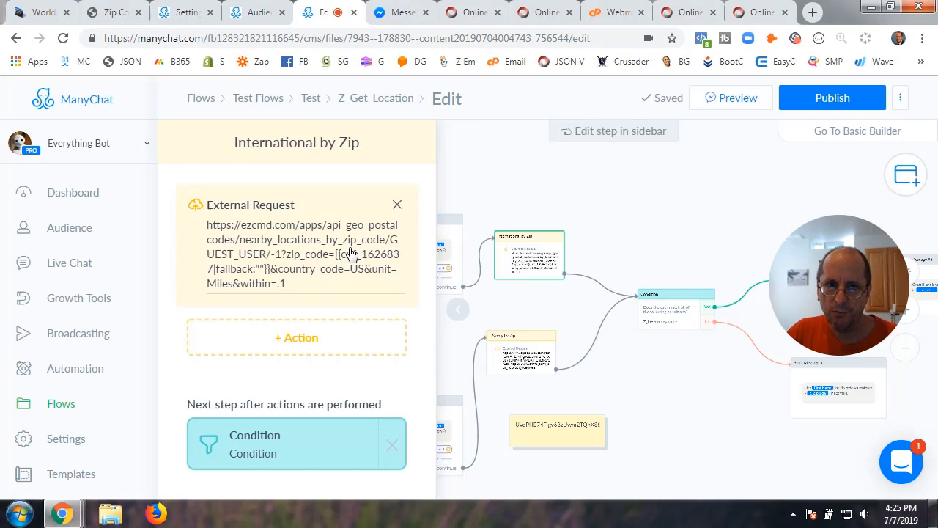
pyautogui.click(296, 253)
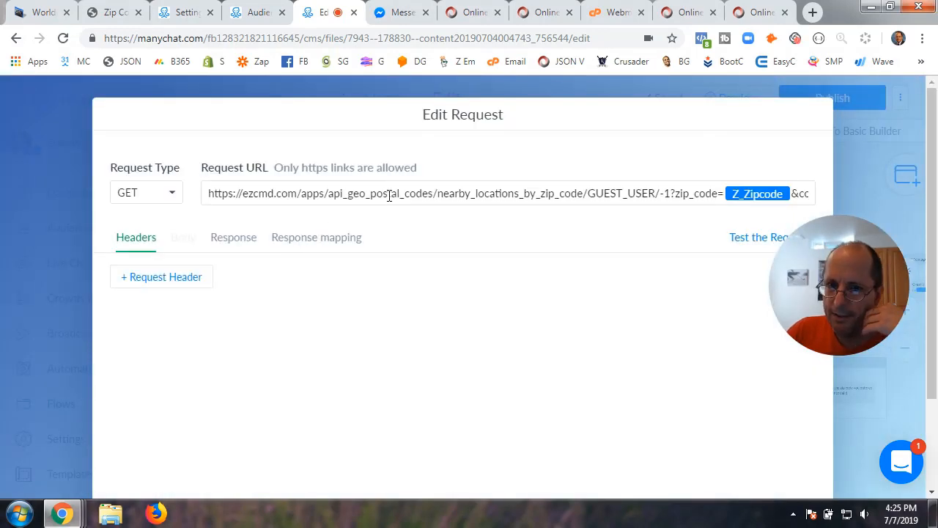
pyautogui.click(44, 12)
pyautogui.click(309, 348)
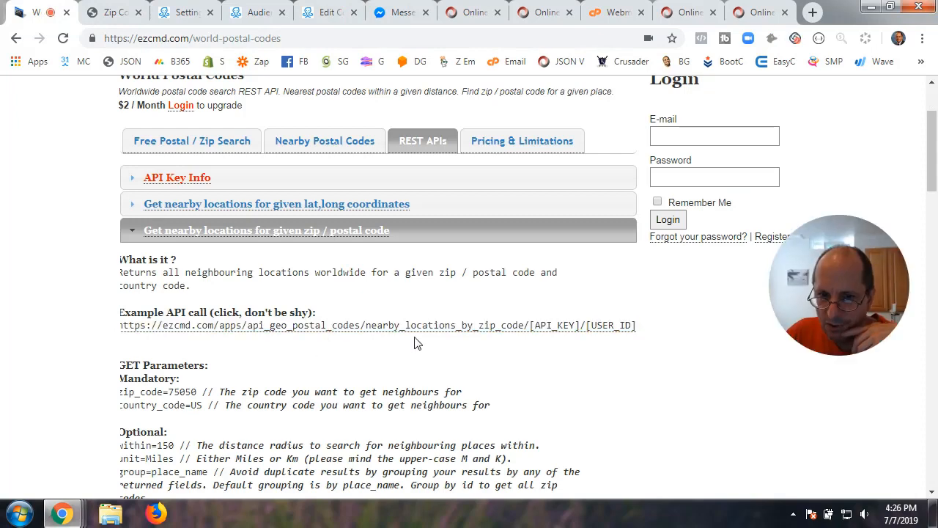
pyautogui.click(555, 332)
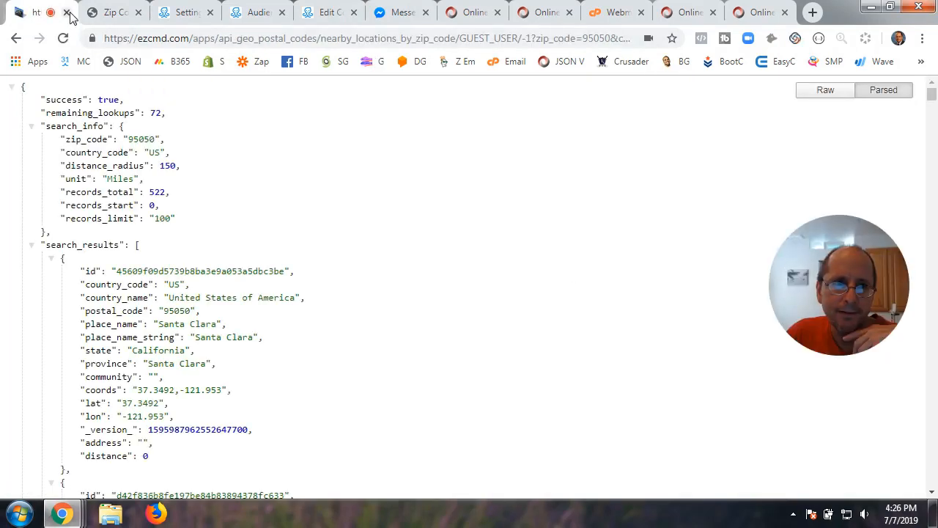
pyautogui.click(16, 38)
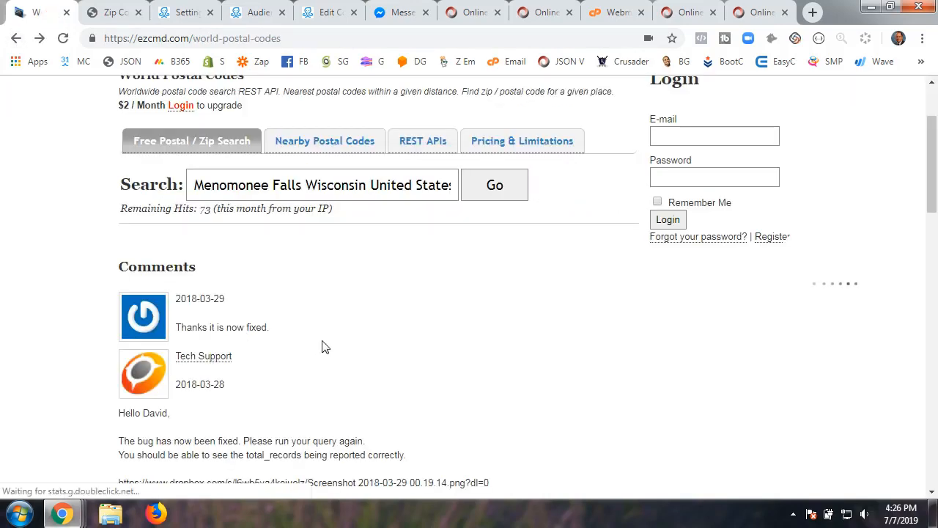
# Examine the REST API documentation for getting nearby locations for a given zip / postal code, including the example call and its GET parameters.
pyautogui.click(419, 142)
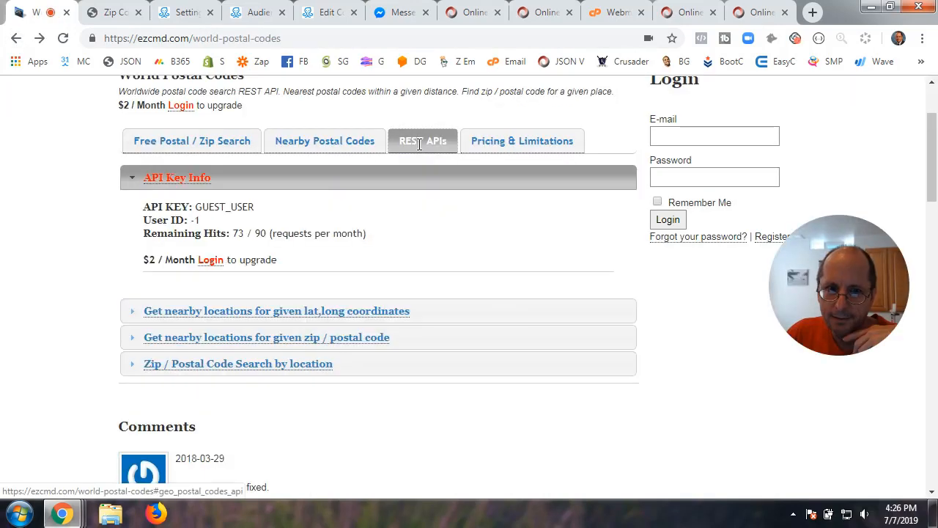
pyautogui.click(258, 337)
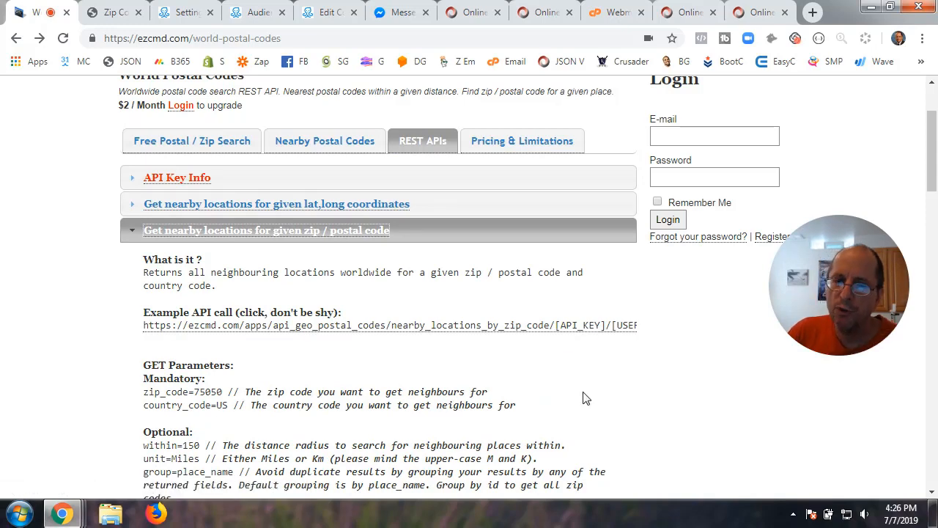
pyautogui.scroll(2, 585, 396)
pyautogui.scroll(-2, 585, 393)
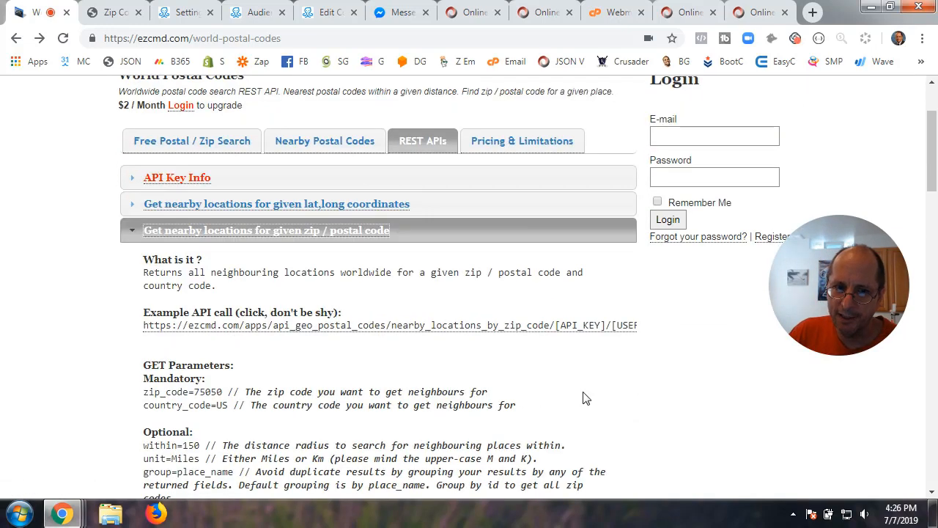
pyautogui.scroll(2, 584, 399)
pyautogui.scroll(-4, 584, 393)
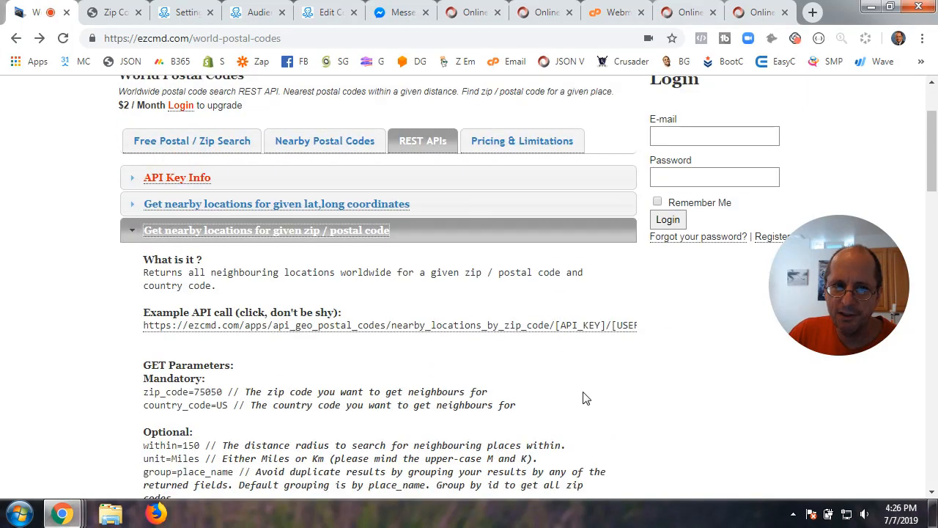
pyautogui.scroll(4, 585, 396)
pyautogui.scroll(-2, 585, 389)
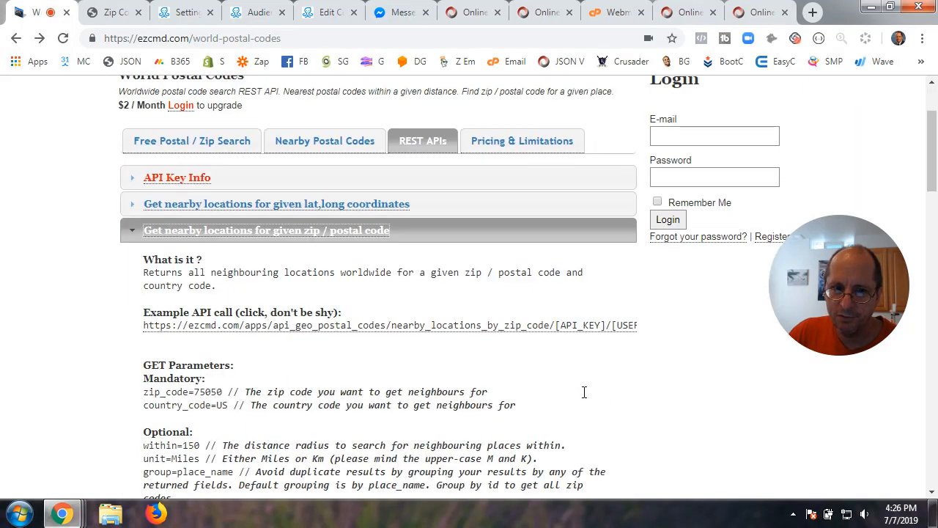
# Compare the API key under API Key Info with the key segment in ManyChat's request URL, highlighting it in both places.
pyautogui.click(132, 182)
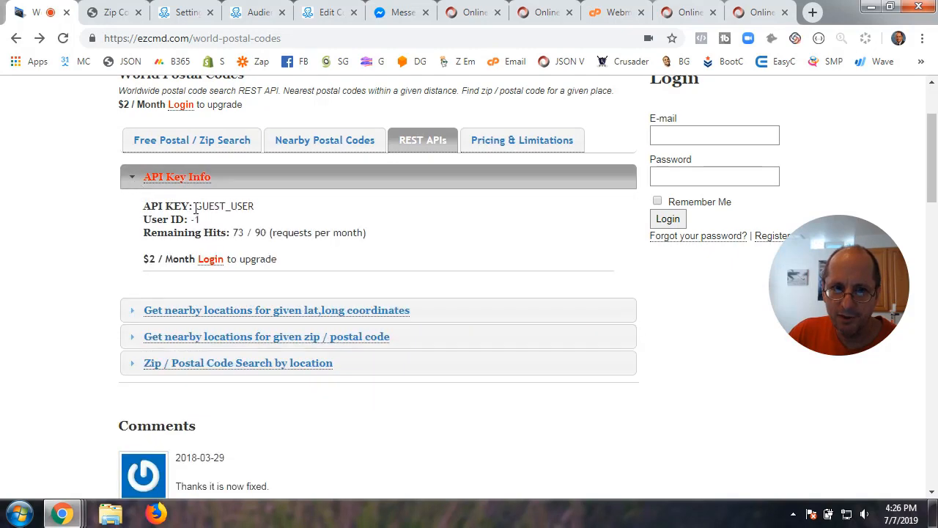
pyautogui.moveTo(195, 207); pyautogui.dragTo(250, 209)
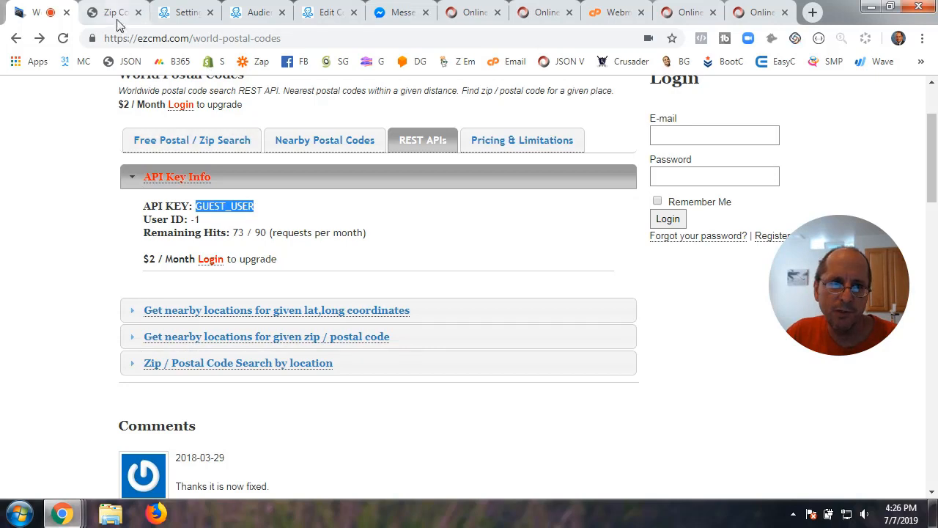
pyautogui.click(316, 16)
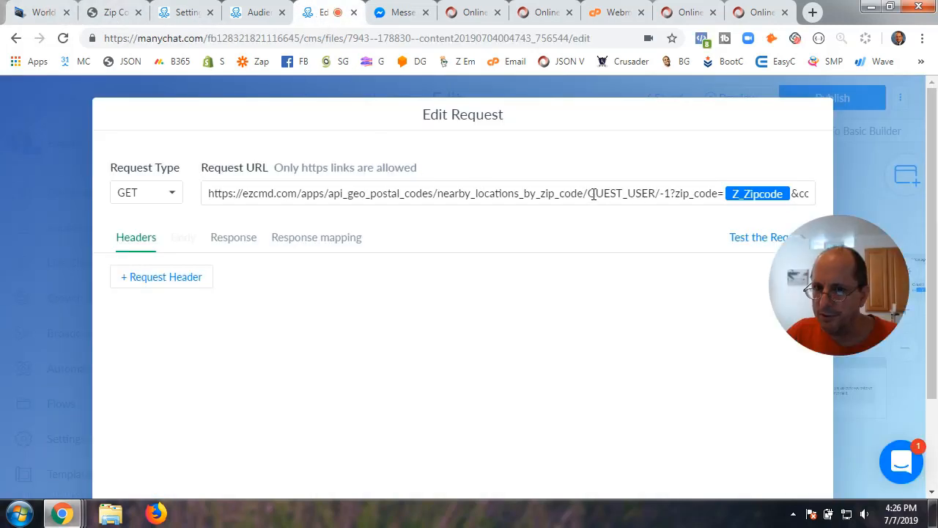
pyautogui.moveTo(589, 193); pyautogui.dragTo(656, 194)
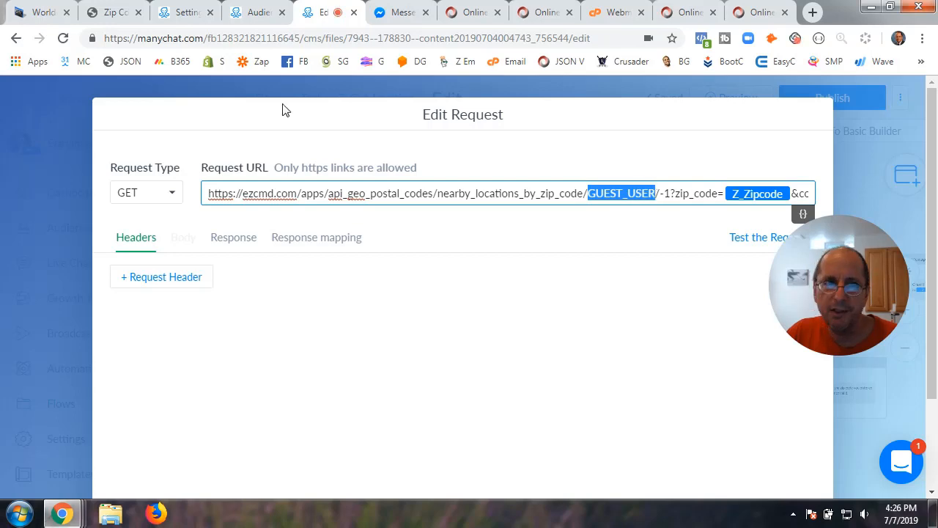
# Copy the link address of ezcmd.com's example API call for nearby locations by zip / postal code.
pyautogui.click(44, 13)
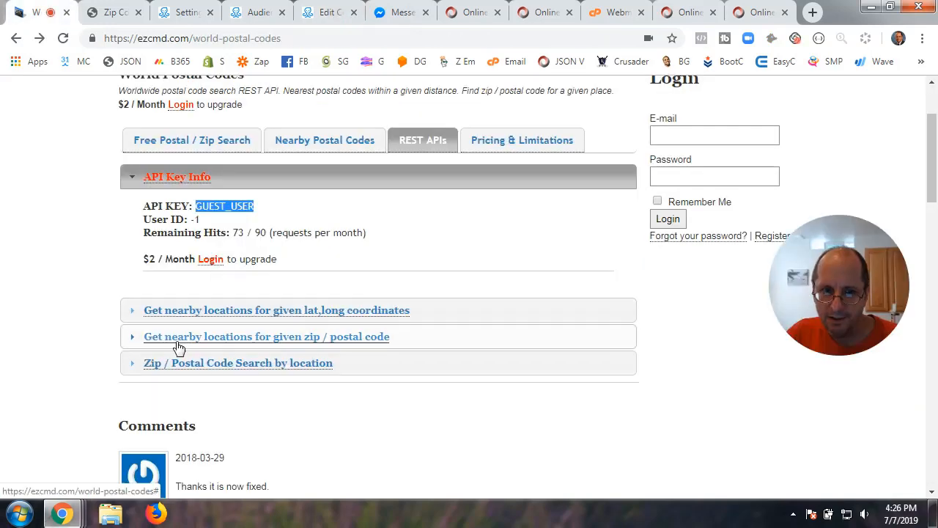
pyautogui.click(242, 339)
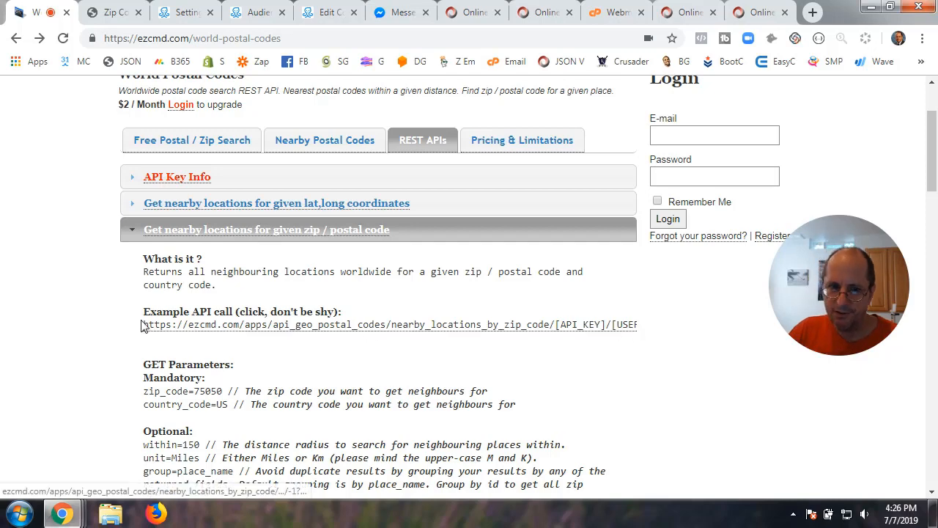
pyautogui.rightClick(188, 329)
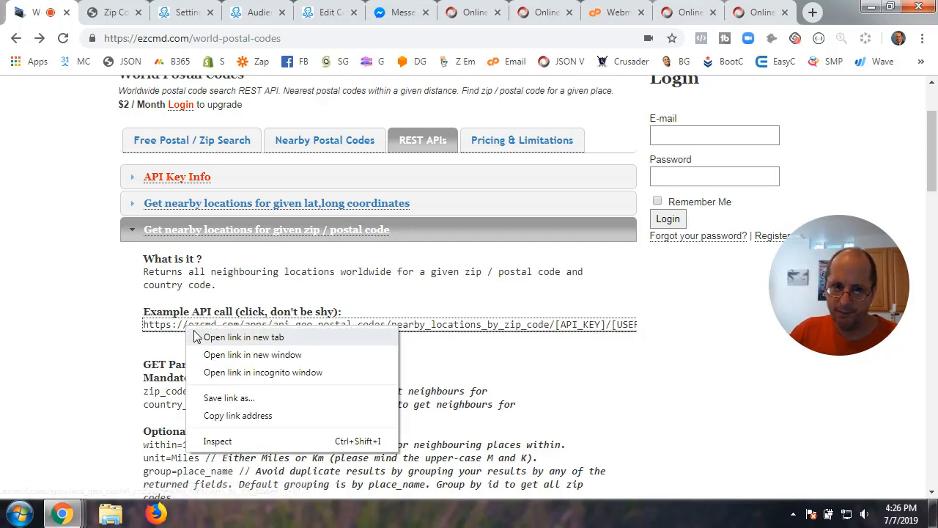
pyautogui.click(218, 415)
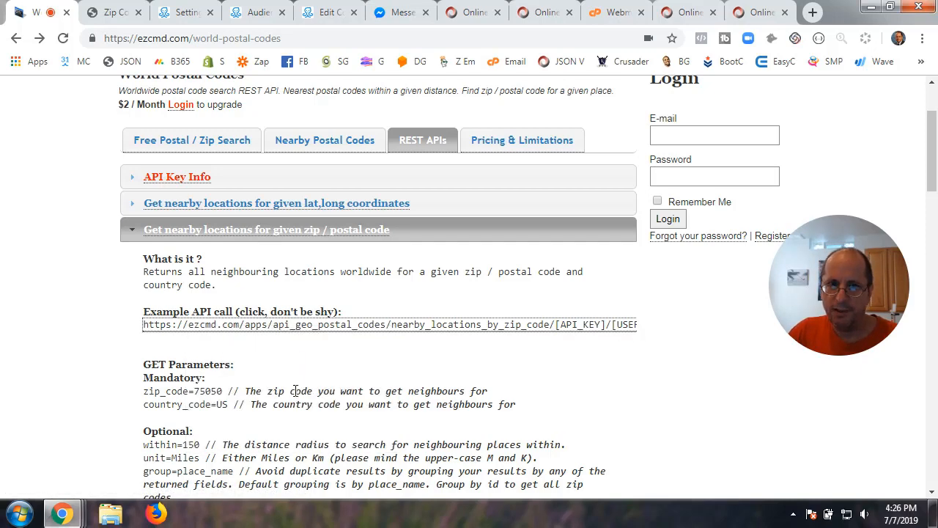
# Compare International by Zip's request URL with ezcmd.com's example API call, and save the external request.
pyautogui.click(337, 15)
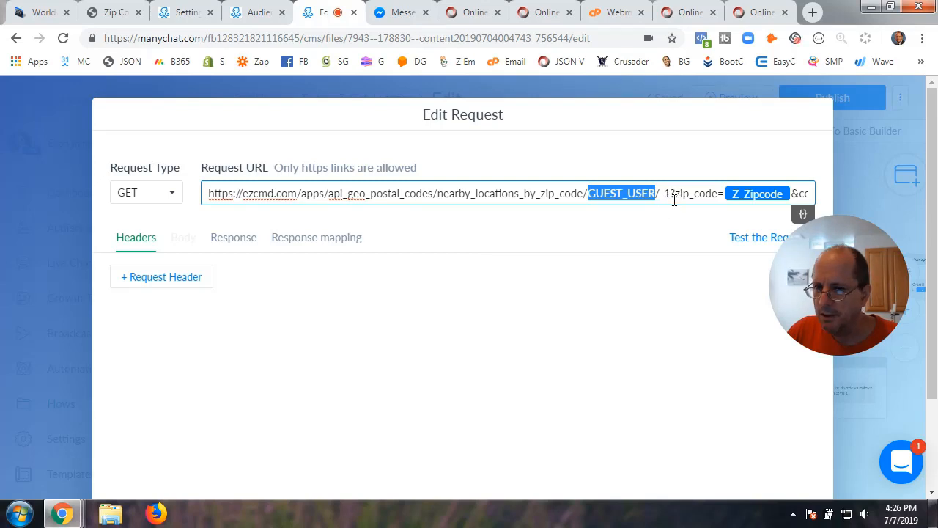
pyautogui.click(44, 13)
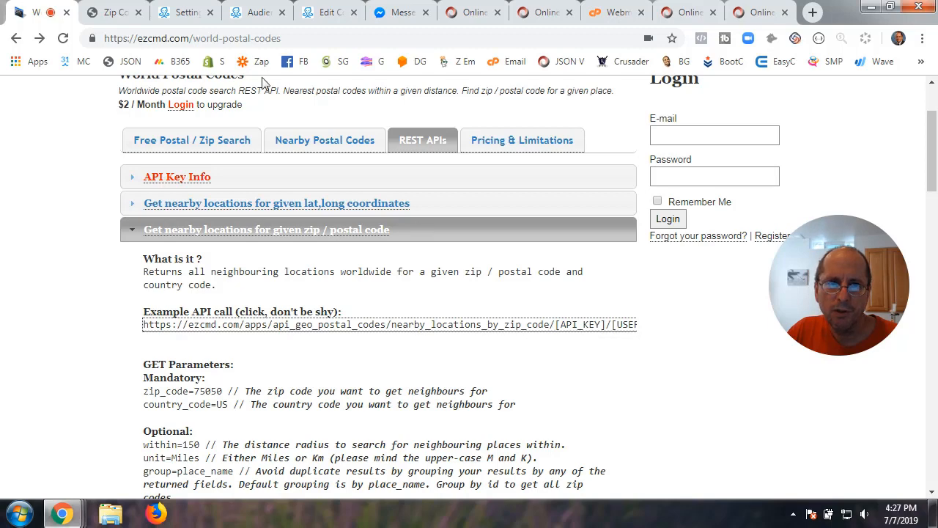
pyautogui.click(327, 13)
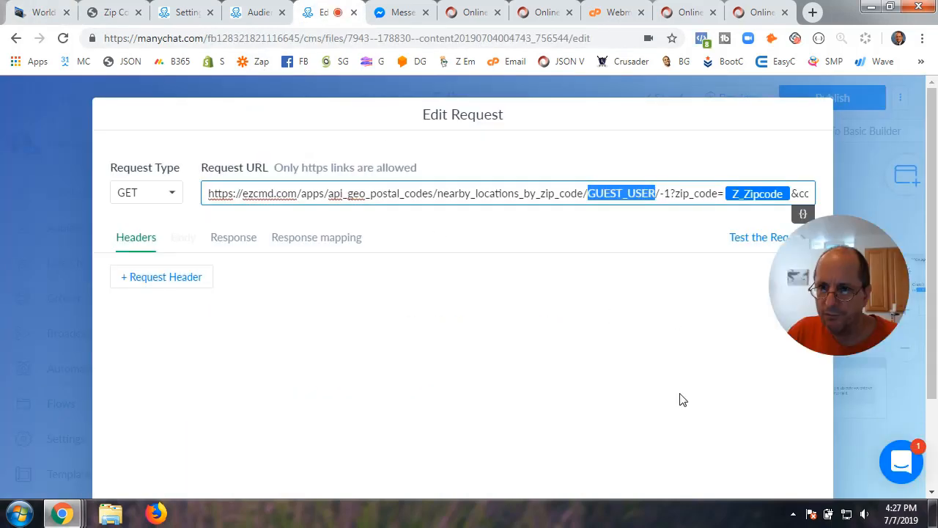
pyautogui.scroll(-3, 679, 398)
pyautogui.click(788, 452)
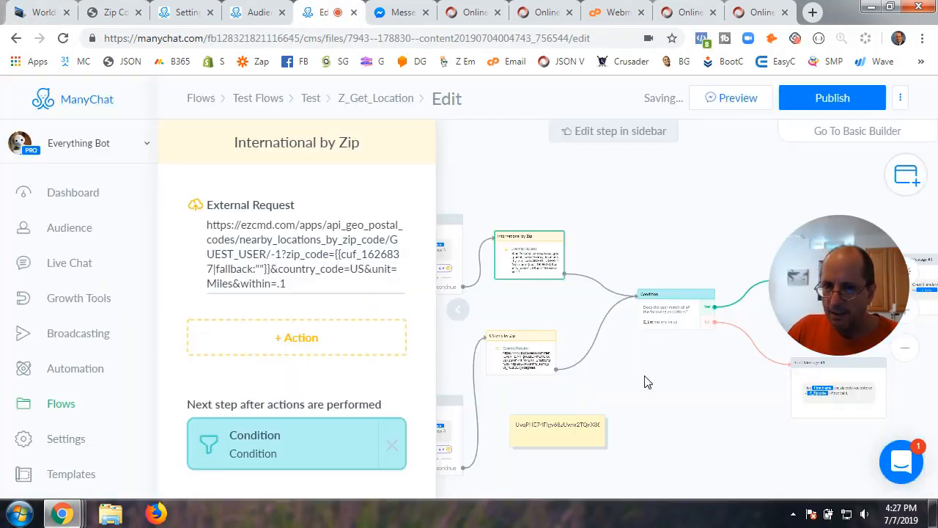
pyautogui.click(605, 230)
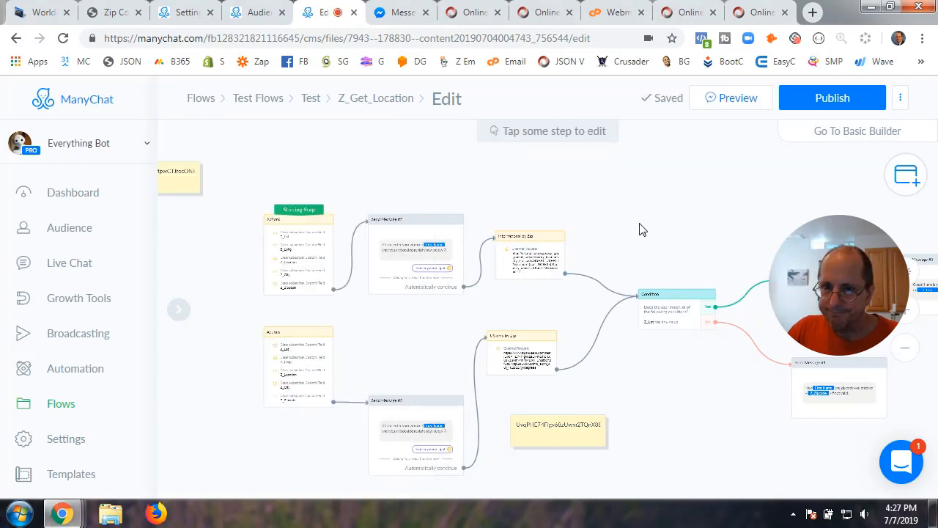
# Add a new Actions step above the Condition step, give it an External Request action and open its request for editing.
pyautogui.rightClick(639, 230)
pyautogui.click(677, 262)
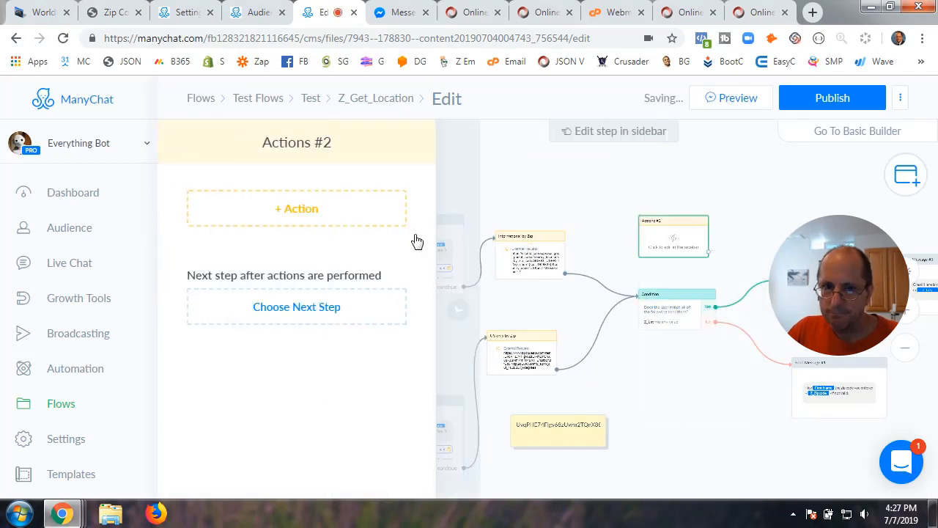
pyautogui.click(288, 211)
pyautogui.scroll(-3, 260, 395)
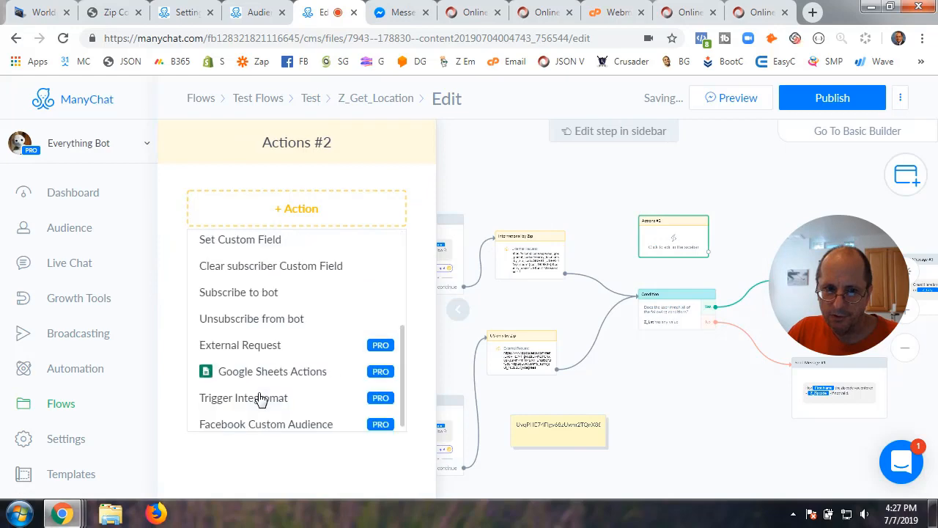
pyautogui.click(266, 337)
pyautogui.click(279, 224)
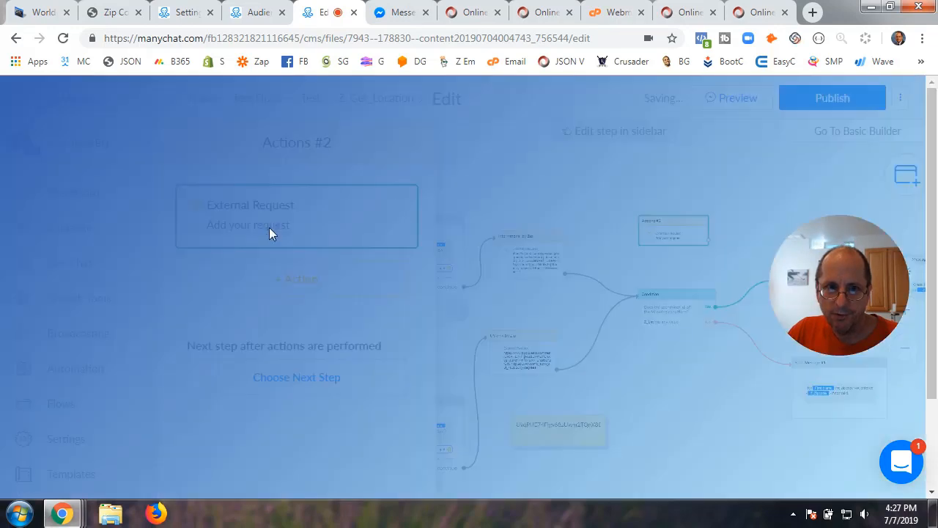
# Try the copied ezcmd.com API call, including its API key, as the new action's request URL, and cancel the request.
pyautogui.click(286, 196)
pyautogui.write('https://ezcmd.com/apps/api_geo_postal_codes/nearby_locations_by_zip_code/GUEST_USER/-1?zip_code=95050&country_code=US&unit=Miles')
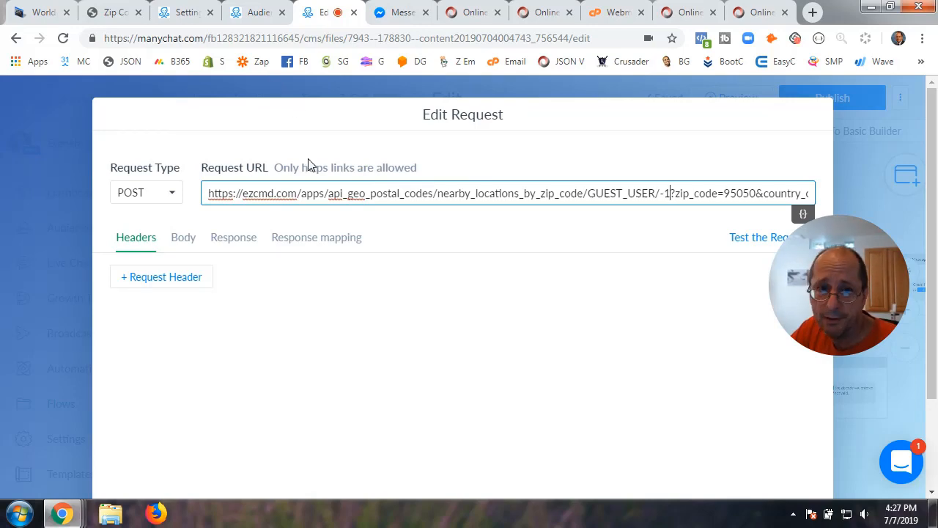
pyautogui.scroll(-3, 675, 402)
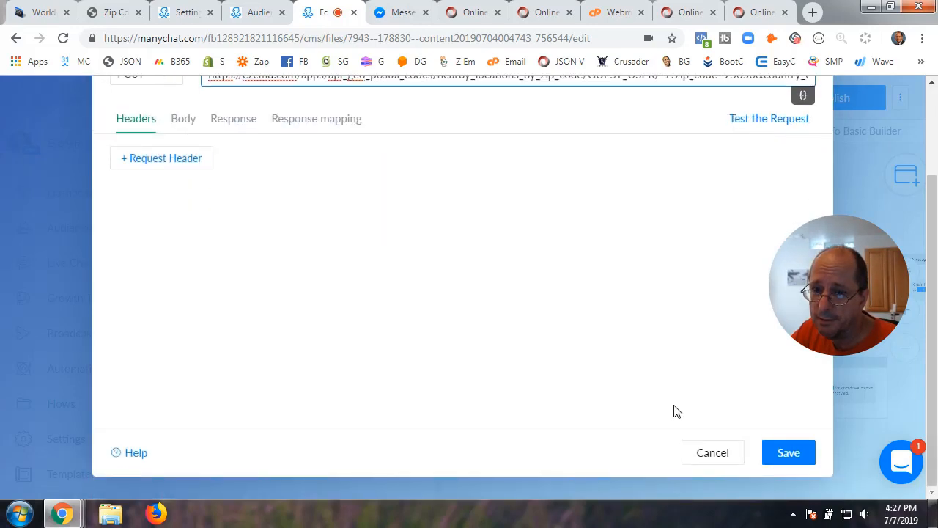
pyautogui.click(710, 455)
# Review the request type and URL of International by Zip's external request, and close it without saving.
pyautogui.click(539, 265)
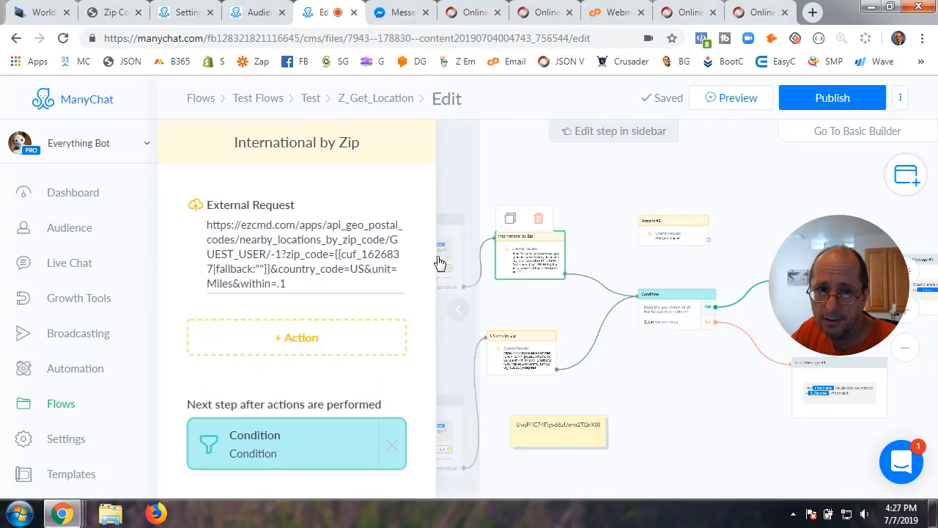
pyautogui.click(295, 257)
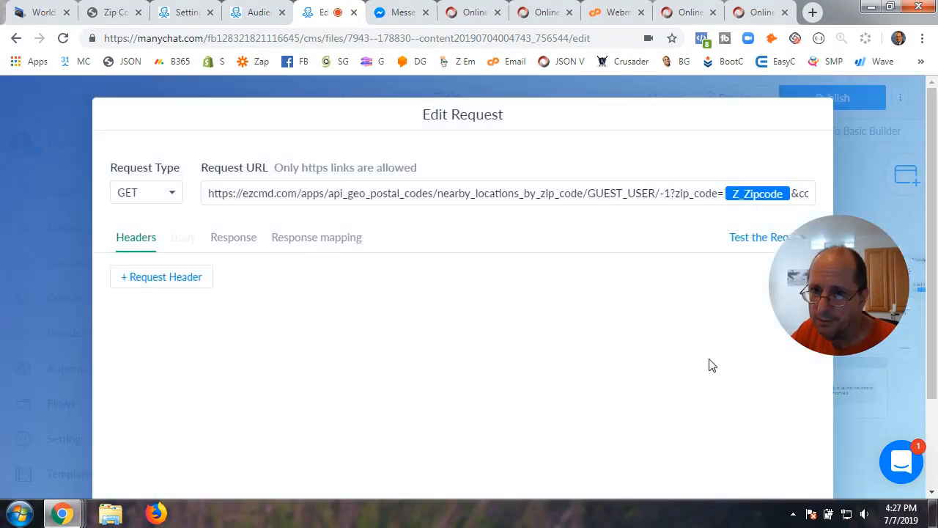
pyautogui.scroll(-2, 843, 433)
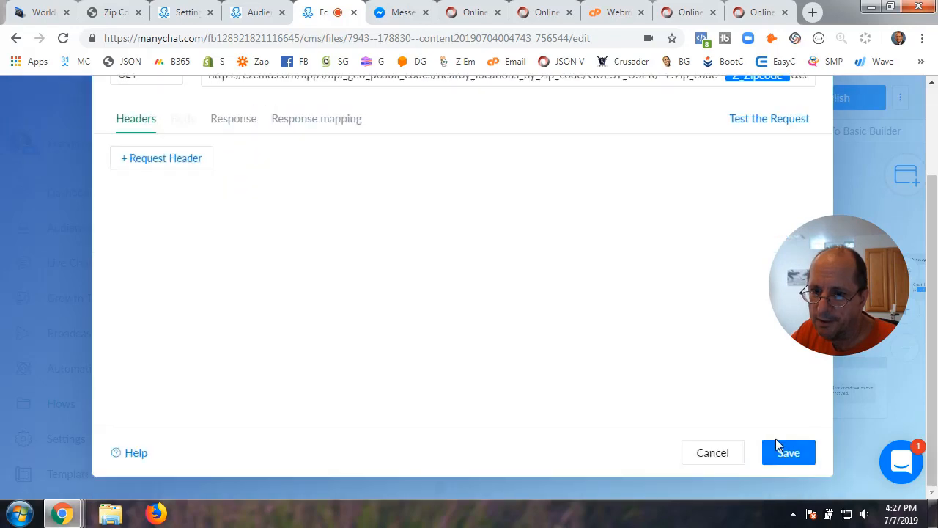
pyautogui.scroll(1, 660, 418)
pyautogui.scroll(1, 644, 409)
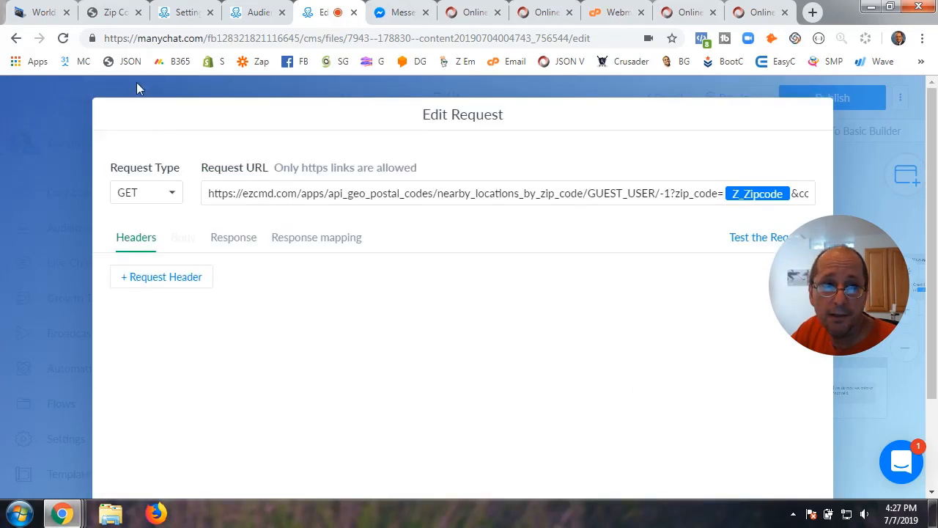
pyautogui.scroll(-2, 576, 358)
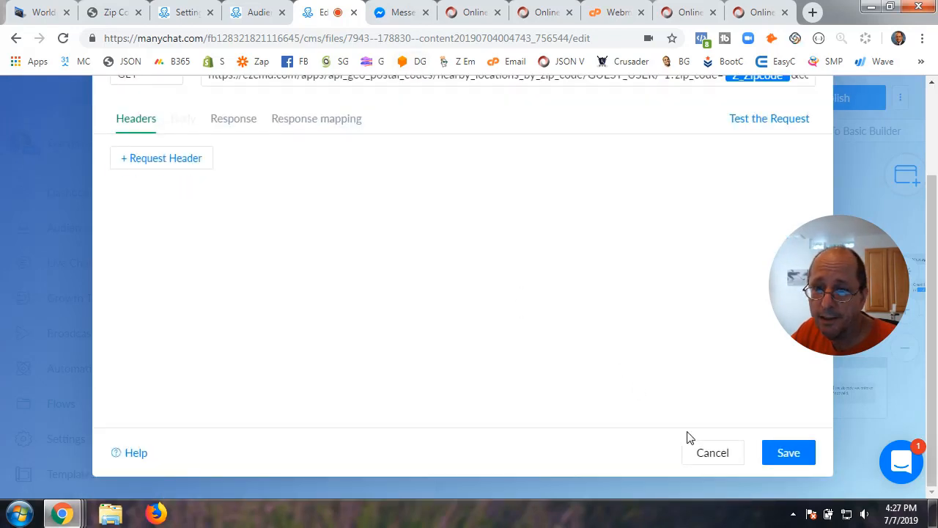
pyautogui.click(708, 452)
# Reopen Actions #2's external request and paste the copied ezcmd.com API call, including its API key, as the request URL.
pyautogui.click(666, 240)
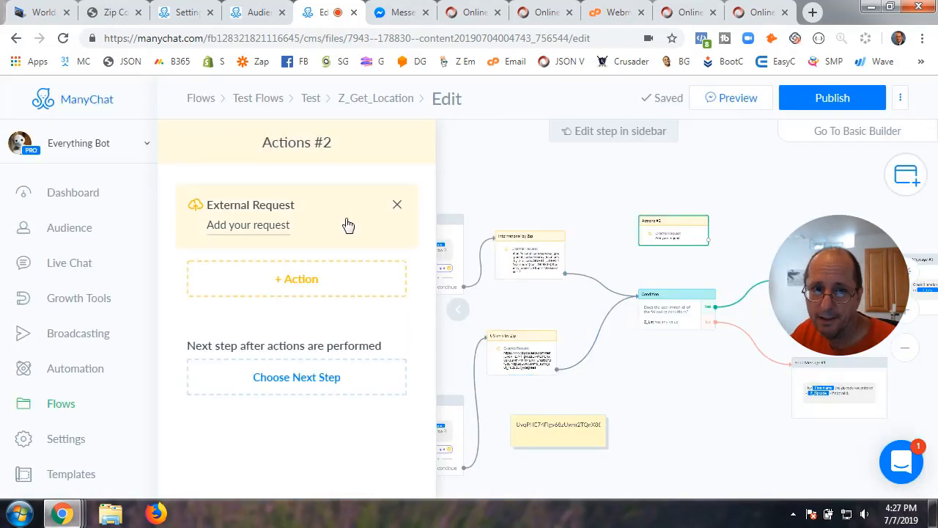
pyautogui.click(252, 230)
pyautogui.click(271, 194)
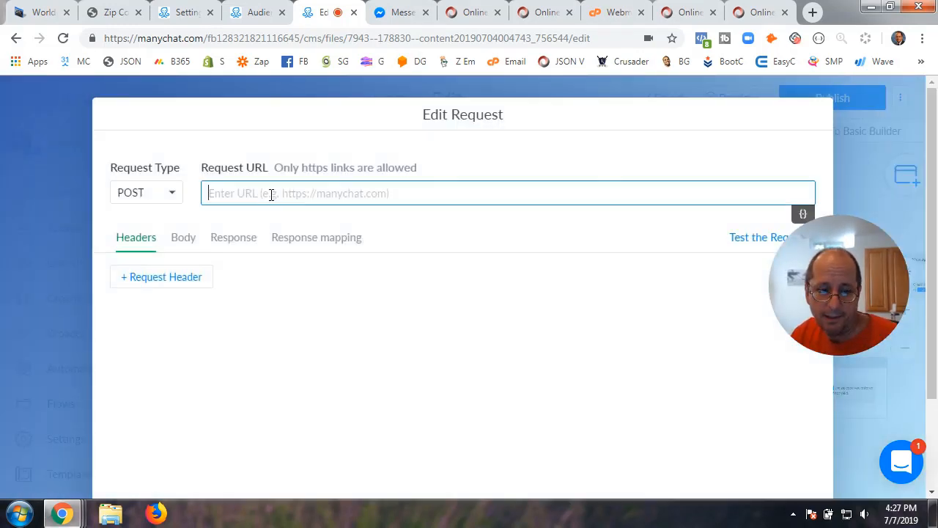
pyautogui.hotkey('ctrl', 'v')
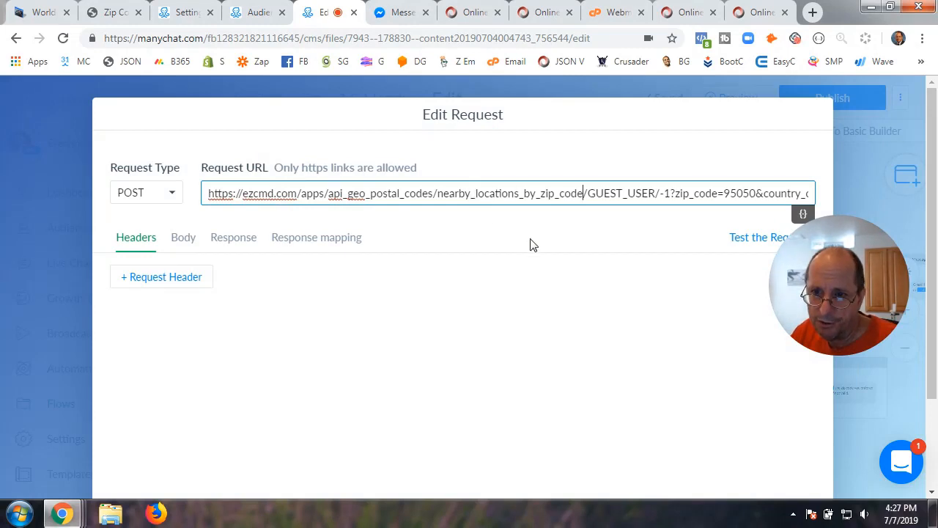
# Examine the zip code, country code and unit parameters in the pasted request URL, highlighting zip_code=.
pyautogui.press('Right')
pyautogui.press('Right')
pyautogui.press('Right')
pyautogui.press('Right')
pyautogui.press('Right')
pyautogui.press('Right')
pyautogui.press('Right')
pyautogui.press('Right')
pyautogui.press('Right')
pyautogui.press('Right')
pyautogui.press('Right')
pyautogui.press('Right')
pyautogui.press('Right')
pyautogui.press('Right')
pyautogui.press('Right')
pyautogui.press('Right')
pyautogui.press('Right')
pyautogui.press('Right')
pyautogui.press('Right')
pyautogui.press('Right')
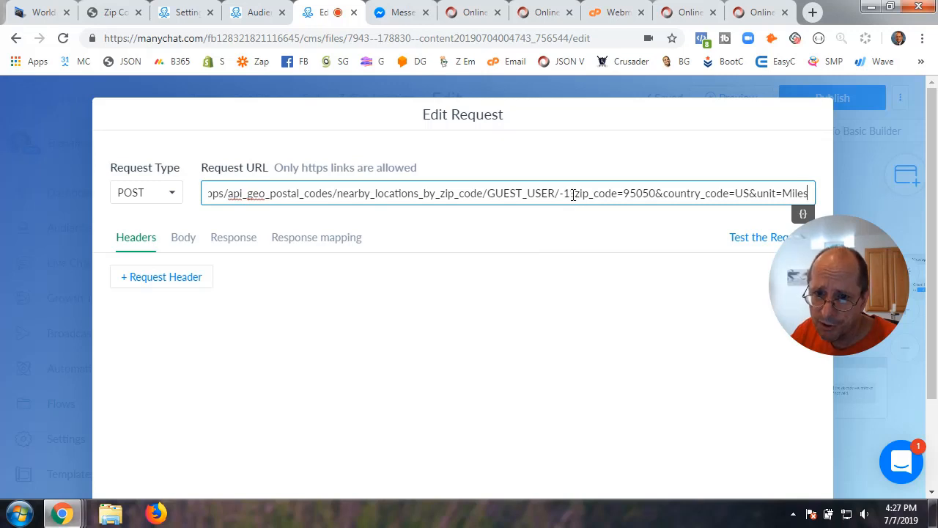
pyautogui.moveTo(576, 193); pyautogui.dragTo(620, 194)
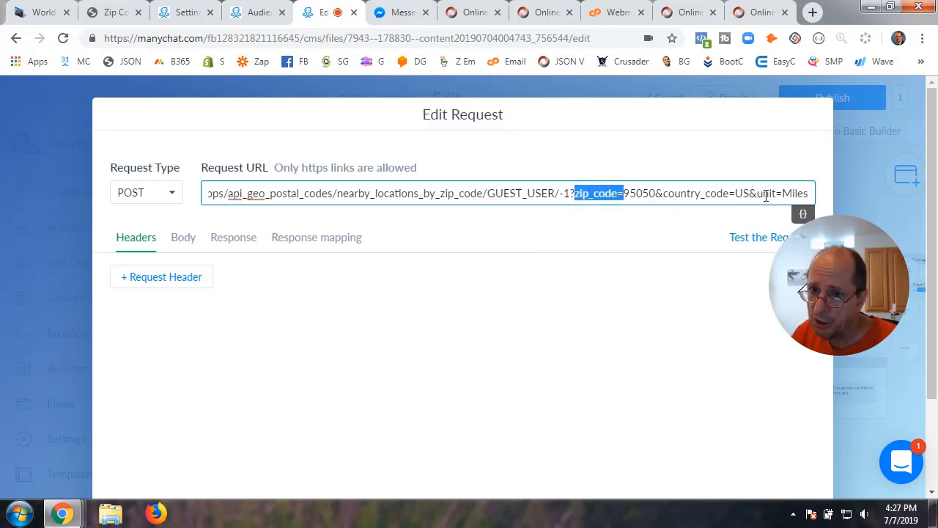
# Cancel the new external request and delete the Actions #2 step from the flow.
pyautogui.scroll(-2, 639, 355)
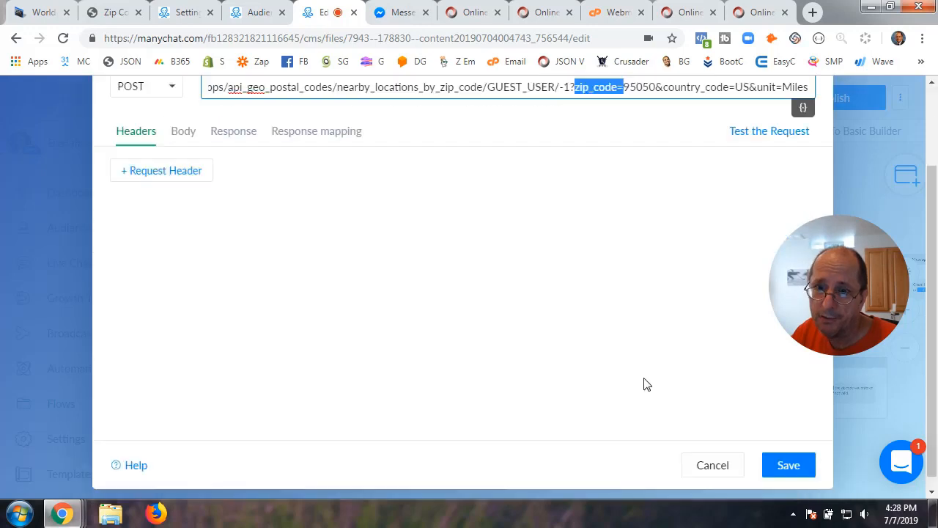
pyautogui.click(731, 459)
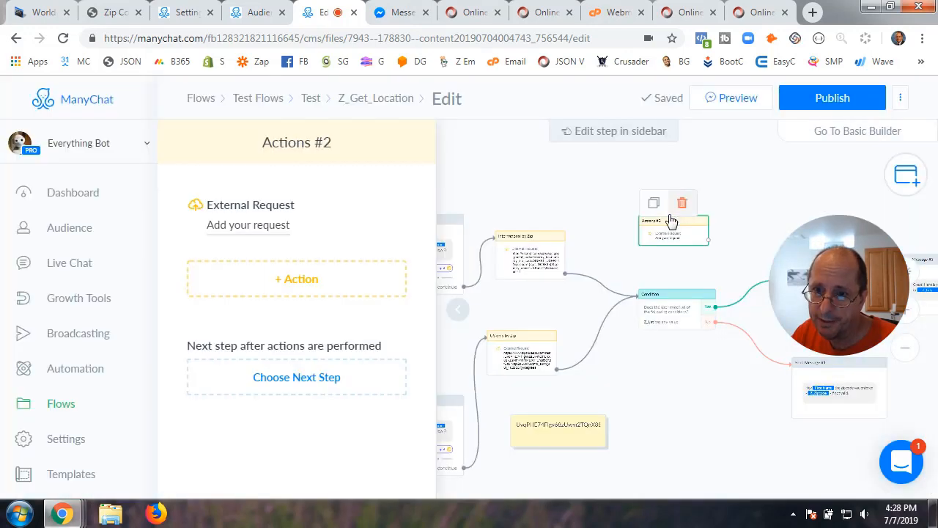
pyautogui.click(680, 205)
pyautogui.click(587, 189)
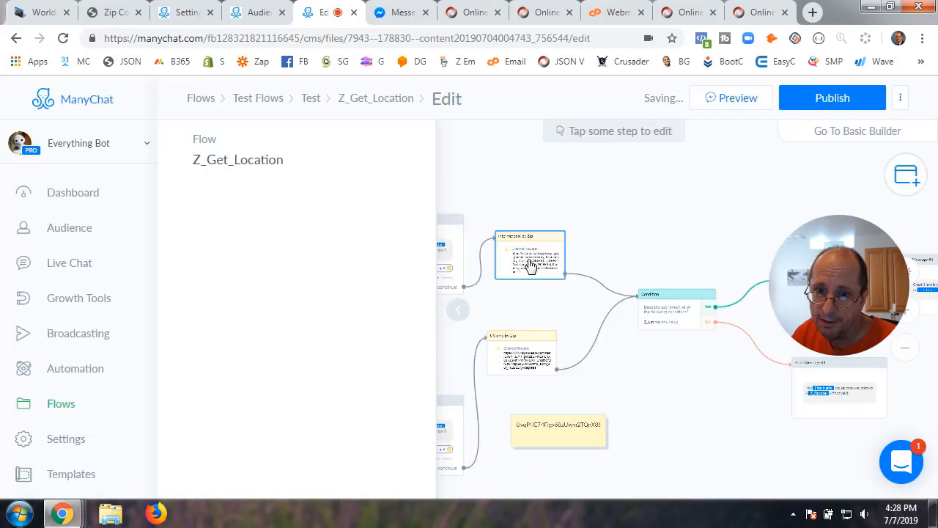
# Open International by Zip's external request and examine the parameters of its request URL, highlighting zip_code=.
pyautogui.click(522, 265)
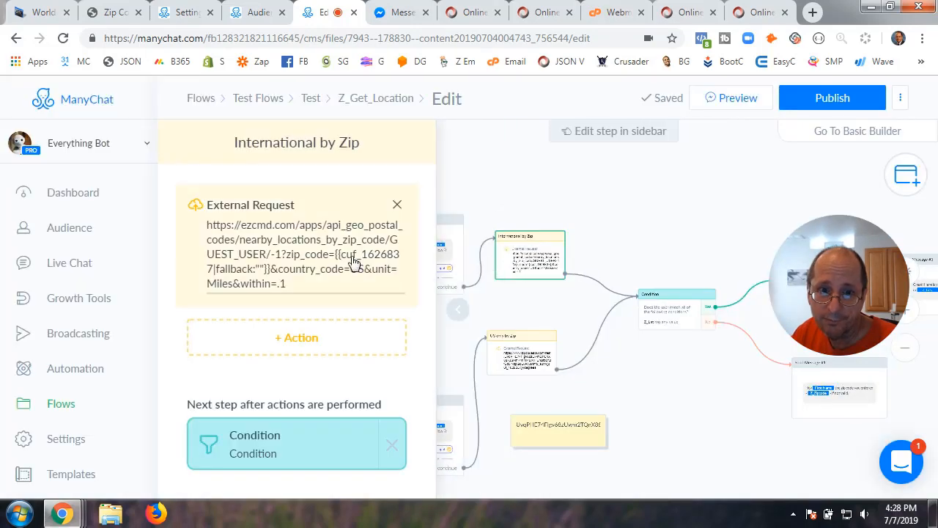
pyautogui.click(317, 253)
pyautogui.click(588, 194)
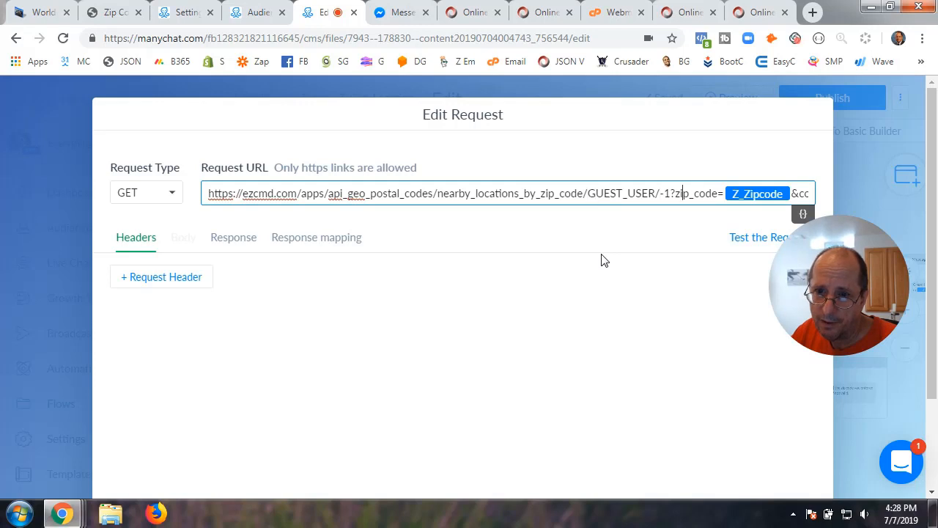
pyautogui.press('Right')
pyautogui.press('Right')
pyautogui.press('Right')
pyautogui.press('Right')
pyautogui.press('Right')
pyautogui.press('Right')
pyautogui.press('Right')
pyautogui.press('Right')
pyautogui.press('Right')
pyautogui.press('Right')
pyautogui.press('Right')
pyautogui.press('Right')
pyautogui.press('Right')
pyautogui.press('Right')
pyautogui.press('Right')
pyautogui.press('Right')
pyautogui.press('Right')
pyautogui.press('Right')
pyautogui.press('Right')
pyautogui.press('Right')
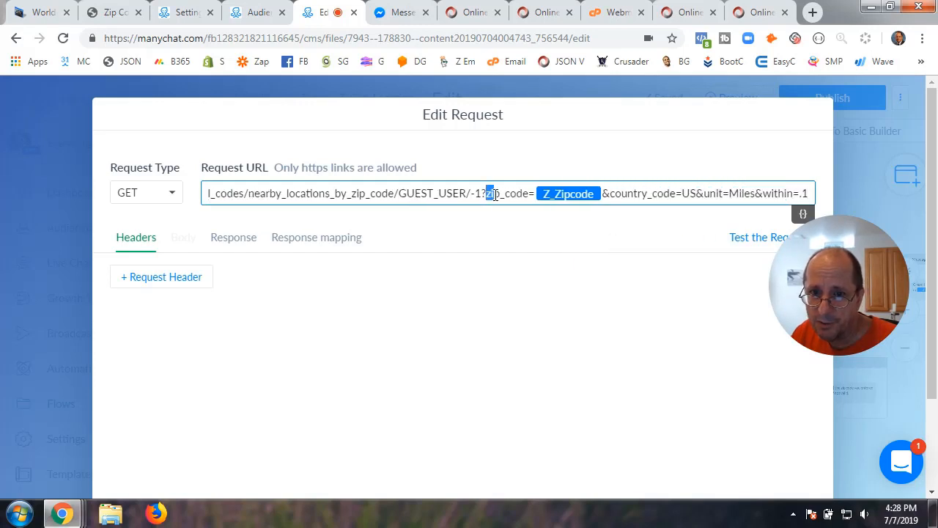
pyautogui.moveTo(496, 194); pyautogui.dragTo(535, 198)
pyautogui.click(543, 212)
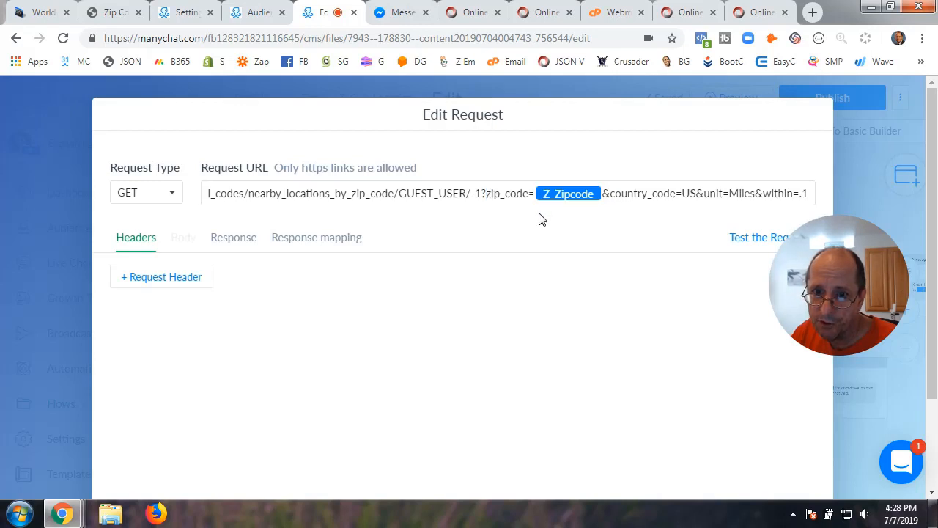
# Delete the zip code variable from the request URL and reinsert the Z_Zipcode custom user field after zip_code=.
pyautogui.click(606, 198)
pyautogui.write('\\')
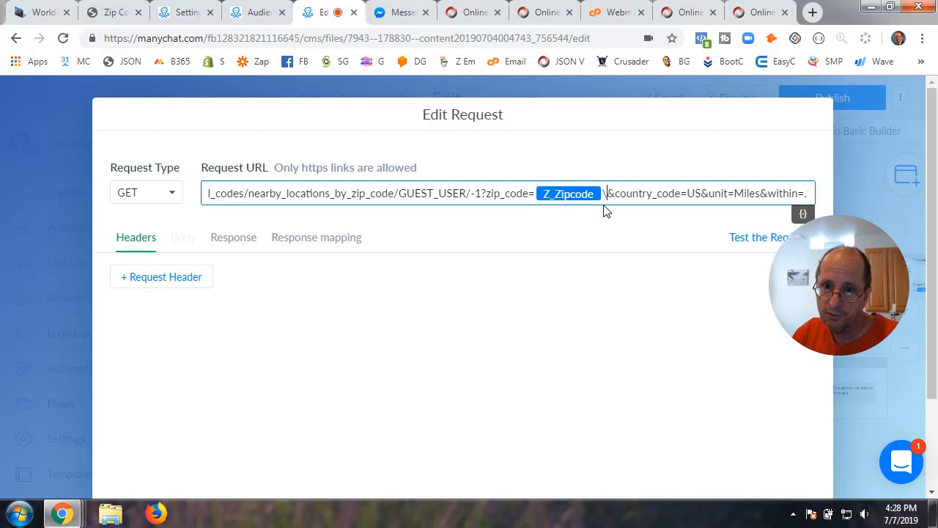
pyautogui.press('BackSpace')
pyautogui.press('BackSpace')
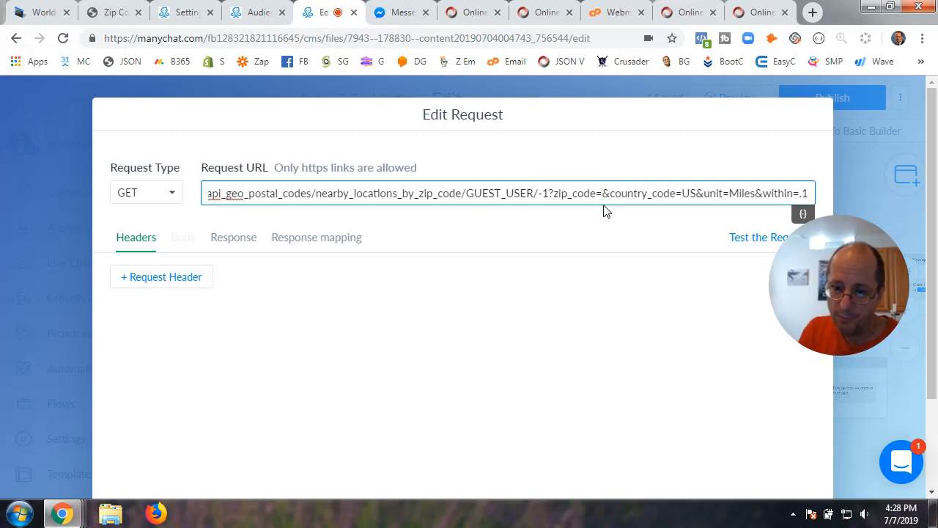
pyautogui.write('{{')
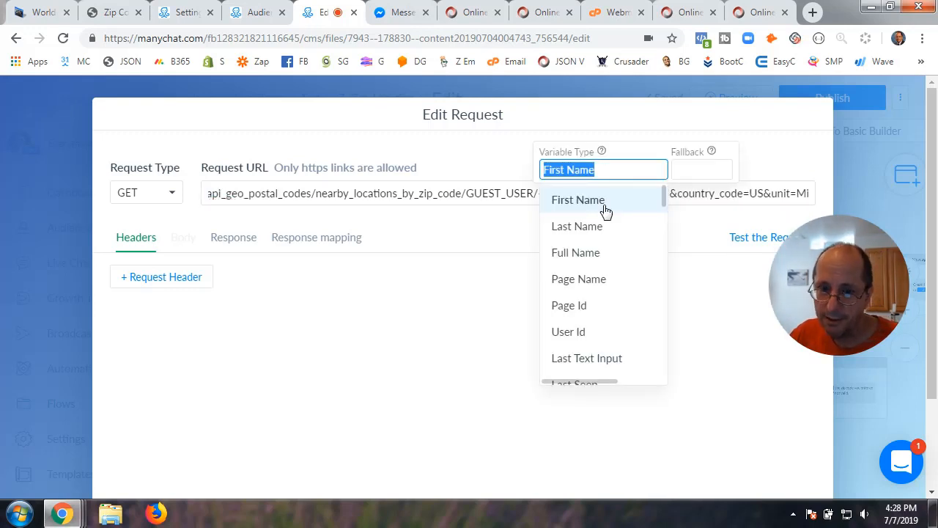
pyautogui.write('Z_Z')
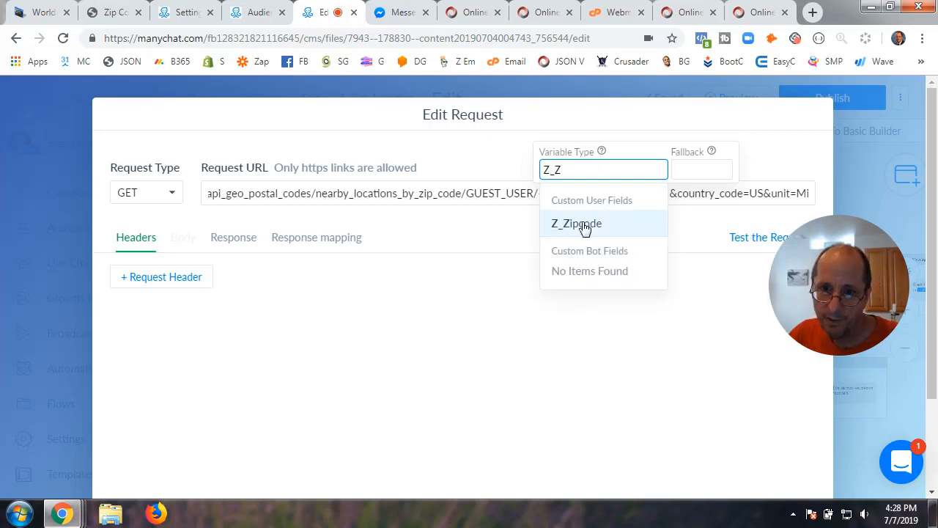
pyautogui.click(588, 224)
pyautogui.click(642, 217)
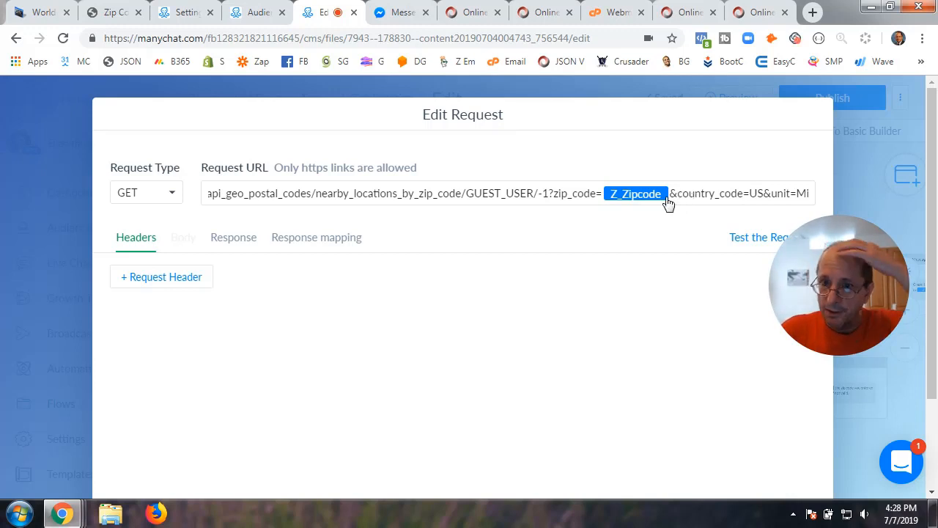
# Examine the parameters following the Z_Zipcode field in the request URL, highlighting the unit value Miles.
pyautogui.click(590, 194)
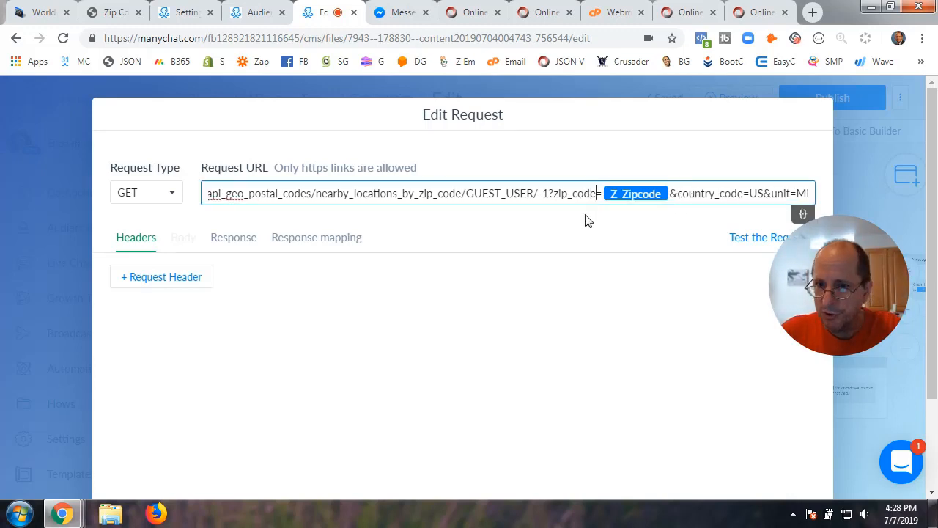
pyautogui.press('Right')
pyautogui.press('Right')
pyautogui.press('Right')
pyautogui.press('Right')
pyautogui.press('Right')
pyautogui.write('.1')
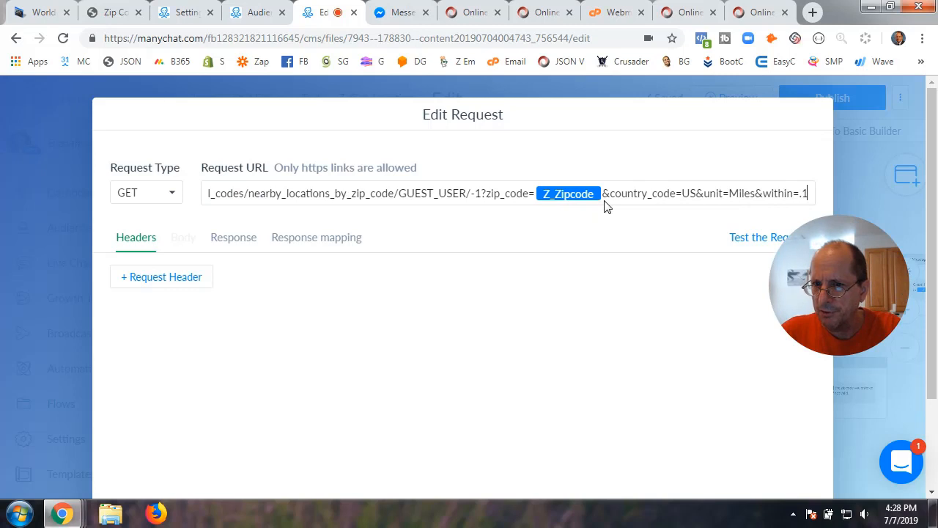
pyautogui.moveTo(681, 194); pyautogui.dragTo(757, 194)
pyautogui.click(729, 193)
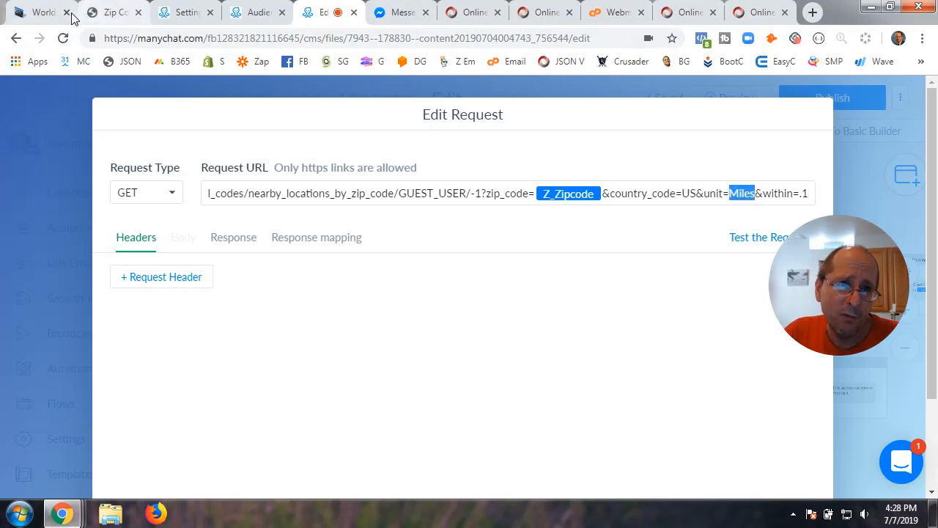
# Switch to ezcmd.com's World Postal Codes page and examine the mandatory and optional GET parameters, highlighting zip_code, country_code, Km and within.
pyautogui.click(45, 13)
pyautogui.scroll(-3, 141, 370)
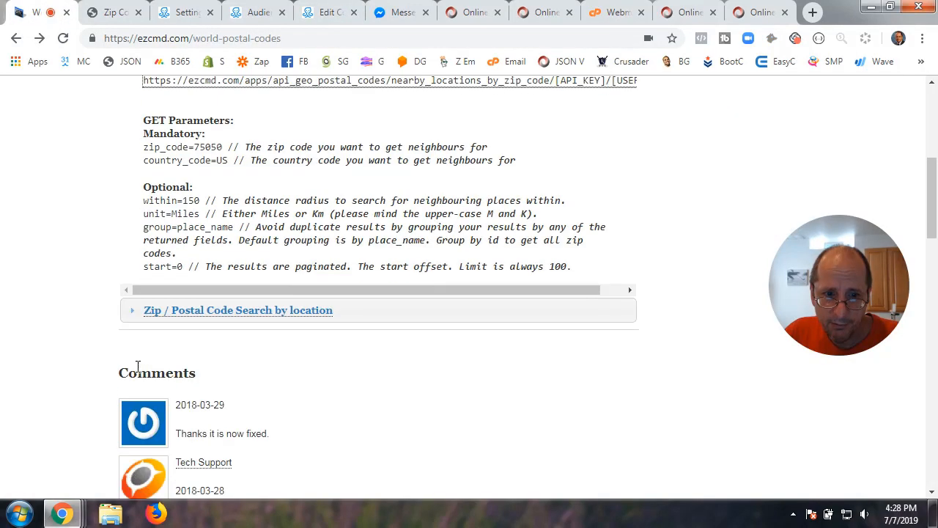
pyautogui.scroll(2, 136, 367)
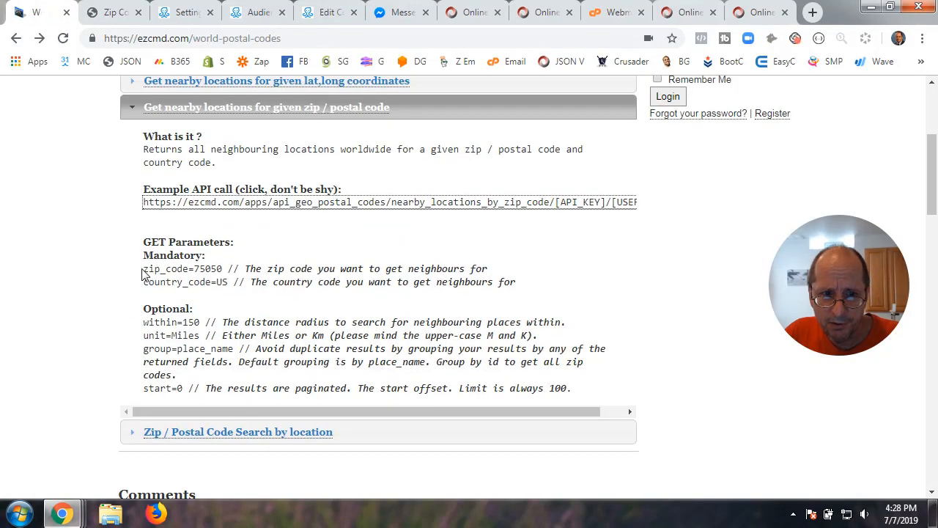
pyautogui.moveTo(145, 268); pyautogui.dragTo(223, 269)
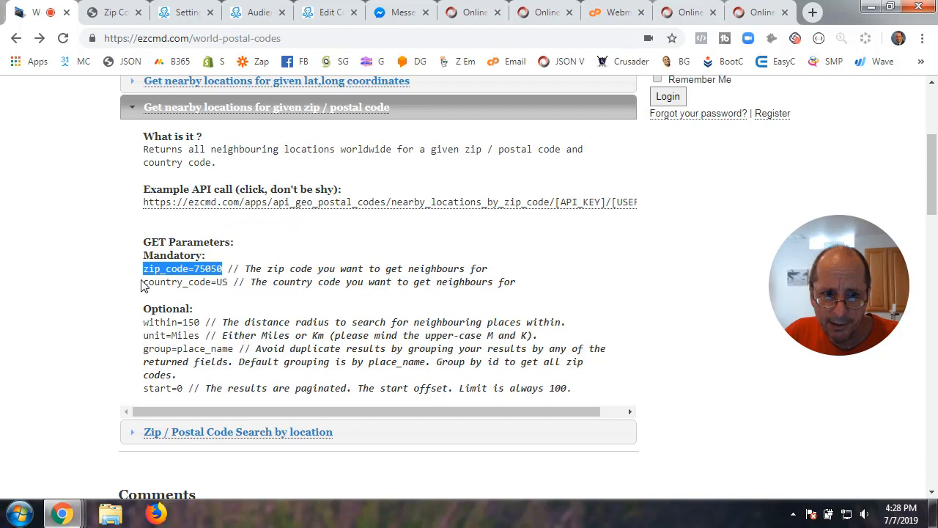
pyautogui.moveTo(143, 282); pyautogui.dragTo(535, 294)
pyautogui.click(265, 283)
pyautogui.click(500, 286)
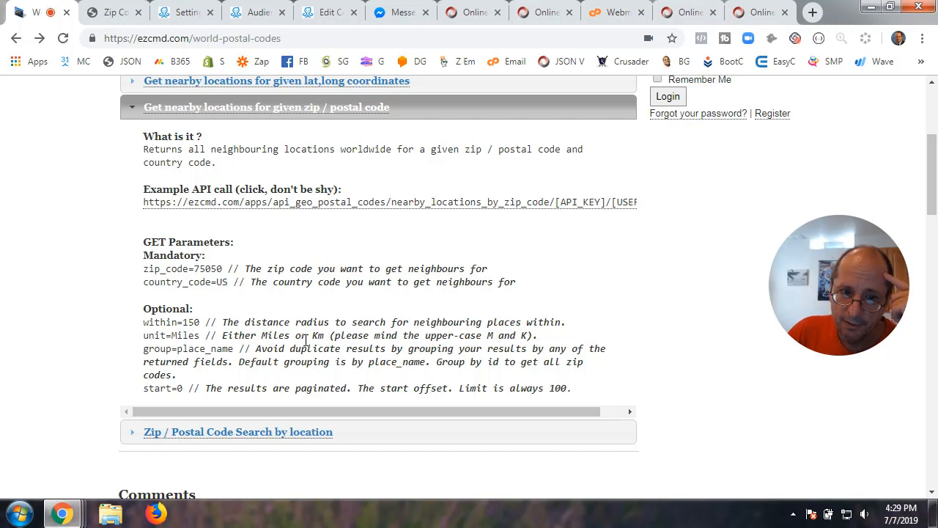
pyautogui.moveTo(313, 335); pyautogui.dragTo(333, 335)
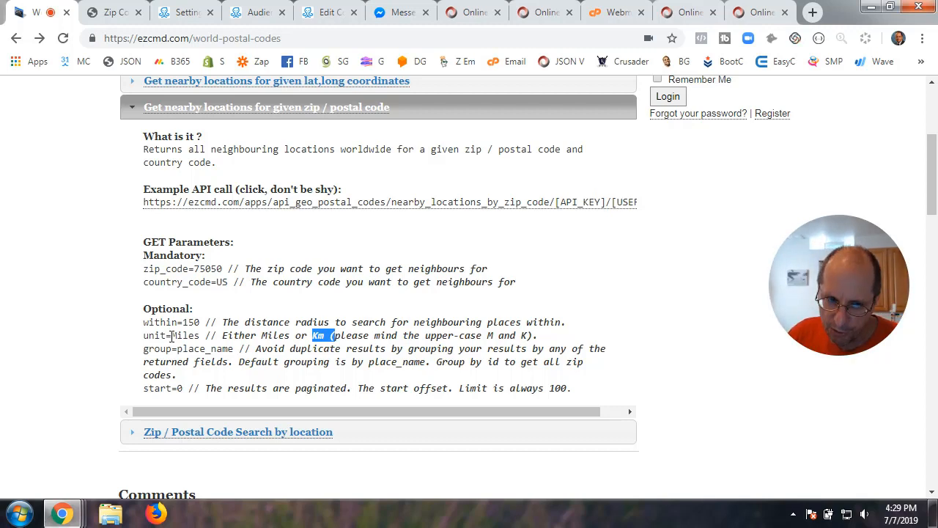
pyautogui.moveTo(143, 322); pyautogui.dragTo(202, 323)
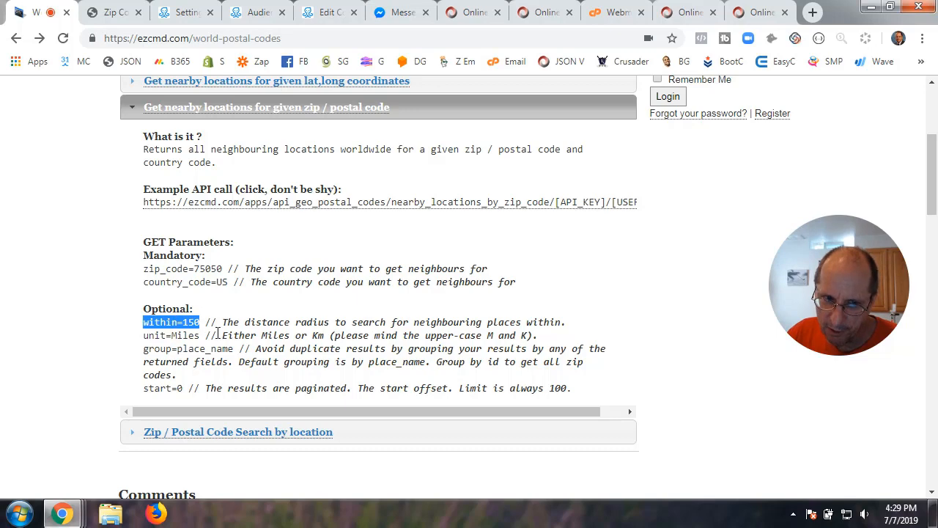
# Return to ManyChat's Edit Request dialog and examine the within parameter at the end of the request URL.
pyautogui.click(330, 13)
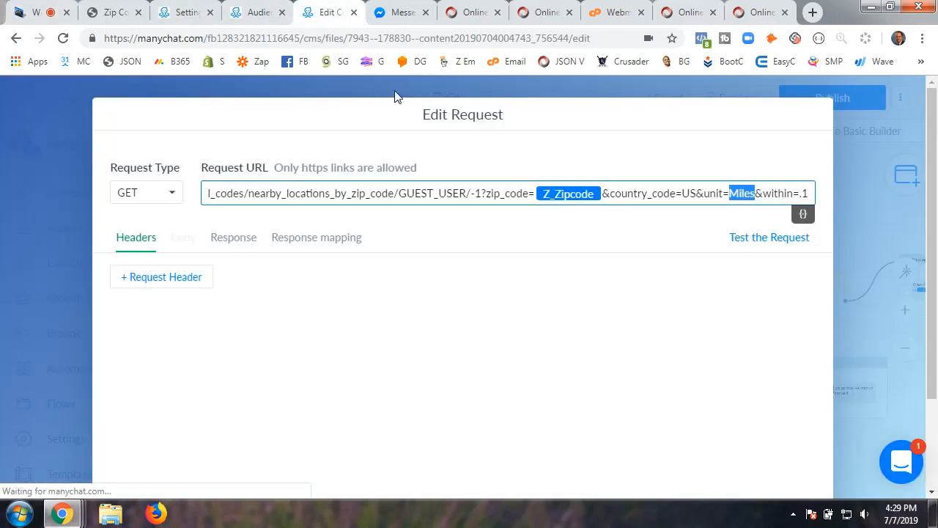
pyautogui.click(765, 194)
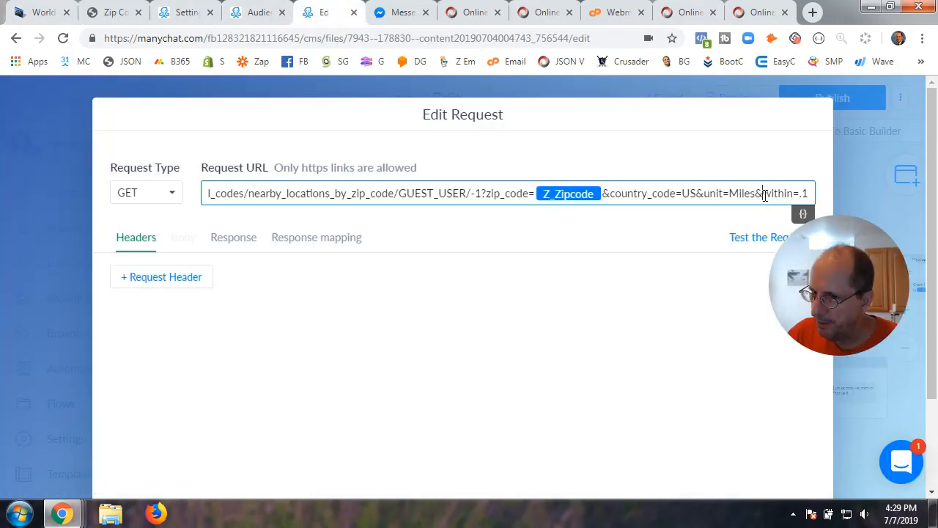
pyautogui.moveTo(765, 194); pyautogui.dragTo(811, 194)
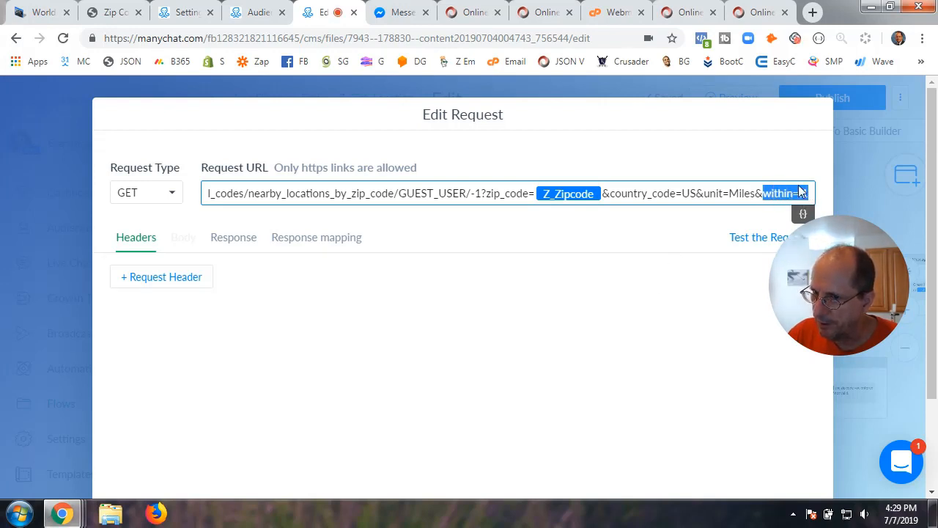
pyautogui.moveTo(817, 269); pyautogui.dragTo(836, 285)
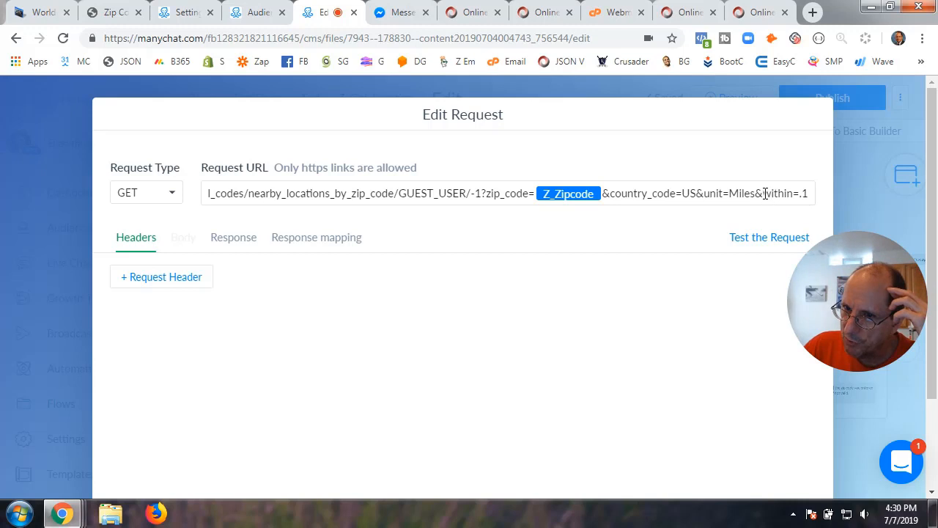
pyautogui.moveTo(763, 193); pyautogui.dragTo(810, 194)
pyautogui.click(664, 207)
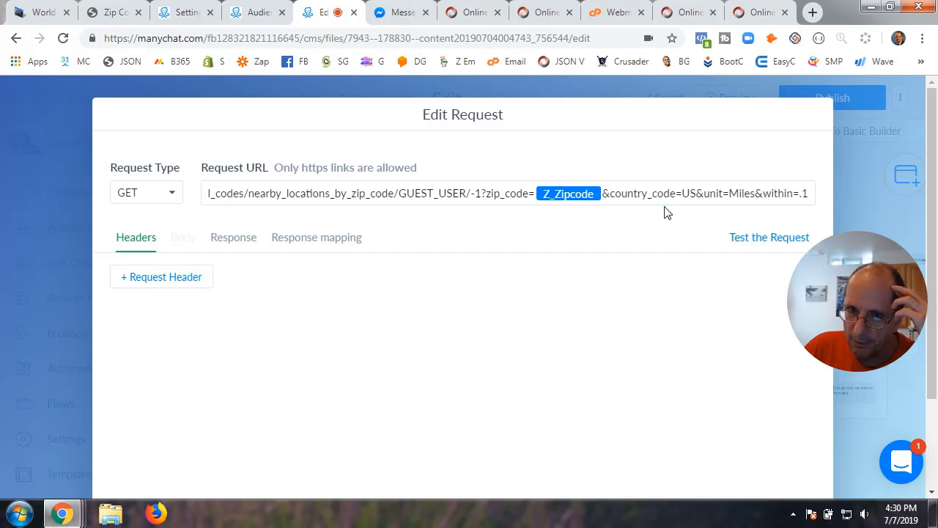
# Test the external request and examine its response body, highlighting the zip_code value.
pyautogui.click(761, 242)
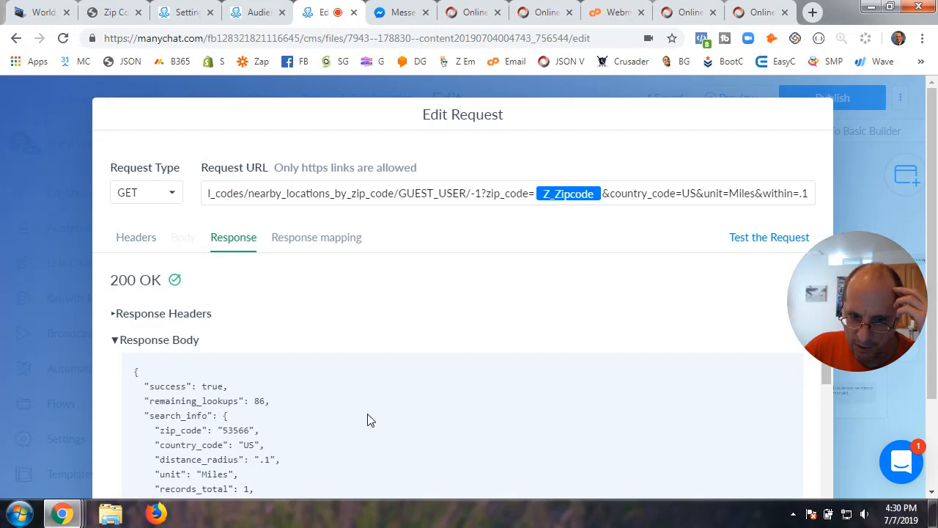
pyautogui.scroll(-2, 374, 420)
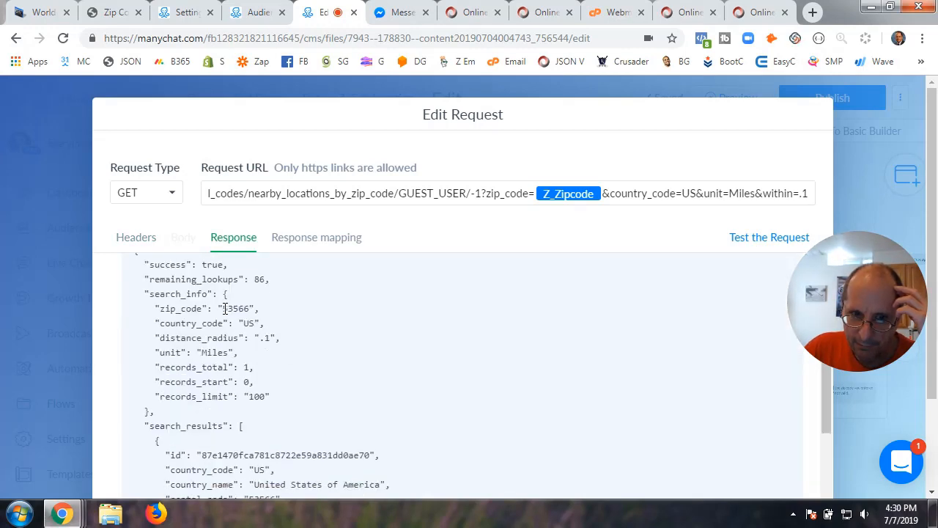
pyautogui.moveTo(222, 308); pyautogui.dragTo(250, 308)
pyautogui.scroll(2, 356, 356)
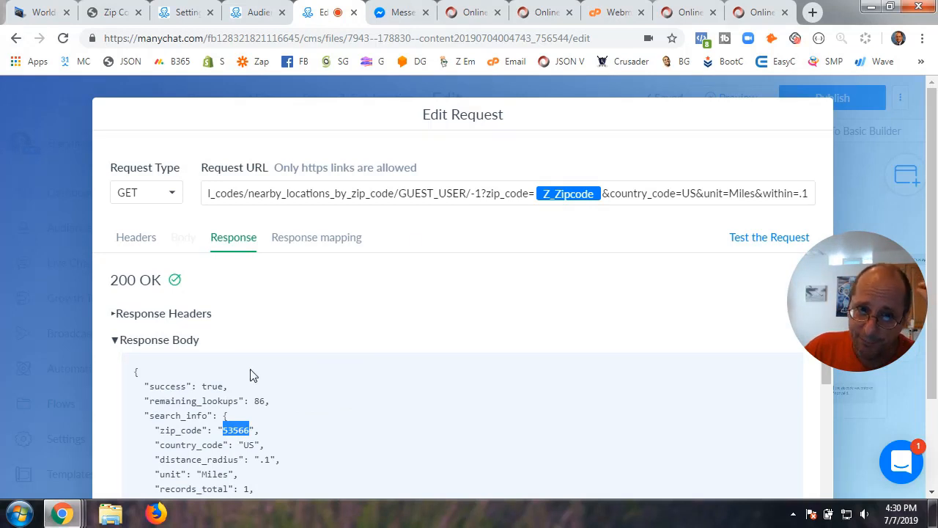
pyautogui.scroll(-2, 156, 398)
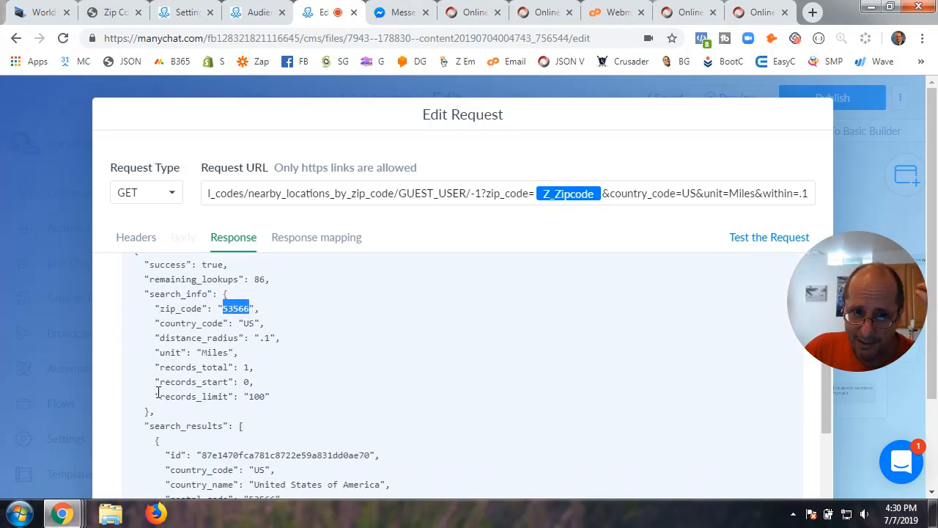
pyautogui.scroll(2, 159, 390)
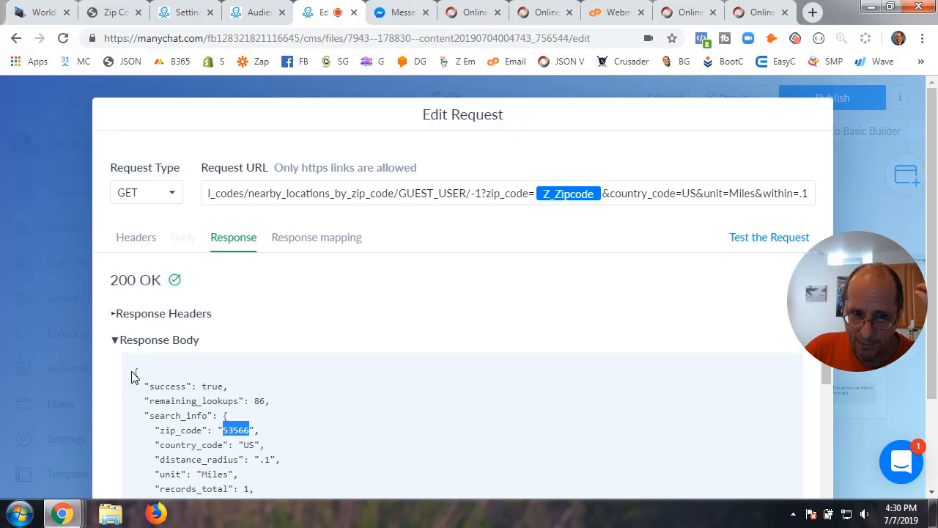
# Copy the whole response body, replace the text in jsonviewer.stack.hu with it, and format the JSON.
pyautogui.moveTo(135, 373); pyautogui.dragTo(215, 356)
pyautogui.hotkey('ctrl', 'c')
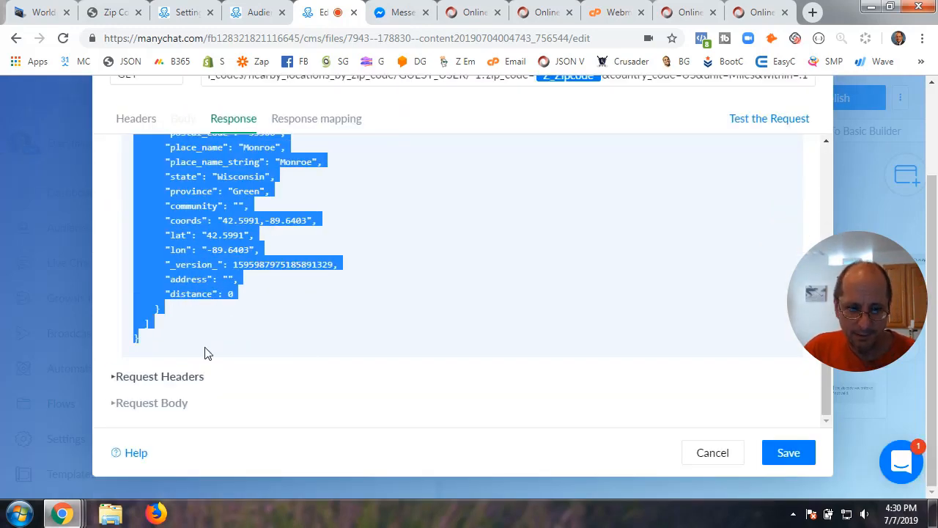
pyautogui.click(735, 11)
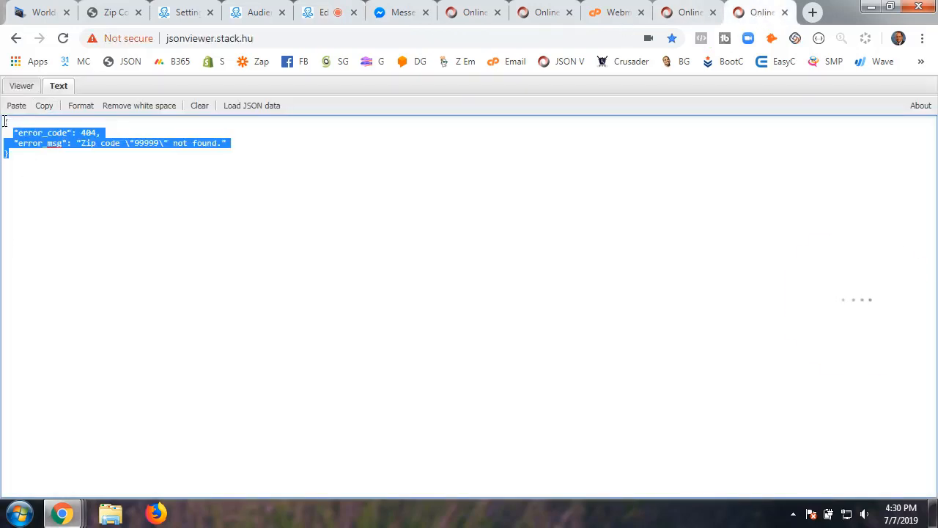
pyautogui.moveTo(4, 121); pyautogui.dragTo(26, 149)
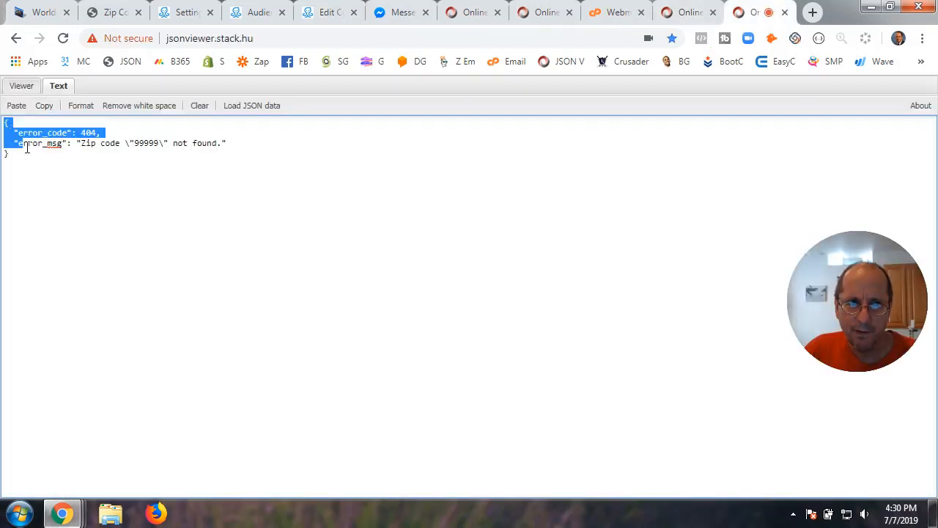
pyautogui.hotkey('ctrl', 'a')
pyautogui.hotkey('ctrl', 'v')
pyautogui.click(80, 105)
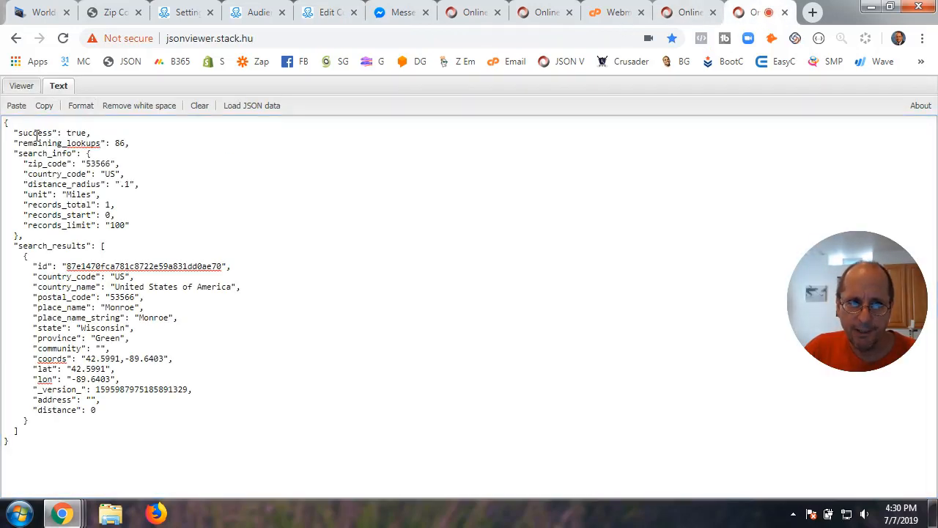
# Examine the formatted JSON response, highlighting the success, lat, lon and place_name entries.
pyautogui.moveTo(13, 132); pyautogui.dragTo(94, 134)
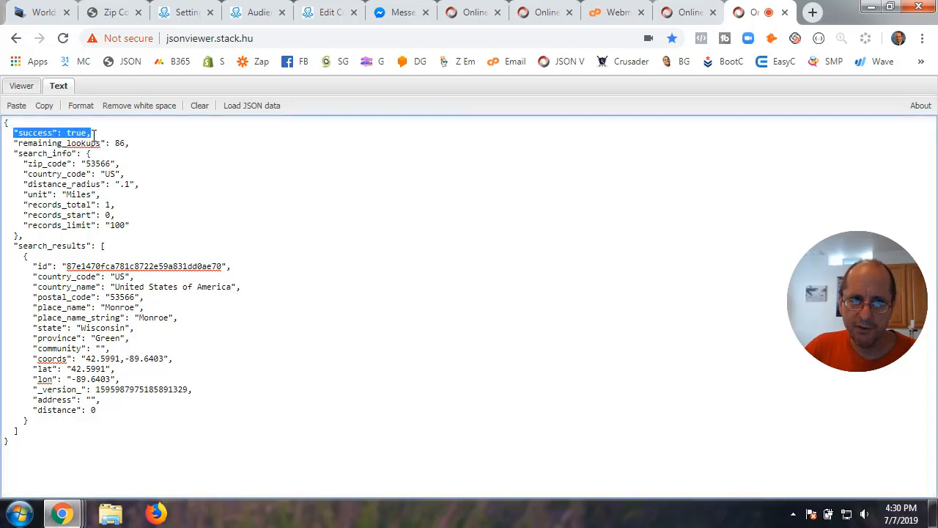
pyautogui.click(179, 144)
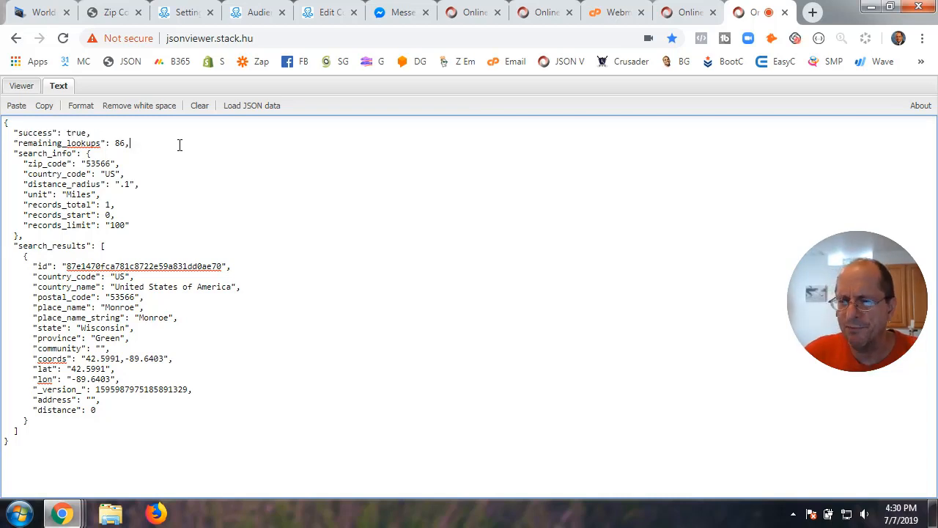
pyautogui.doubleClick(68, 132)
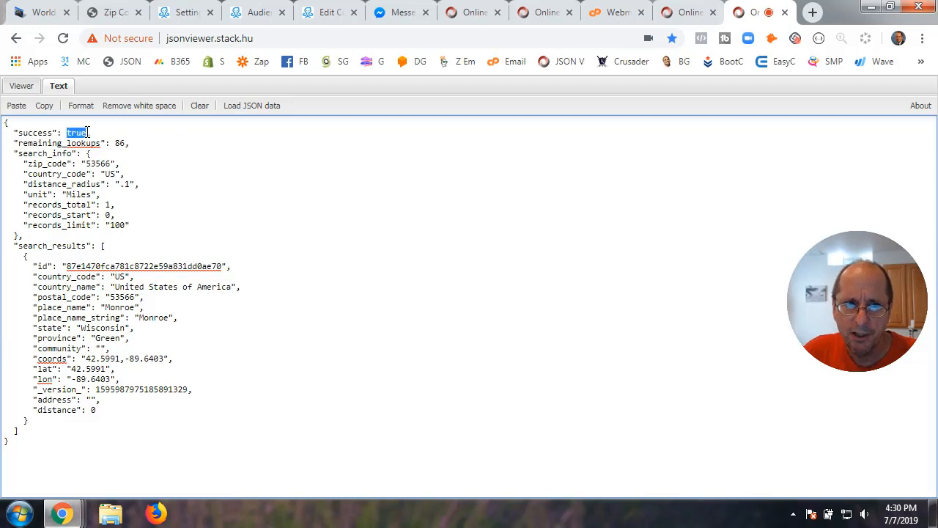
pyautogui.click(182, 143)
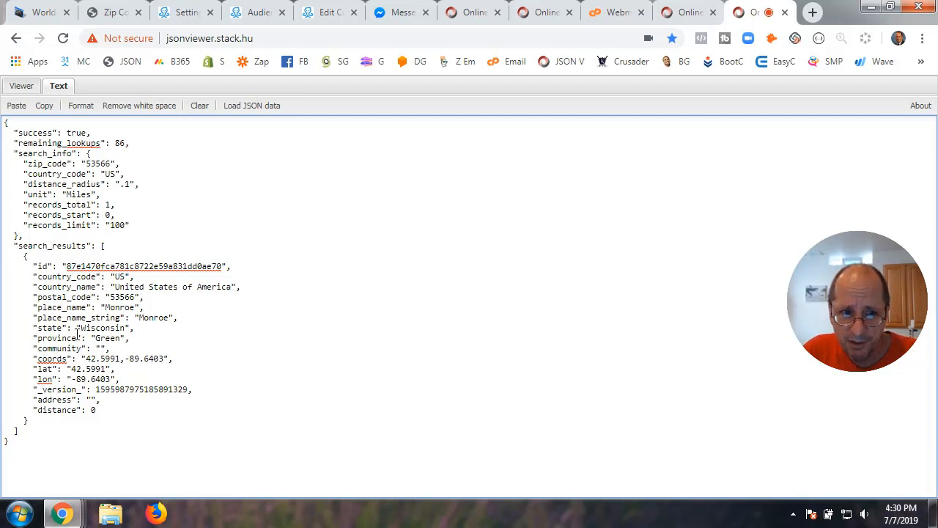
pyautogui.moveTo(33, 369); pyautogui.dragTo(198, 361)
pyautogui.click(29, 360)
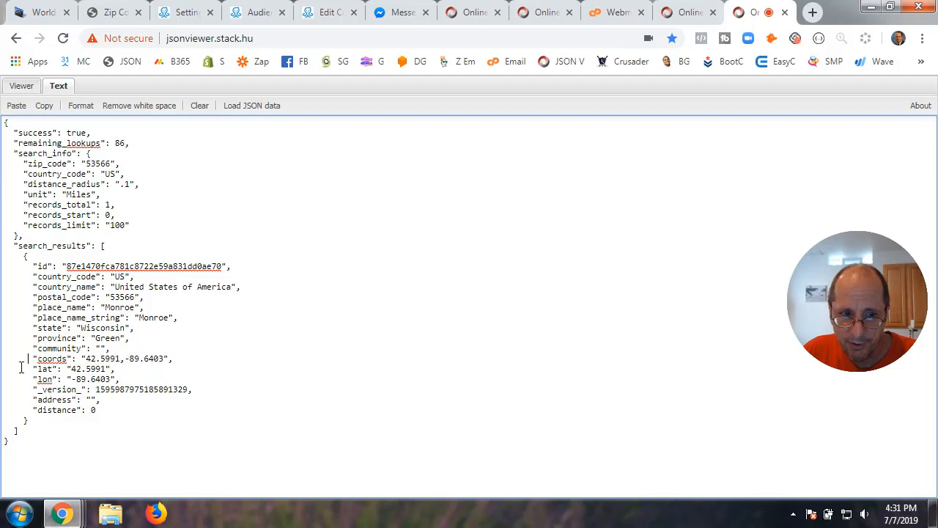
pyautogui.moveTo(30, 369); pyautogui.dragTo(116, 379)
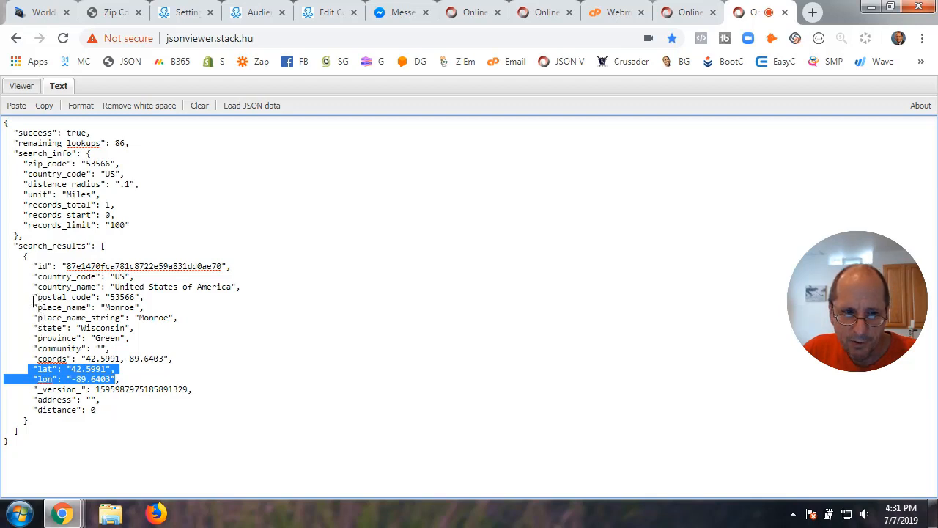
pyautogui.moveTo(29, 307); pyautogui.dragTo(153, 308)
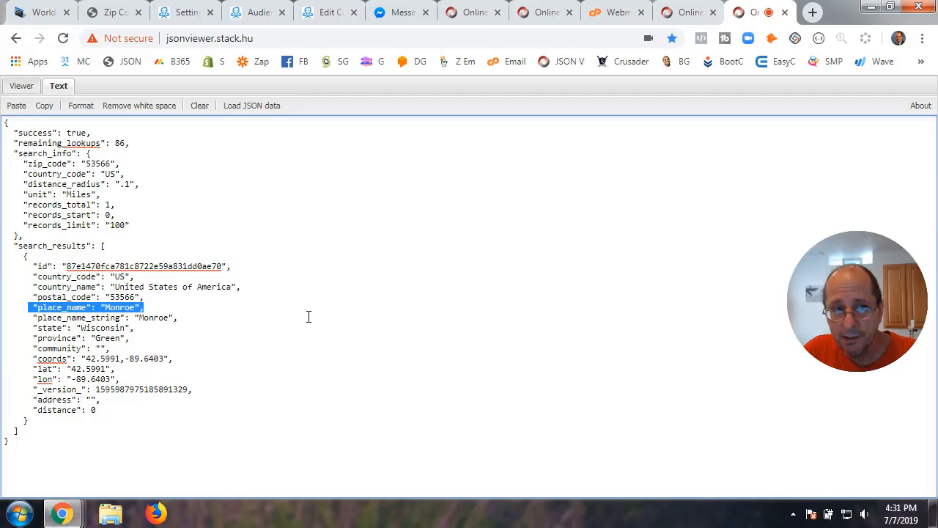
# Examine the location entries in the formatted JSON, highlighting country_name, country_code, state, province and the place_name key.
pyautogui.moveTo(34, 288); pyautogui.dragTo(272, 287)
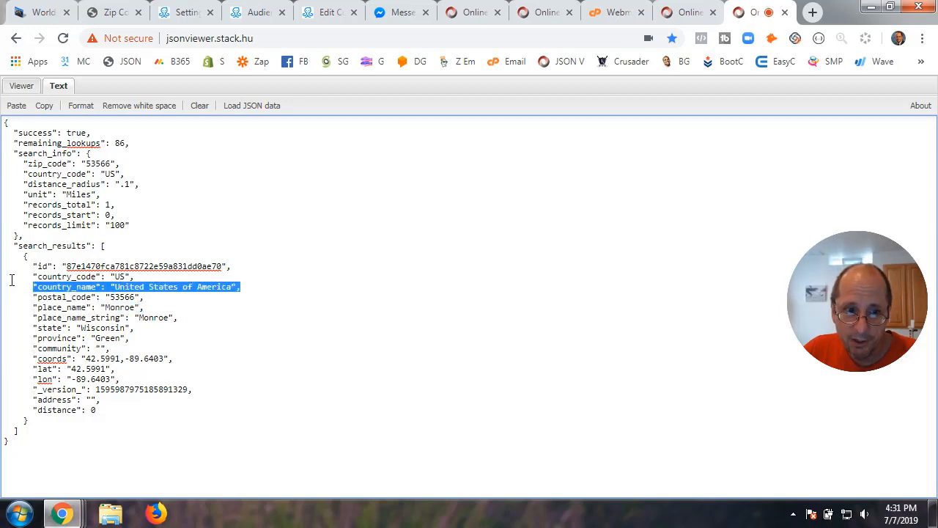
pyautogui.moveTo(28, 277); pyautogui.dragTo(200, 278)
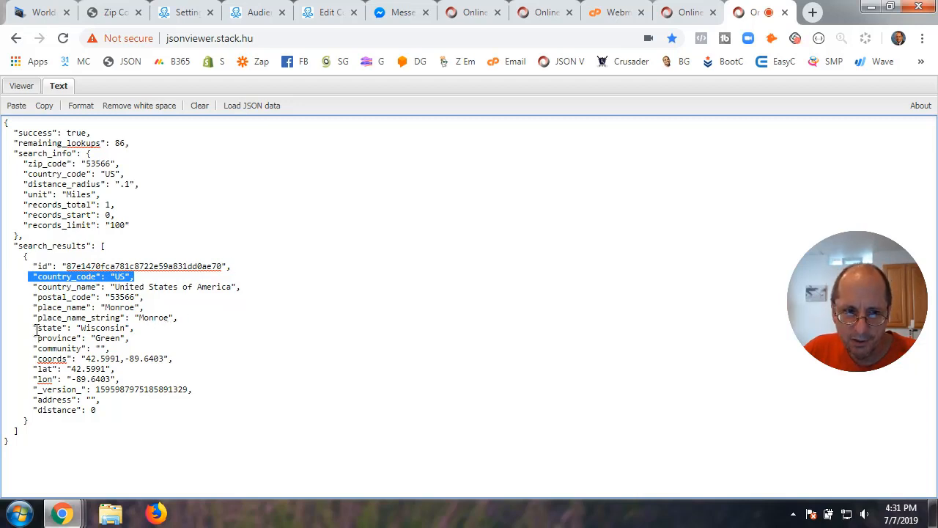
pyautogui.moveTo(36, 330); pyautogui.dragTo(159, 329)
pyautogui.click(59, 340)
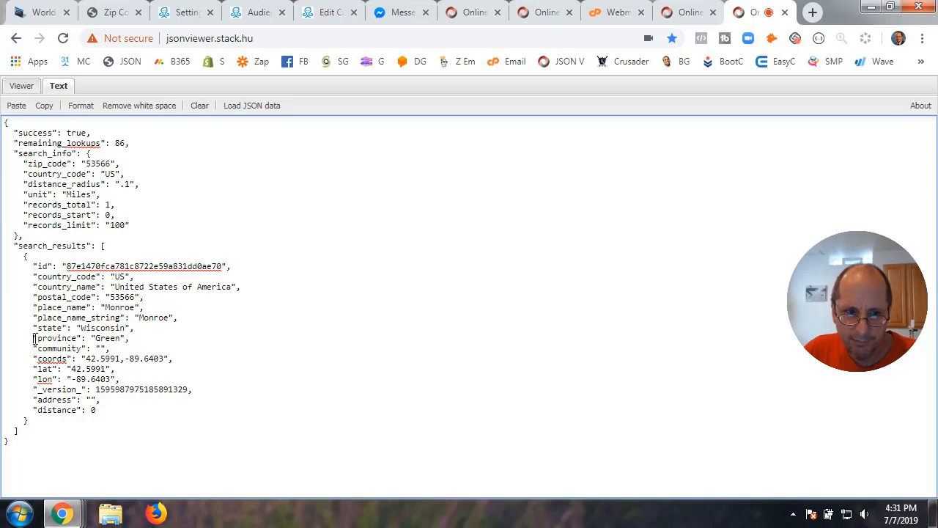
pyautogui.moveTo(33, 338); pyautogui.dragTo(170, 334)
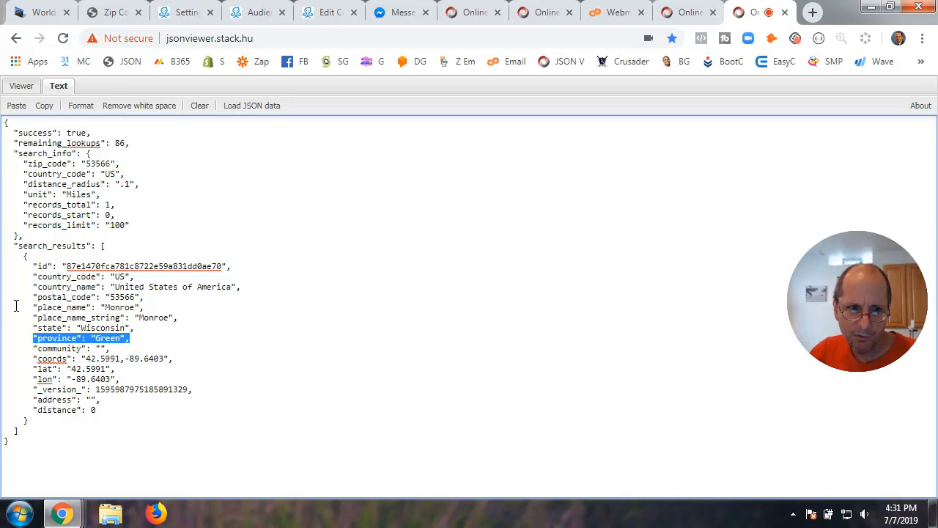
pyautogui.moveTo(29, 307); pyautogui.dragTo(93, 307)
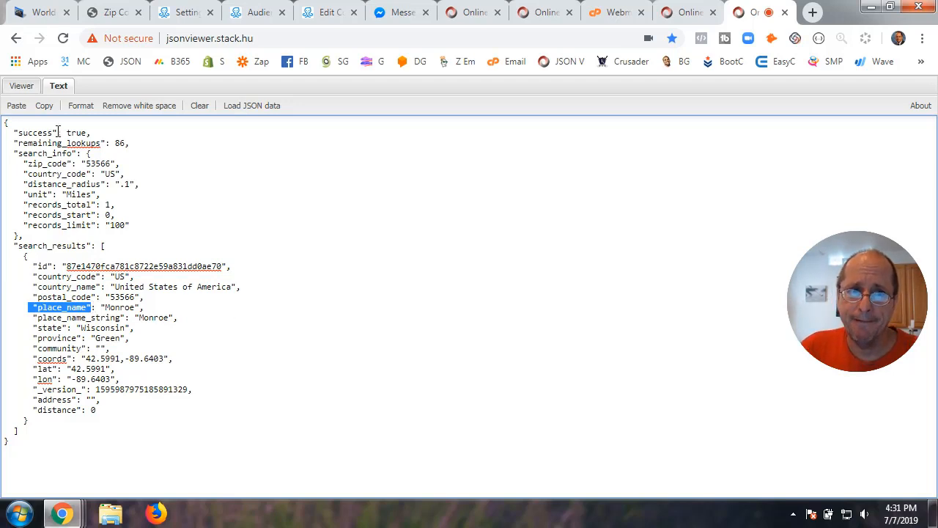
# Return to ManyChat's Edit Request dialog and show the request's response mapping.
pyautogui.click(329, 14)
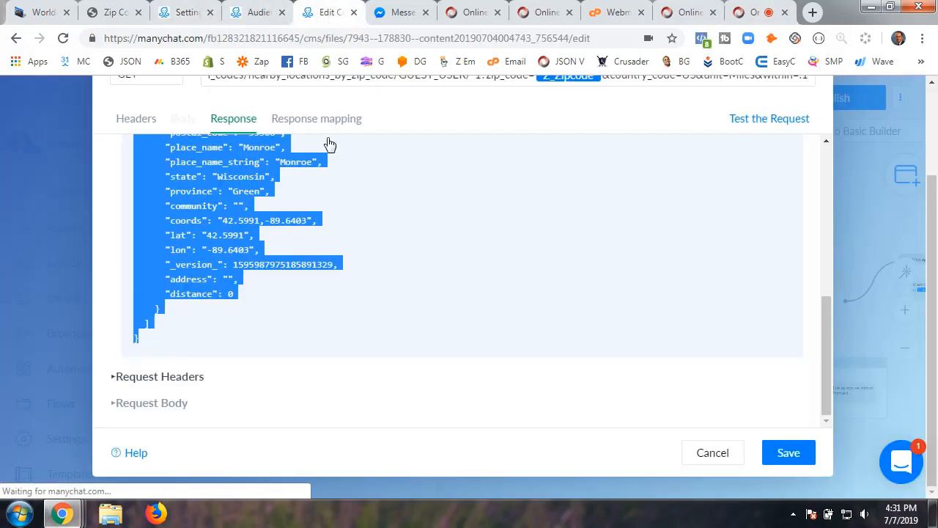
pyautogui.scroll(10, 623, 371)
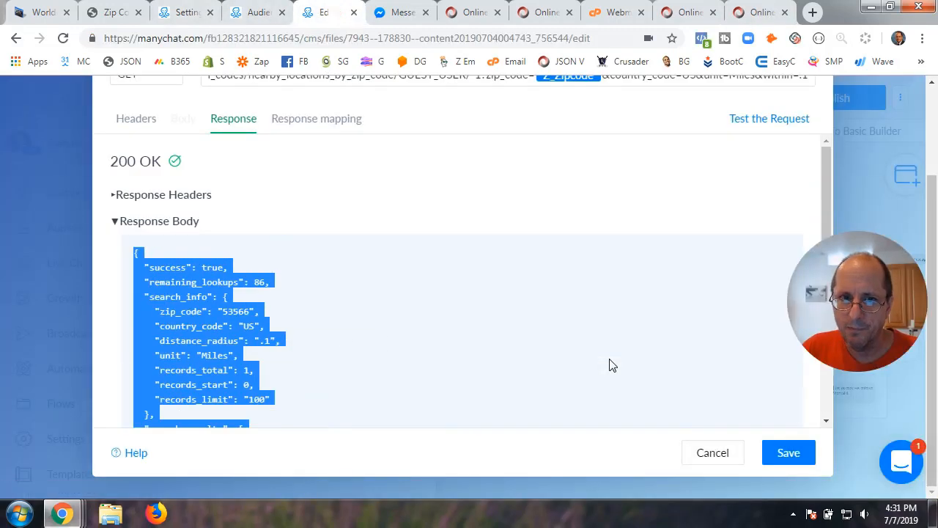
pyautogui.click(388, 193)
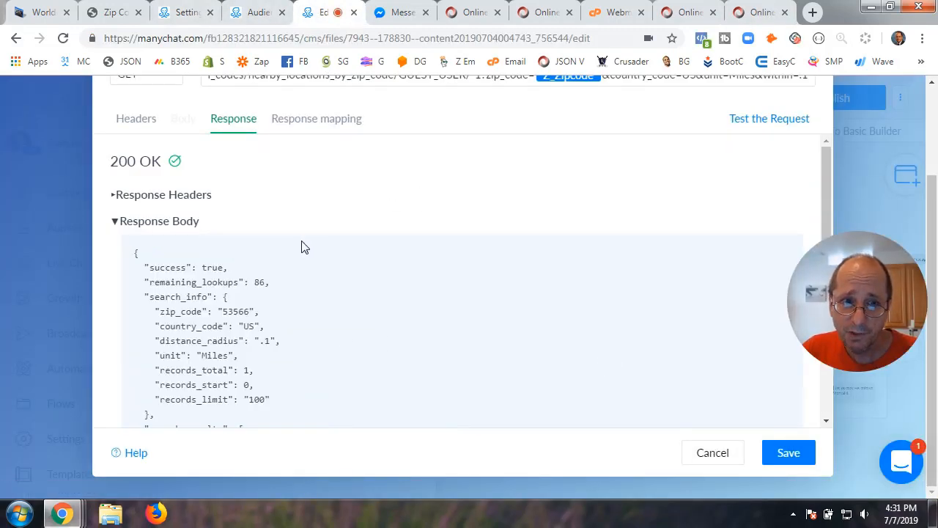
pyautogui.scroll(2, 293, 238)
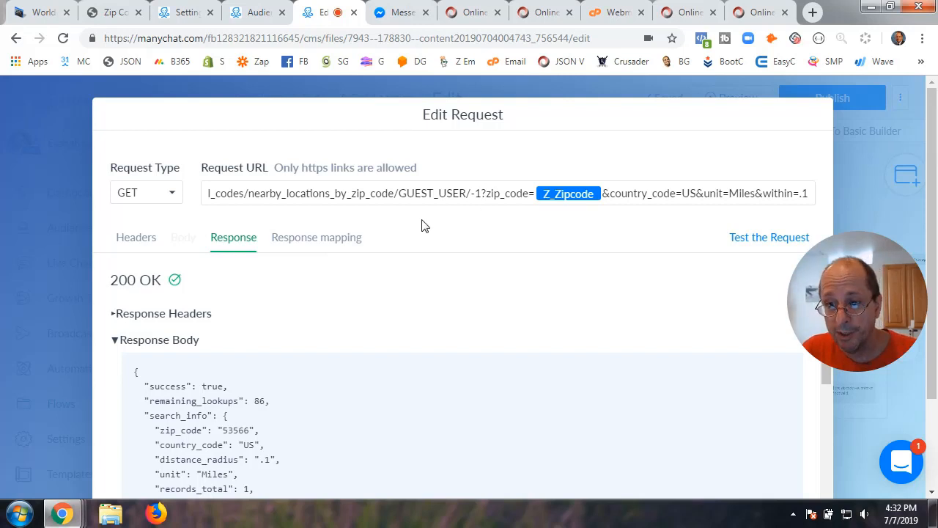
pyautogui.click(312, 241)
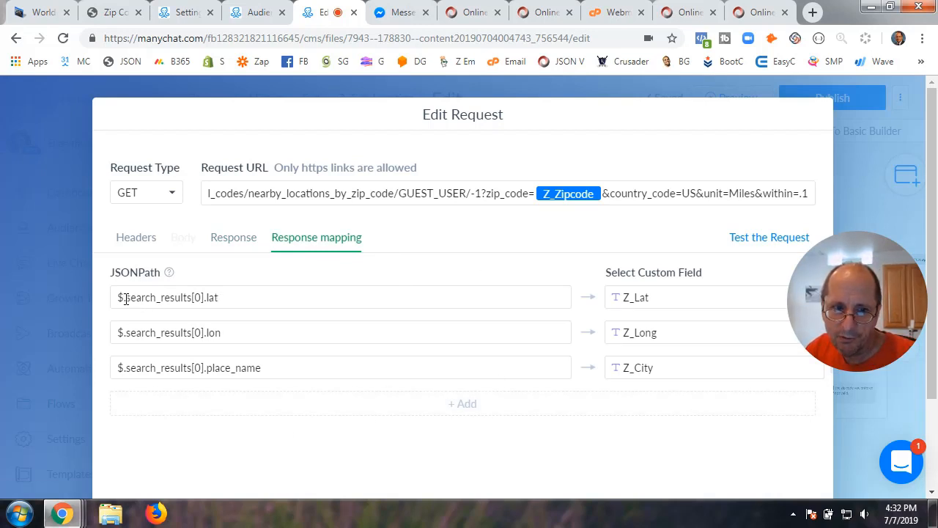
# Highlight the entire JSON in jsonviewer.stack.hu, and return to ManyChat to examine the JSONPath mapped to Z_Lat.
pyautogui.click(763, 13)
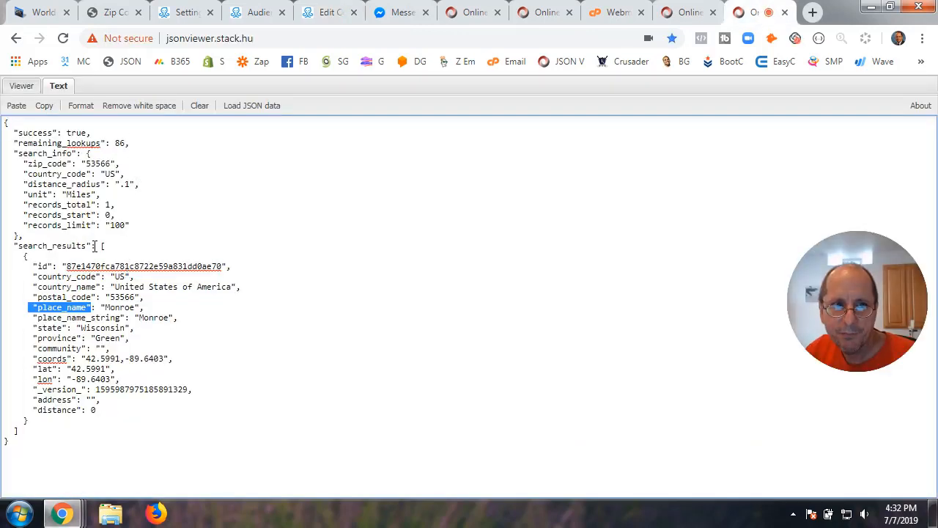
pyautogui.moveTo(4, 124); pyautogui.dragTo(66, 453)
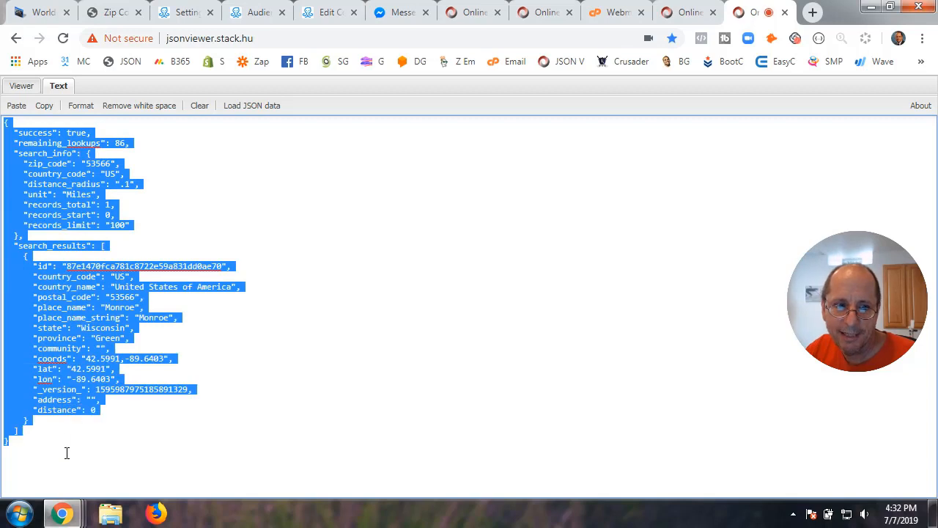
pyautogui.click(328, 13)
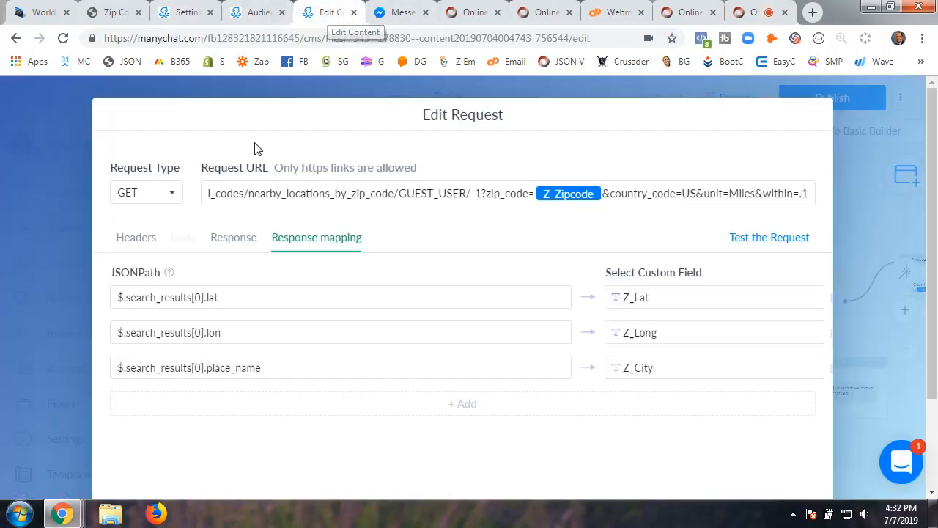
pyautogui.click(128, 299)
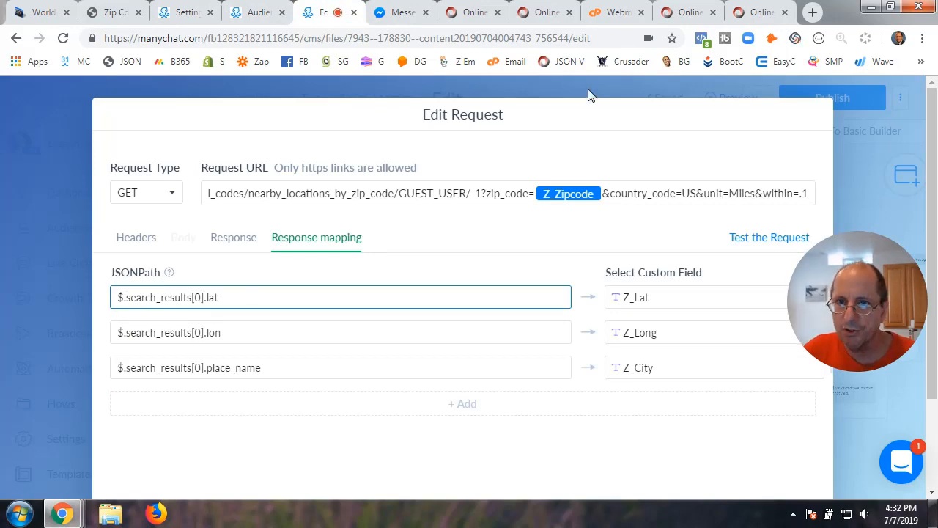
# Switch back to jsonviewer.stack.hu and examine the top-level entries, highlighting the success value and remaining_lookups.
pyautogui.click(757, 13)
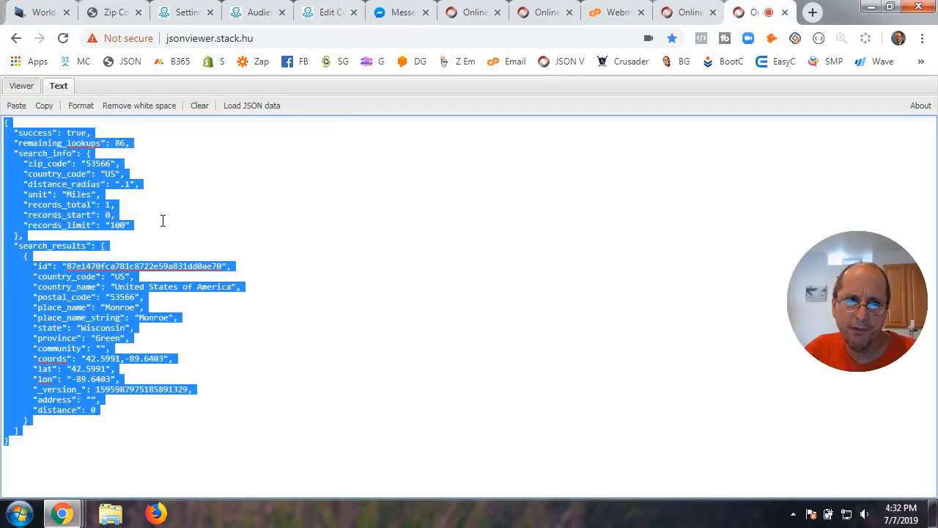
pyautogui.click(132, 222)
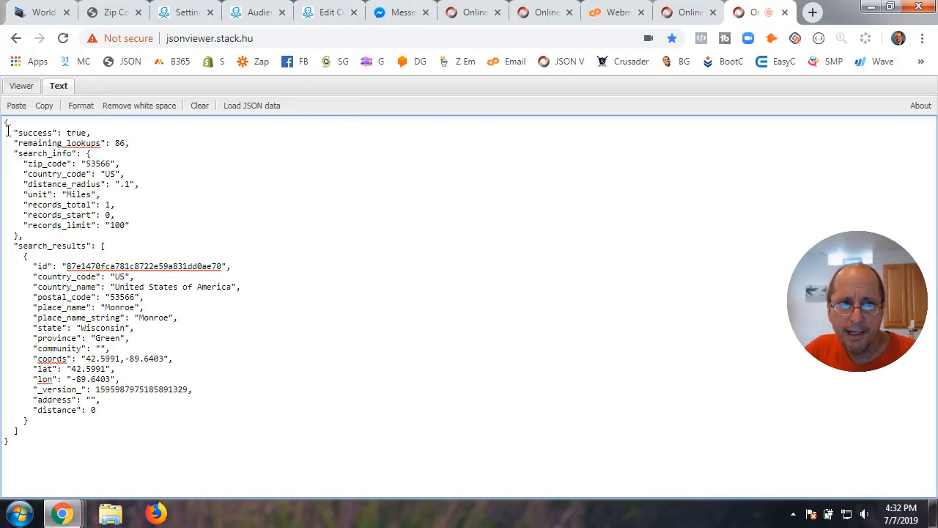
pyautogui.moveTo(13, 133); pyautogui.dragTo(87, 131)
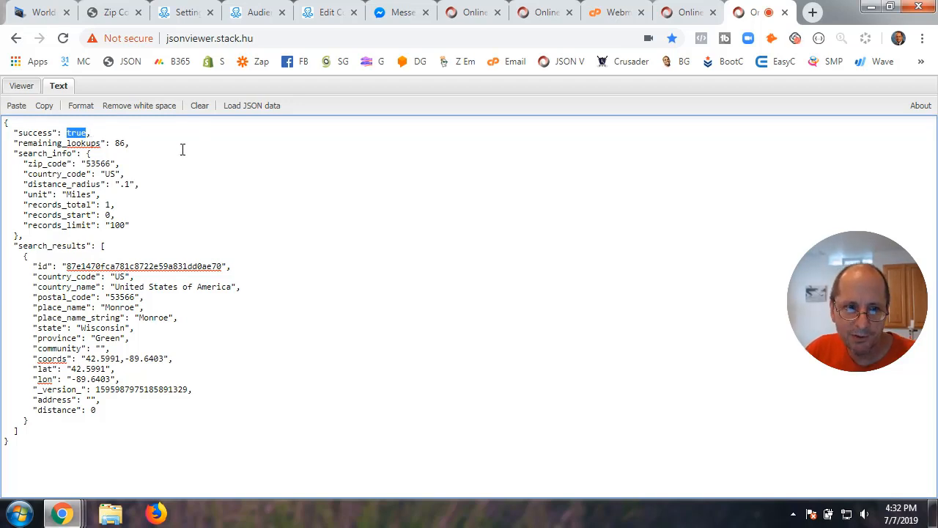
pyautogui.moveTo(15, 142); pyautogui.dragTo(130, 143)
# Examine the search_info object, highlighting its full braces block, the zip_code key and the distance_radius value.
pyautogui.moveTo(14, 153); pyautogui.dragTo(85, 233)
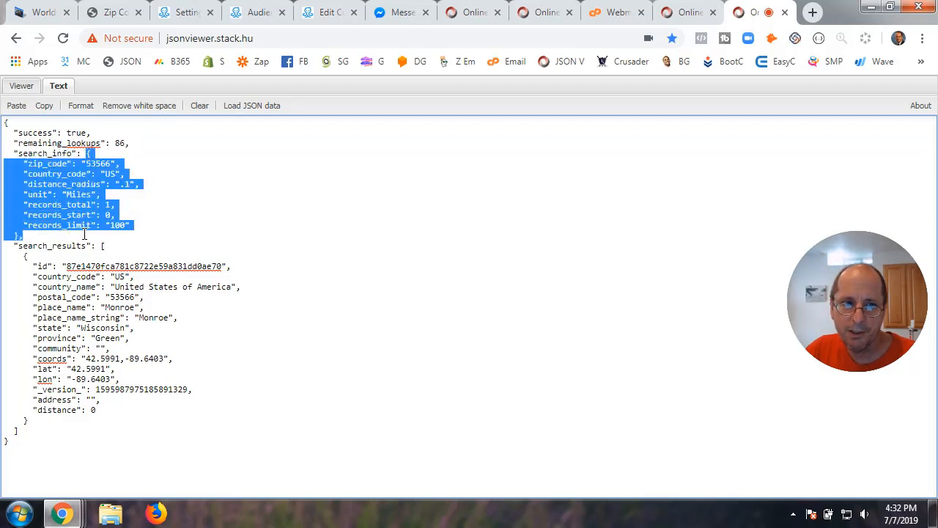
pyautogui.click(100, 148)
pyautogui.moveTo(85, 154); pyautogui.dragTo(66, 235)
pyautogui.click(74, 195)
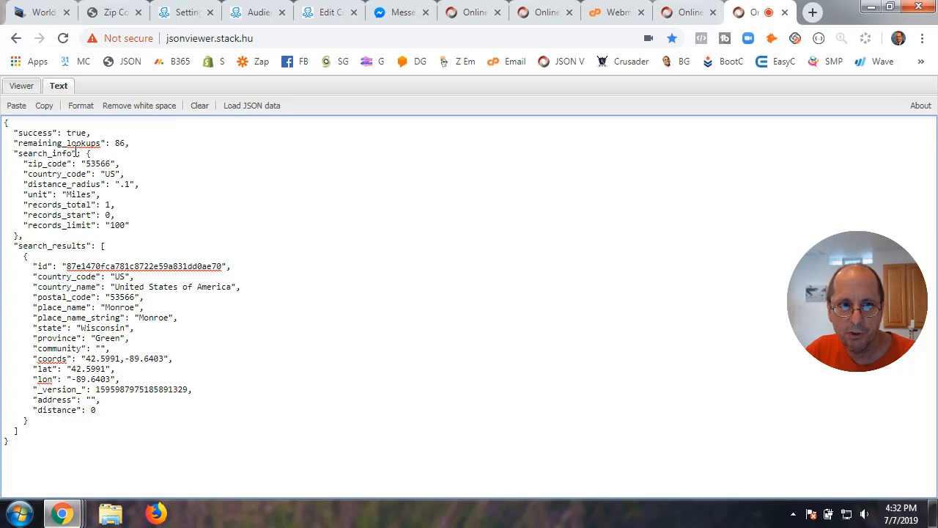
pyautogui.moveTo(23, 164); pyautogui.dragTo(74, 164)
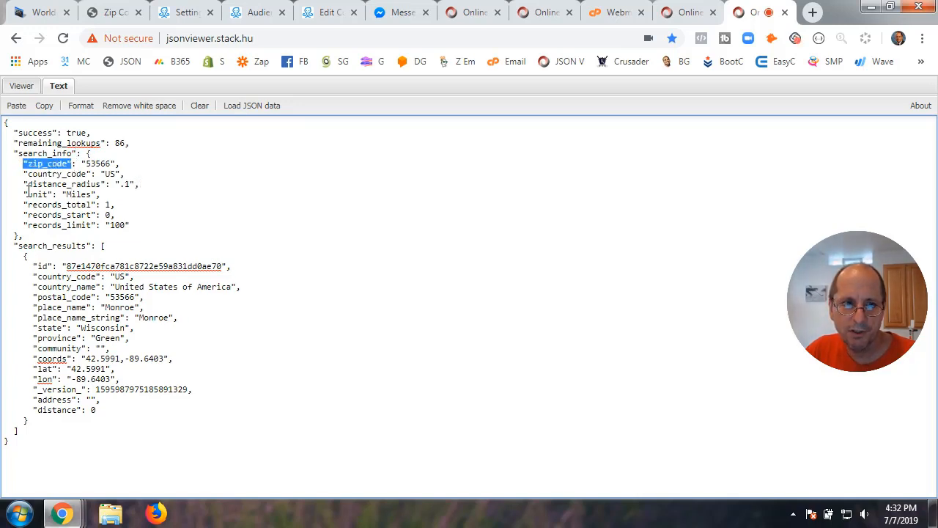
pyautogui.moveTo(23, 186); pyautogui.dragTo(133, 184)
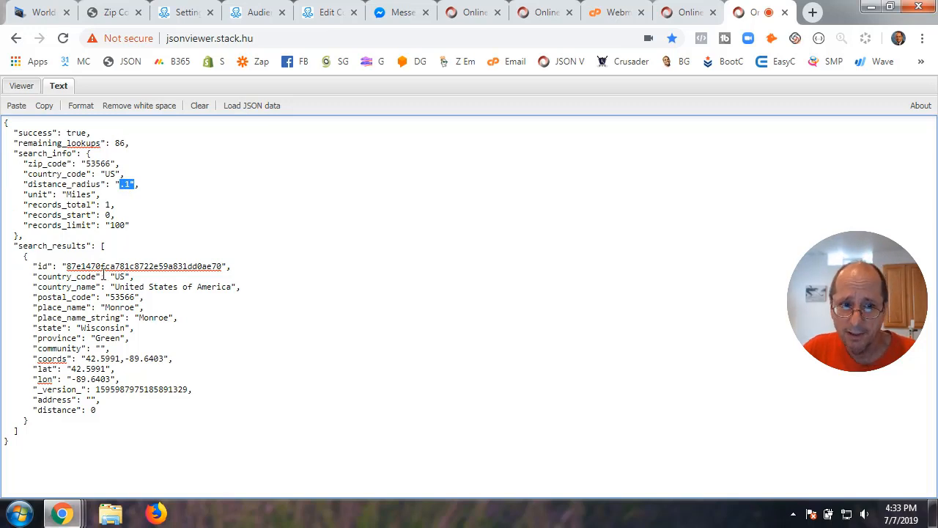
# Examine the search_results array, highlighting its square brackets and contents, the distance_radius value in search_info, and the lon value.
pyautogui.moveTo(101, 247); pyautogui.dragTo(107, 247)
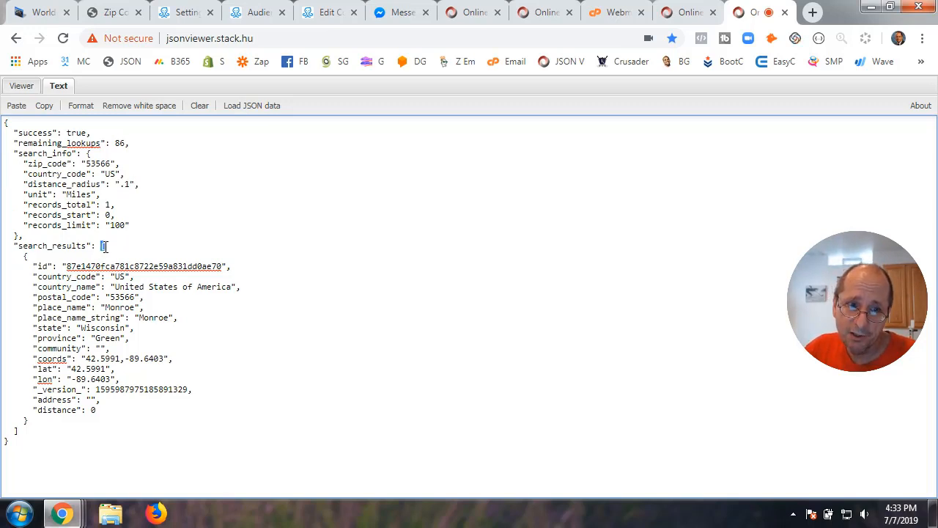
pyautogui.moveTo(15, 432); pyautogui.dragTo(20, 432)
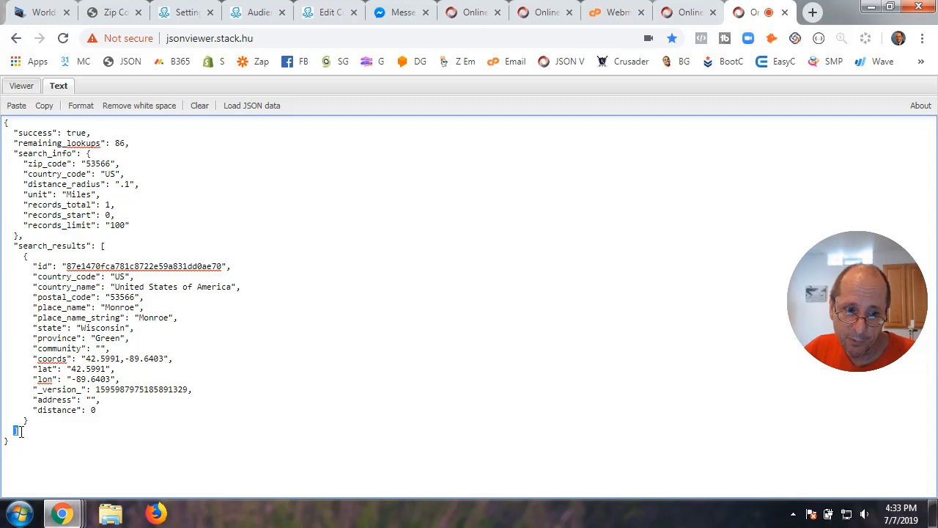
pyautogui.moveTo(101, 247); pyautogui.dragTo(106, 432)
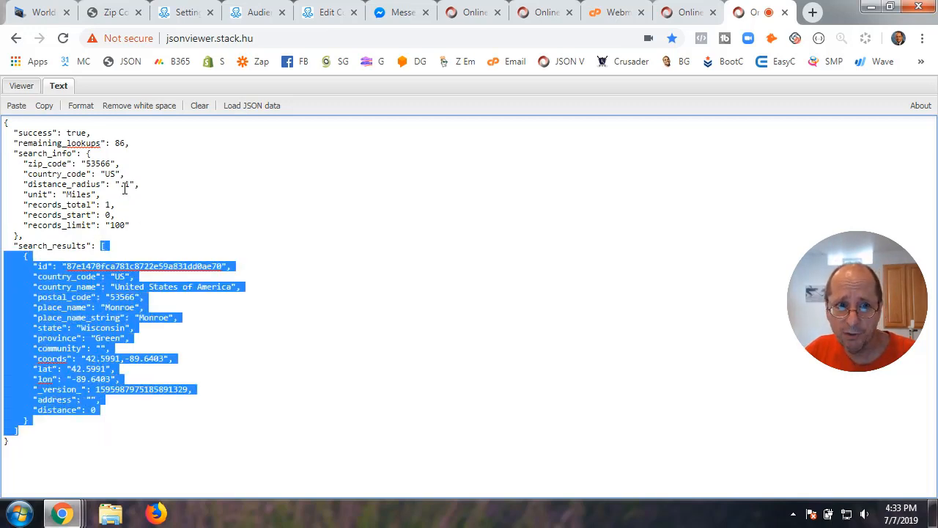
pyautogui.moveTo(116, 184); pyautogui.dragTo(145, 184)
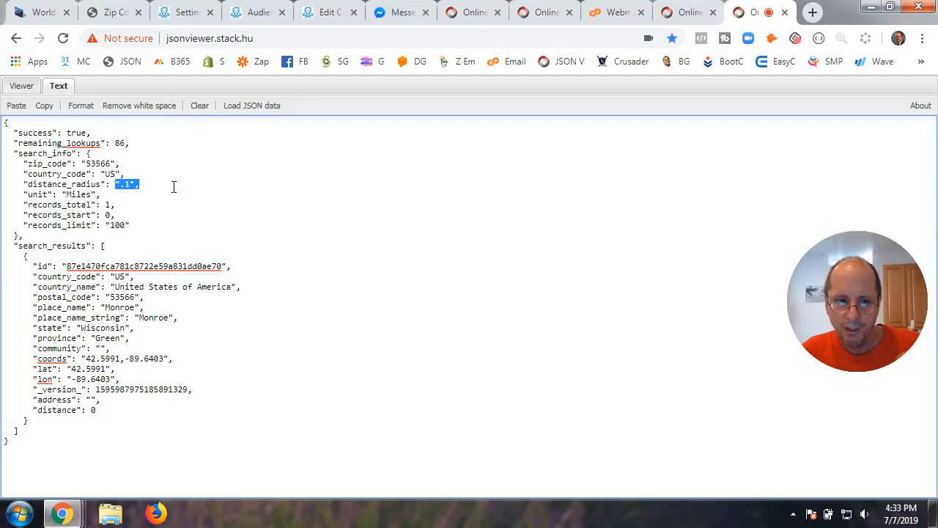
pyautogui.moveTo(11, 255); pyautogui.dragTo(121, 434)
pyautogui.click(218, 330)
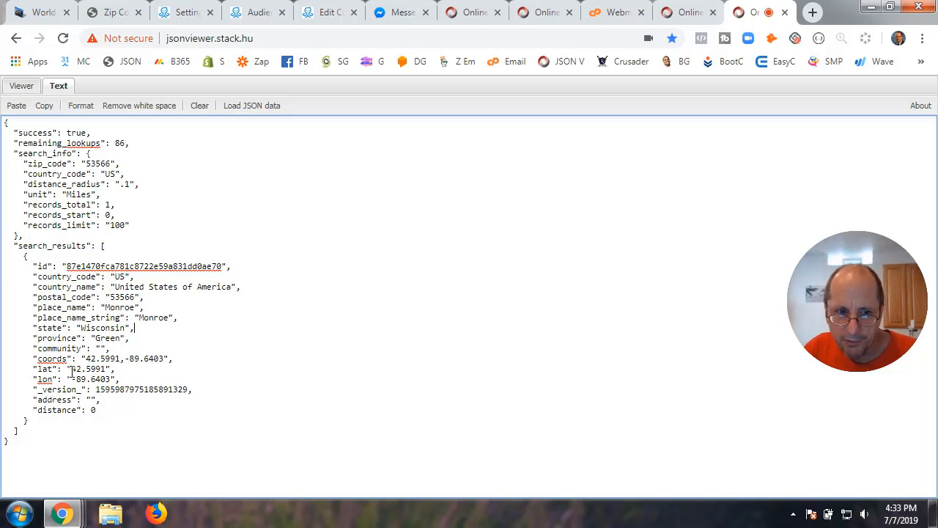
pyautogui.moveTo(70, 370); pyautogui.dragTo(115, 379)
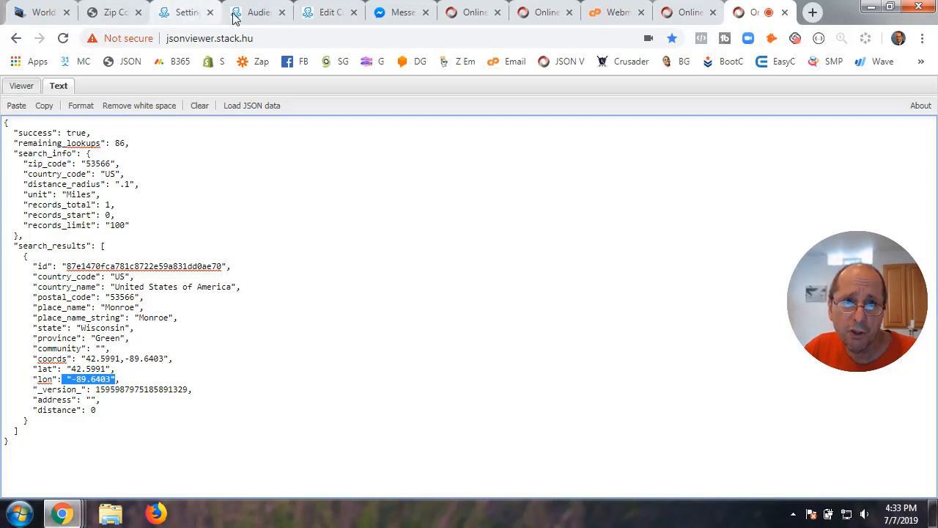
# Check the search_results[0].lat path in ManyChat's response mapping against the search_results contents in jsonviewer.stack.hu.
pyautogui.click(343, 15)
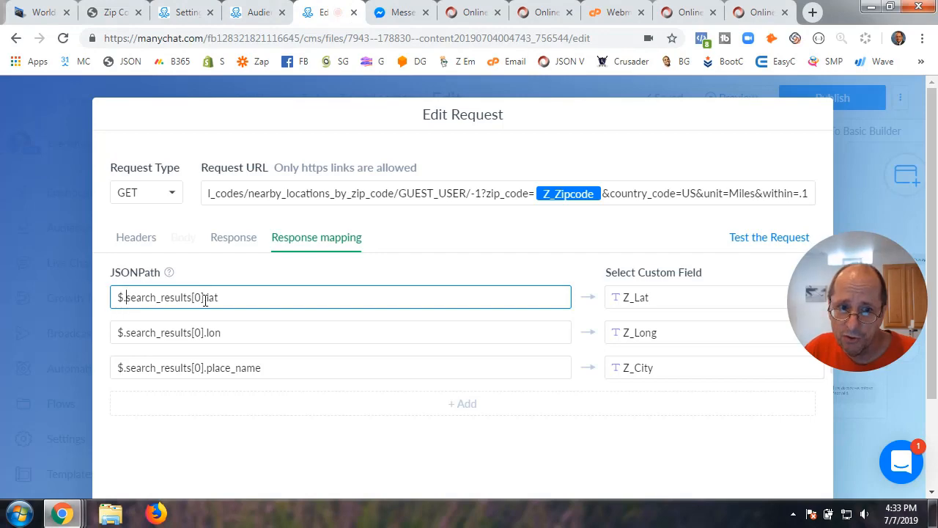
pyautogui.click(758, 13)
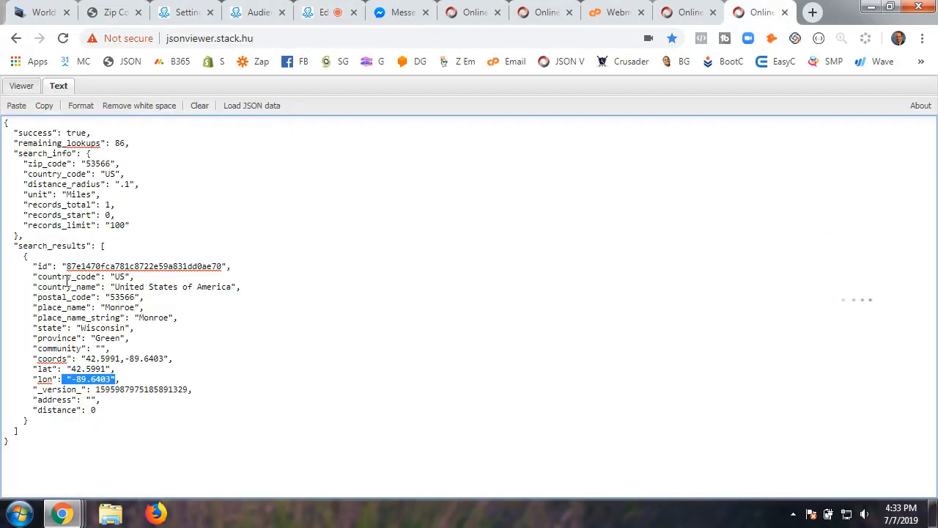
pyautogui.moveTo(107, 246); pyautogui.dragTo(117, 412)
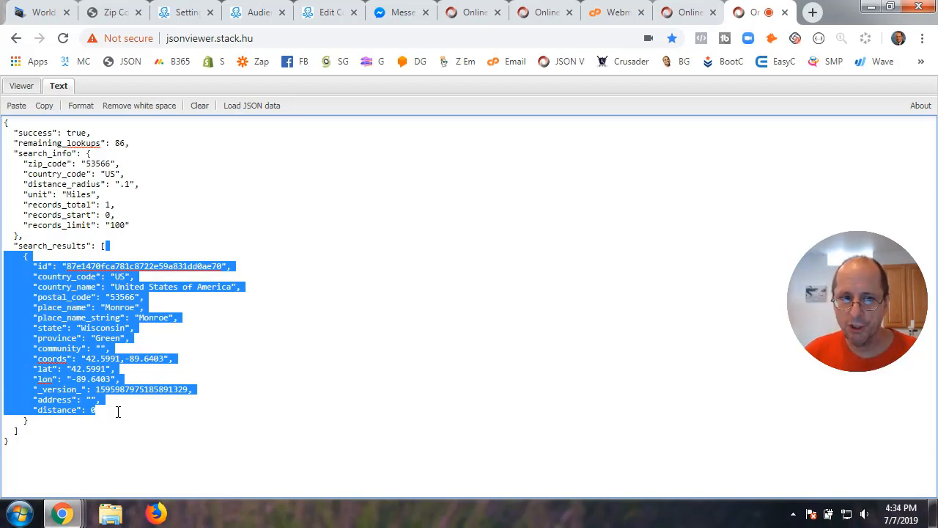
pyautogui.click(198, 347)
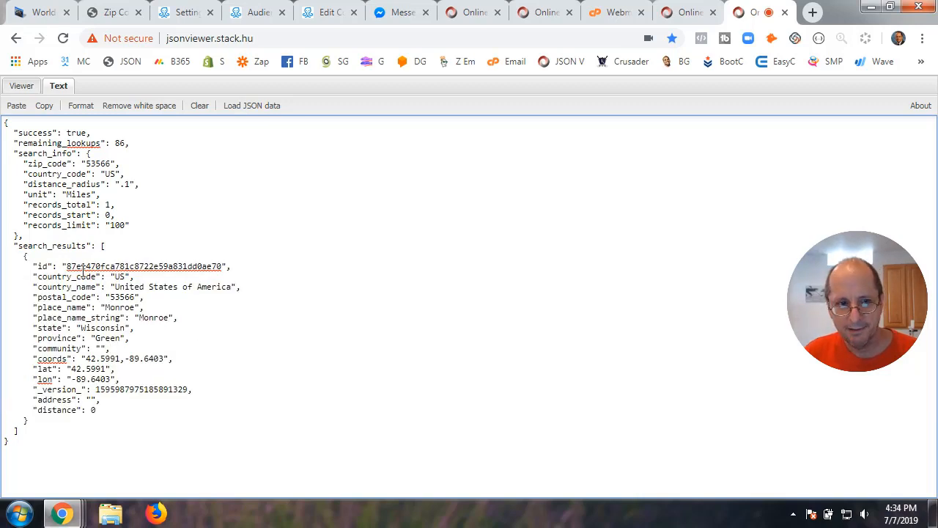
# Examine the first object inside the search_results array, highlighting everything between its curly braces and its id entry.
pyautogui.moveTo(24, 258); pyautogui.dragTo(33, 421)
pyautogui.click(24, 255)
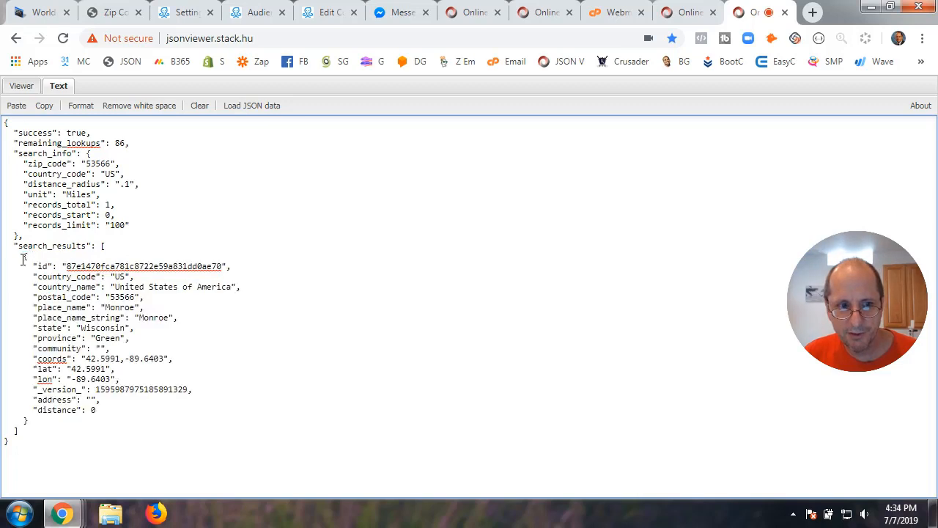
pyautogui.moveTo(25, 257); pyautogui.dragTo(29, 423)
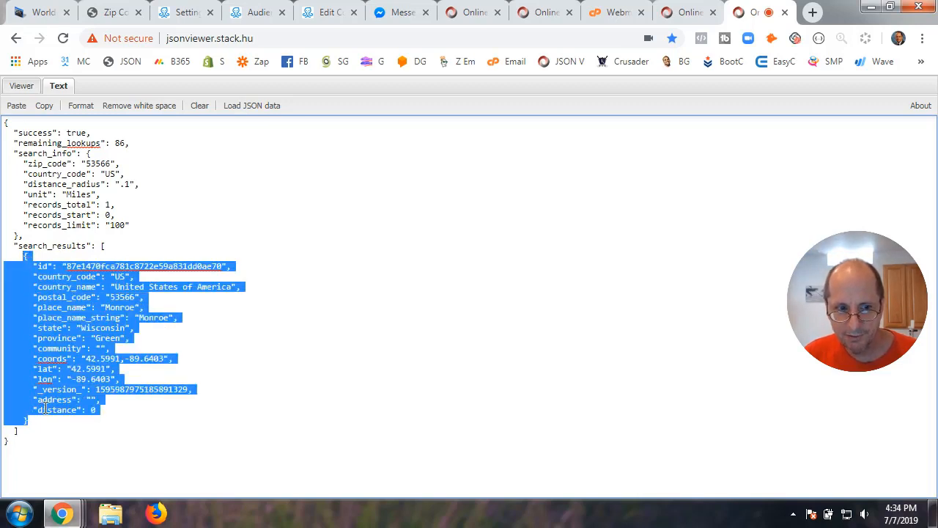
pyautogui.click(101, 245)
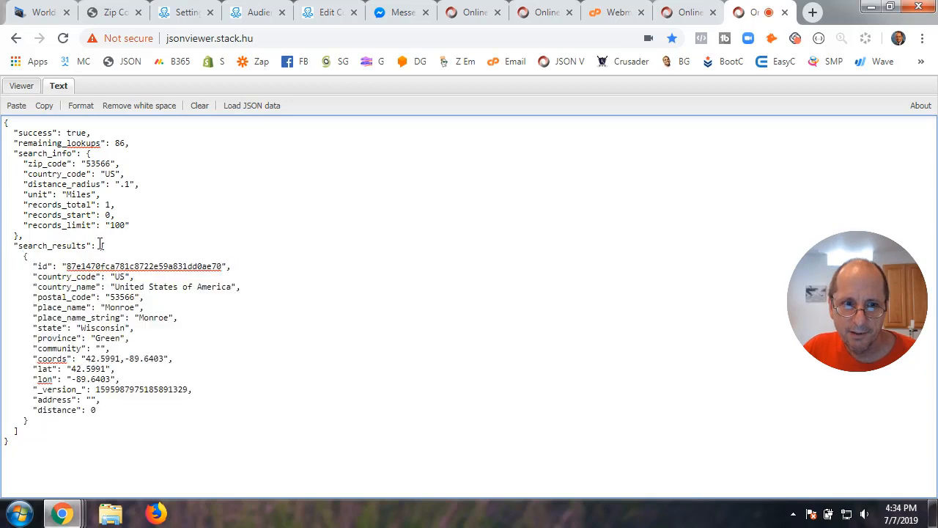
pyautogui.moveTo(31, 267); pyautogui.dragTo(217, 257)
pyautogui.click(39, 281)
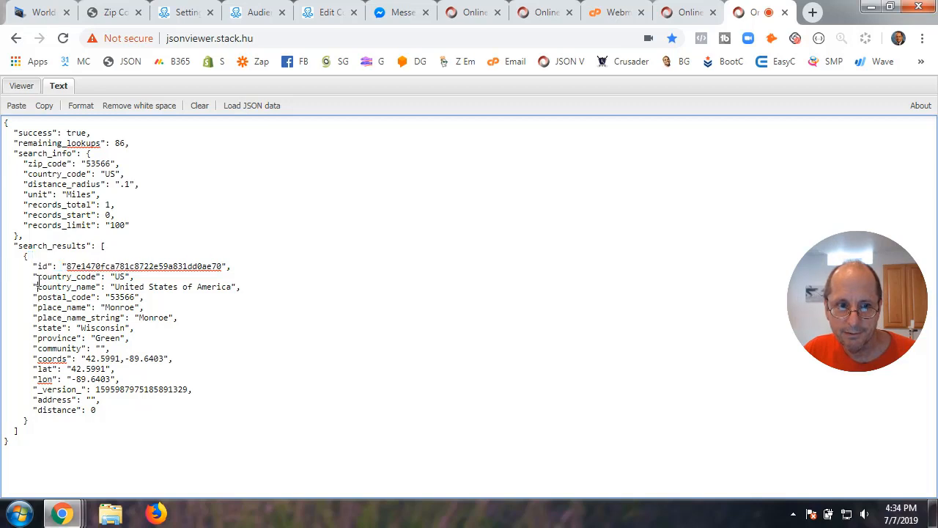
# Compare the country_code entry in the first search result with the search_results[0].lat path in ManyChat's response mapping, closing the JSONPath article.
pyautogui.moveTo(35, 279); pyautogui.dragTo(132, 278)
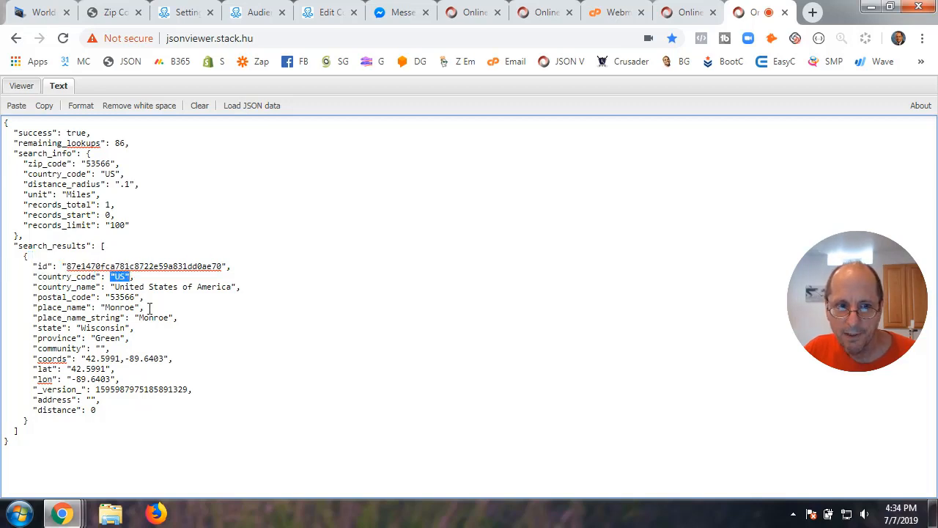
pyautogui.click(327, 12)
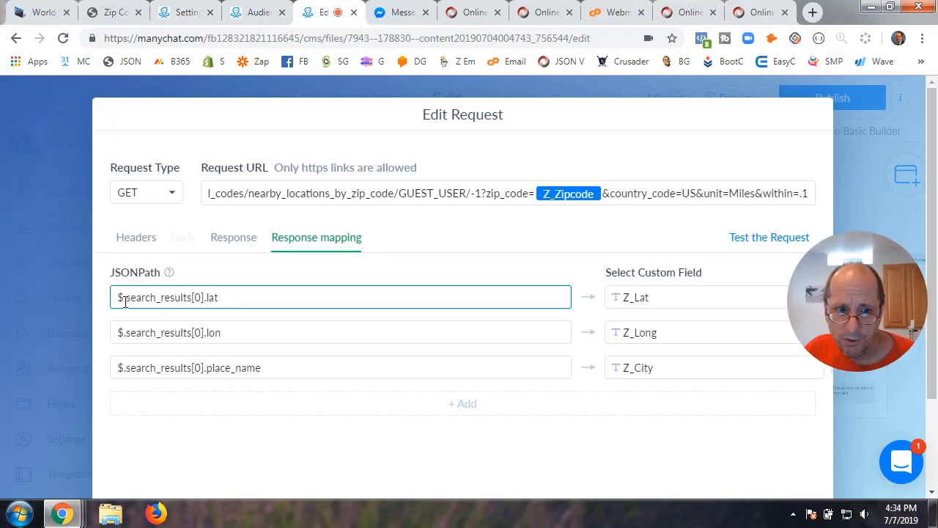
pyautogui.moveTo(123, 298); pyautogui.dragTo(205, 304)
pyautogui.click(169, 272)
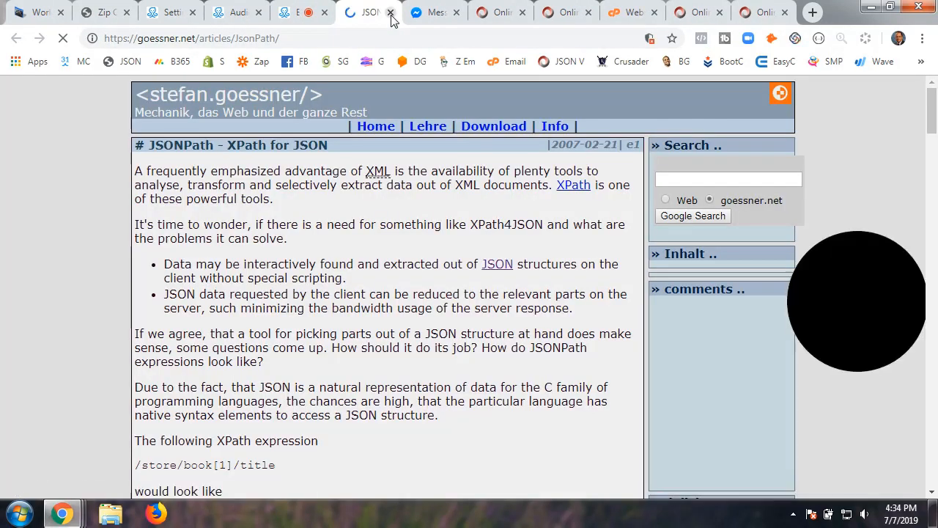
pyautogui.click(391, 12)
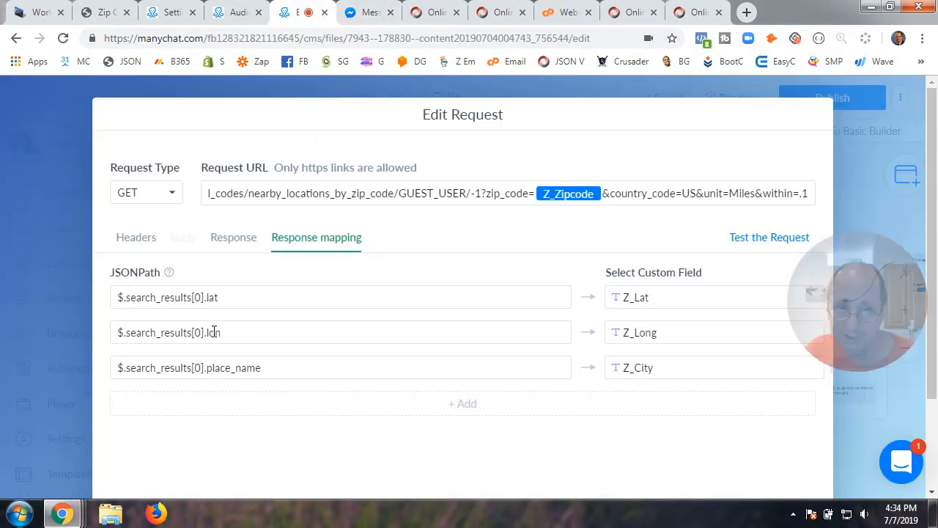
# Review the response mappings of lat to Z_Lat, lon to Z_Long and place_name to Z_City, highlighting the lon path and the place_name key.
pyautogui.click(223, 297)
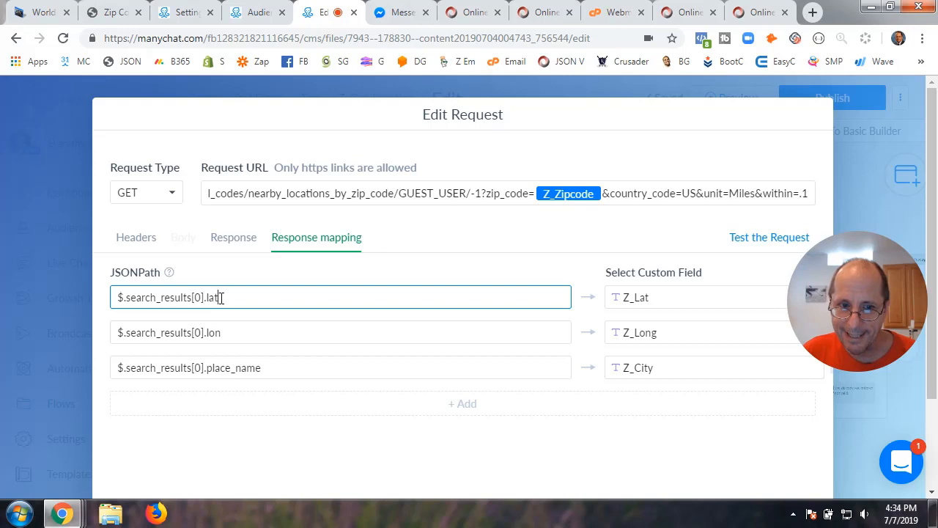
pyautogui.click(223, 335)
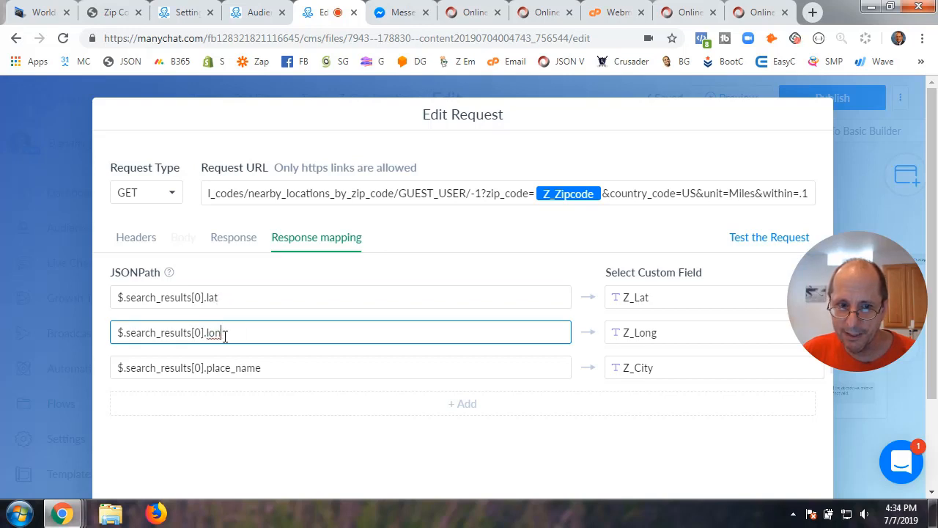
pyautogui.click(662, 299)
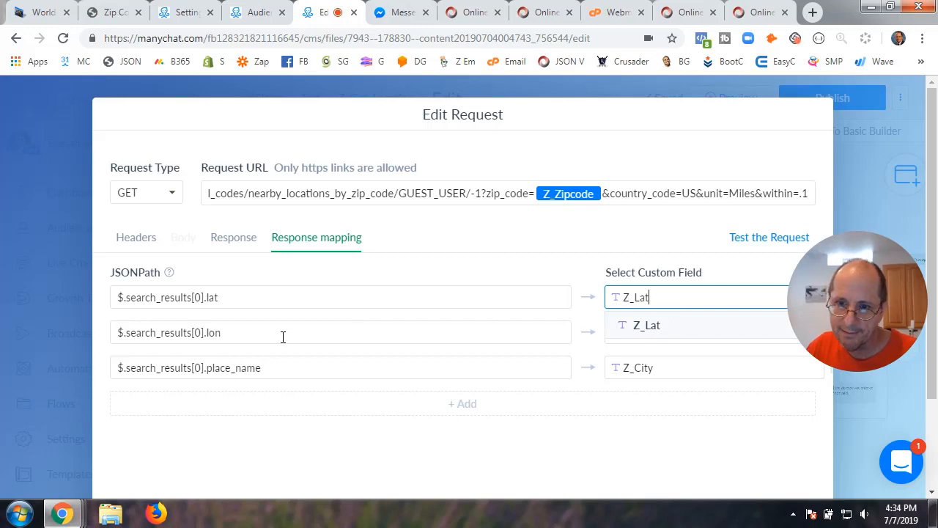
pyautogui.click(258, 335)
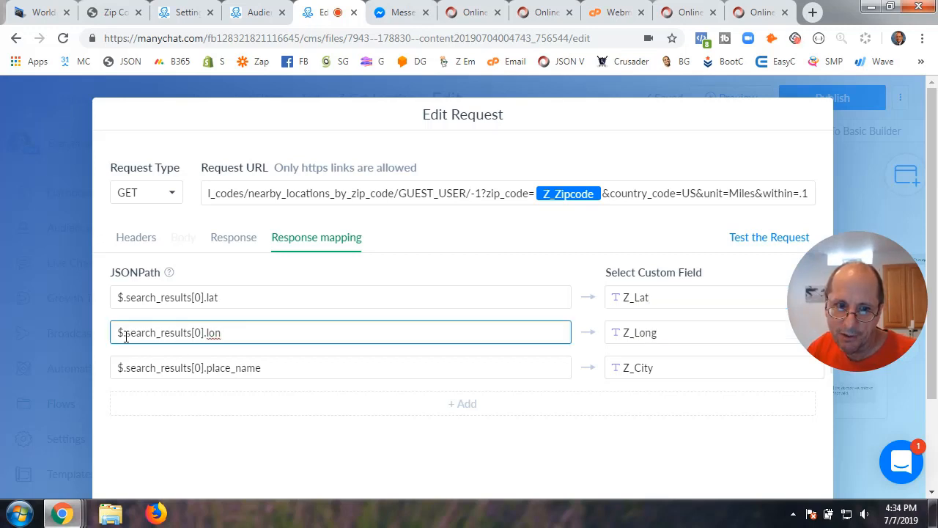
pyautogui.moveTo(118, 334); pyautogui.dragTo(227, 336)
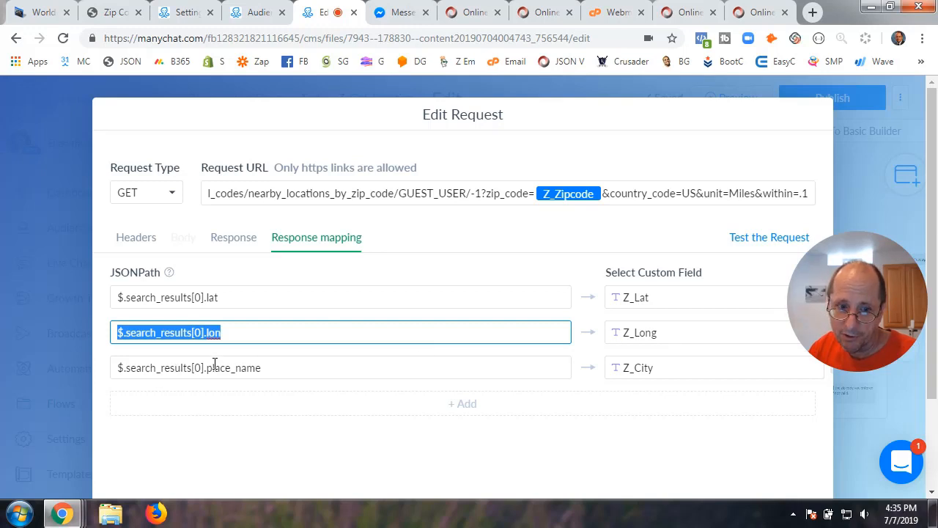
pyautogui.moveTo(207, 368); pyautogui.dragTo(261, 370)
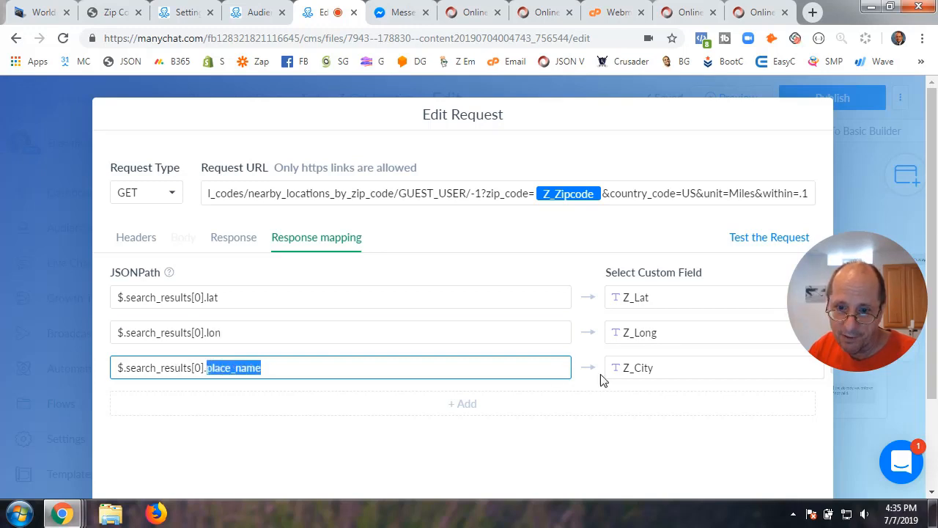
pyautogui.click(676, 371)
pyautogui.click(375, 426)
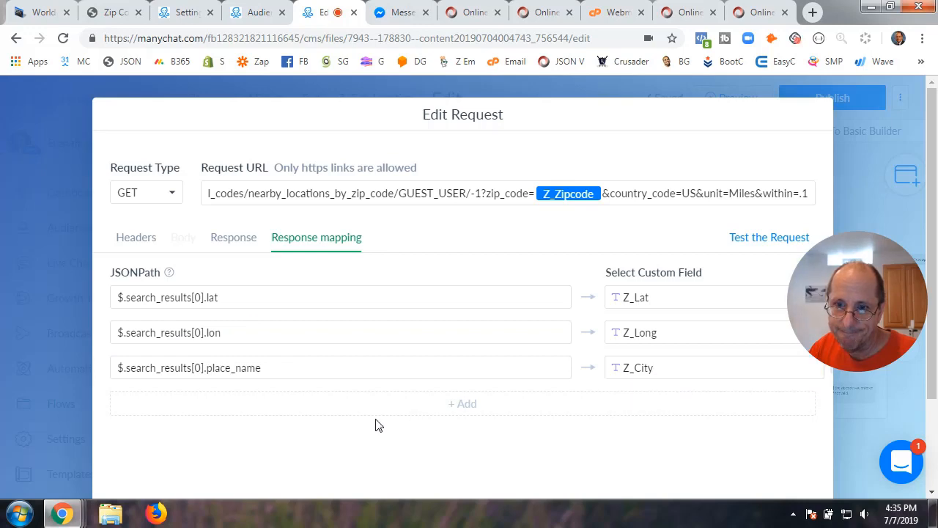
# Save the International by Zip external request and publish the Z_Get_Location flow.
pyautogui.scroll(-3, 792, 440)
pyautogui.click(766, 449)
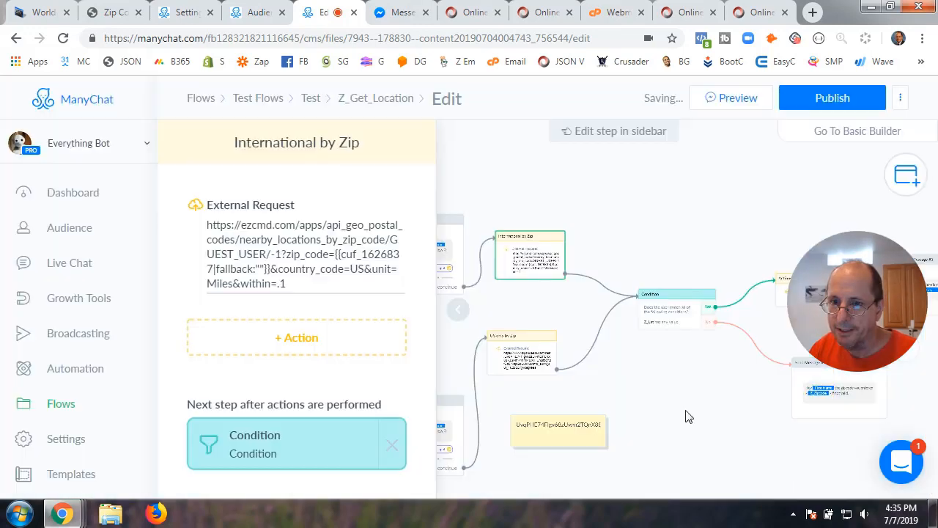
pyautogui.click(457, 315)
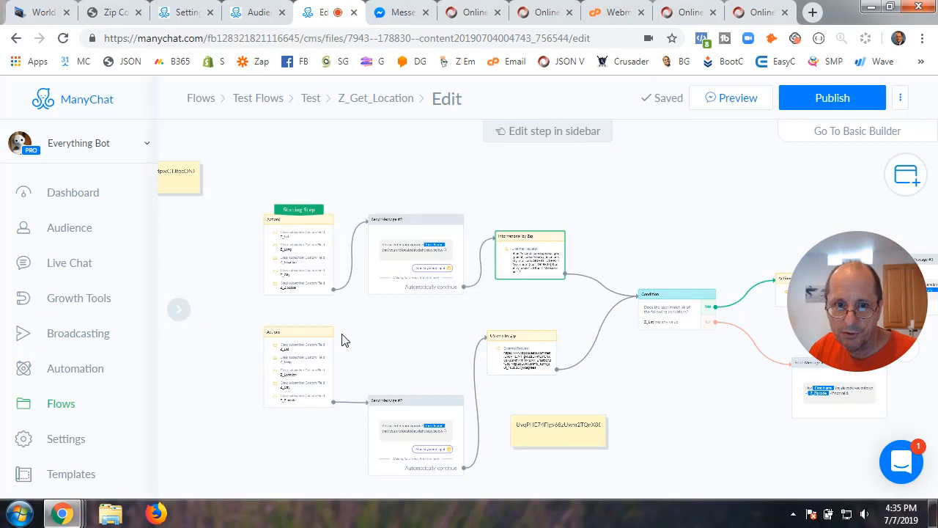
pyautogui.click(818, 101)
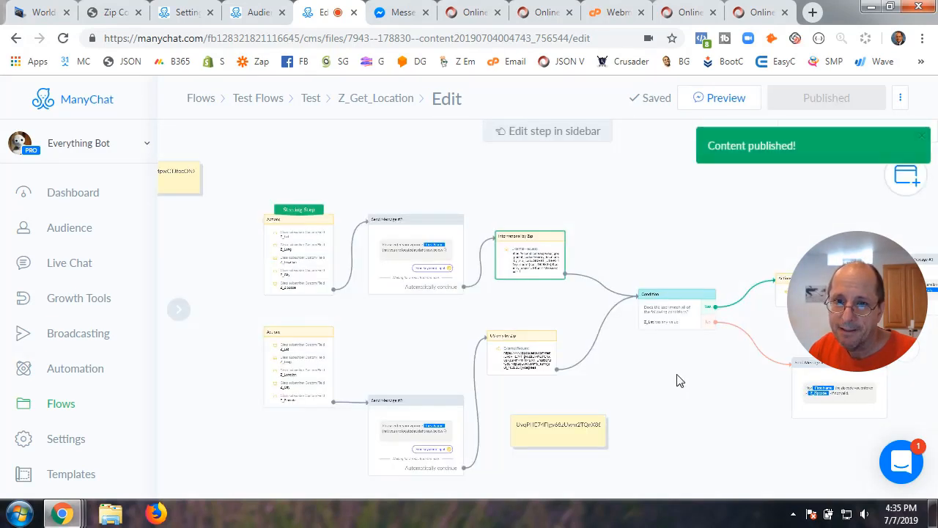
# Preview the published flow and reply to Everything Bot in Messenger with zip code 54481.
pyautogui.click(728, 104)
pyautogui.click(407, 12)
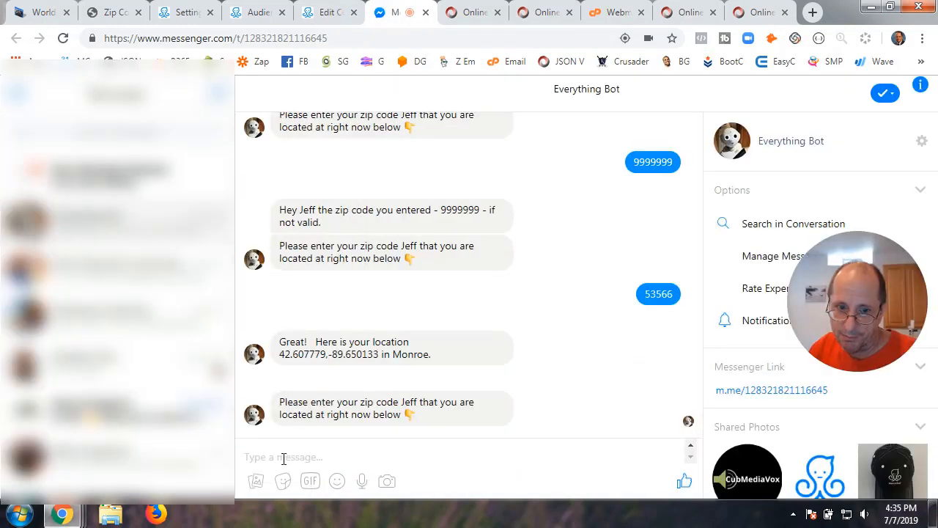
pyautogui.write('54481')
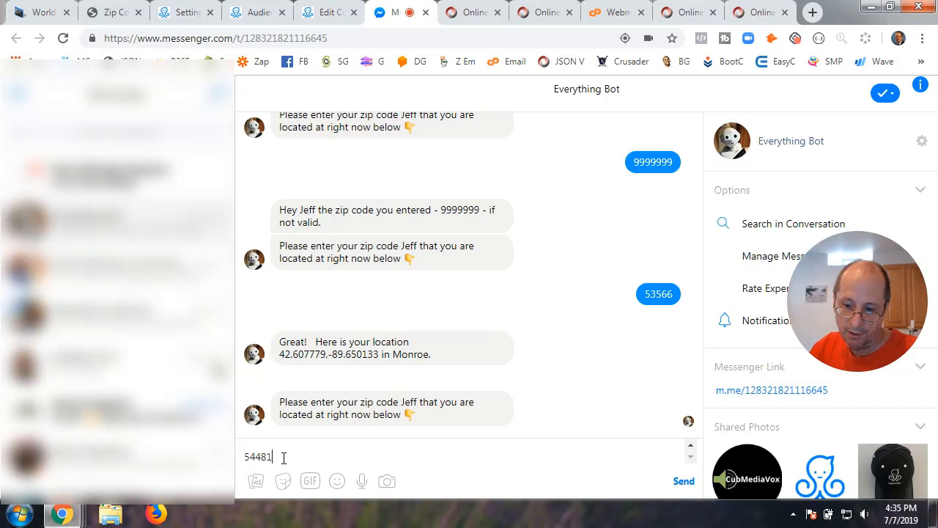
pyautogui.press('Return')
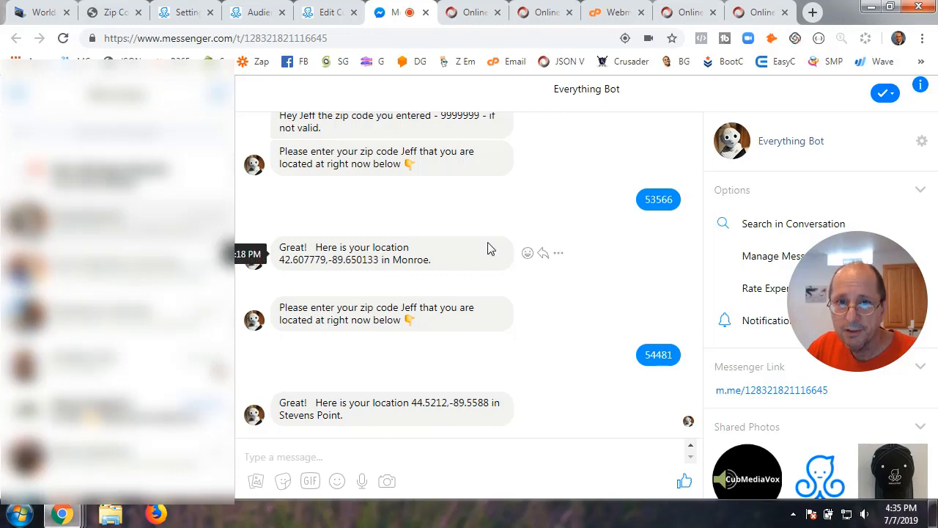
# Run the ManyChat flow preview again and answer the bot's zip code question in Messenger with 53566.
pyautogui.click(331, 17)
pyautogui.click(711, 108)
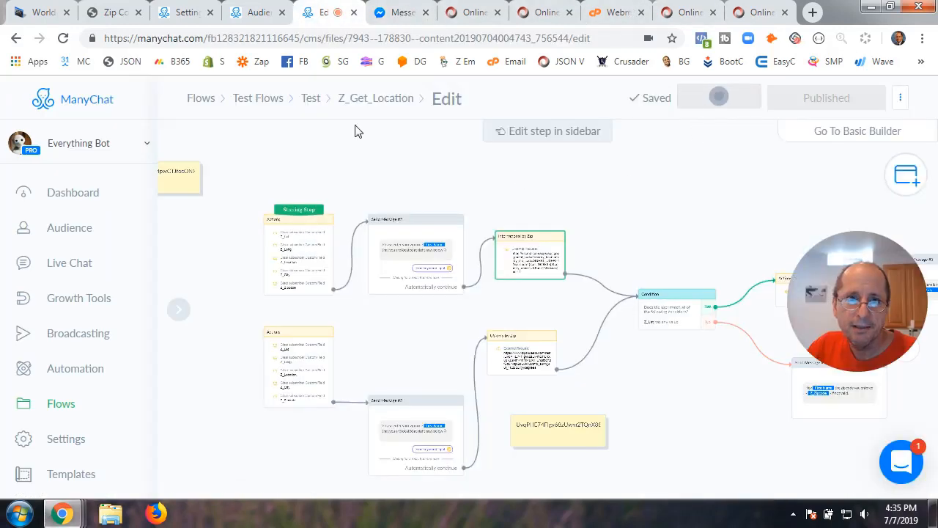
pyautogui.click(396, 12)
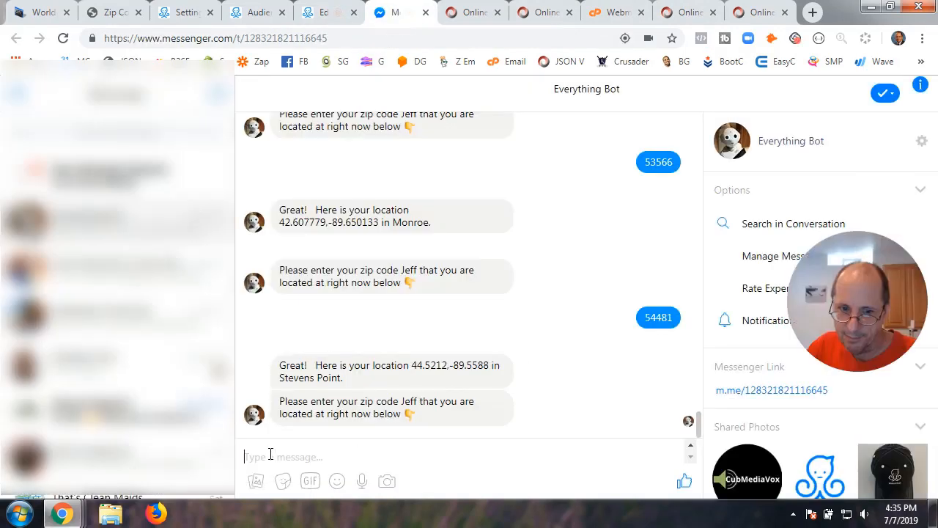
pyautogui.write('53566')
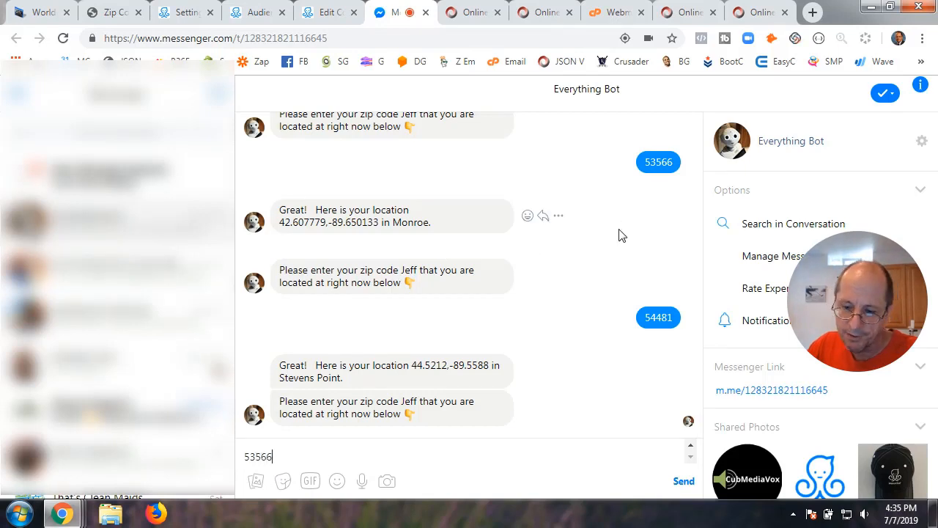
pyautogui.press('Return')
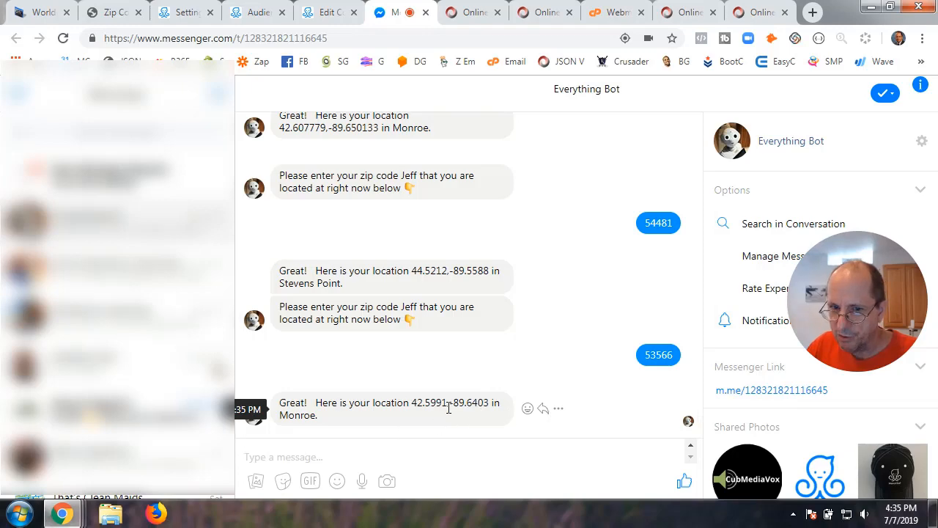
# Compare the decimal digits of the coordinates in the bot's earlier and latest location replies for zip code 53566.
pyautogui.scroll(3, 440, 417)
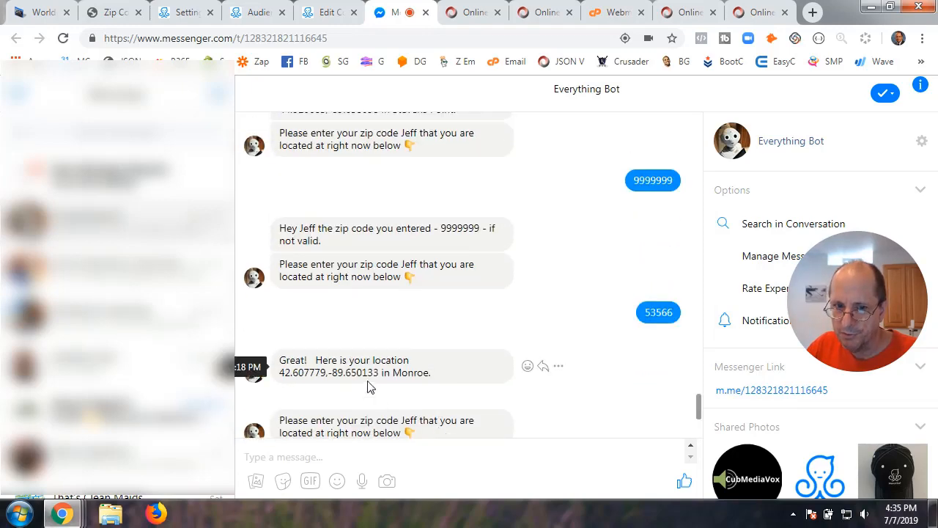
pyautogui.click(349, 374)
pyautogui.moveTo(354, 375); pyautogui.dragTo(390, 377)
pyautogui.scroll(-3, 476, 400)
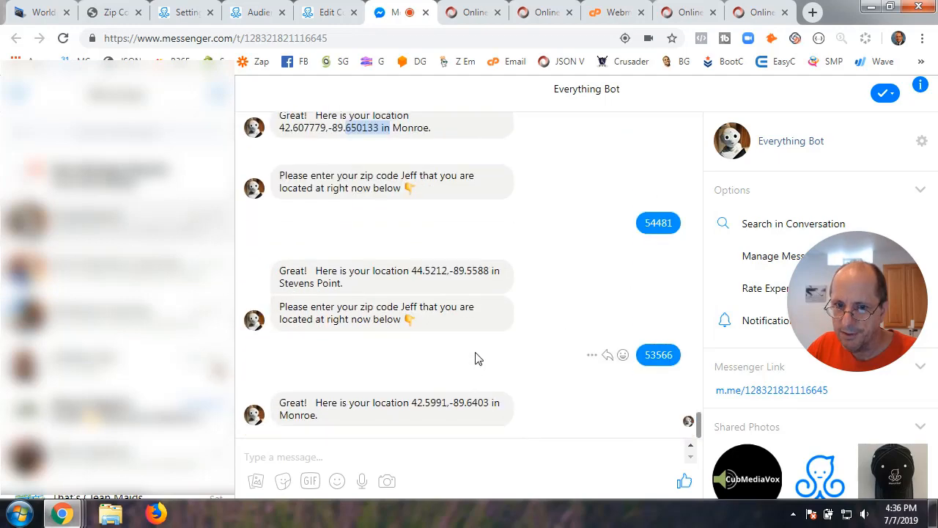
pyautogui.scroll(1, 440, 420)
pyautogui.scroll(2, 439, 418)
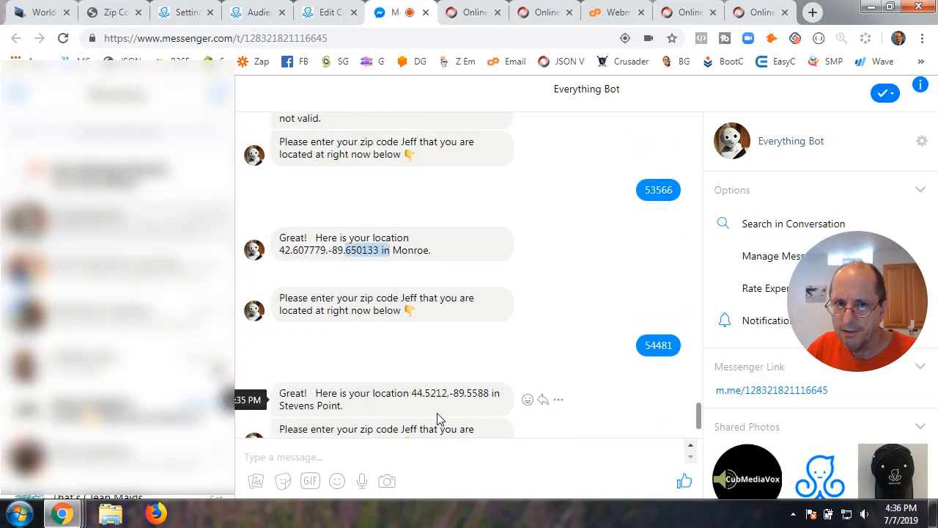
pyautogui.scroll(-2, 439, 418)
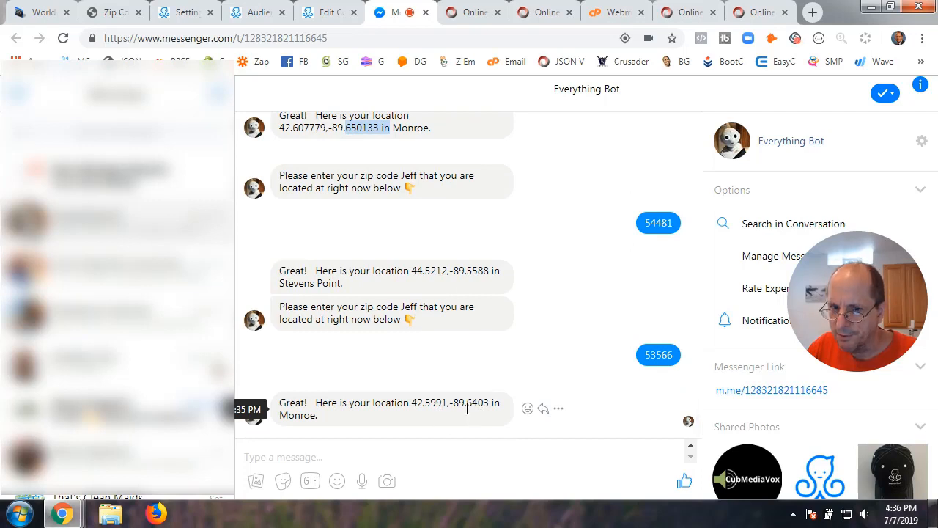
pyautogui.moveTo(467, 407); pyautogui.dragTo(490, 407)
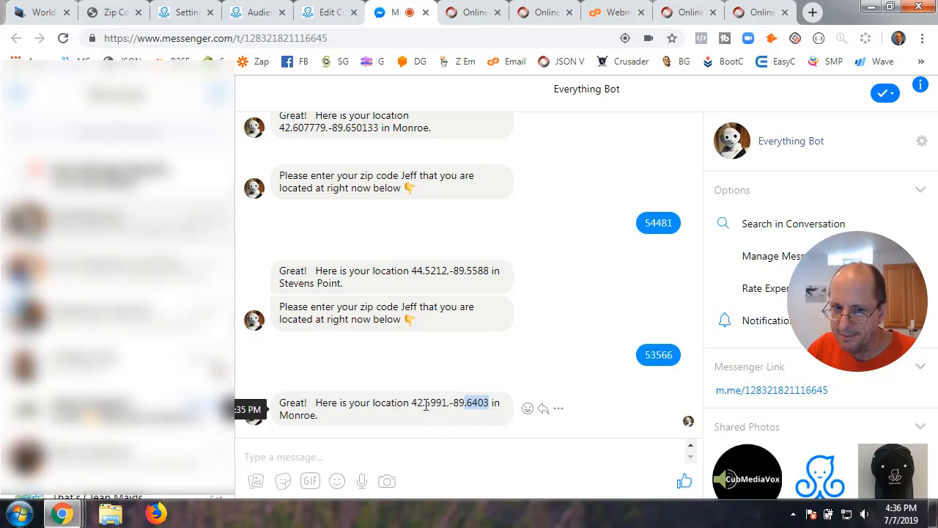
pyautogui.moveTo(425, 405); pyautogui.dragTo(447, 403)
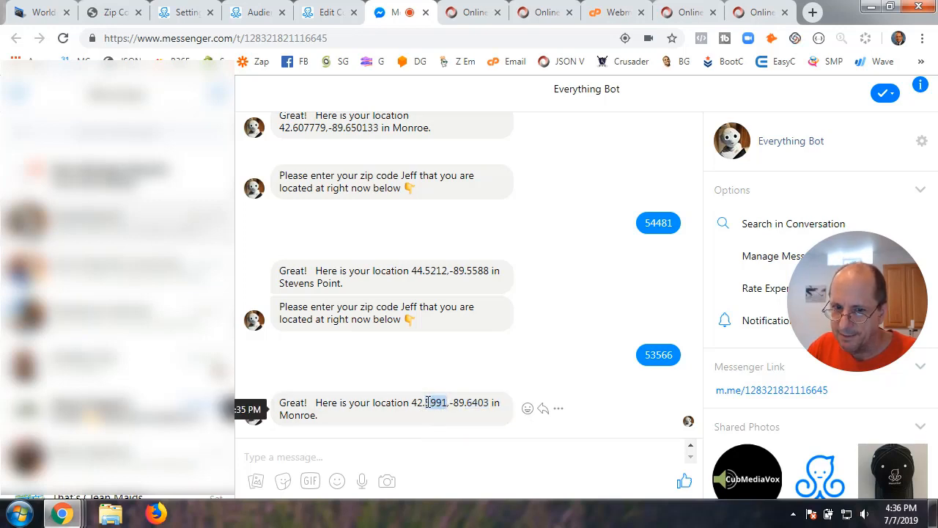
# Copy the coordinates 42.5991,-89.6403 from the bot's latest reply and search Google for them in a new browser tab.
pyautogui.moveTo(412, 405); pyautogui.dragTo(490, 400)
pyautogui.hotkey('ctrl', 'c')
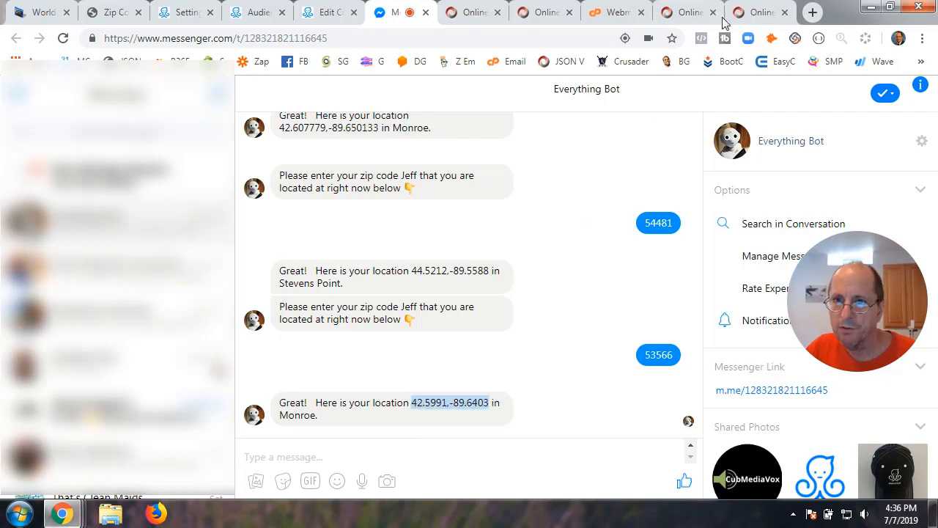
pyautogui.click(812, 13)
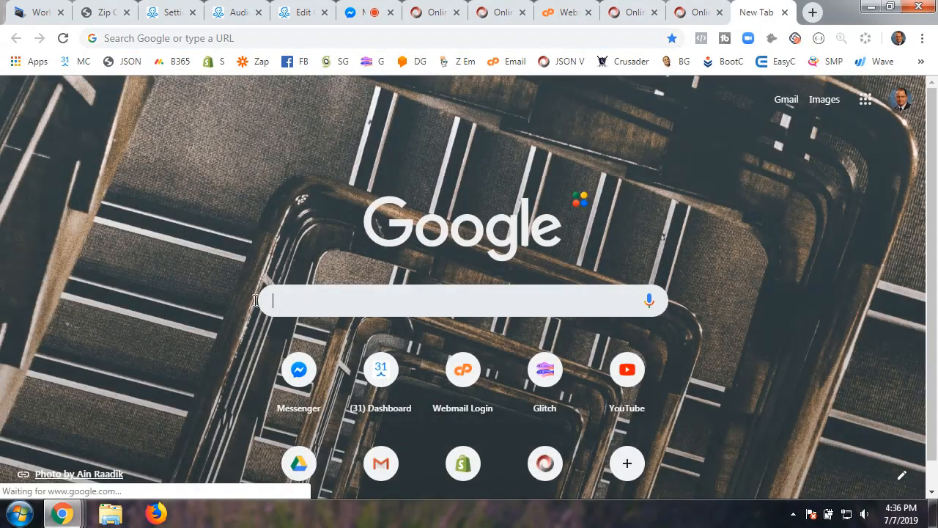
pyautogui.hotkey('ctrl', 'v')
pyautogui.press('Return')
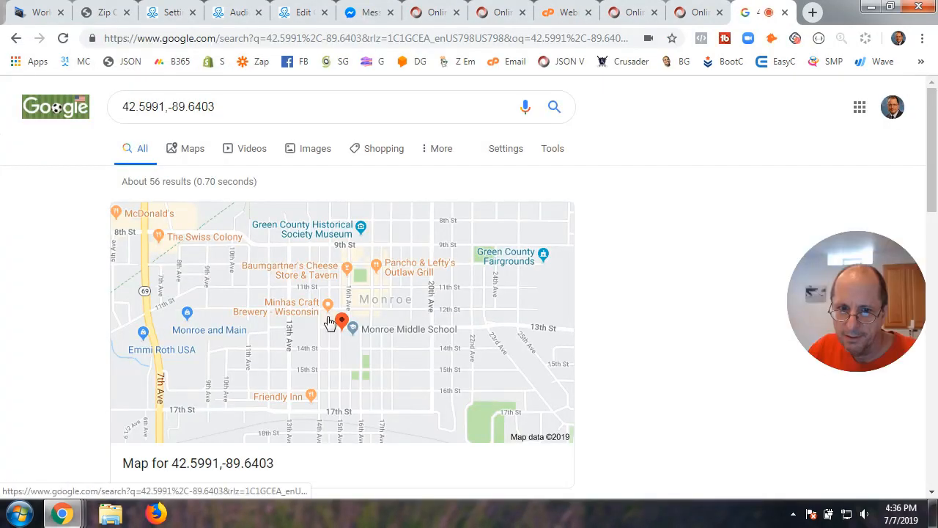
# Open the coordinates' map result in Google Maps and examine where the marker sits within Monroe and its surroundings.
pyautogui.click(290, 338)
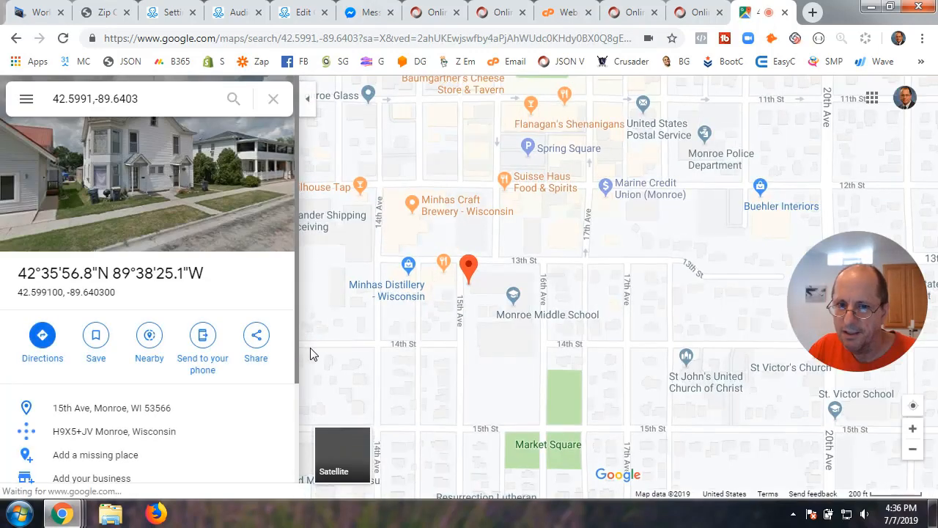
pyautogui.scroll(-2, 412, 355)
pyautogui.scroll(-3, 411, 356)
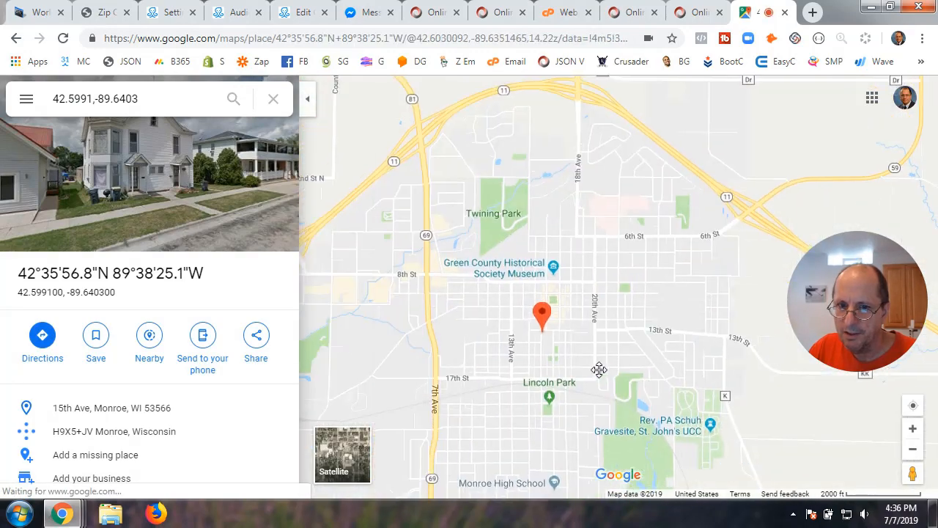
pyautogui.scroll(-2, 475, 371)
pyautogui.scroll(3, 462, 368)
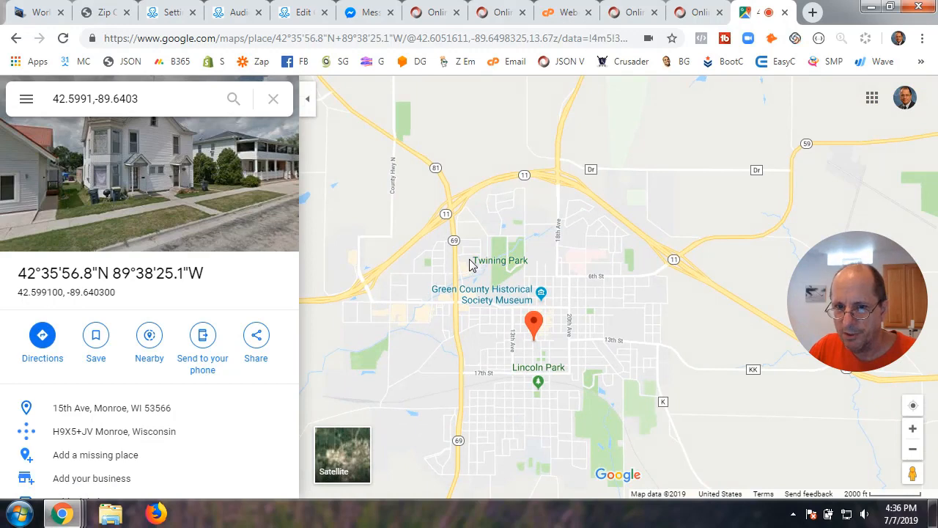
pyautogui.scroll(-1, 525, 374)
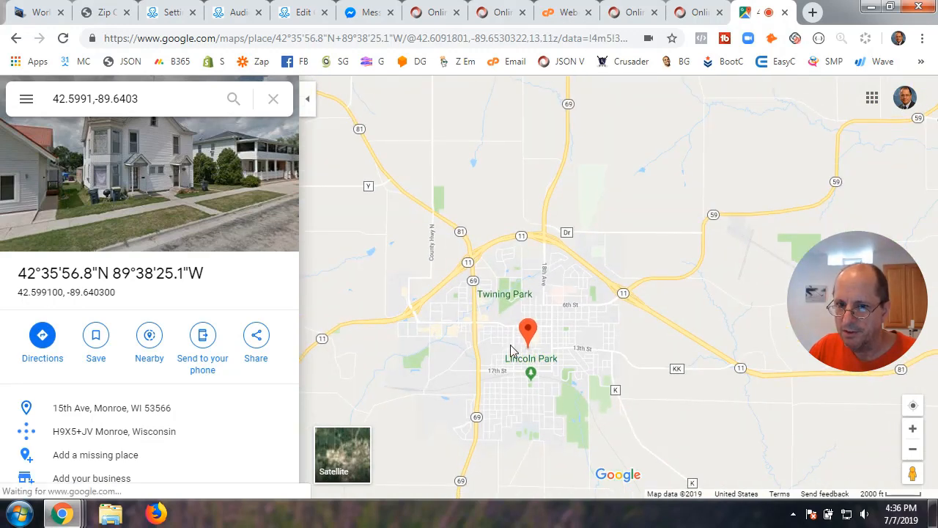
pyautogui.scroll(4, 528, 376)
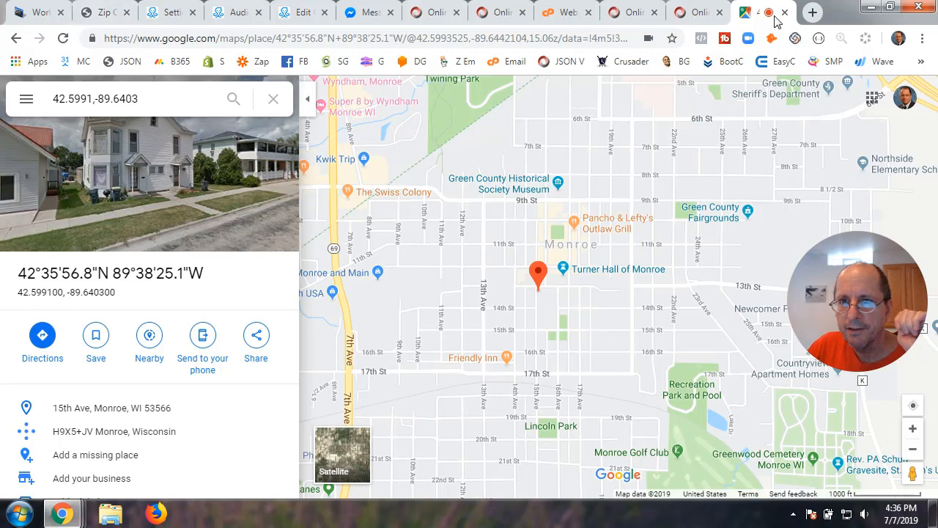
# Leave the map result for the Messenger chat and revisit the Live API overview on ZipCodeAPI.com.
pyautogui.hotkey('ctrl', '6')
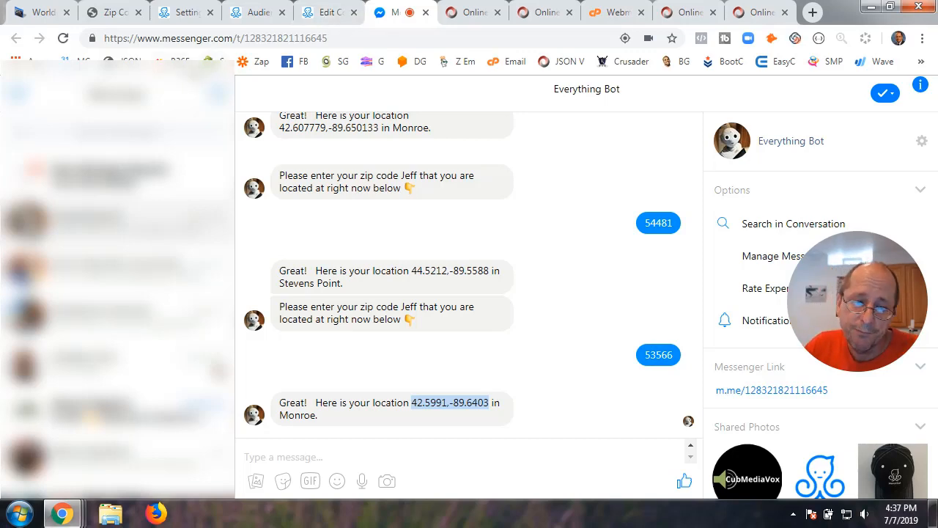
pyautogui.click(114, 17)
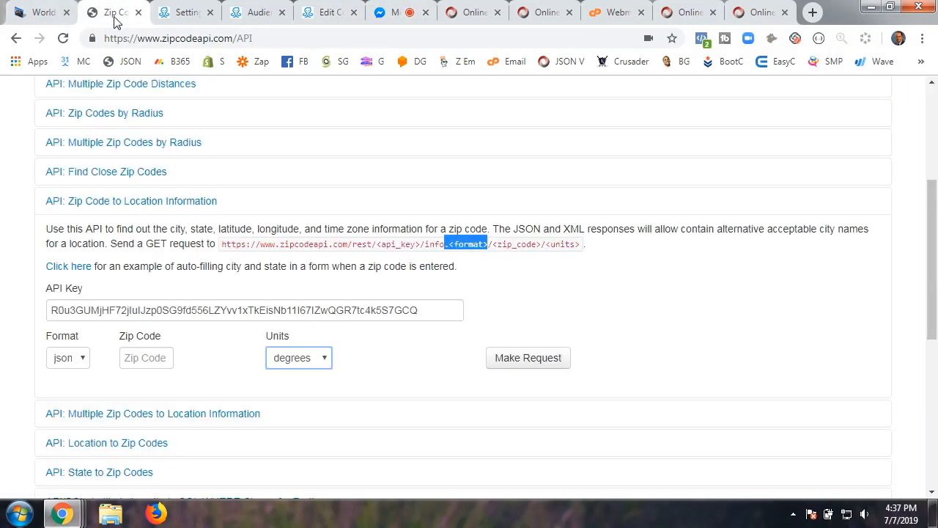
pyautogui.scroll(3, 223, 211)
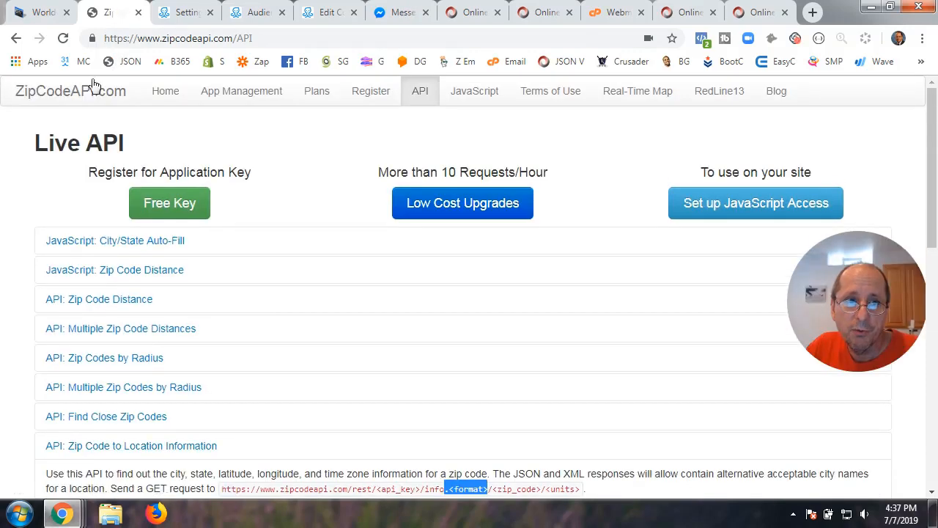
# Review the optional GET parameters through start=0 for ezcmd.com's nearby locations by zip / postal code API.
pyautogui.click(38, 11)
pyautogui.scroll(1, 286, 268)
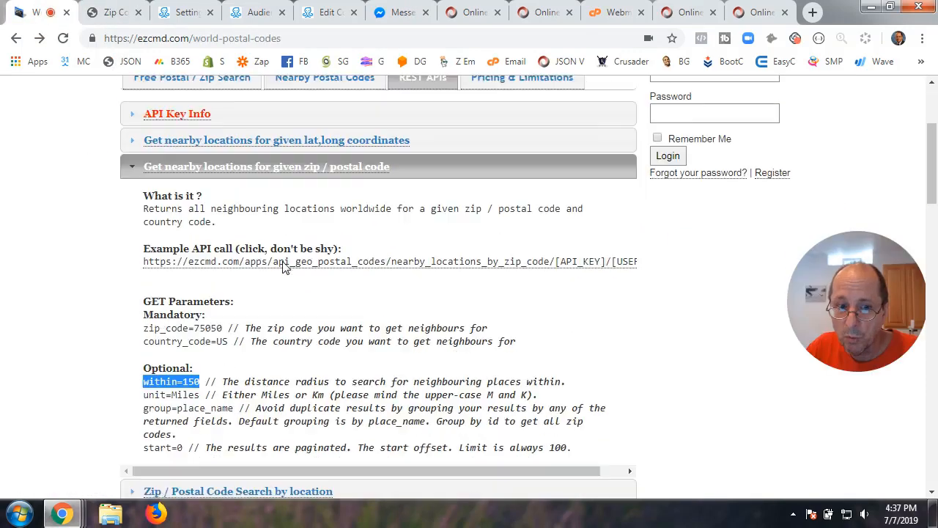
pyautogui.scroll(-1, 286, 269)
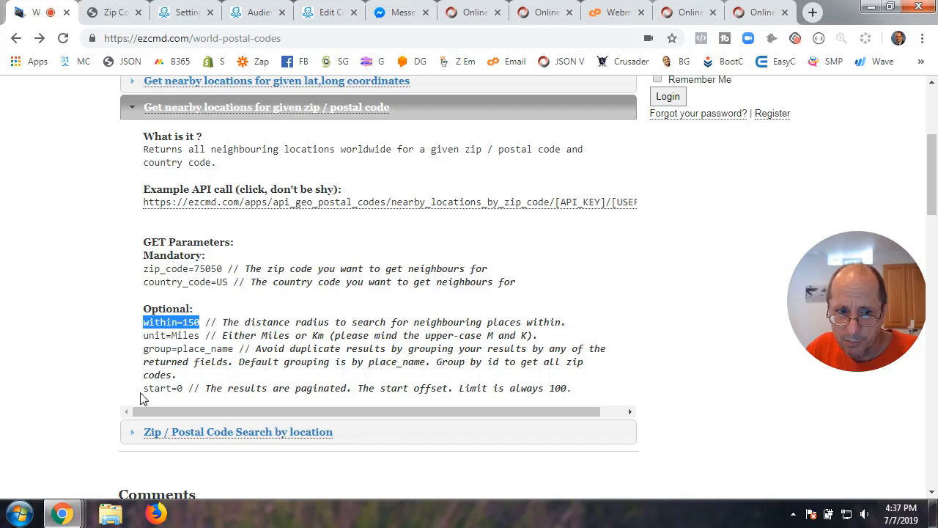
pyautogui.moveTo(144, 391); pyautogui.dragTo(193, 390)
pyautogui.click(477, 348)
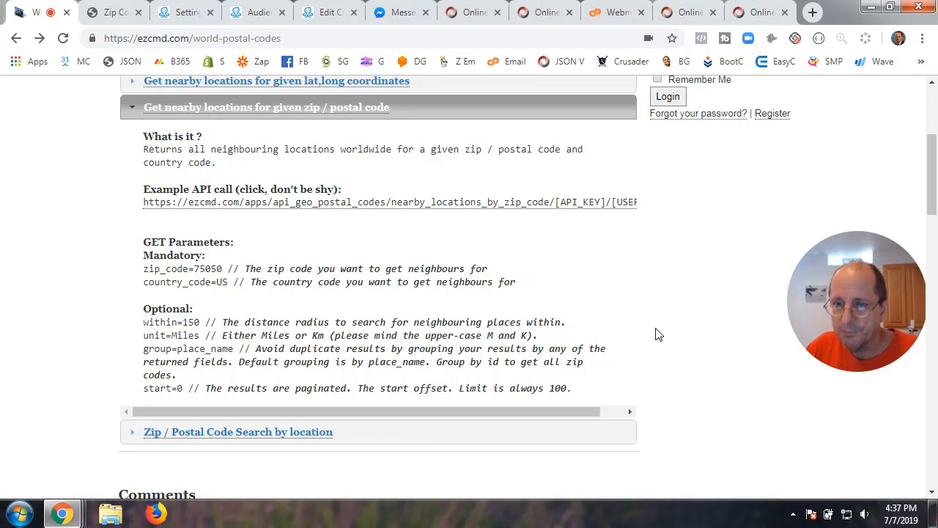